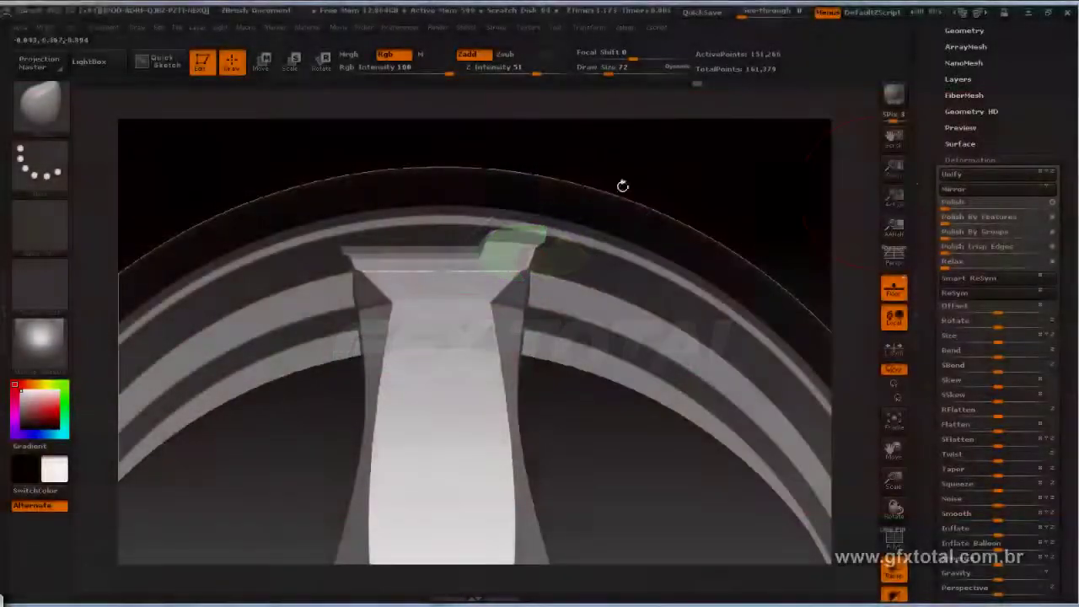
Apply Mirror And Weld to the spoke mesh, then tilt the view to inspect the welded halves.
scroll(991, 220, up, 3)
click(978, 233)
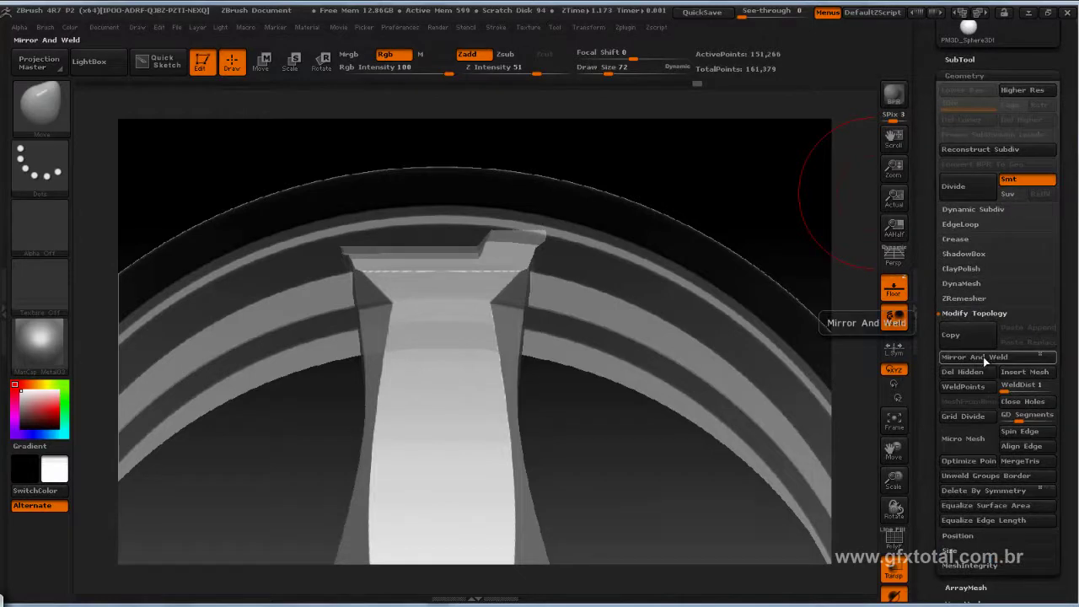
click(982, 357)
mouse_move(630, 514)
mouse_down()
mouse_move(628, 426)
mouse_move(413, 424)
mouse_up()
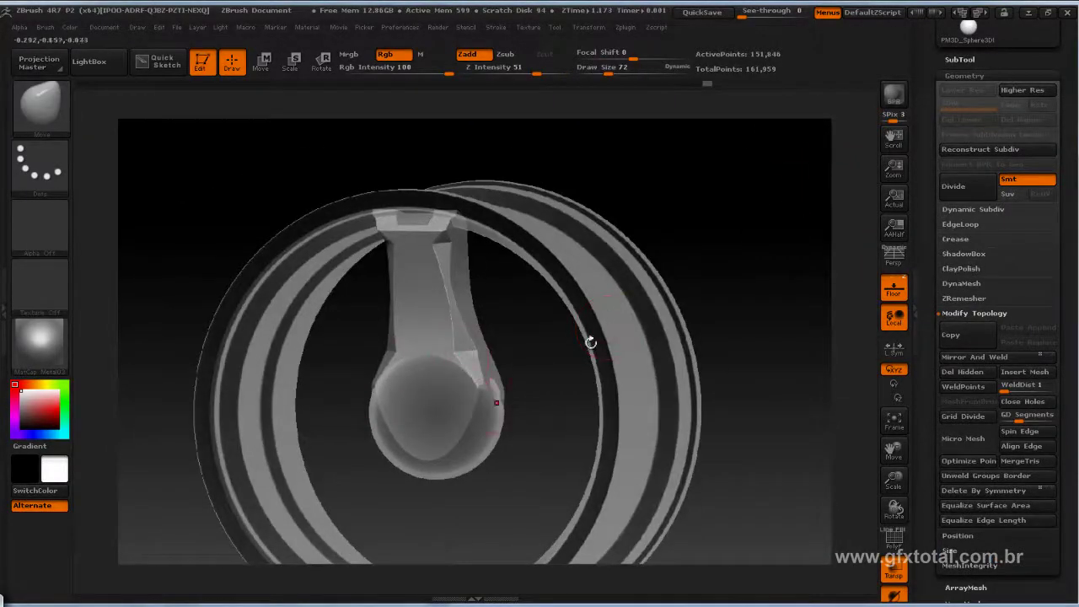
mouse_move(590, 342)
mouse_down()
mouse_move(817, 245)
mouse_move(802, 248)
mouse_move(800, 323)
mouse_move(831, 191)
mouse_move(826, 253)
mouse_move(823, 212)
mouse_up()
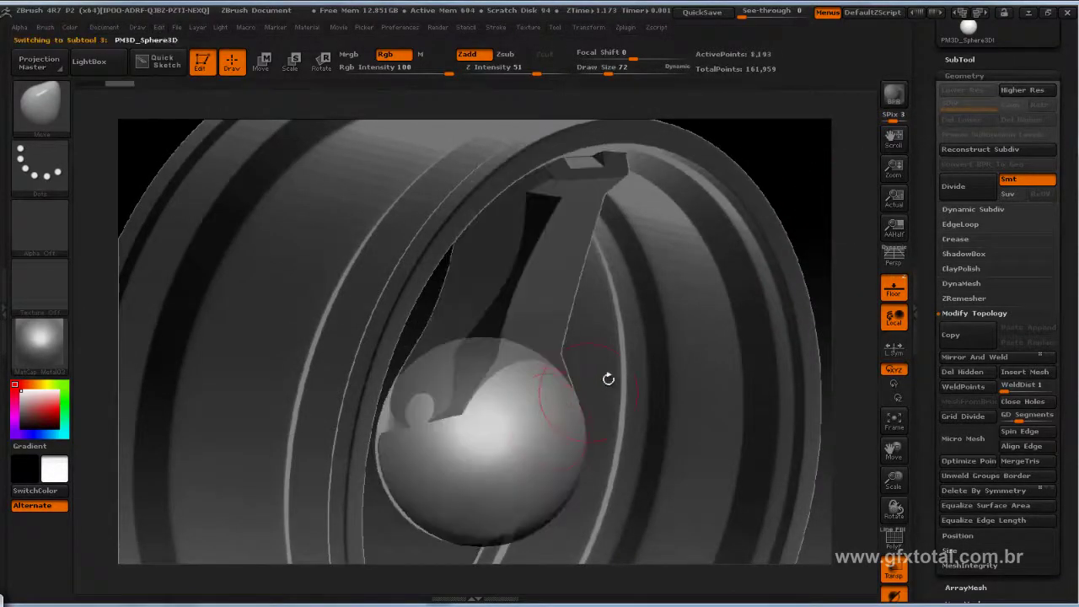
Show the hub sphere's subtool list, ZRemesher options and PolyF wireframe.
click(959, 59)
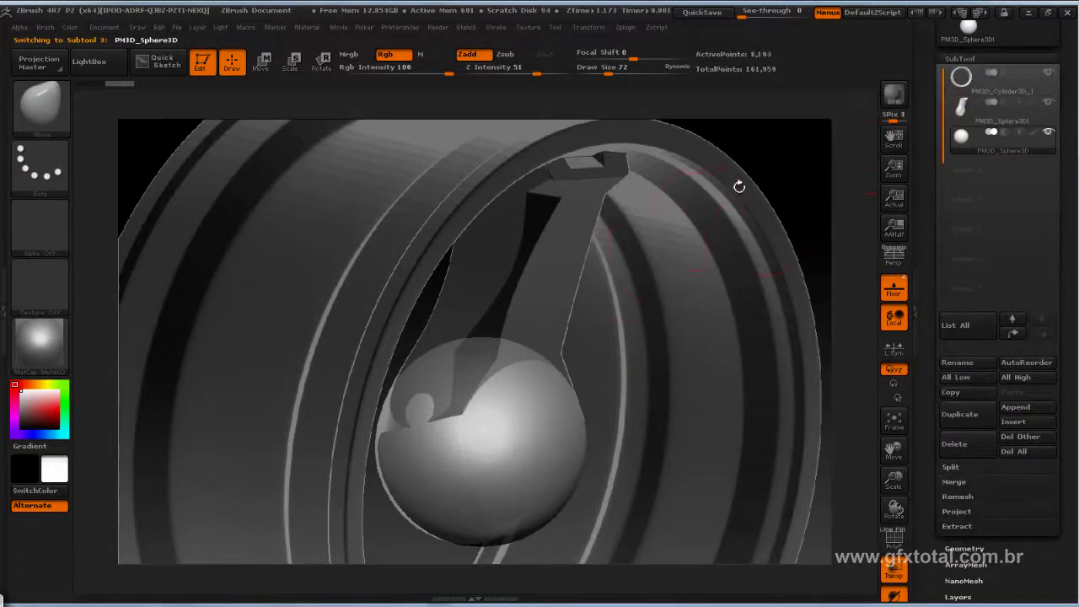
mouse_move(807, 179)
shift+mouse_down()
mouse_move(814, 186)
mouse_move(802, 169)
mouse_move(627, 241)
shift+mouse_up()
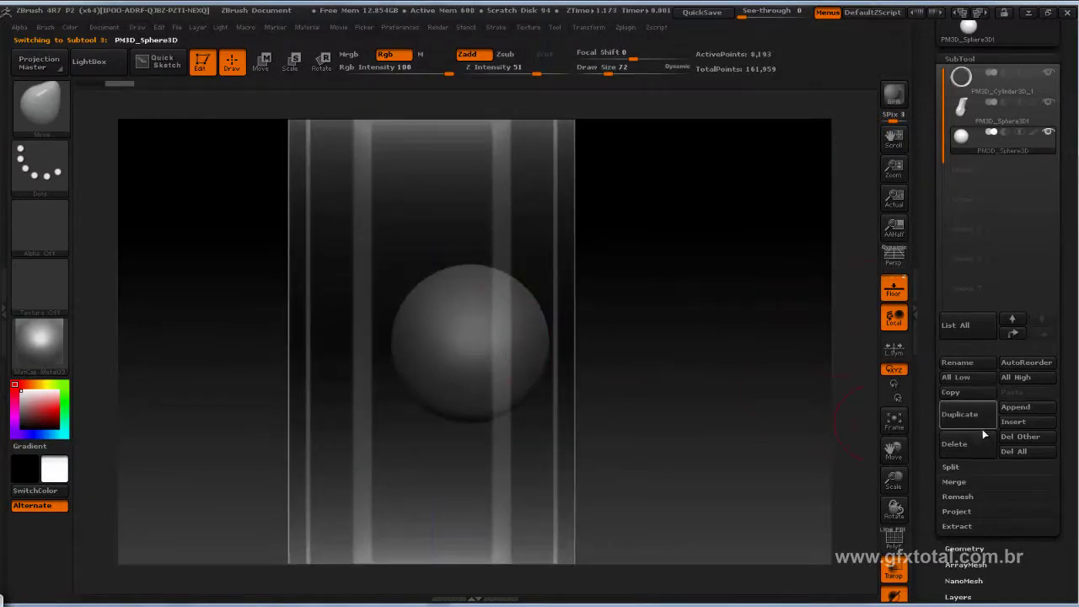
drag(924, 478, 964, 252)
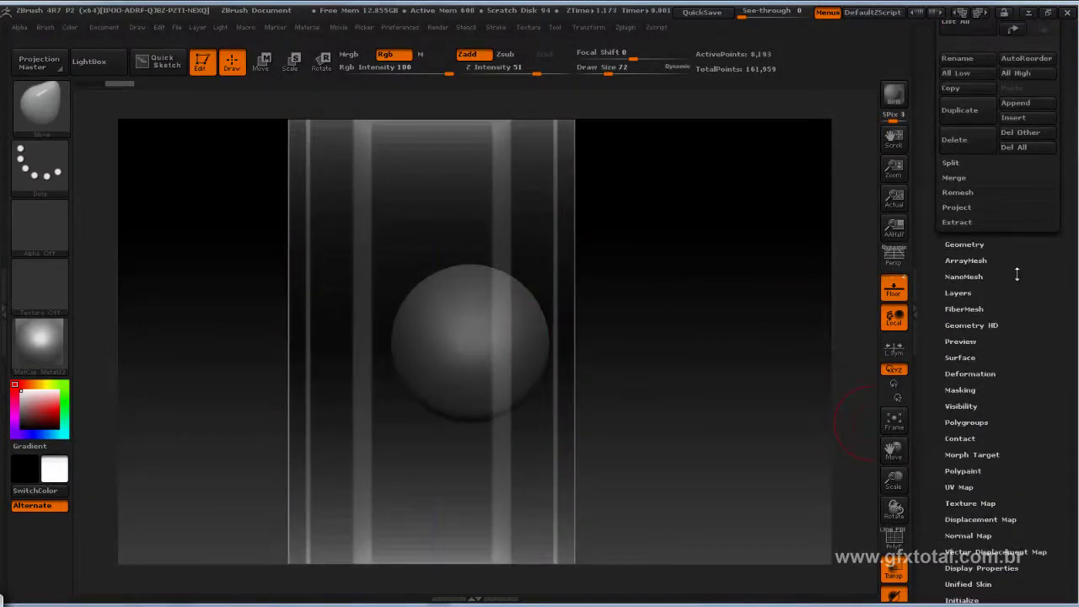
click(964, 243)
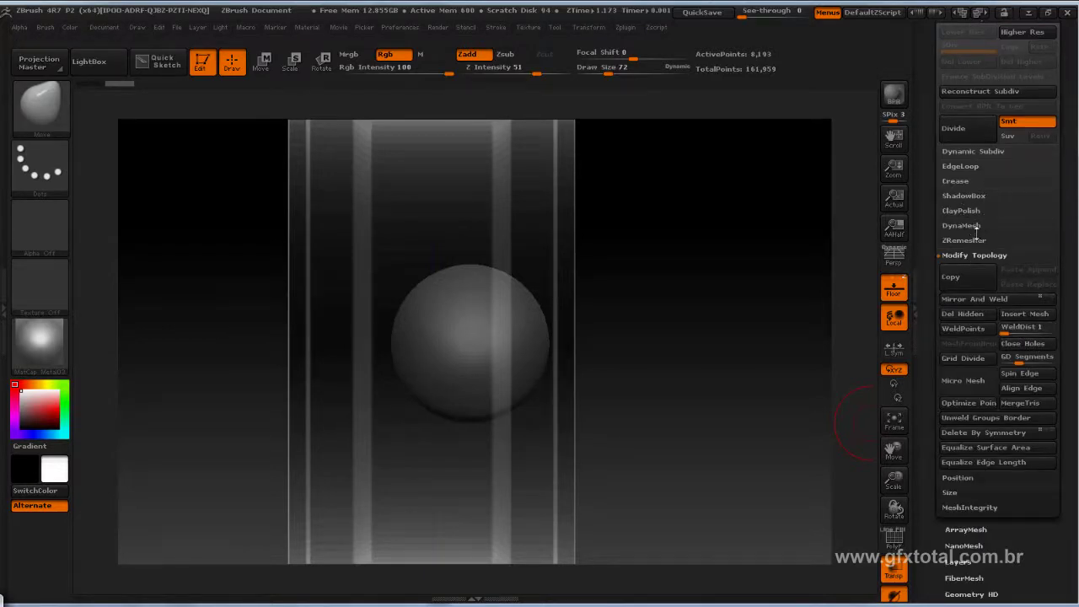
click(969, 241)
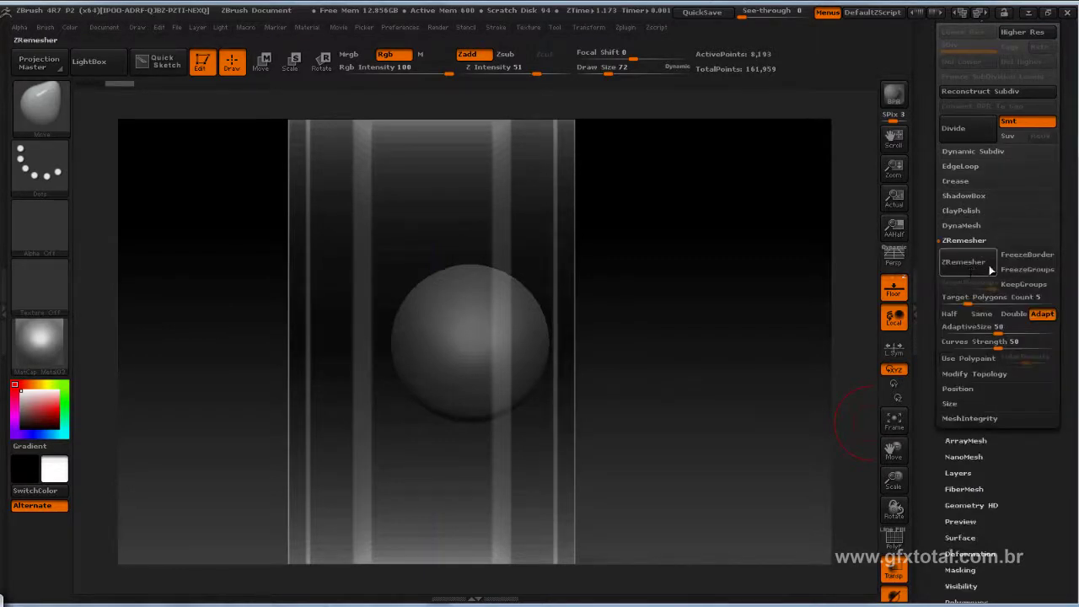
click(894, 540)
ZRemesh the hub sphere to 3,811 points and divide it to SDiv 3.
drag(775, 316, 503, 340)
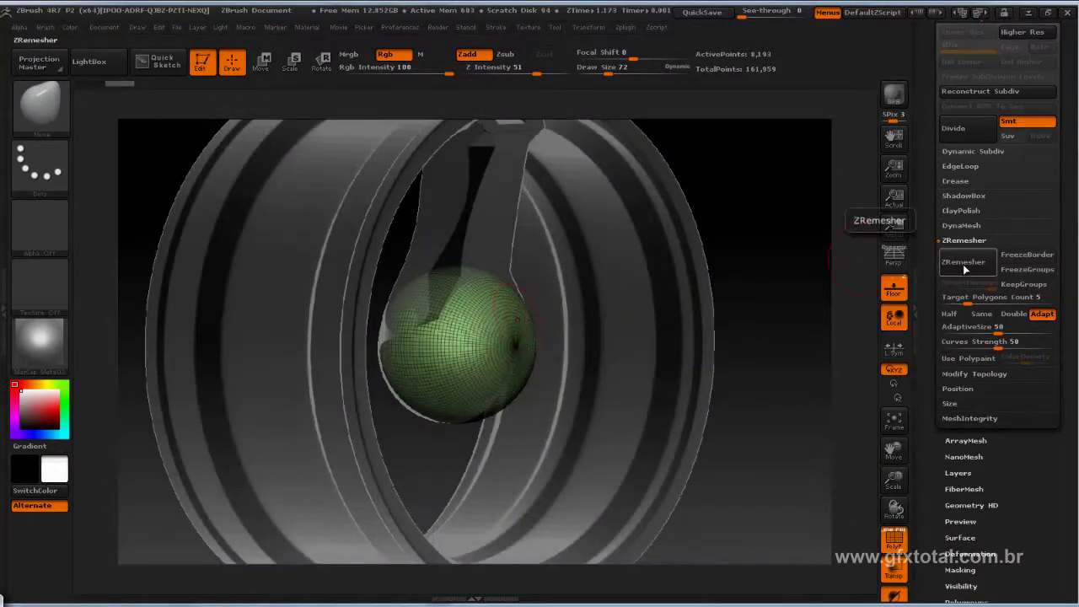
click(963, 262)
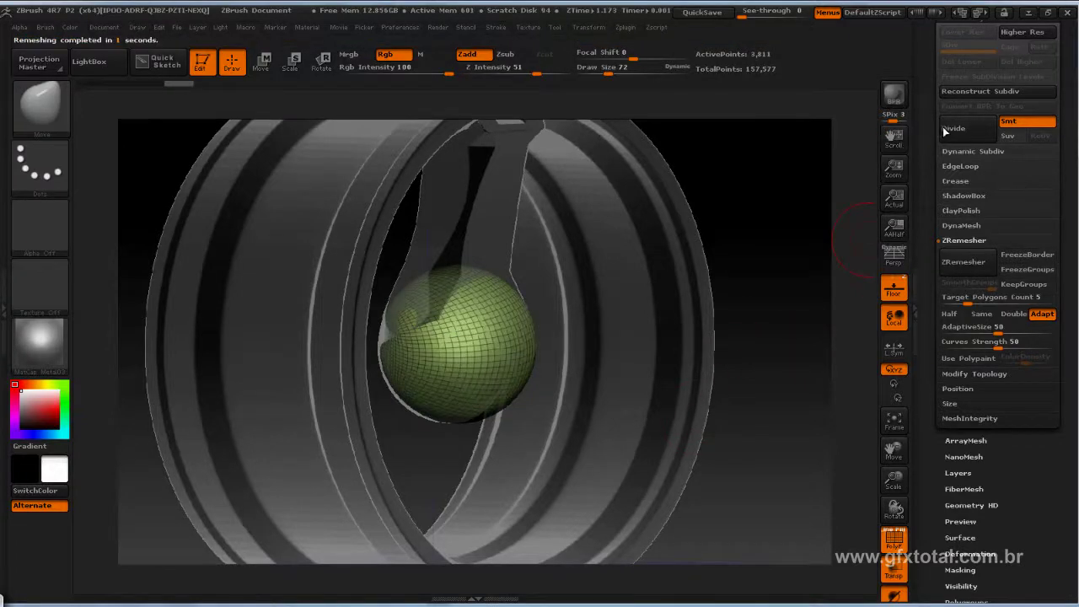
double_click(963, 133)
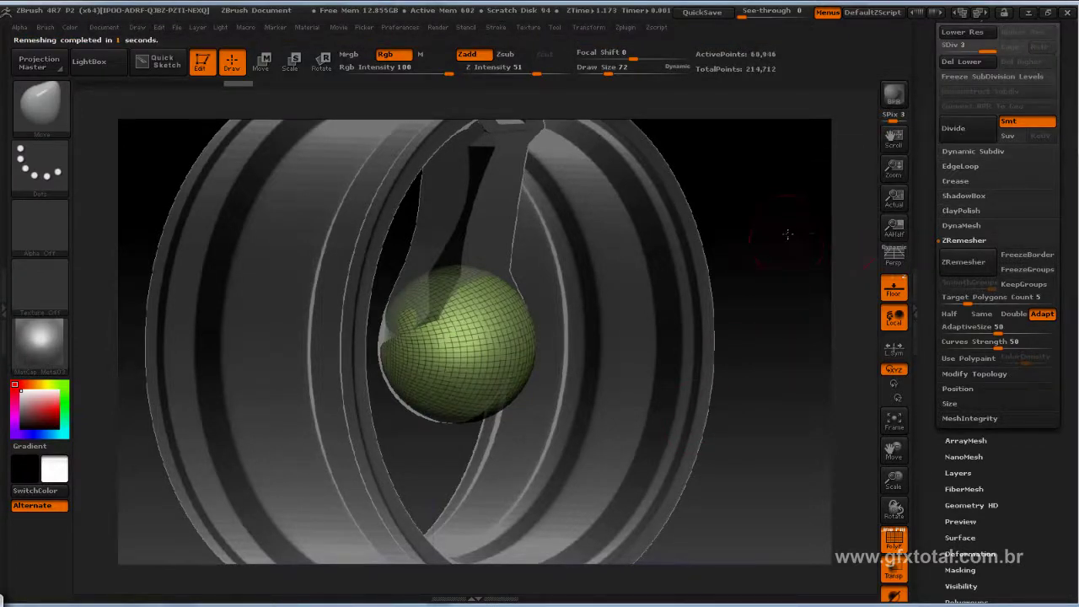
Draw a first straight ClipCurve cut across the hub sphere and view it from above.
mouse_move(786, 257)
mouse_down()
mouse_move(809, 232)
mouse_move(631, 294)
mouse_up()
mouse_move(601, 179)
ctrl+shift+mouse_down()
mouse_move(592, 383)
mouse_move(520, 444)
mouse_move(544, 462)
ctrl+shift+mouse_up()
mouse_move(730, 369)
shift+mouse_down()
mouse_move(620, 337)
mouse_move(638, 321)
mouse_move(646, 279)
mouse_move(638, 341)
shift+mouse_up()
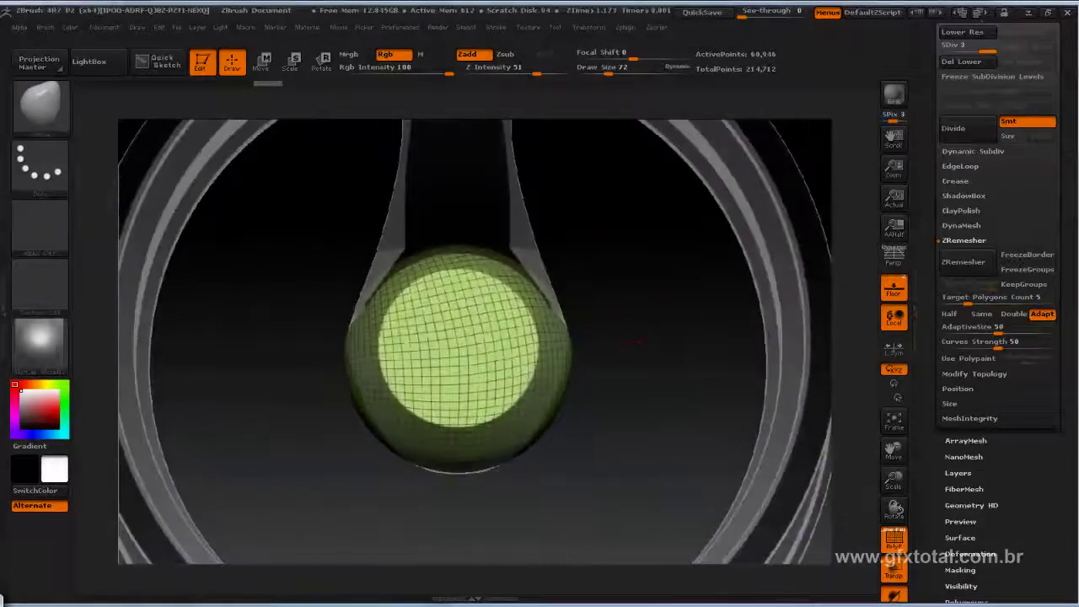
drag(651, 250, 666, 233)
Hide PolyF, slice the sphere flat along a second clip line, and zoom onto the face.
click(894, 538)
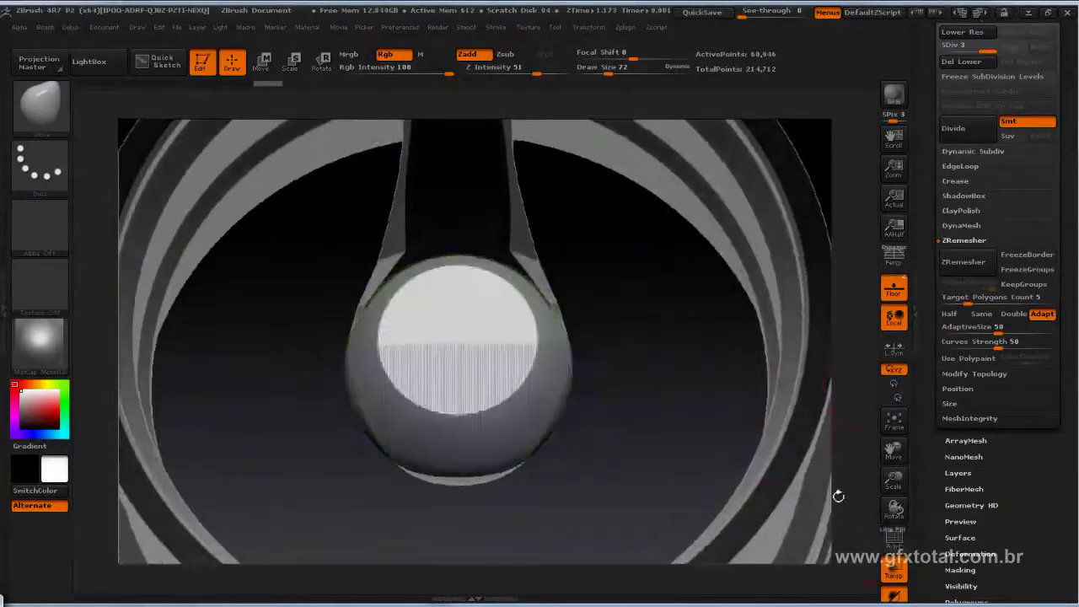
drag(684, 330, 758, 321)
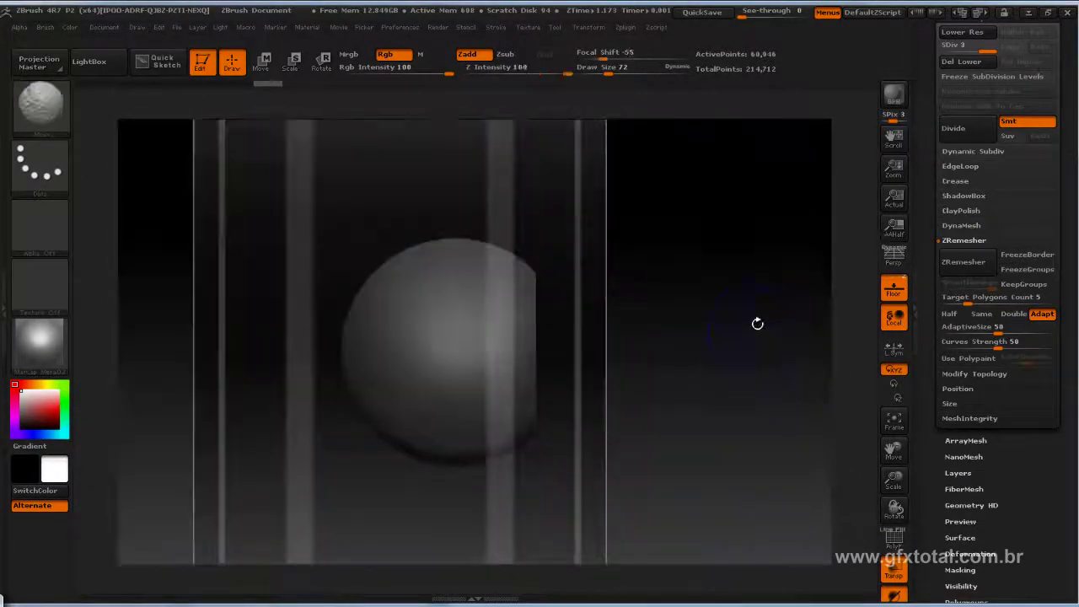
drag(748, 265, 699, 291)
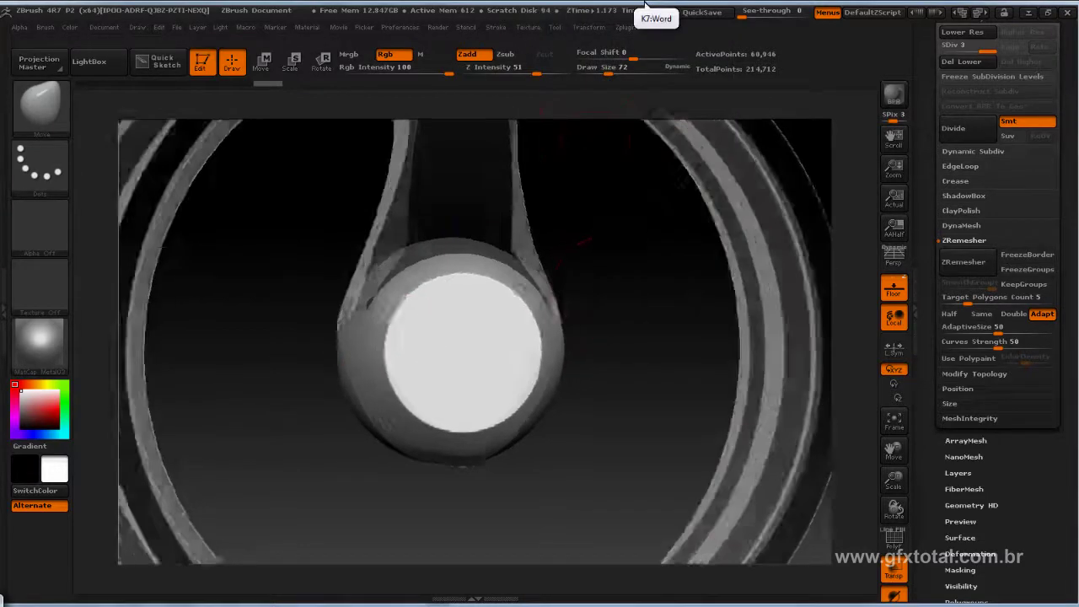
drag(590, 137, 674, 284)
ctrl+shift+drag(501, 186, 557, 339)
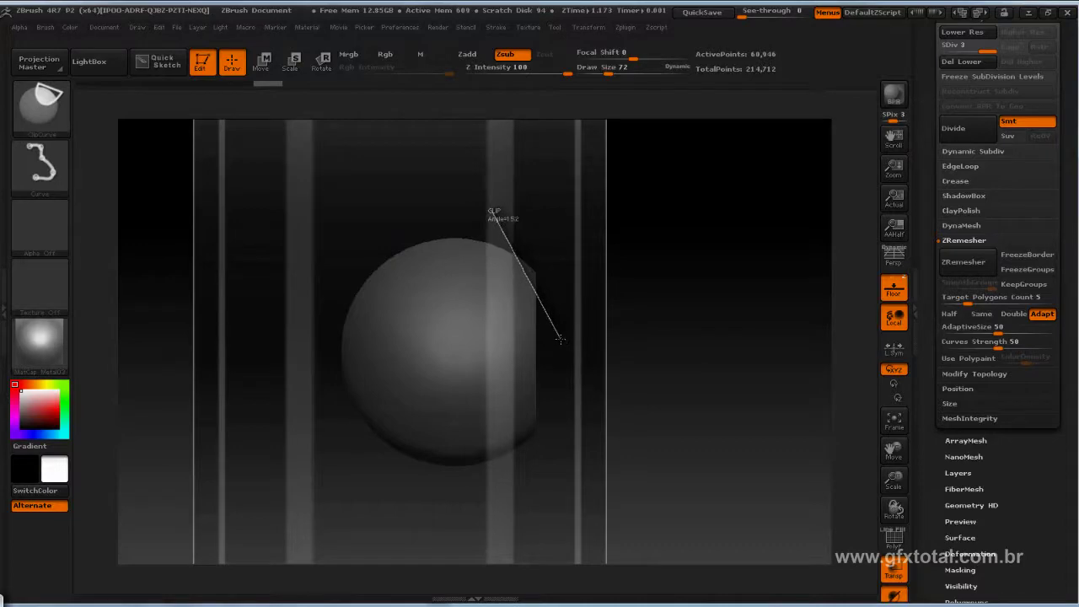
drag(686, 344, 645, 323)
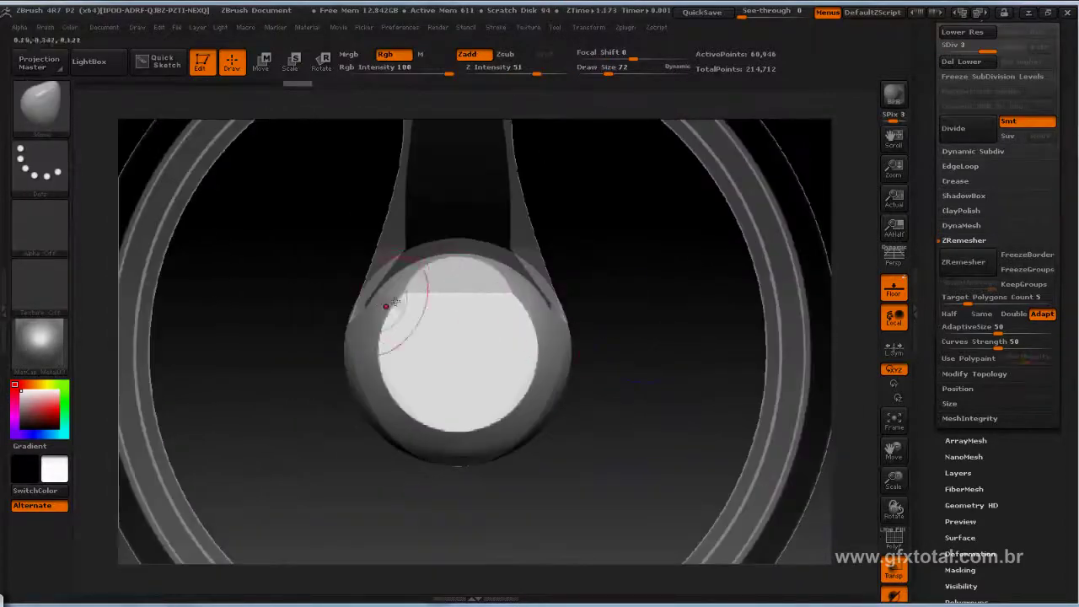
drag(643, 257, 691, 323)
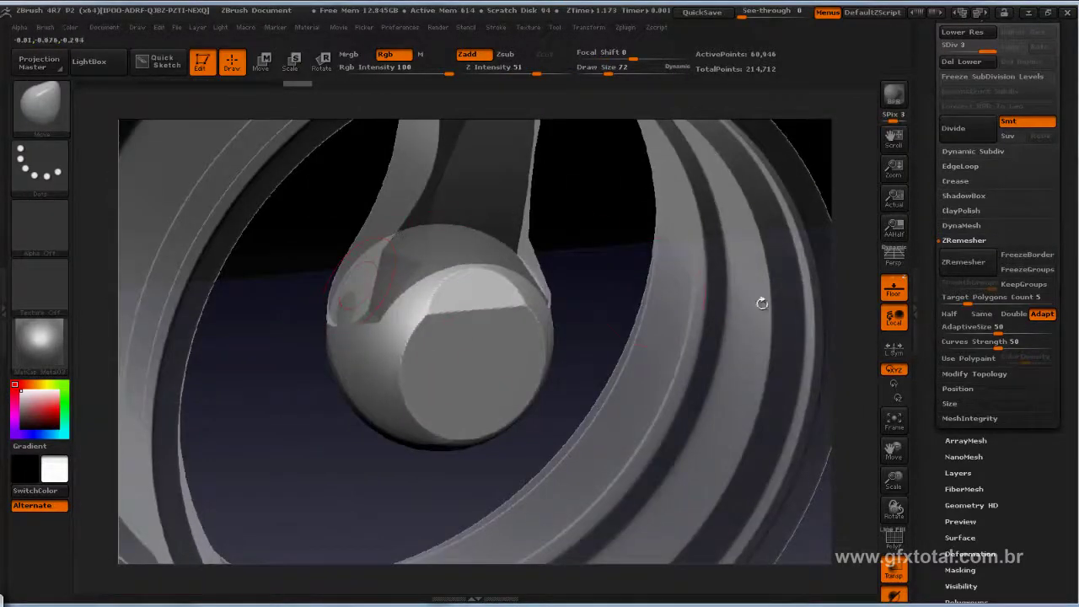
alt+drag(585, 248, 472, 296)
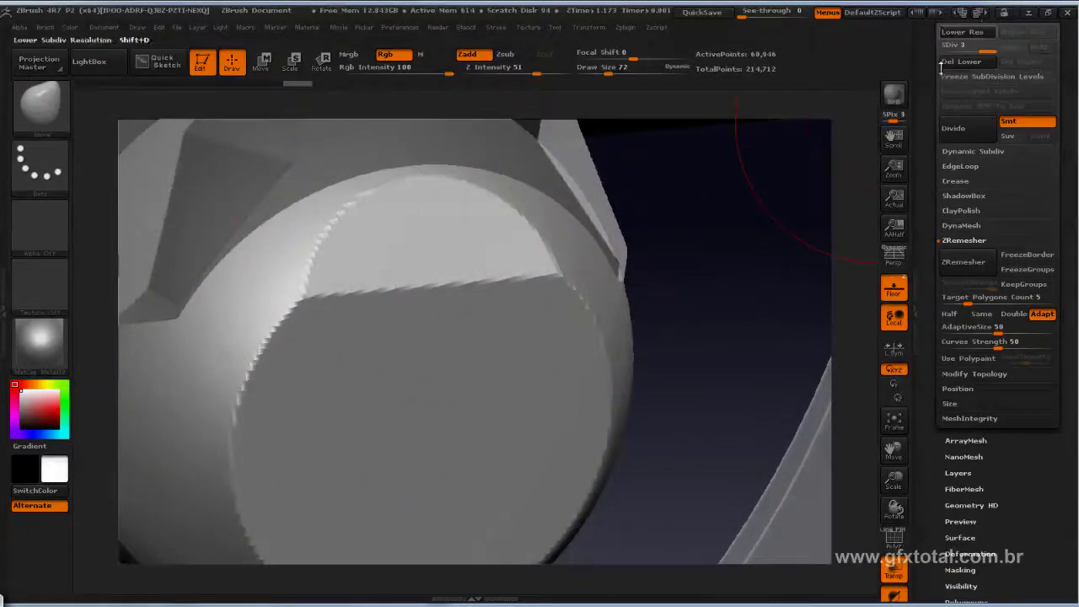
Undo the clip and subdivide the round hub sphere to SDiv 6, about 3.9 million points.
key(b)
key(c)
key(b)
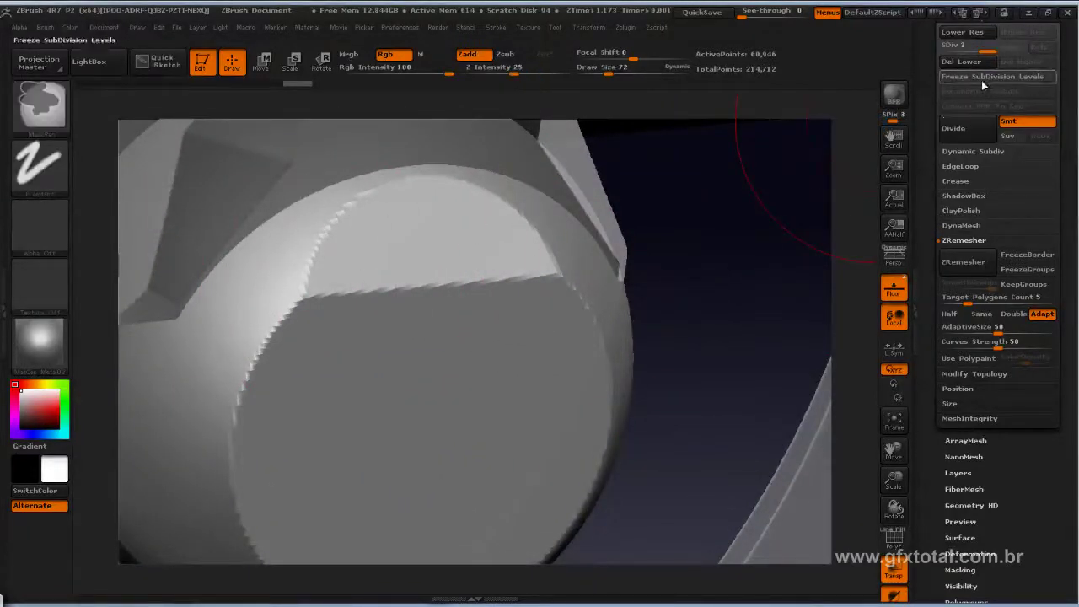
key(ctrl+z)
key(ctrl+z)
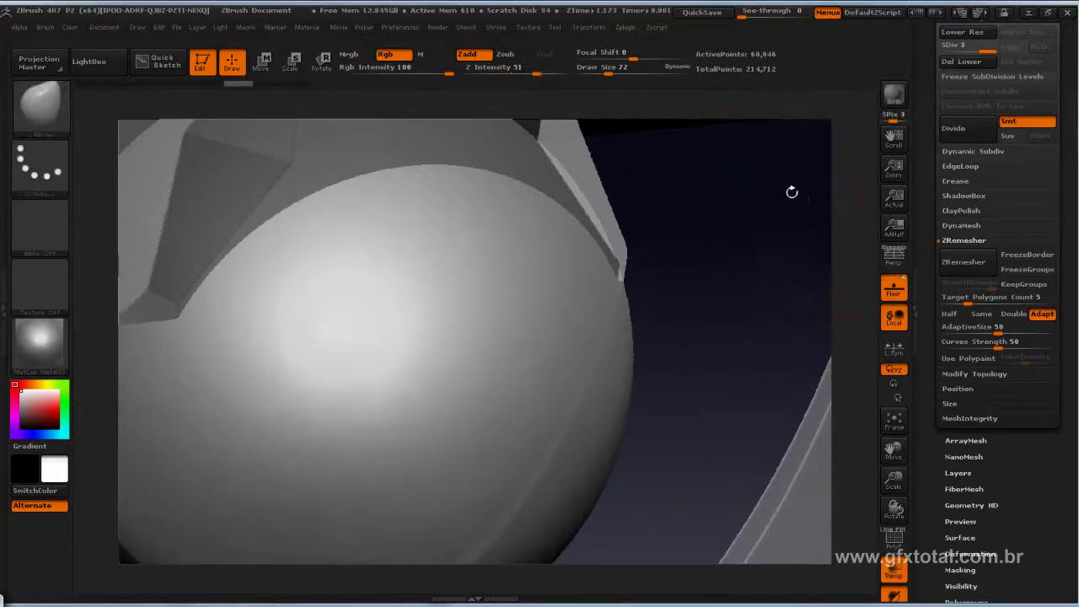
click(970, 129)
click(971, 128)
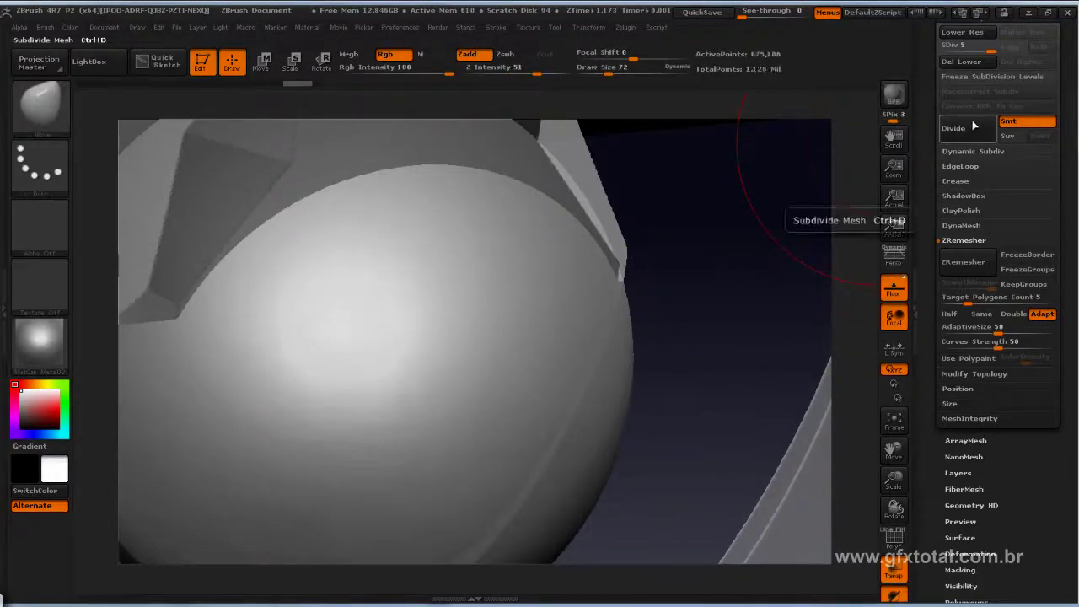
click(964, 128)
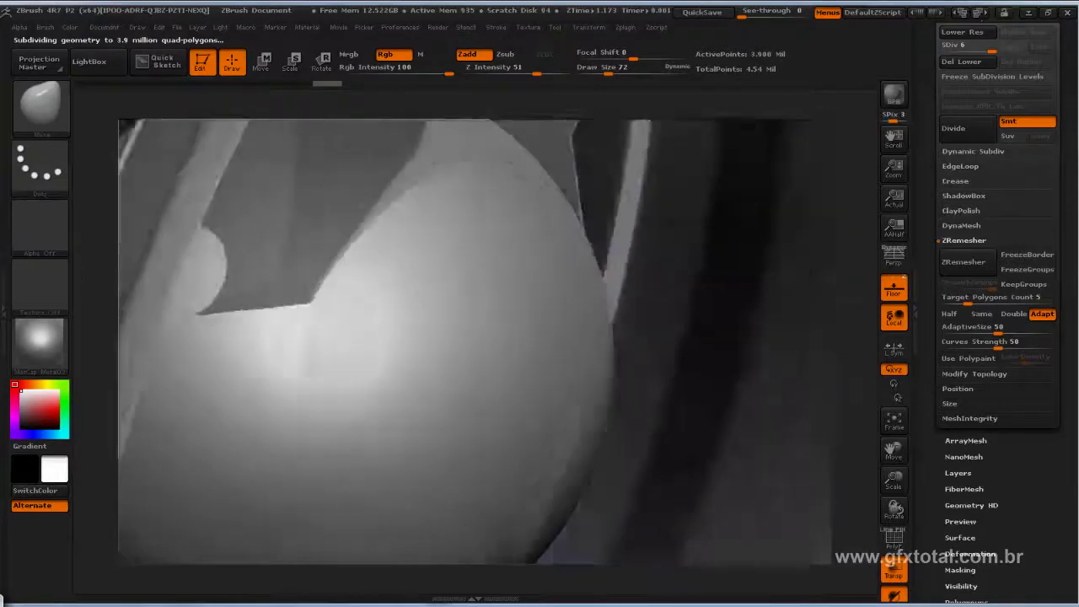
Slice the sphere's front flat again with a ClipCurve line and inspect the face.
key(ctrl+shift)
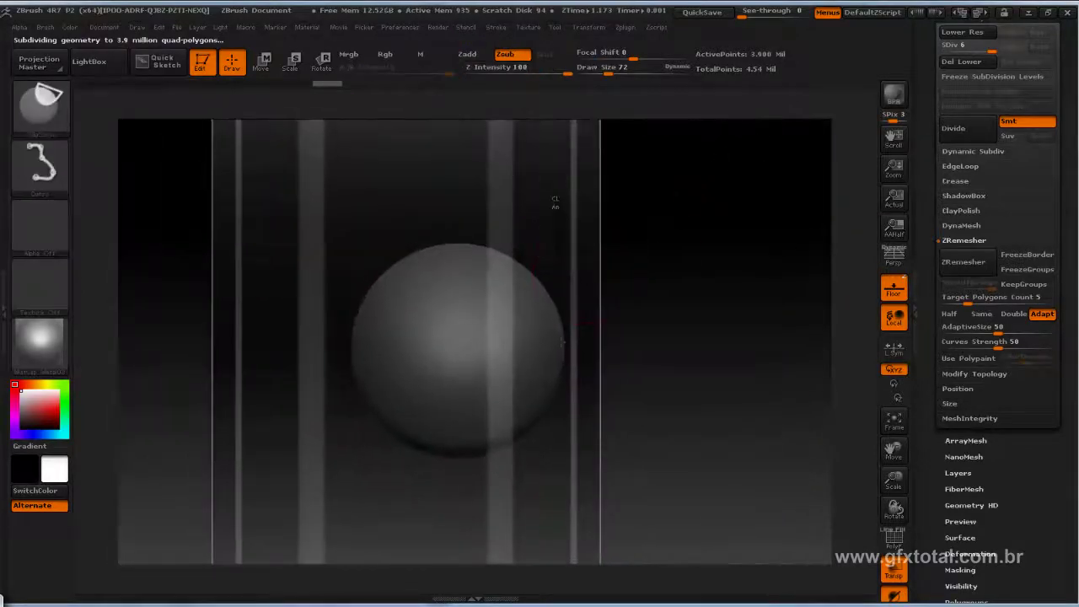
ctrl+shift+drag(556, 400, 540, 470)
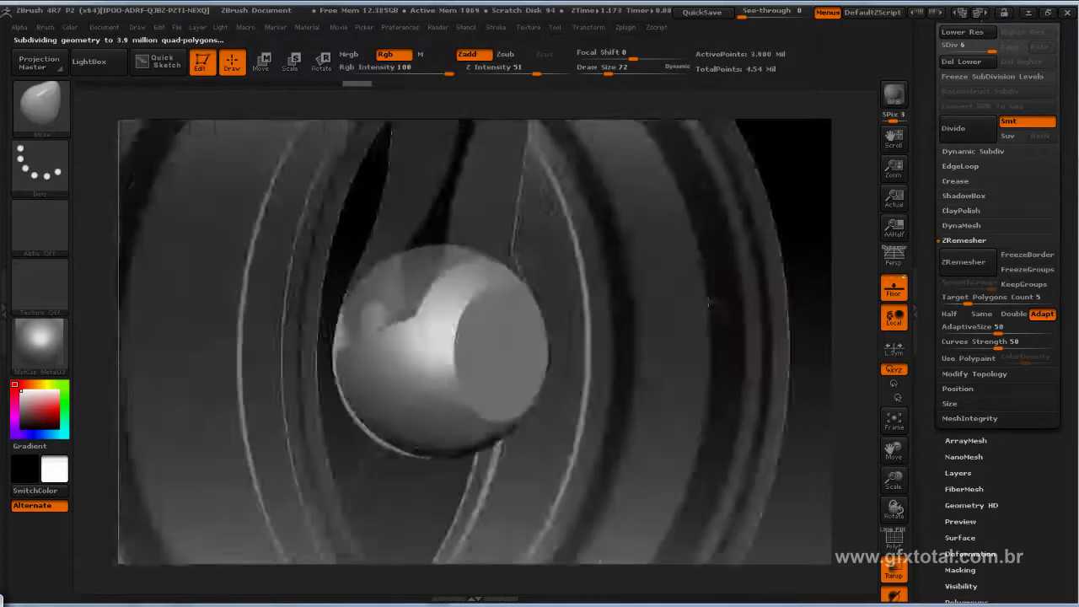
mouse_move(741, 284)
mouse_down()
mouse_move(654, 335)
mouse_move(586, 253)
mouse_up()
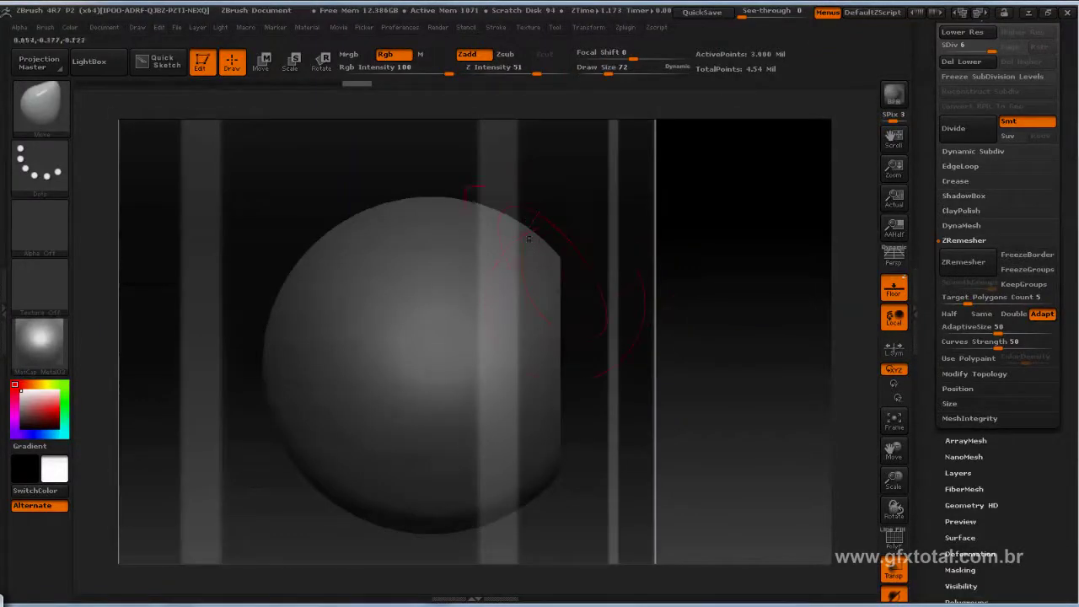
drag(557, 279, 575, 236)
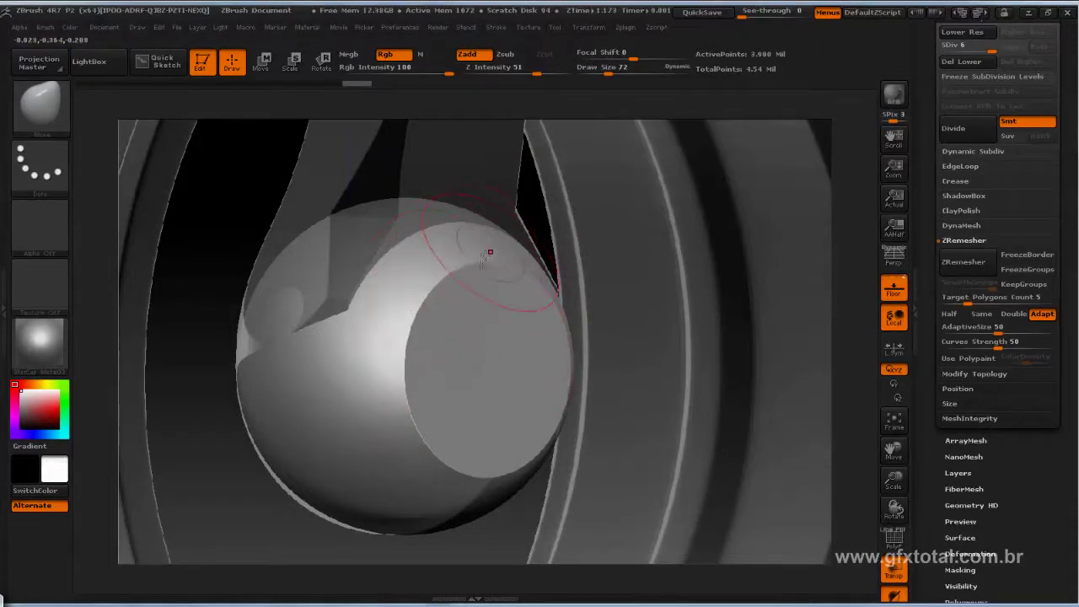
Turn on radial symmetry with RadialCount 5 in the Transform settings.
click(593, 28)
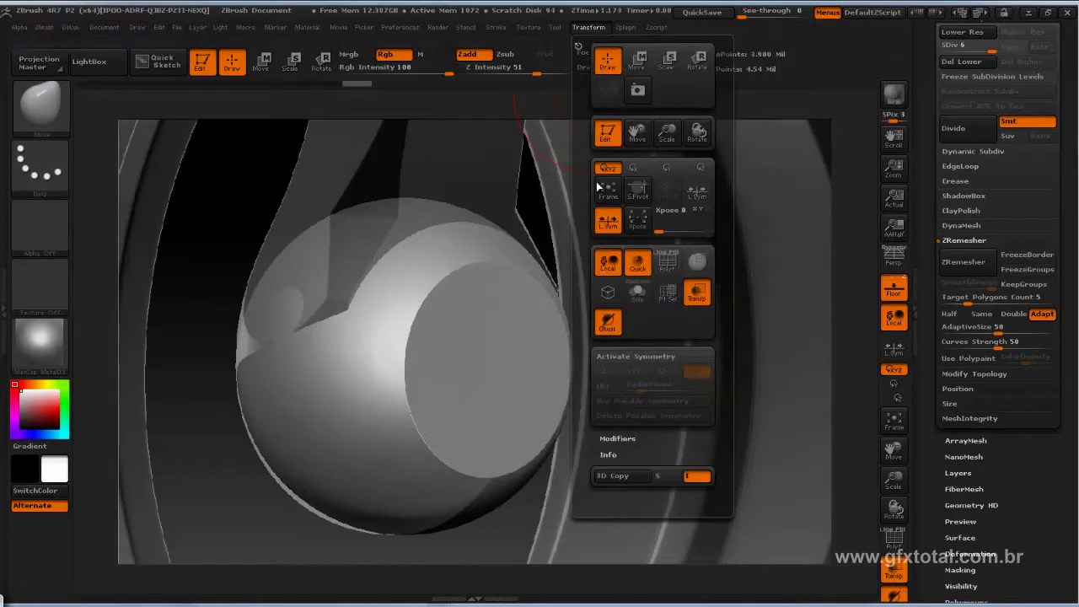
click(629, 356)
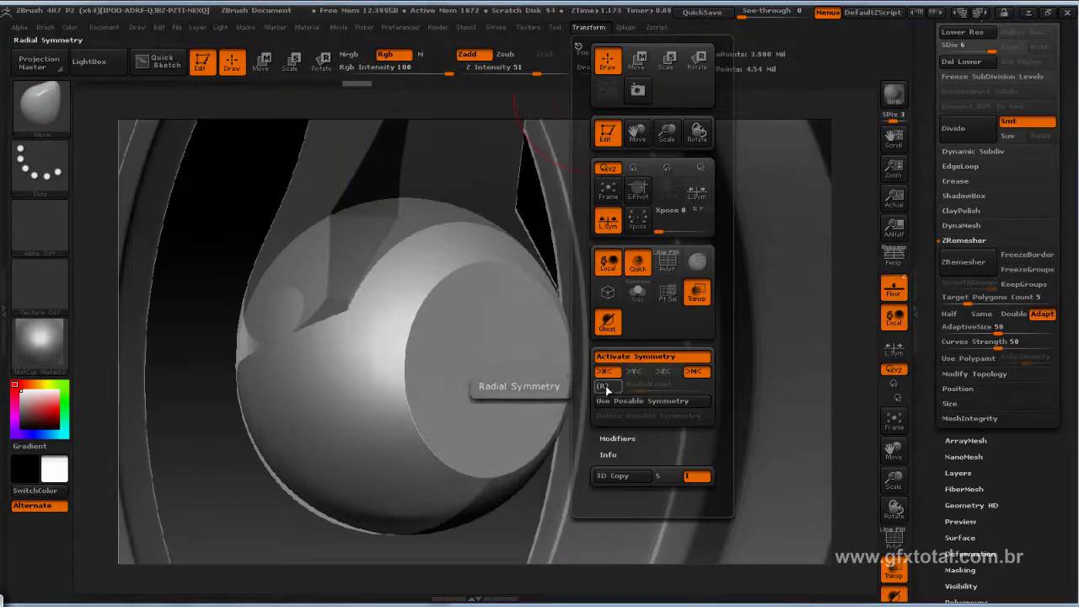
click(603, 386)
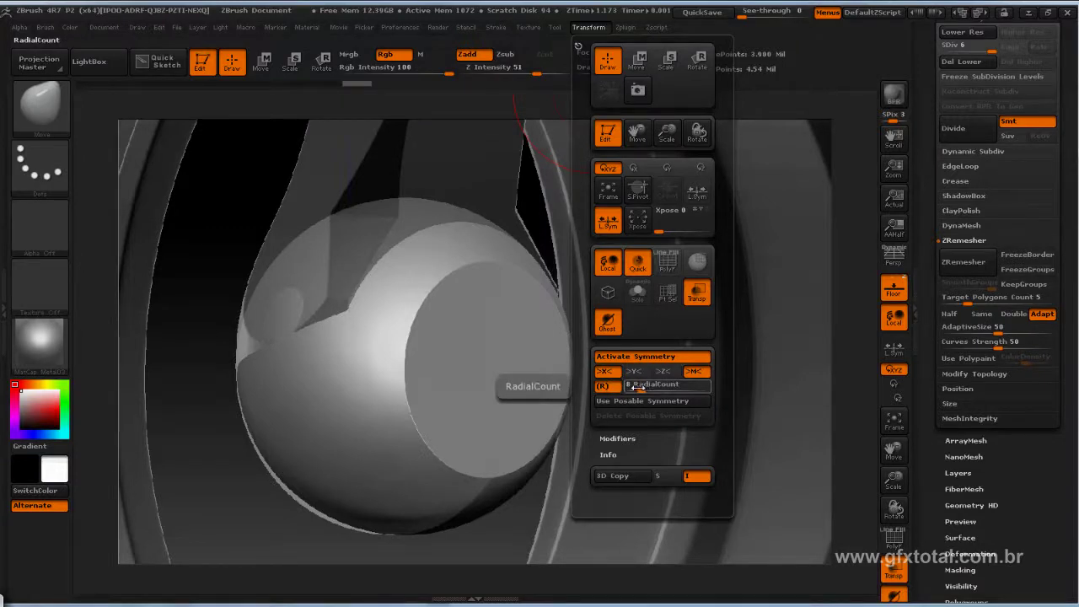
drag(638, 388, 636, 388)
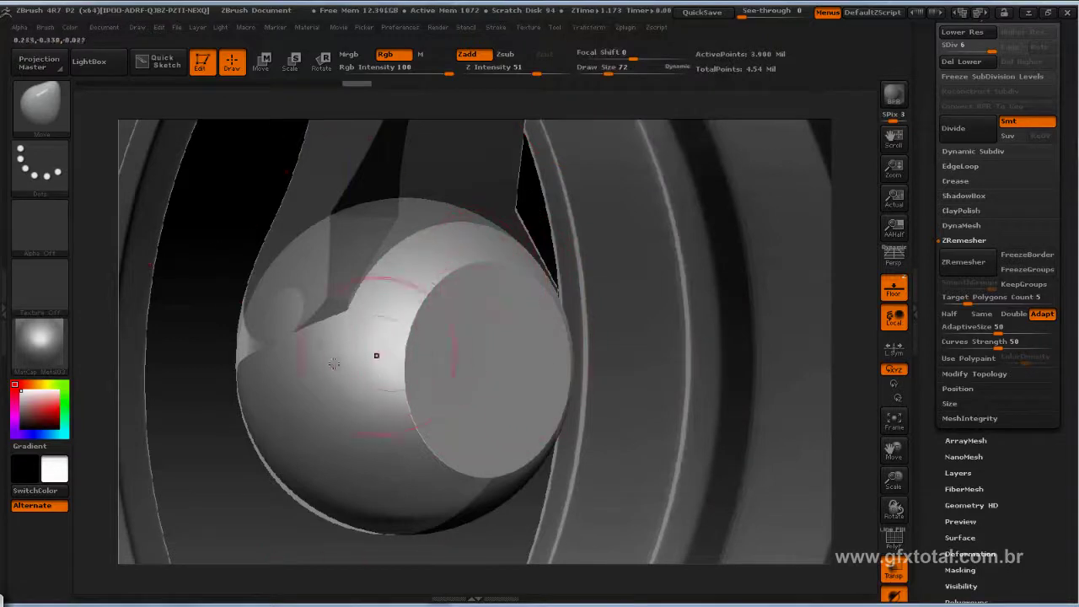
drag(207, 364, 369, 267)
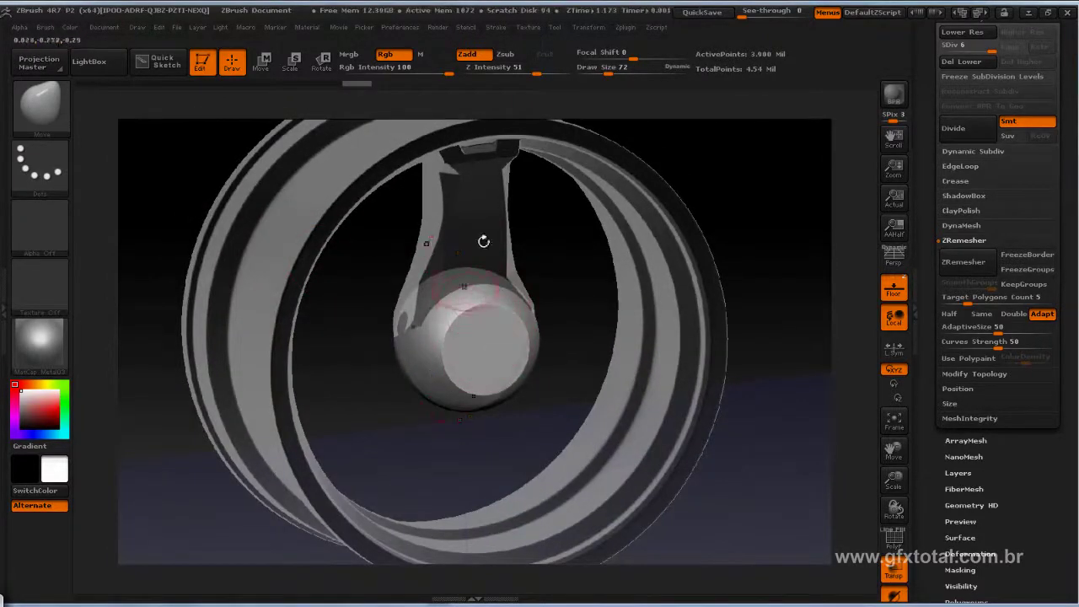
Enable Y-axis symmetry and stroke a clip across the front of the hub sphere.
click(589, 27)
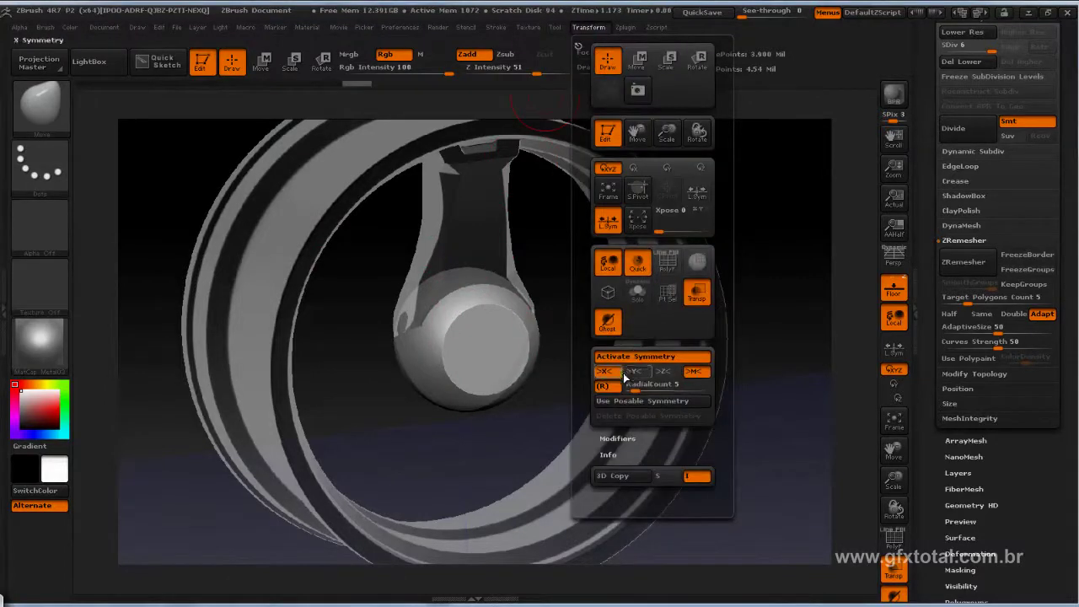
click(635, 376)
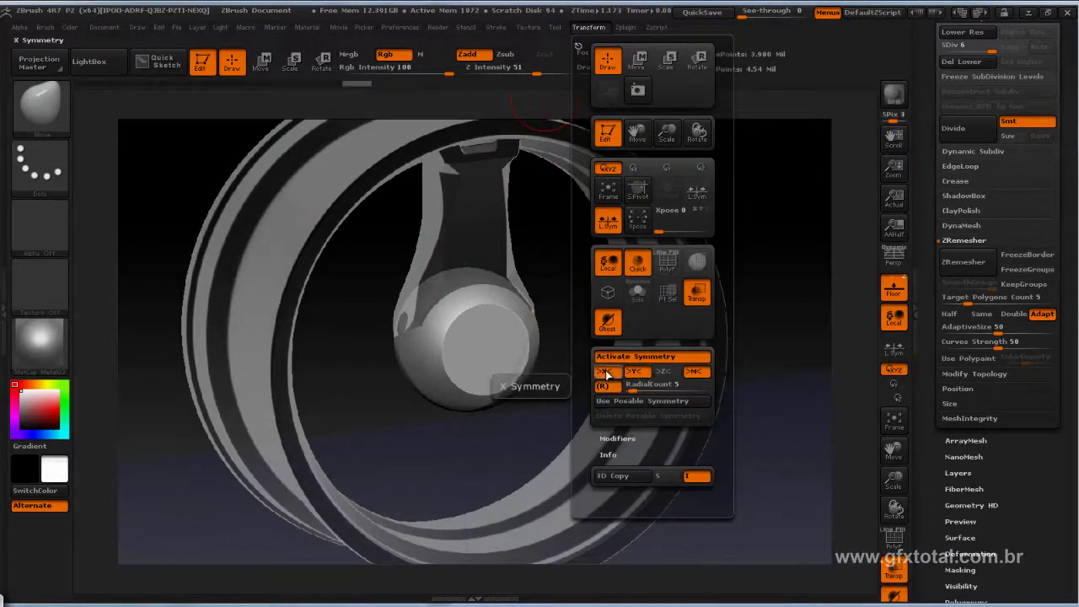
mouse_move(457, 311)
mouse_down()
mouse_move(548, 290)
mouse_move(548, 197)
mouse_move(570, 287)
mouse_move(563, 310)
mouse_move(548, 268)
mouse_up()
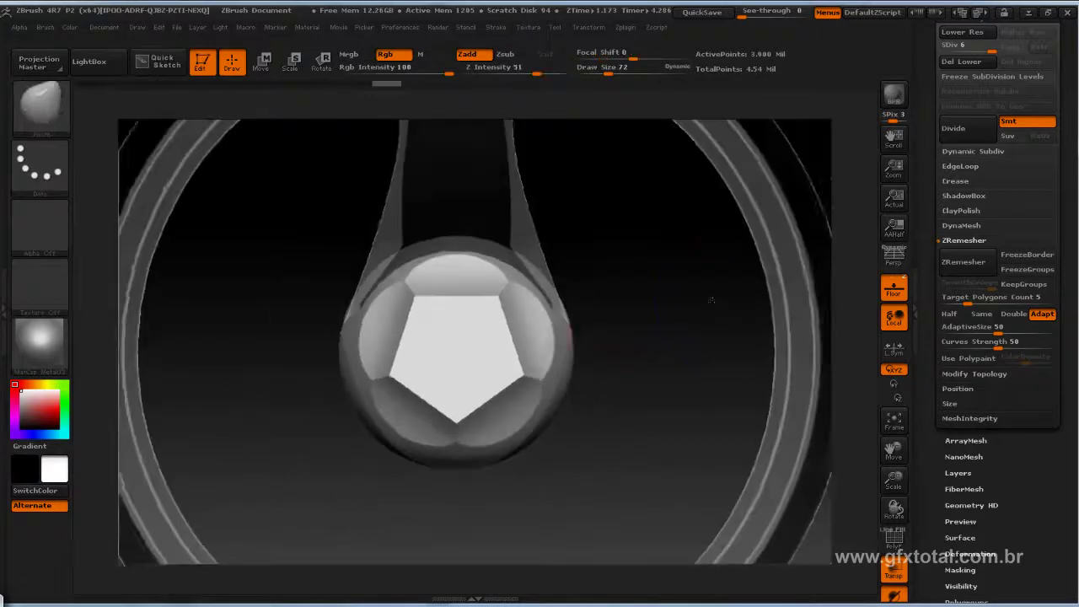
Orbit and zoom onto the hub's new flat pentagonal front face.
drag(711, 300, 308, 344)
mouse_move(680, 300)
alt+mouse_down()
mouse_move(670, 270)
mouse_move(648, 252)
alt+mouse_up()
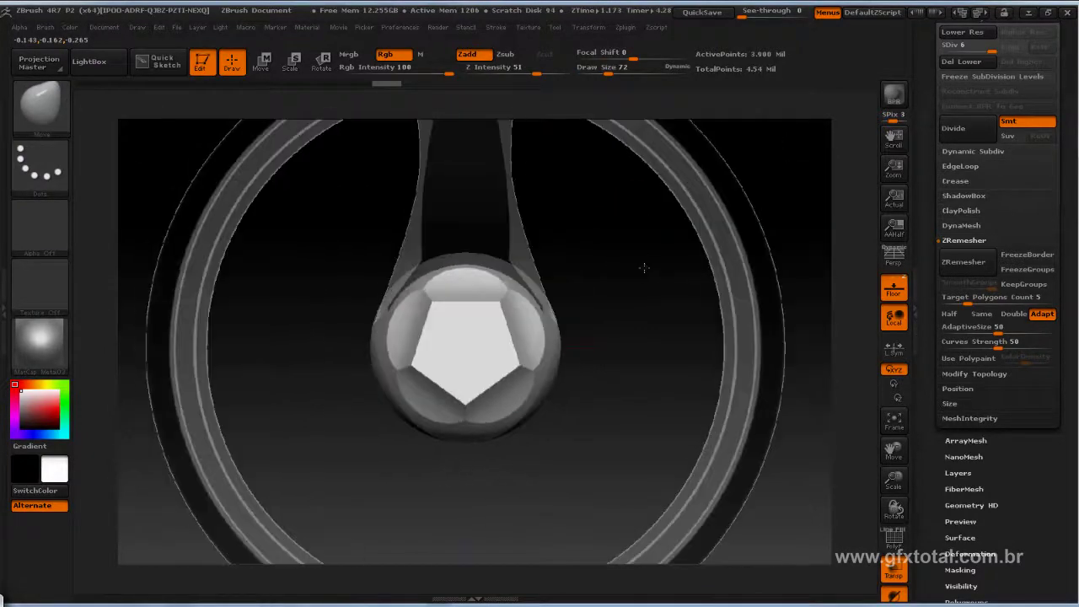
Use the Deformation Rotate slider to turn the hub so its pentagon face points up.
drag(1042, 503, 1041, 349)
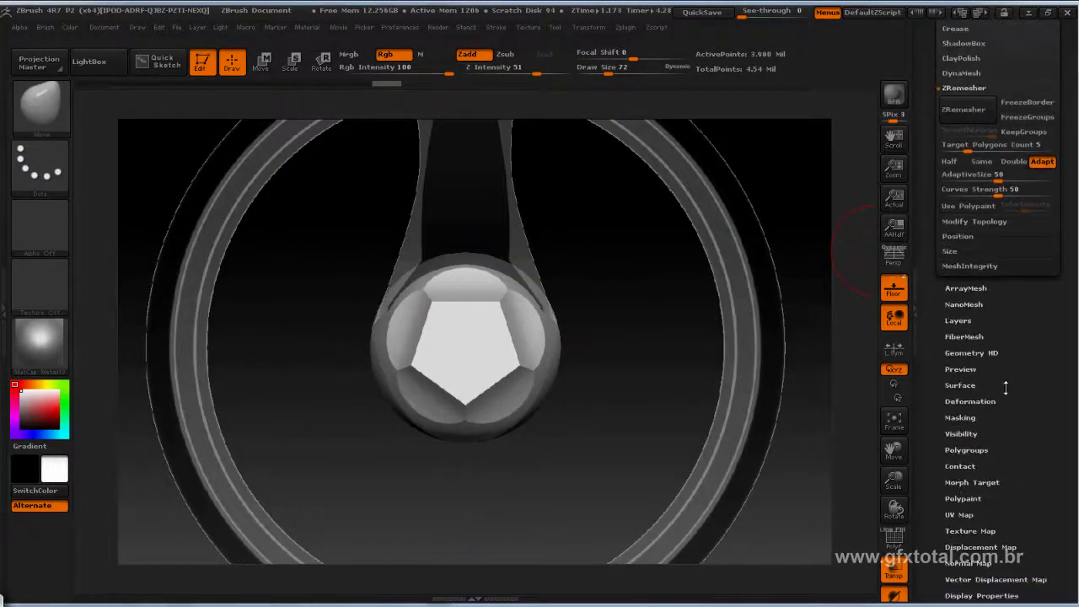
click(969, 400)
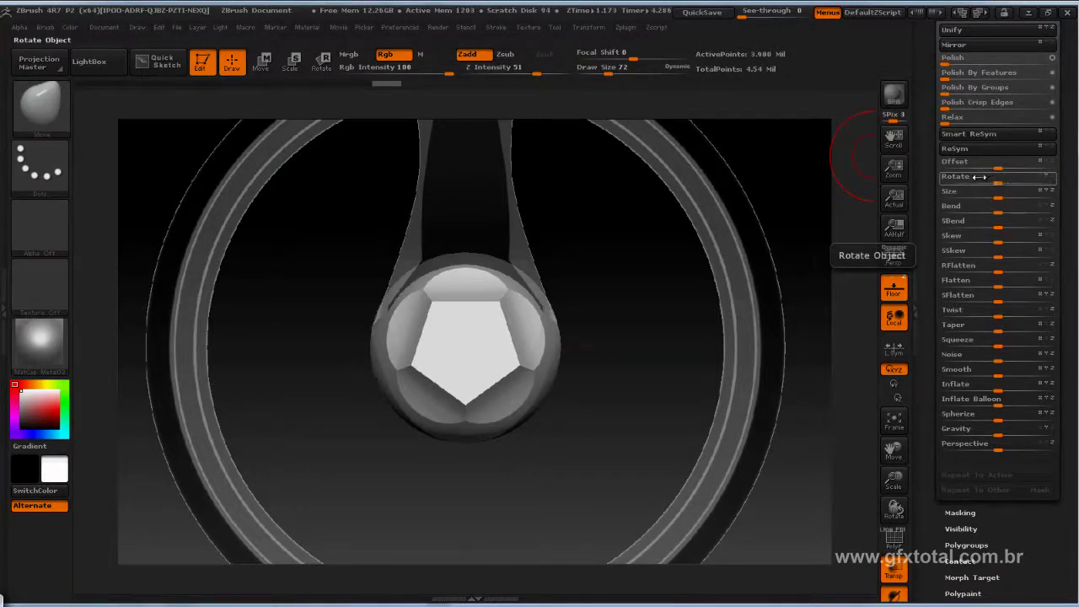
drag(980, 177, 983, 176)
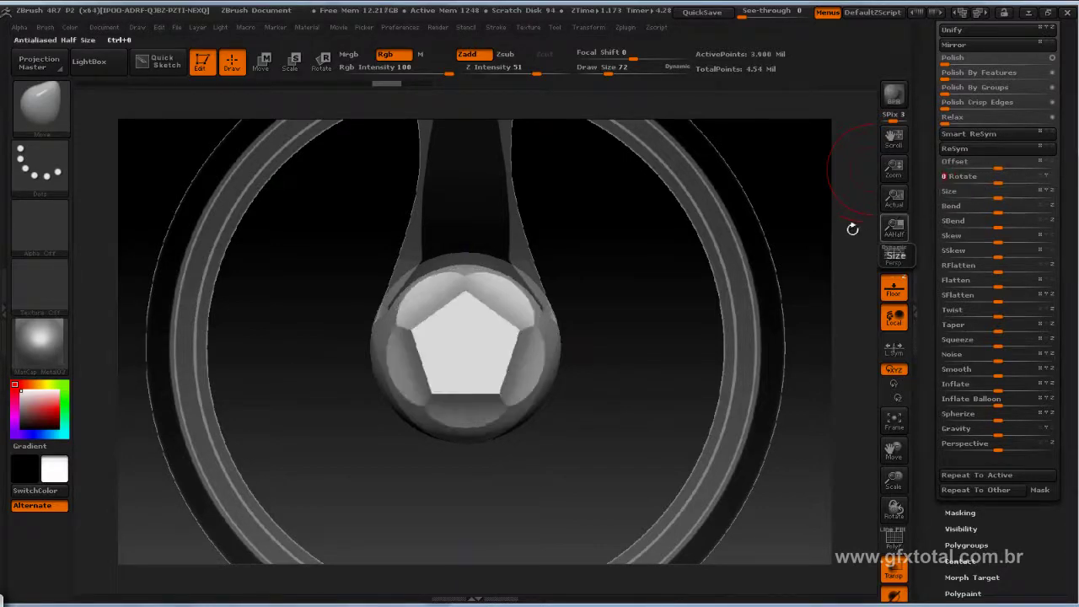
mouse_move(602, 296)
mouse_down()
mouse_move(617, 320)
mouse_move(624, 273)
mouse_move(633, 301)
mouse_move(733, 219)
mouse_move(819, 198)
mouse_up()
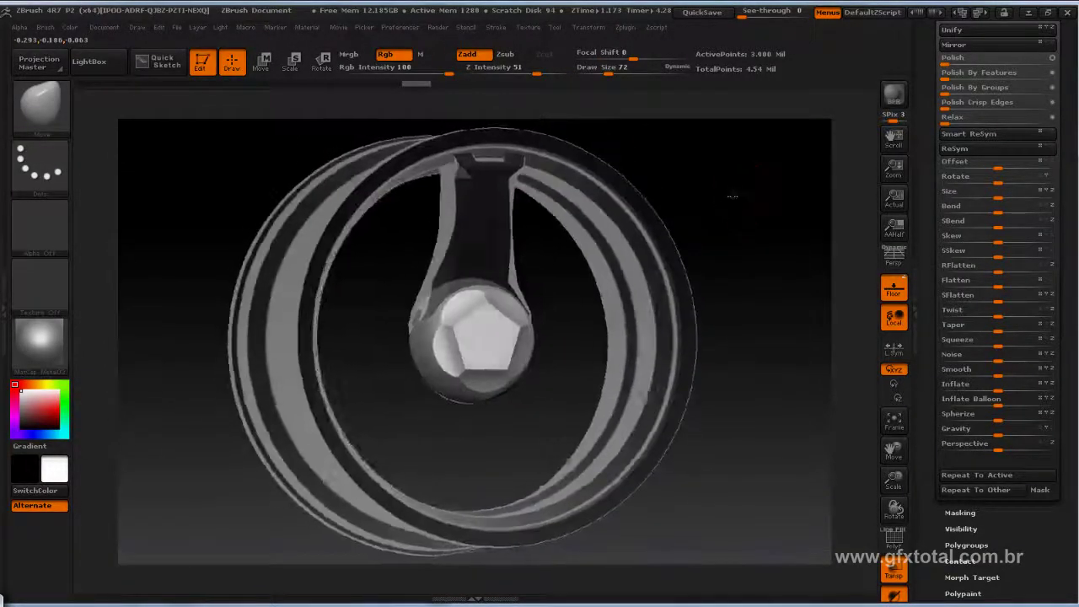
Select the spoke subtool PM3D_Sphere3D1 and compare it with the wheel reference image.
drag(921, 133, 930, 202)
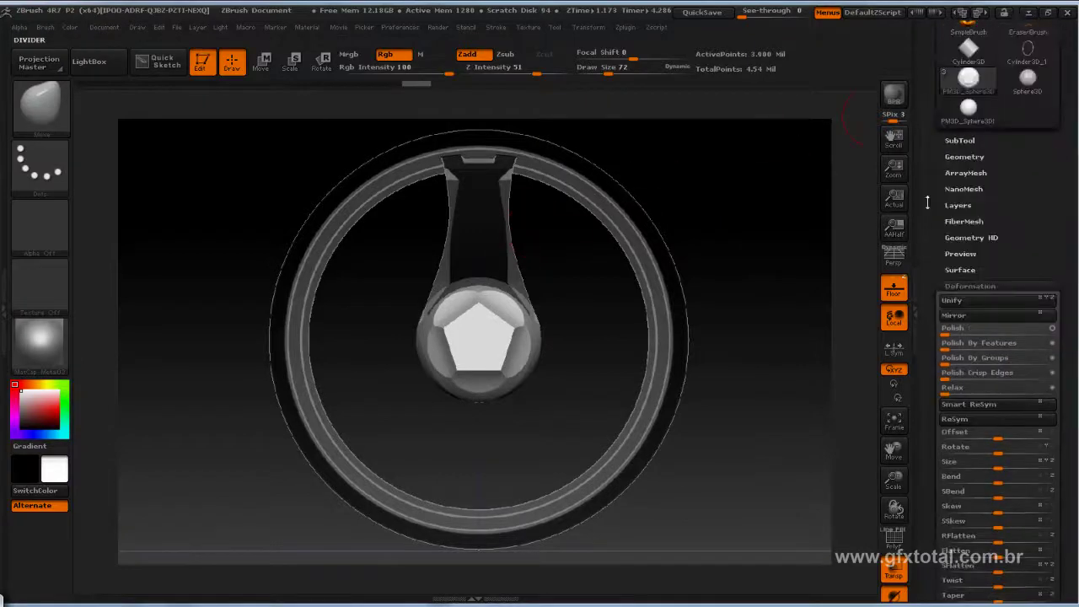
click(968, 140)
click(973, 141)
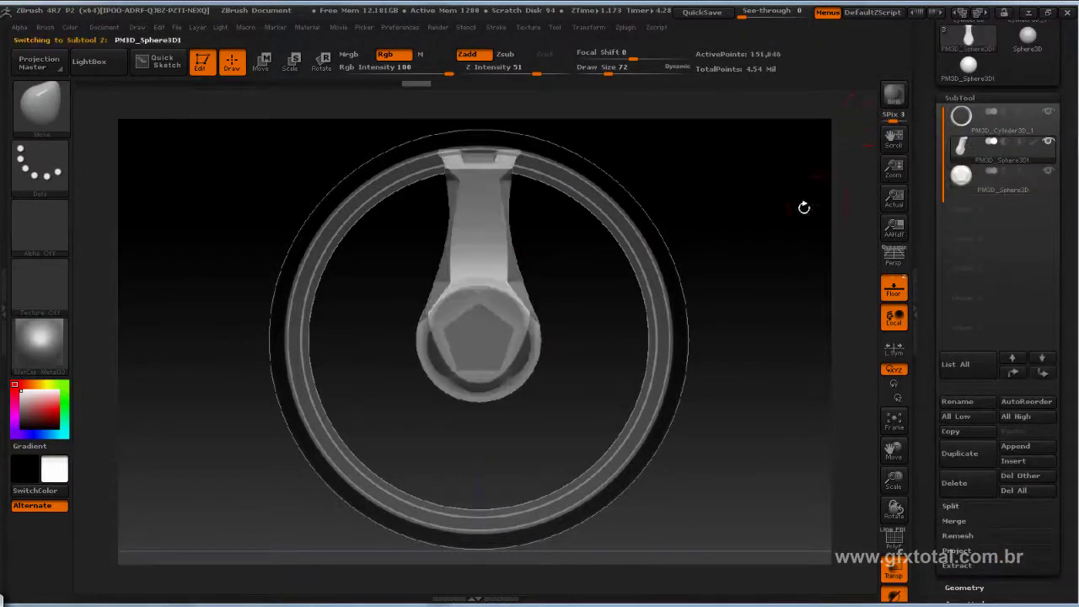
mouse_move(802, 206)
mouse_down()
mouse_move(759, 183)
mouse_move(746, 291)
mouse_up()
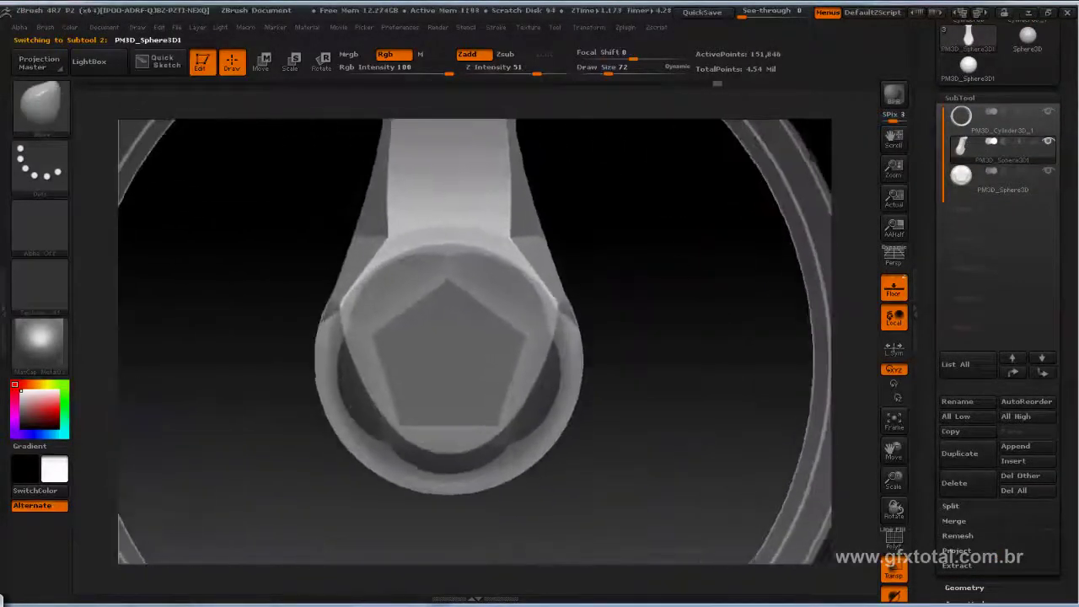
key(alt+Tab)
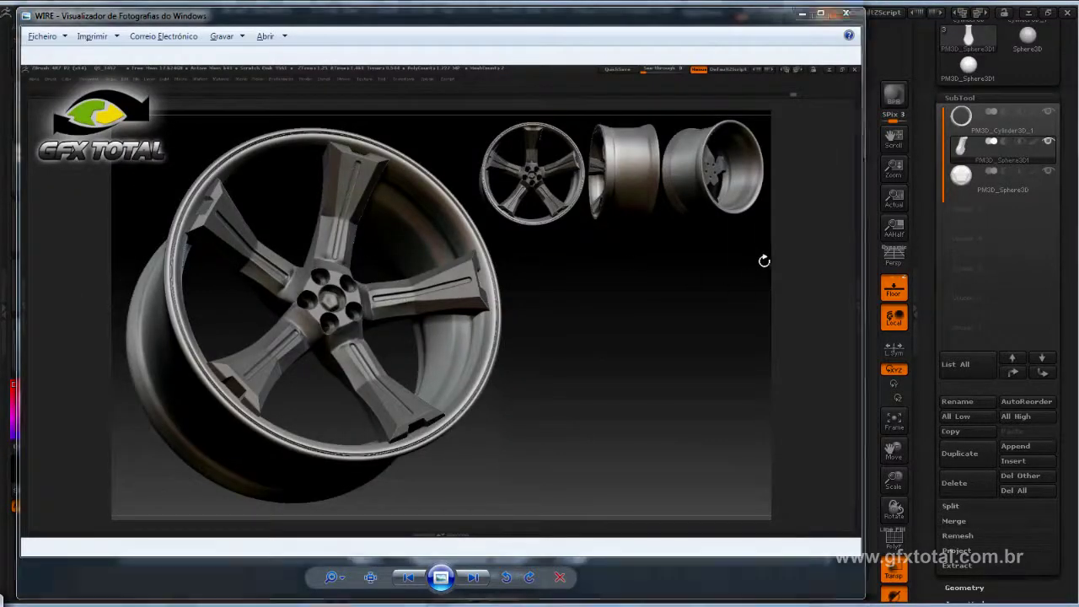
key(alt+Tab)
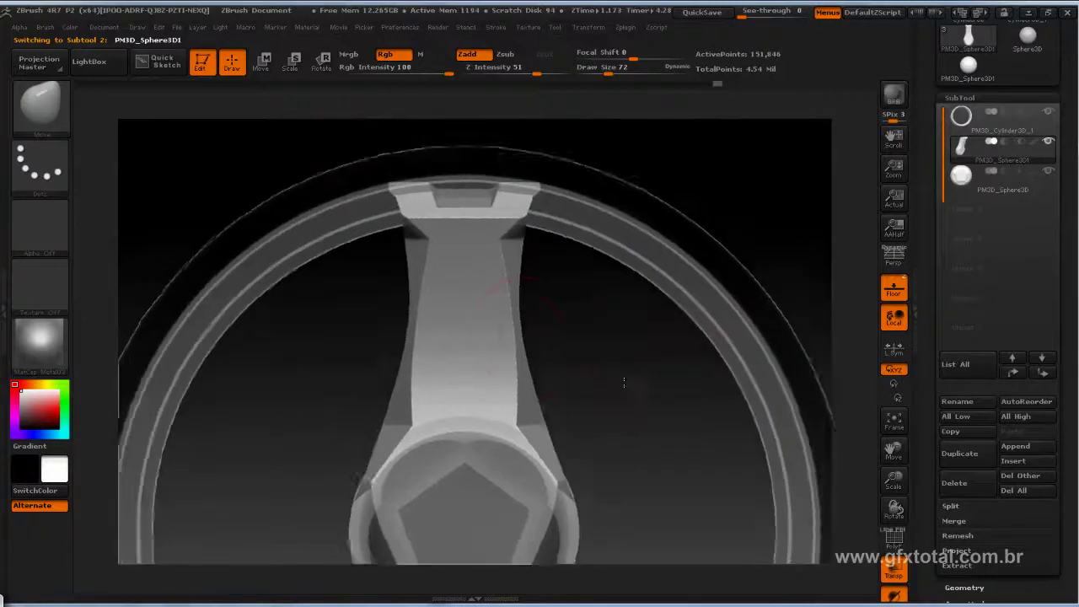
key(ctrl+b)
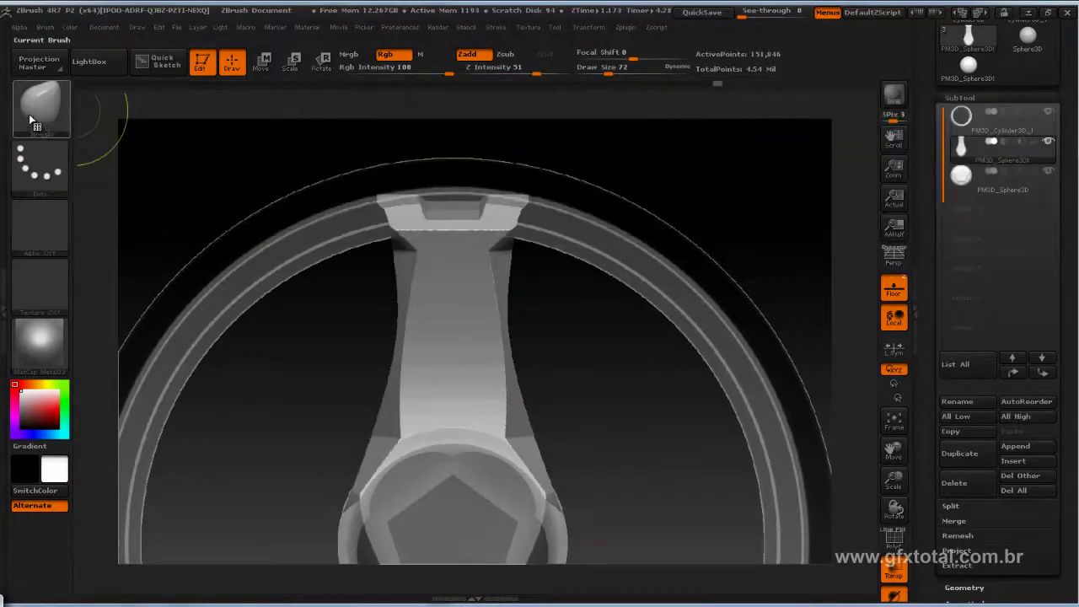
Mask a thin vertical MaskRect slot down the spoke's centre, then check it from the side.
click(66, 114)
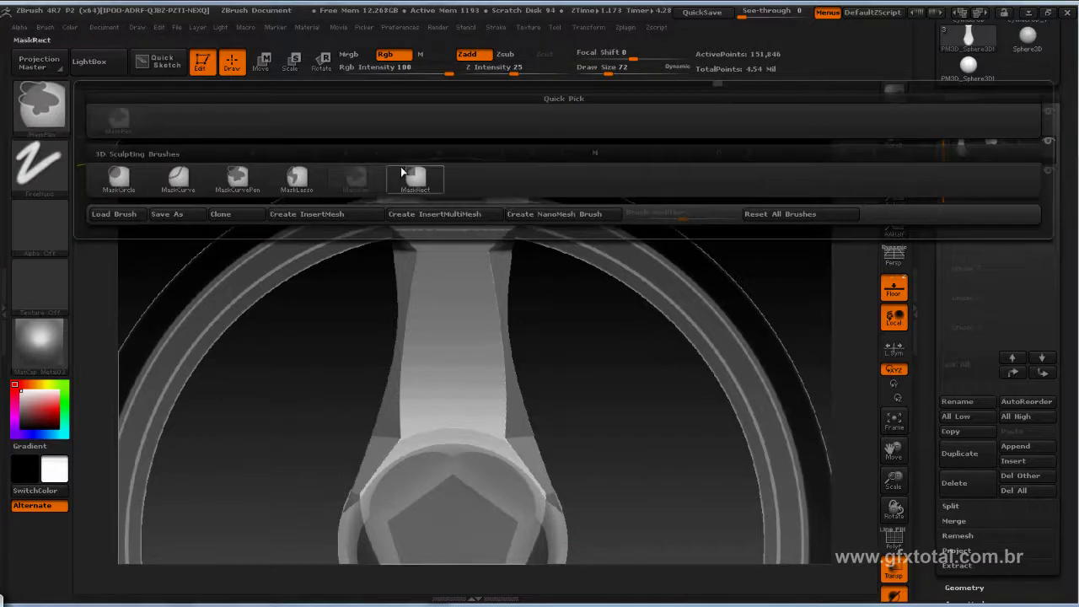
click(420, 177)
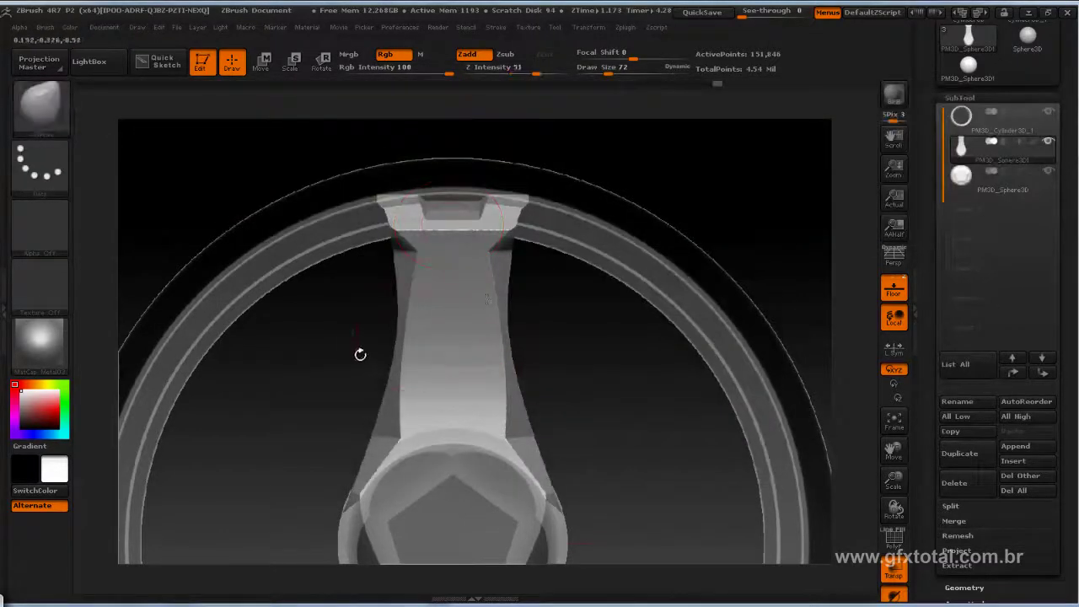
ctrl+drag(447, 251, 462, 417)
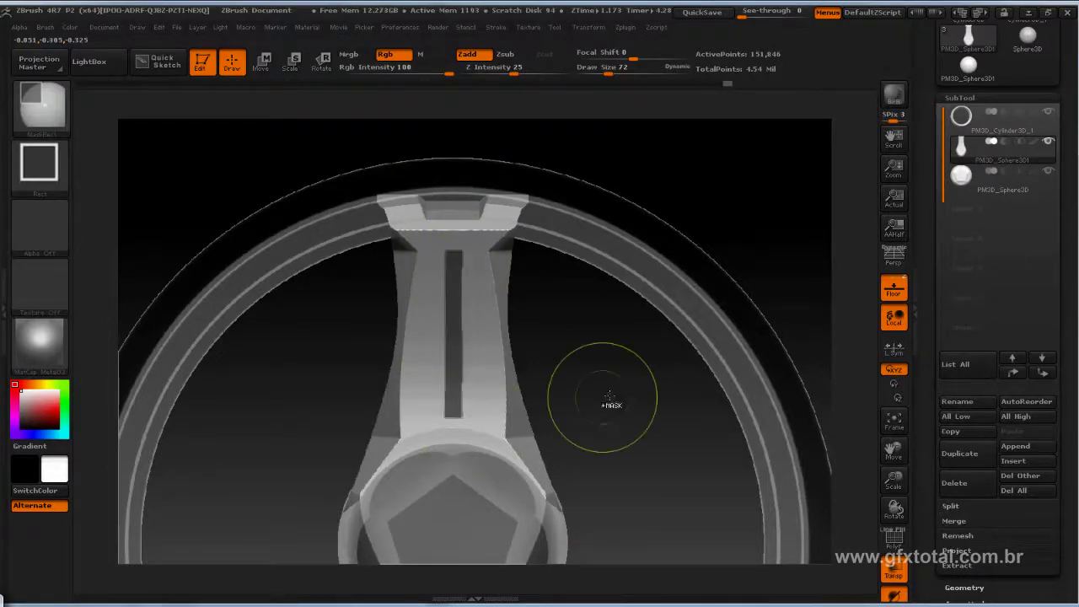
mouse_move(595, 402)
mouse_down()
mouse_move(616, 378)
mouse_move(614, 408)
mouse_move(674, 391)
mouse_move(699, 312)
mouse_move(477, 338)
mouse_up()
key(b)
key(h)
key(p)
mouse_move(190, 217)
ctrl+mouse_down()
mouse_move(257, 310)
mouse_move(262, 354)
ctrl+mouse_up()
mouse_move(634, 333)
mouse_down()
mouse_move(593, 387)
mouse_move(621, 416)
mouse_move(616, 313)
mouse_move(480, 401)
mouse_up()
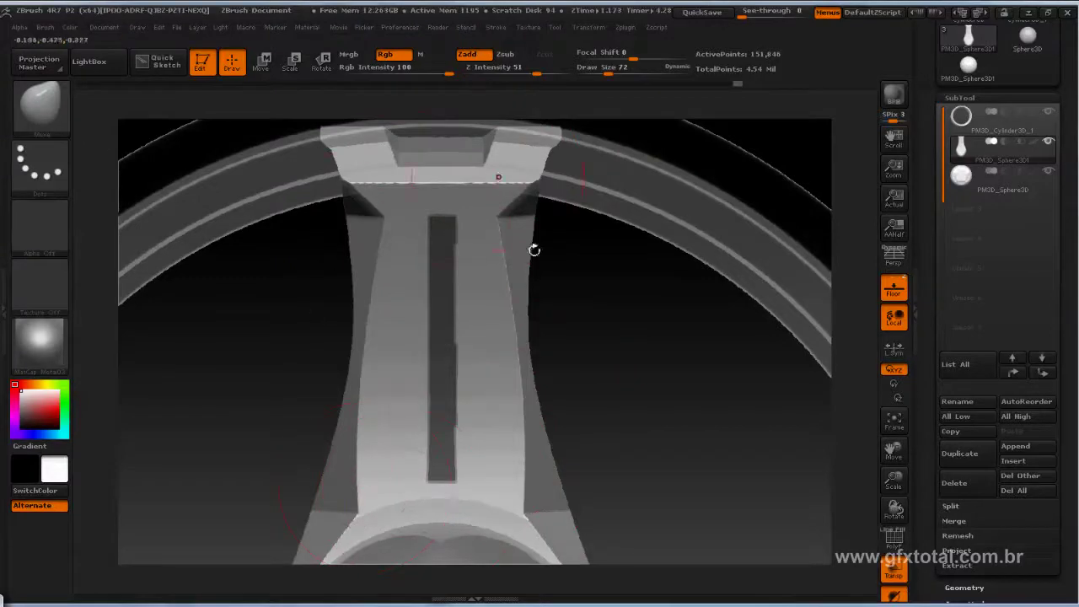
Turn on PolyF, orbit the spoke, and expand Geometry to the Edge Loop settings.
click(895, 539)
mouse_move(607, 393)
mouse_down()
mouse_move(626, 414)
mouse_move(629, 453)
mouse_up()
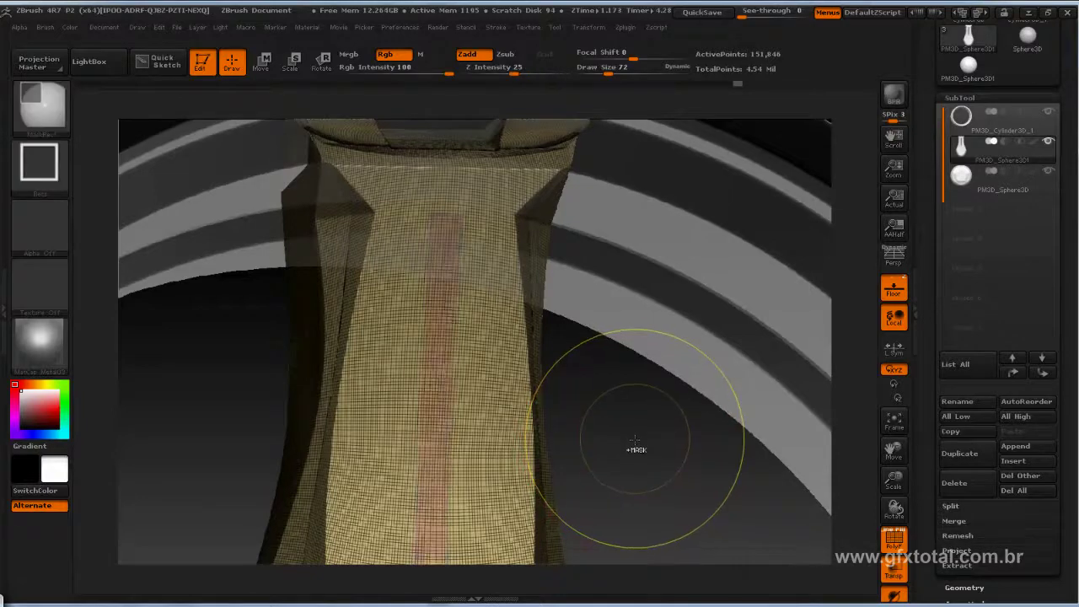
mouse_move(643, 465)
mouse_down()
mouse_move(631, 493)
mouse_move(642, 390)
mouse_move(574, 443)
mouse_up()
mouse_move(774, 382)
alt+mouse_down()
mouse_move(519, 288)
mouse_move(727, 269)
mouse_move(400, 354)
mouse_move(444, 207)
alt+mouse_up()
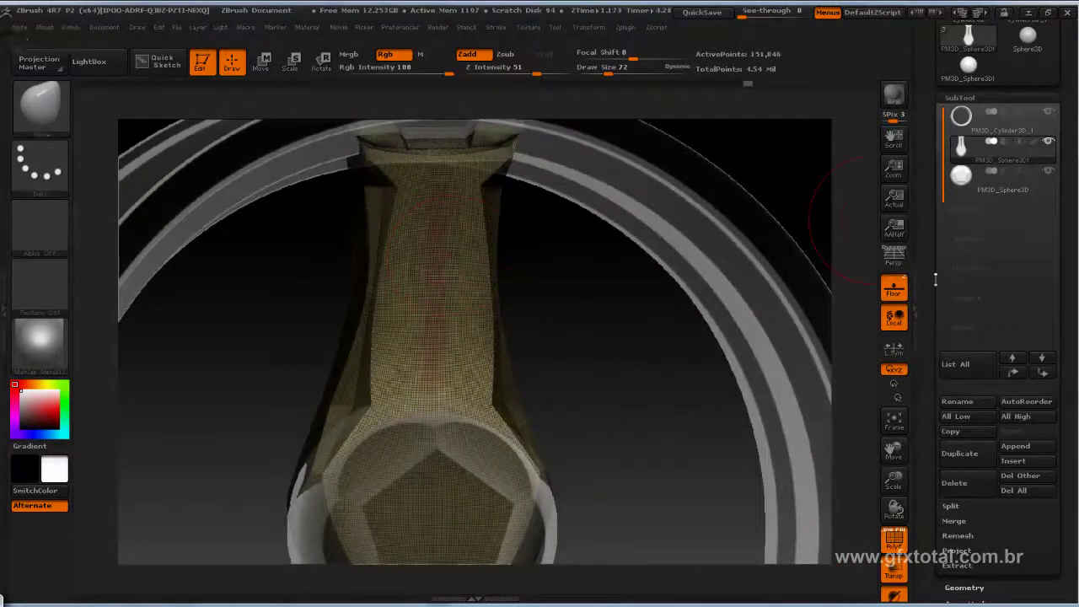
scroll(969, 270, down, 5)
scroll(1002, 205, down, 5)
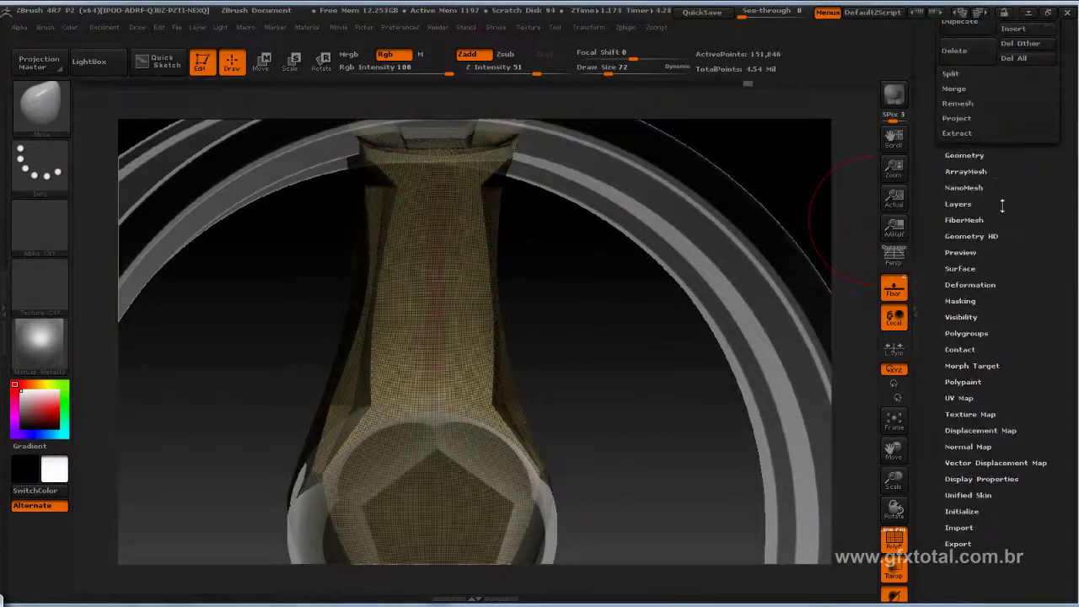
click(973, 155)
Set the EdgeLoop GPolish to 10, try GroupsLoops on the spoke, and undo it.
click(969, 176)
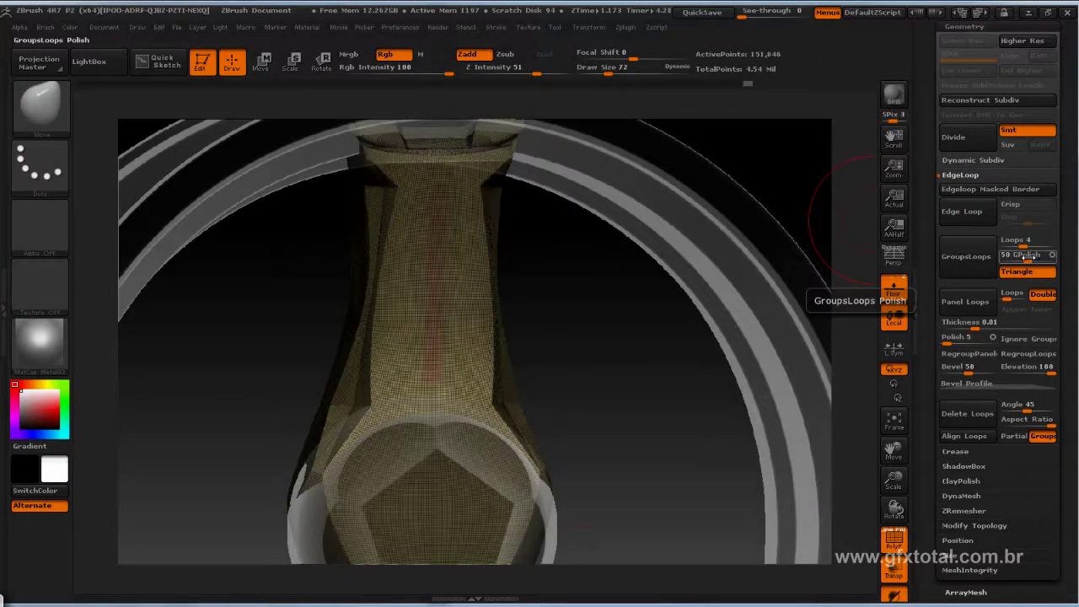
drag(1024, 258, 1013, 259)
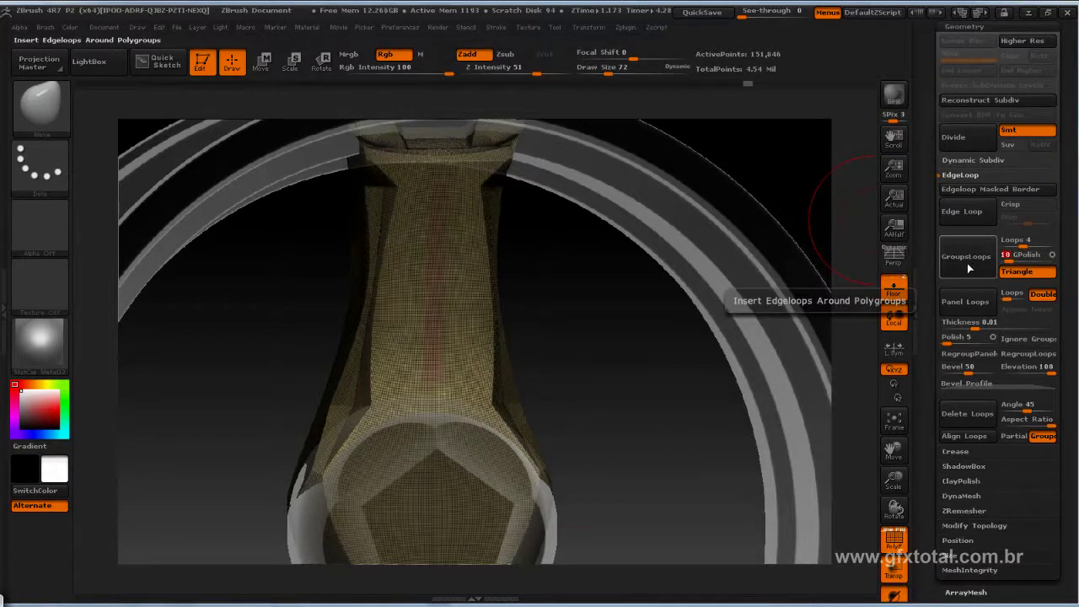
click(974, 262)
drag(625, 370, 643, 366)
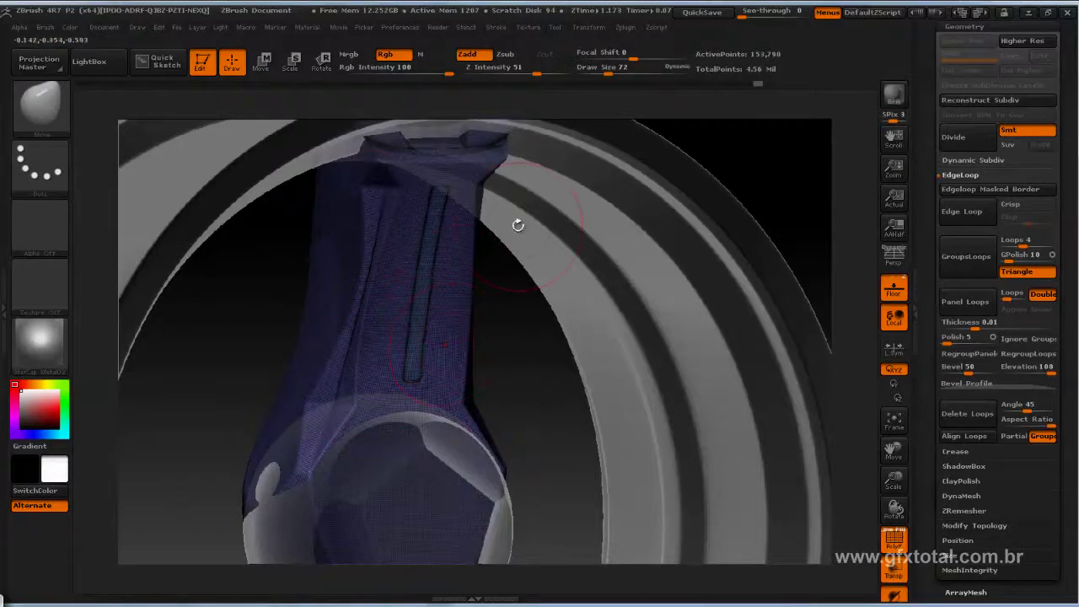
key(ctrl+z)
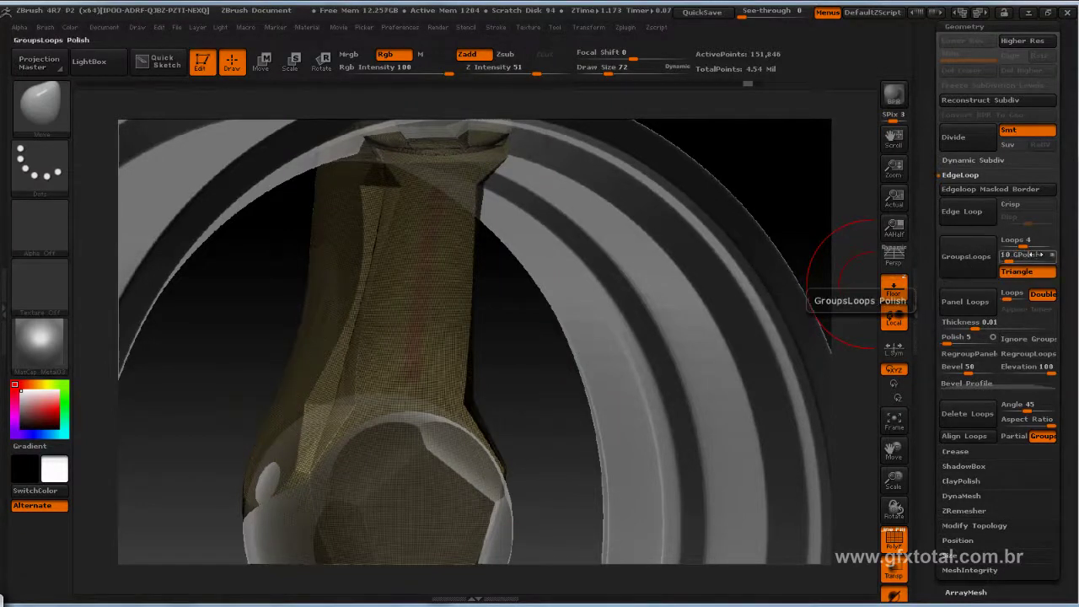
Retry GroupsLoops, inspect the slot edge up close, then undo it again.
click(972, 258)
drag(598, 393, 556, 363)
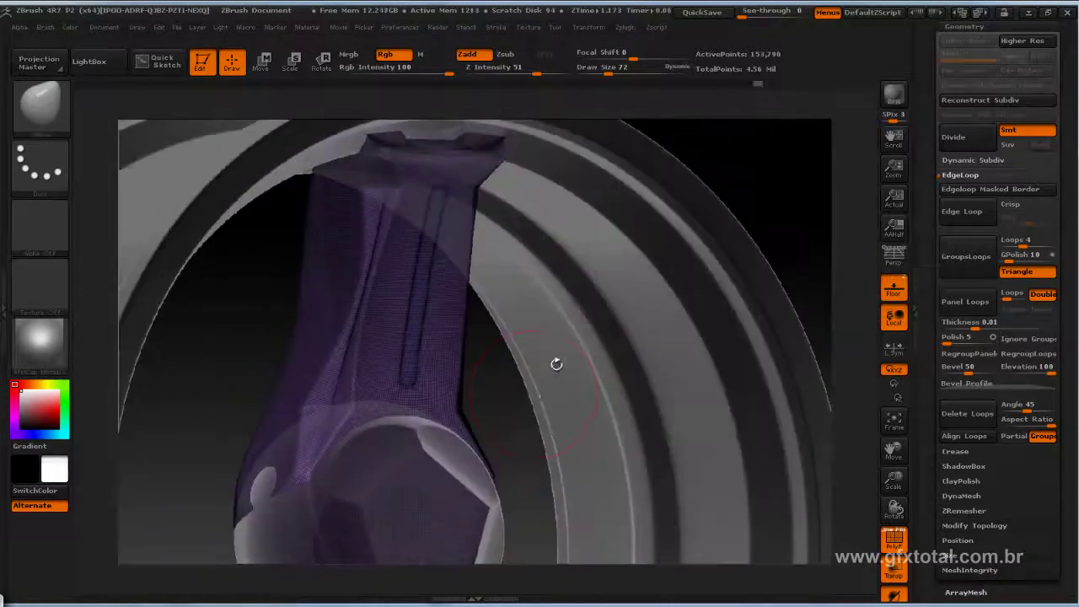
alt+drag(527, 420, 273, 337)
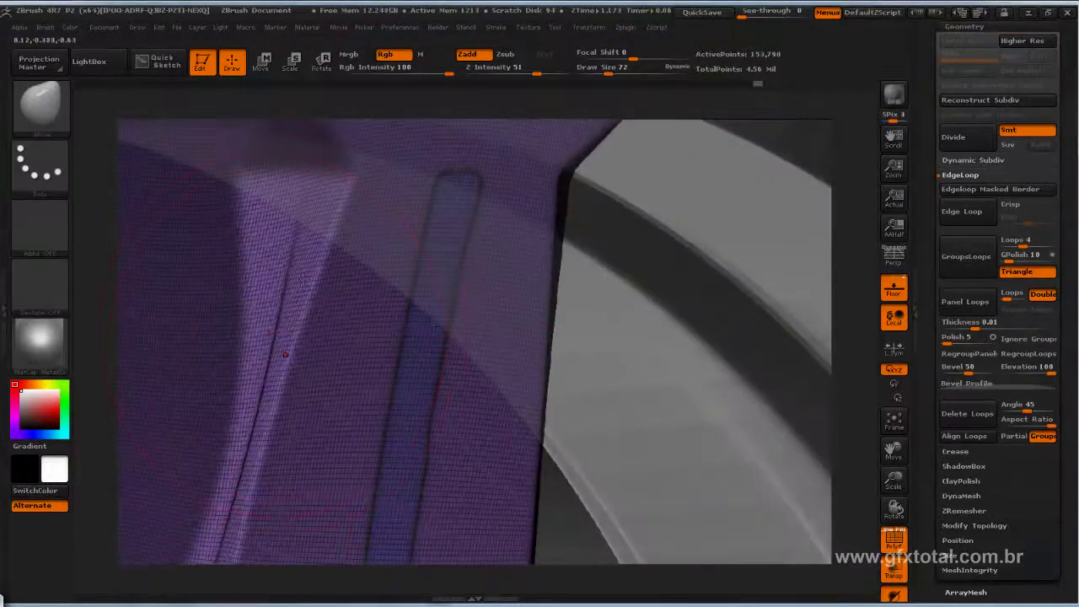
key(ctrl+z)
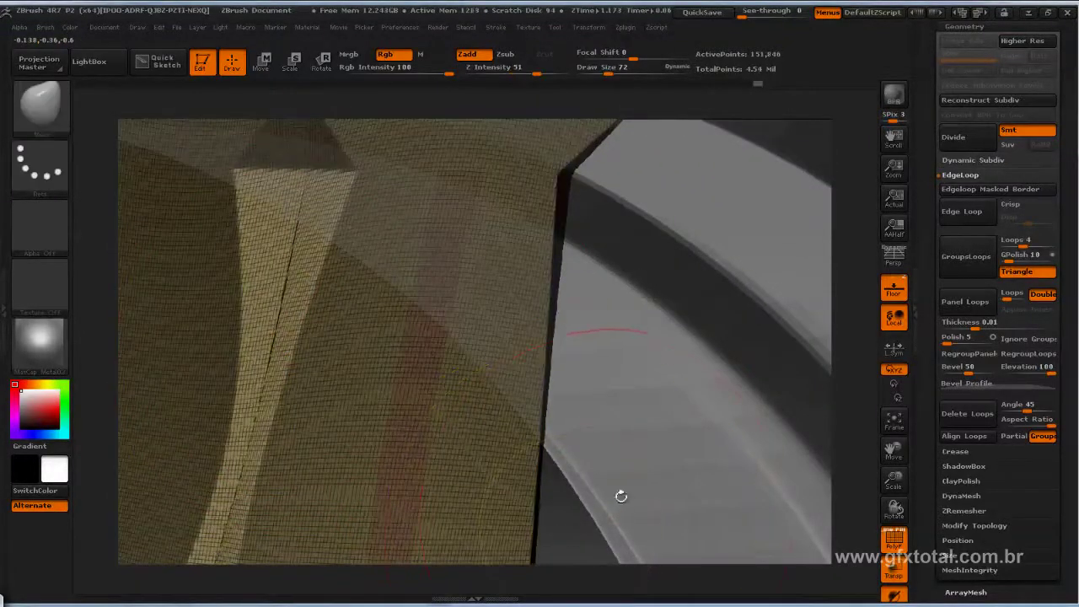
mouse_move(621, 494)
mouse_down()
mouse_move(597, 276)
mouse_move(514, 369)
mouse_move(498, 354)
mouse_up()
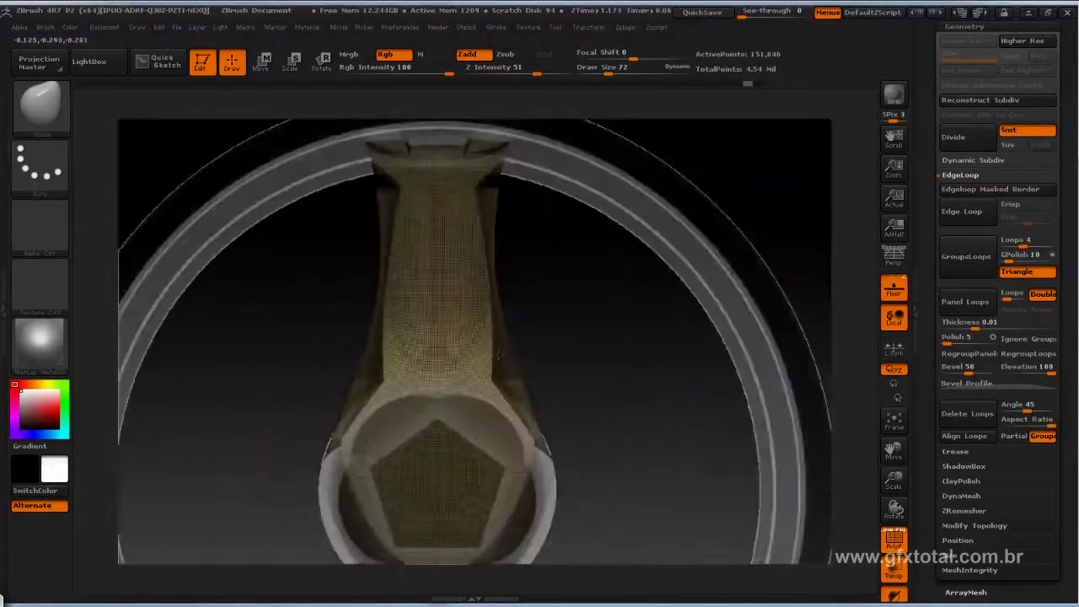
Mask around the long rectangular strip, invert the mask, and run GroupsLoops on its border.
ctrl+shift+drag(422, 177, 458, 373)
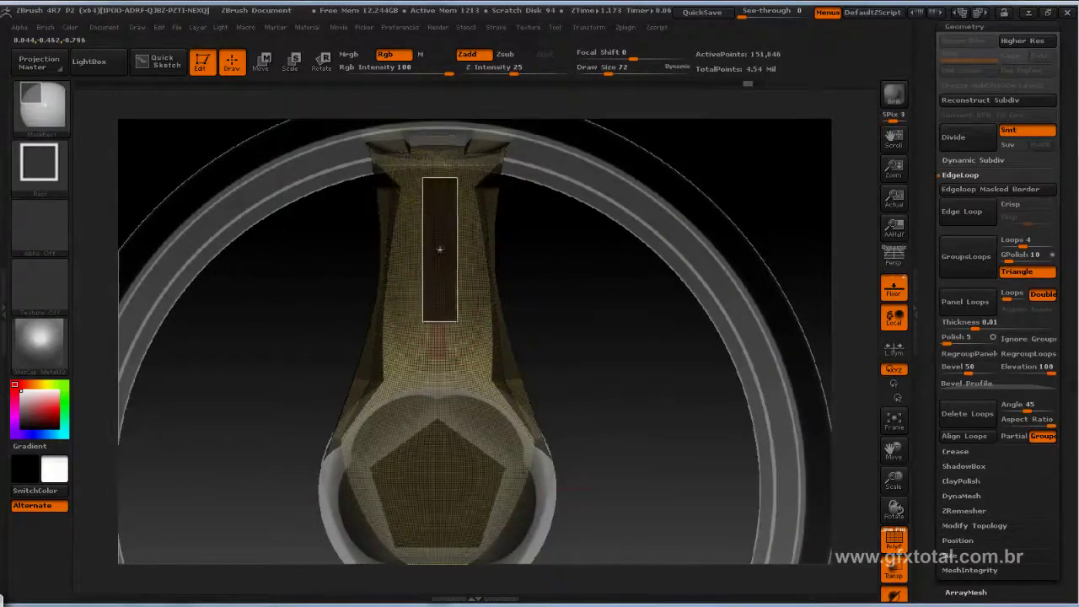
drag(458, 329, 337, 272)
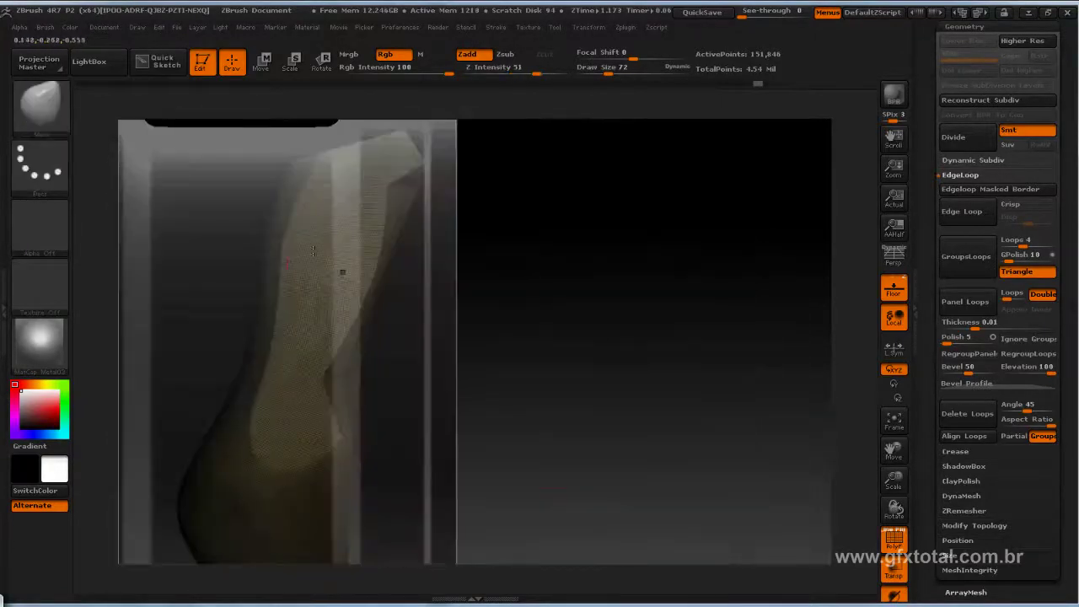
mouse_move(179, 170)
ctrl+shift+mouse_down()
mouse_move(136, 211)
mouse_move(149, 174)
ctrl+shift+mouse_up()
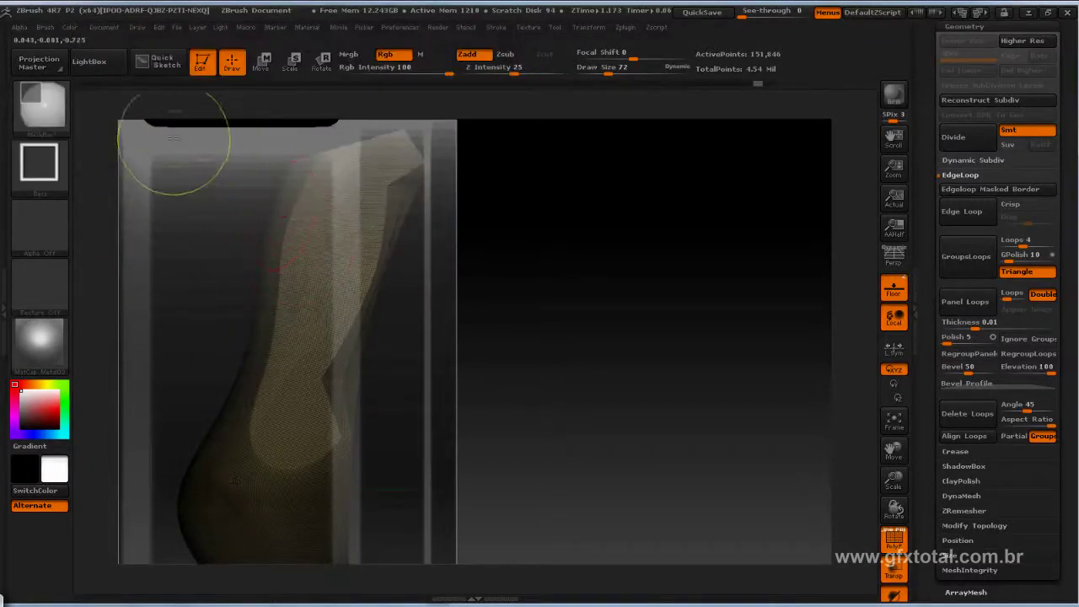
ctrl+shift+drag(173, 137, 285, 405)
ctrl+shift+drag(229, 273, 234, 281)
mouse_move(463, 357)
mouse_down()
mouse_move(570, 362)
mouse_move(602, 313)
mouse_move(619, 359)
mouse_move(619, 330)
mouse_up()
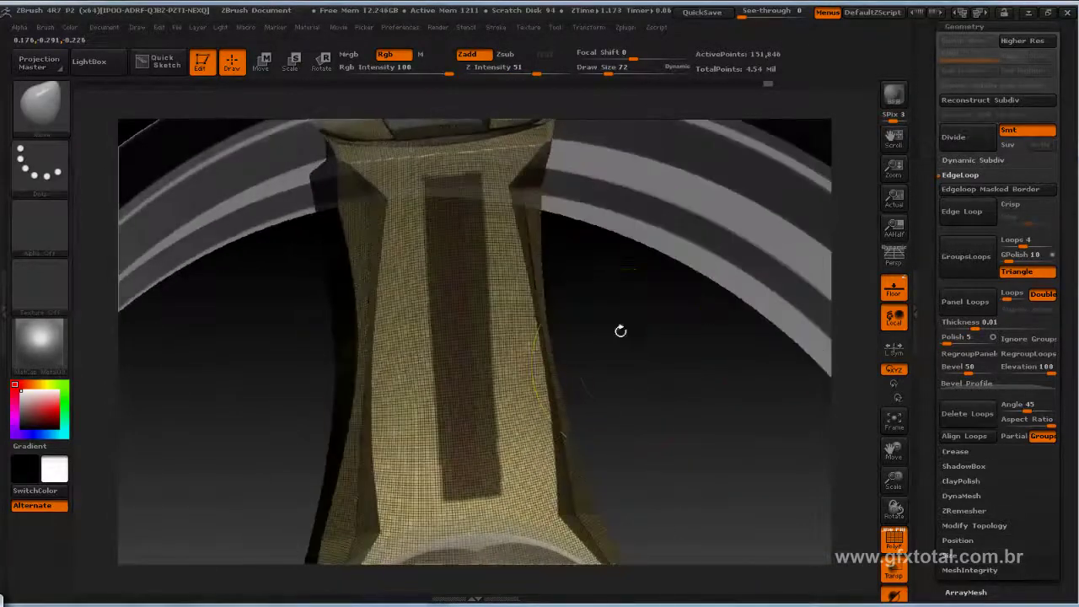
ctrl+click(630, 367)
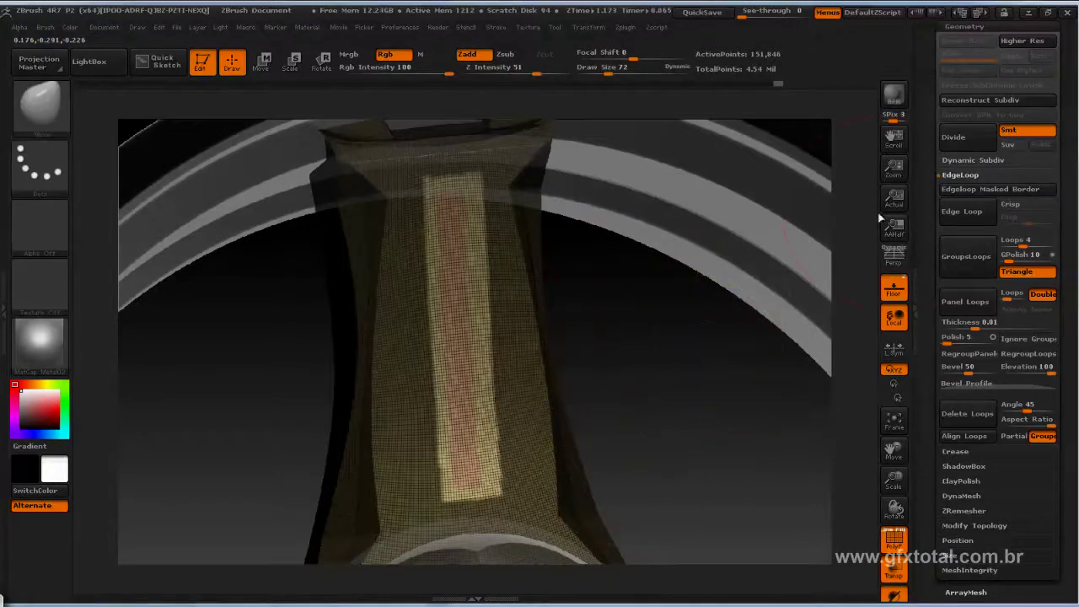
click(967, 261)
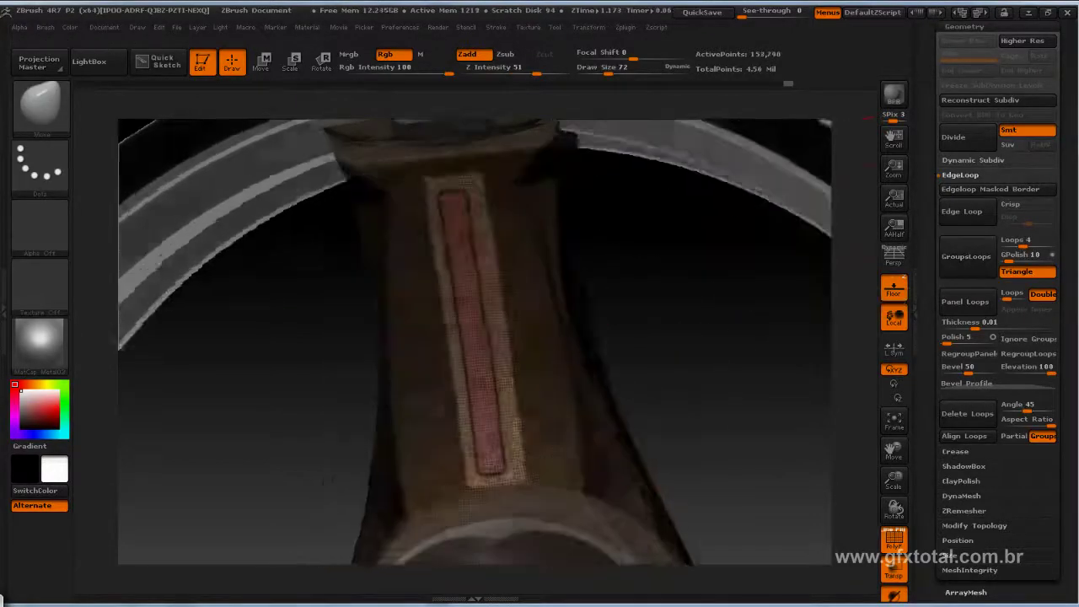
mouse_move(650, 402)
mouse_down()
mouse_move(670, 487)
mouse_move(624, 450)
mouse_up()
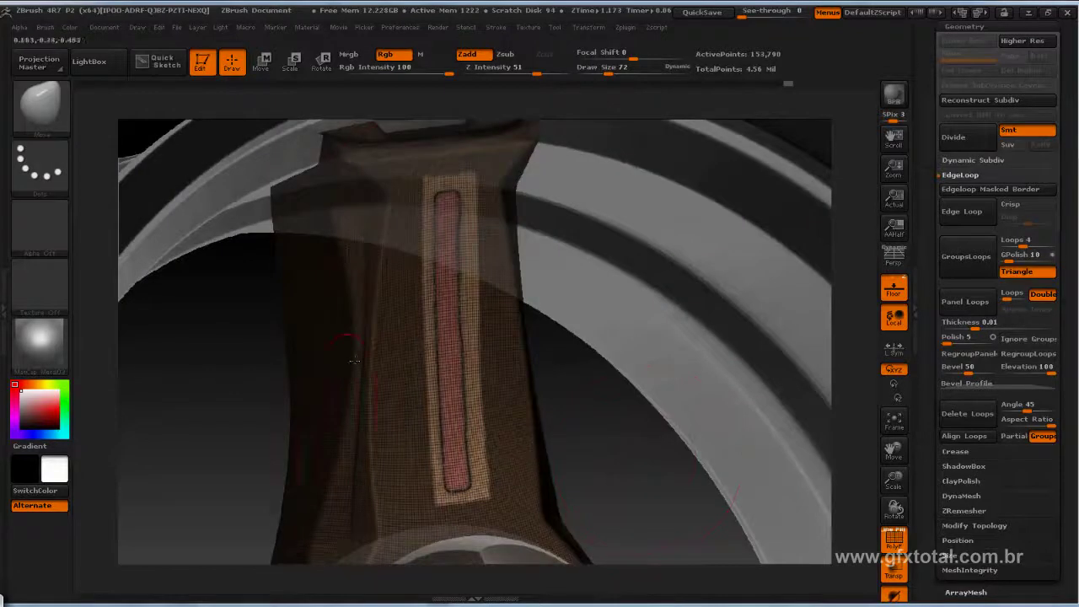
click(893, 540)
drag(613, 469, 519, 396)
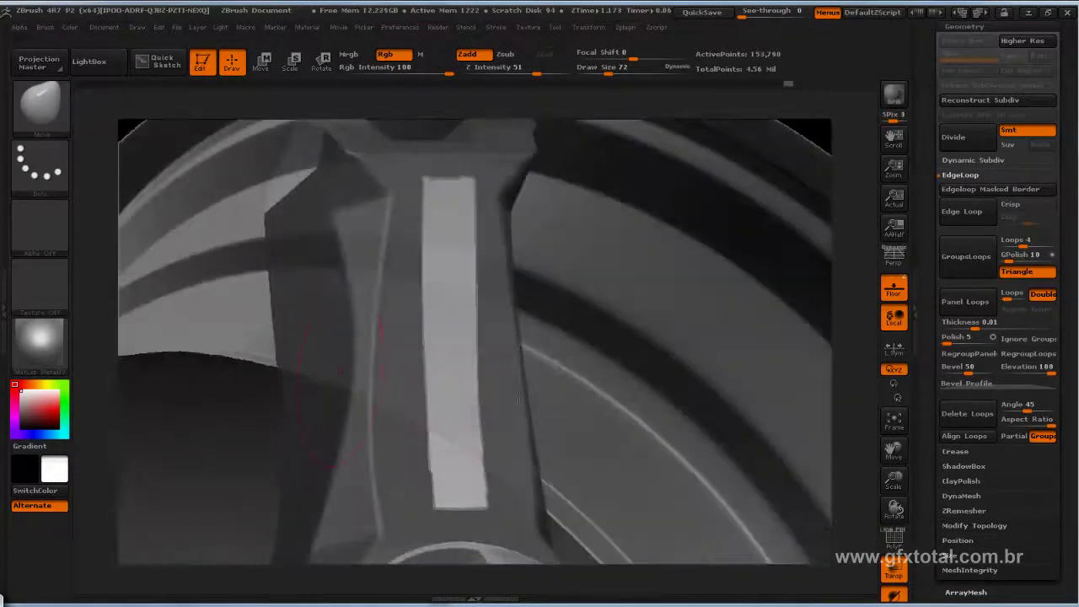
drag(247, 439, 674, 380)
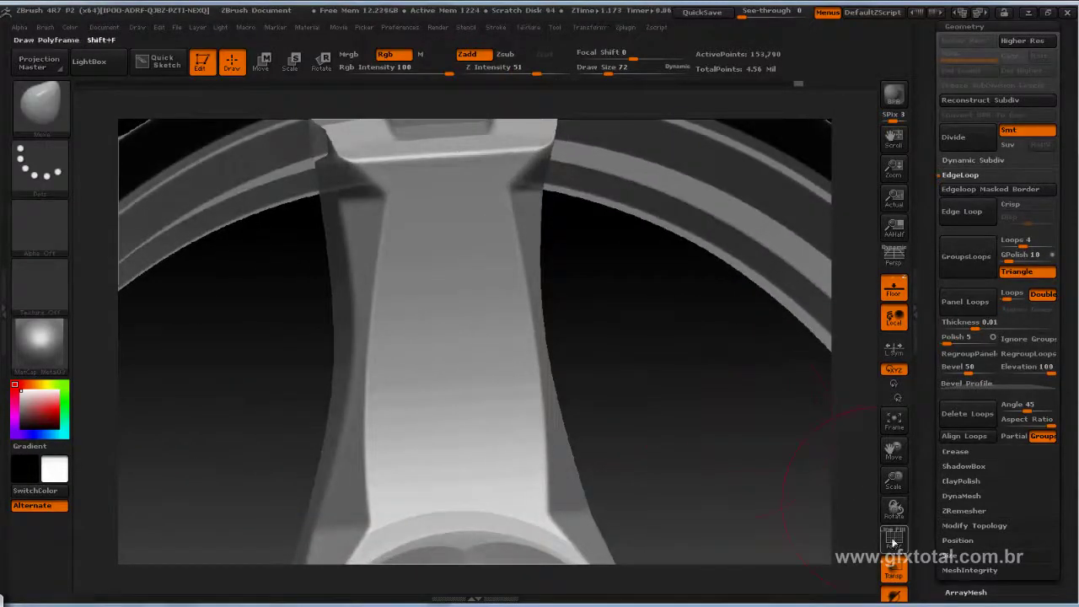
key(shift+f)
mouse_move(730, 441)
mouse_down()
mouse_move(668, 408)
mouse_move(722, 441)
mouse_up()
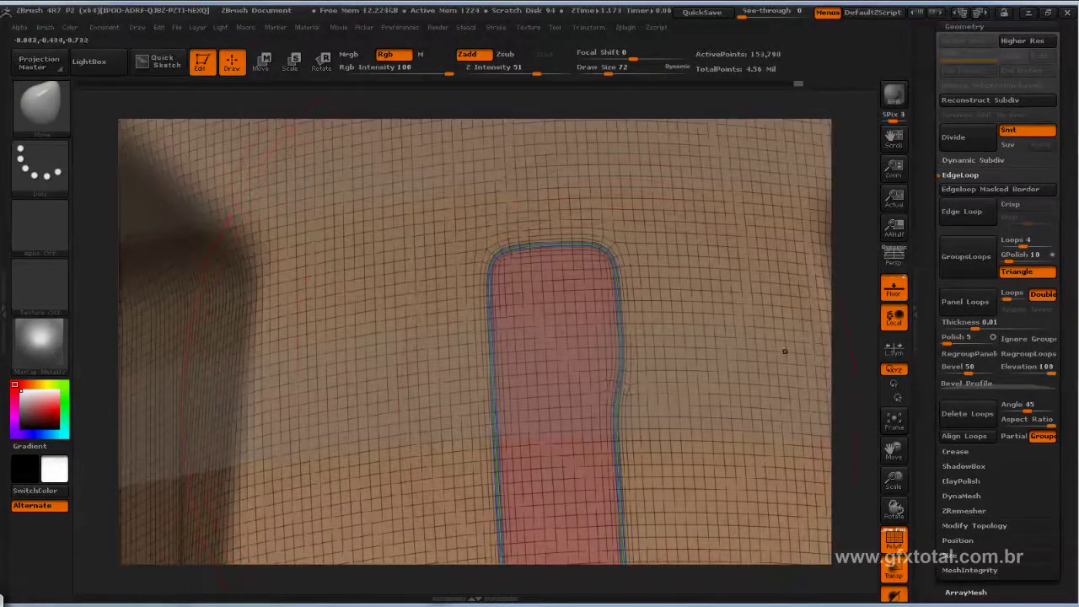
drag(856, 386, 646, 349)
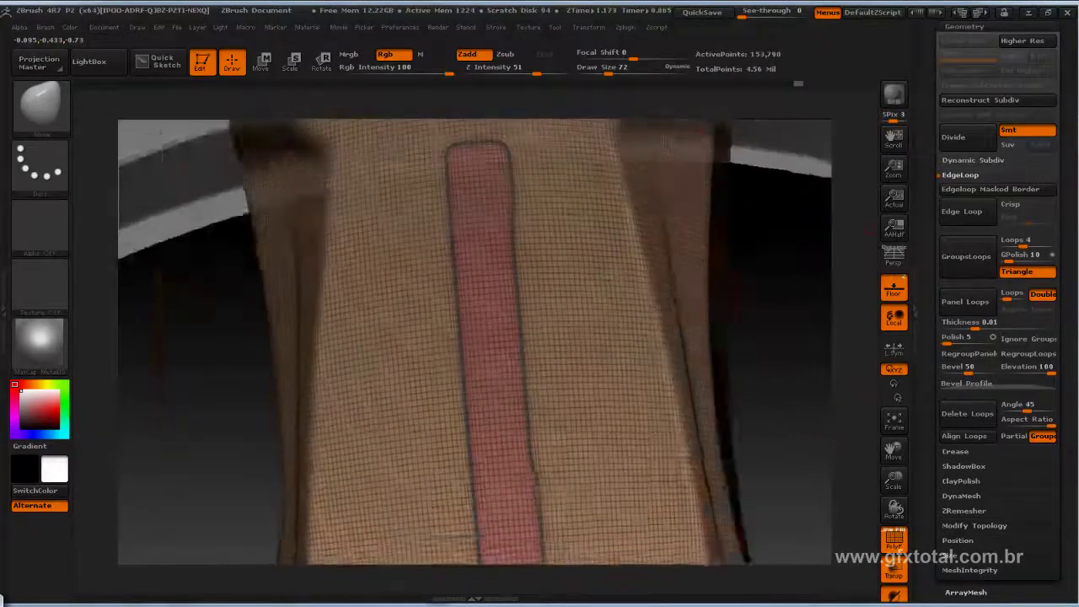
drag(645, 349, 419, 235)
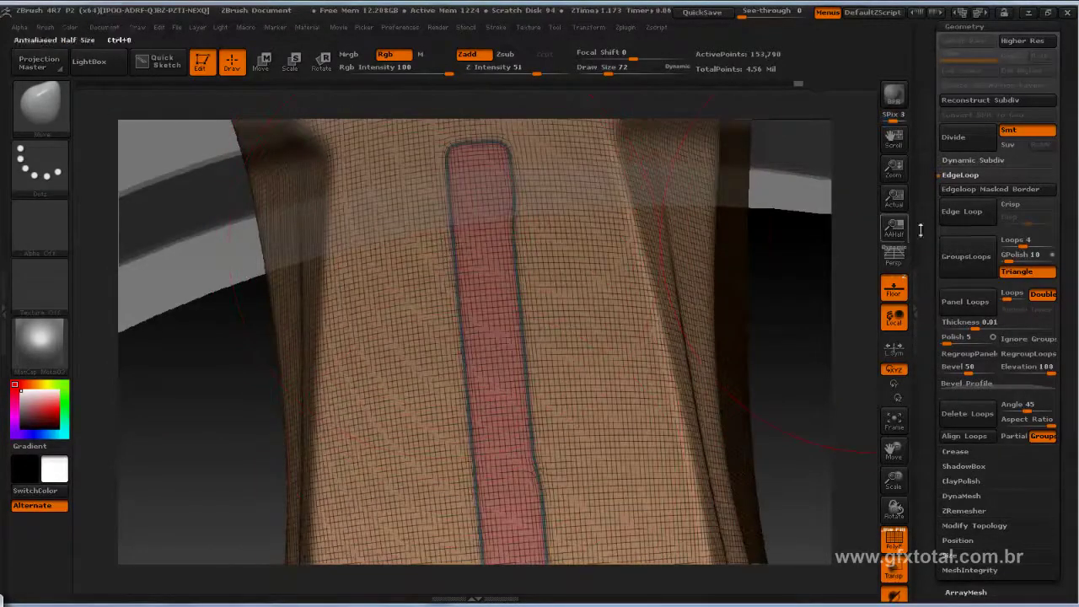
Try Mirror And Weld on the spoke in Modify Topology, then undo it.
click(986, 525)
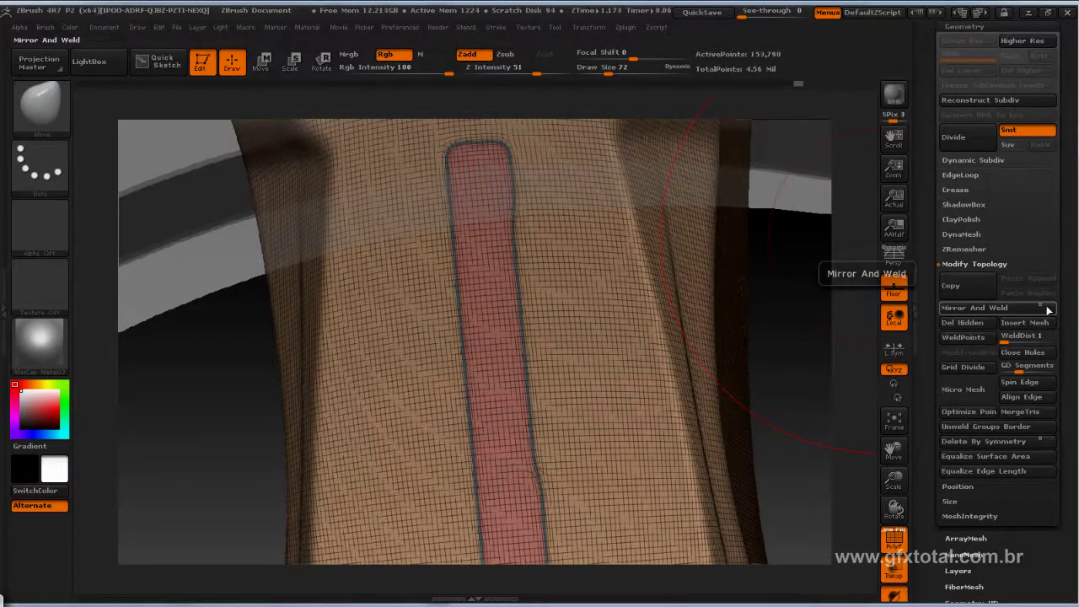
click(1029, 308)
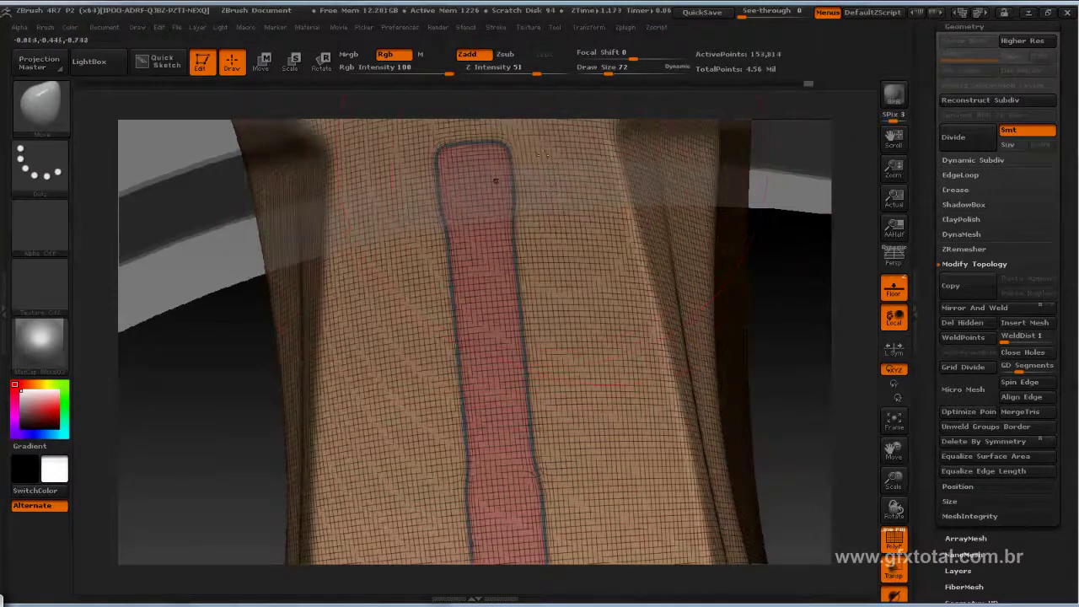
key(ctrl+z)
drag(925, 459, 925, 337)
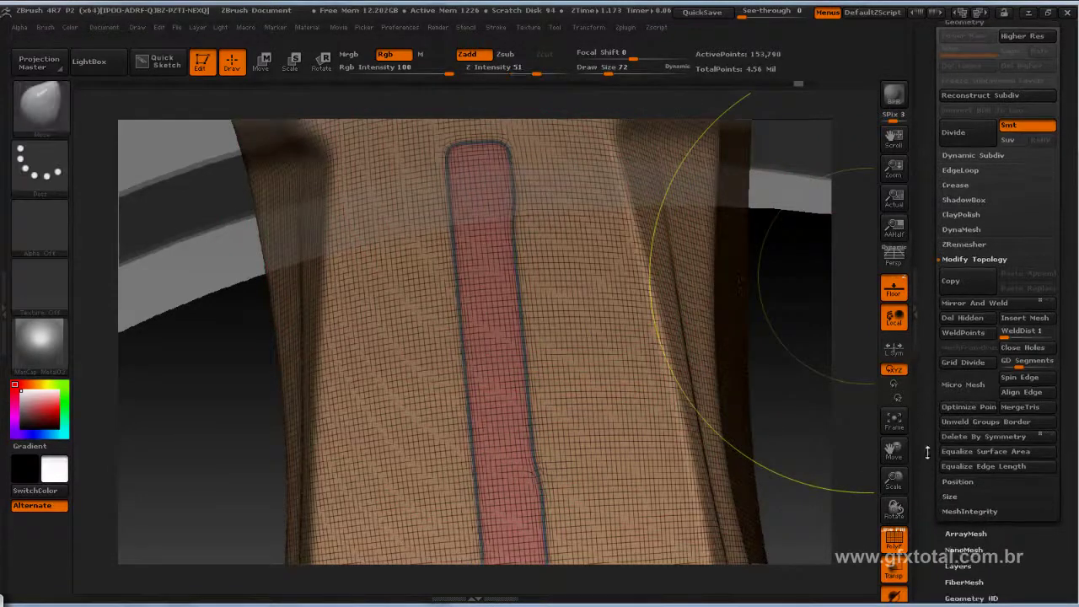
Flip the spoke with Deformation > Mirror, then Mirror And Weld it again.
click(986, 333)
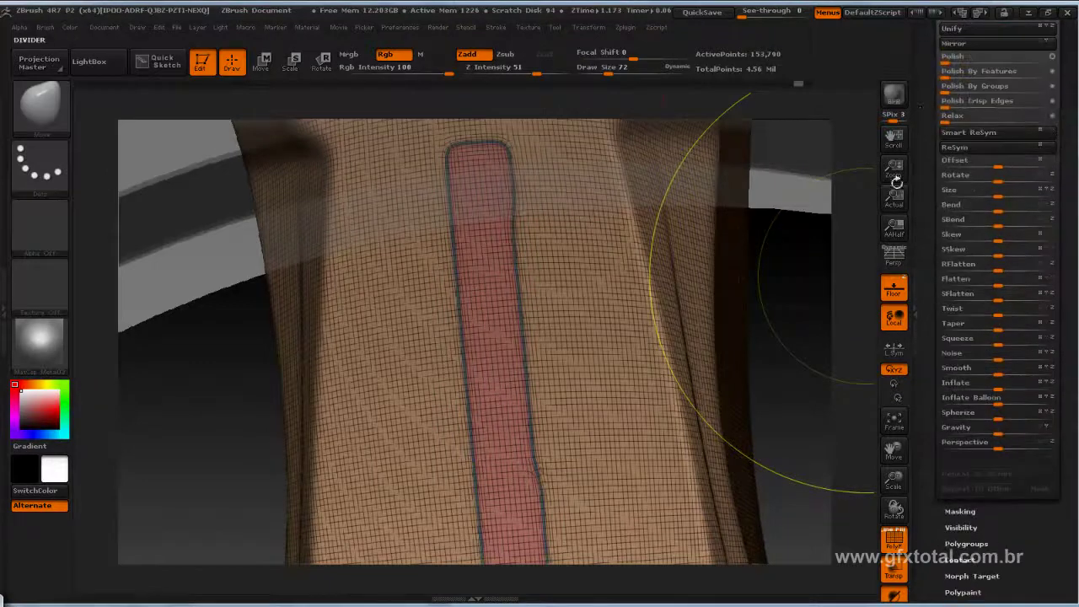
drag(922, 83, 922, 163)
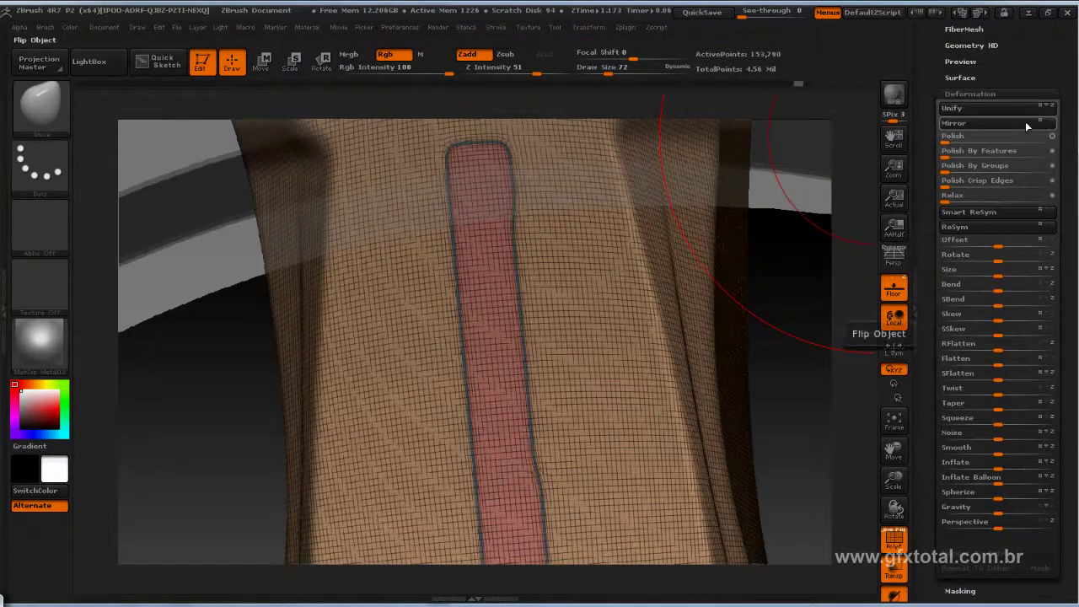
click(1010, 123)
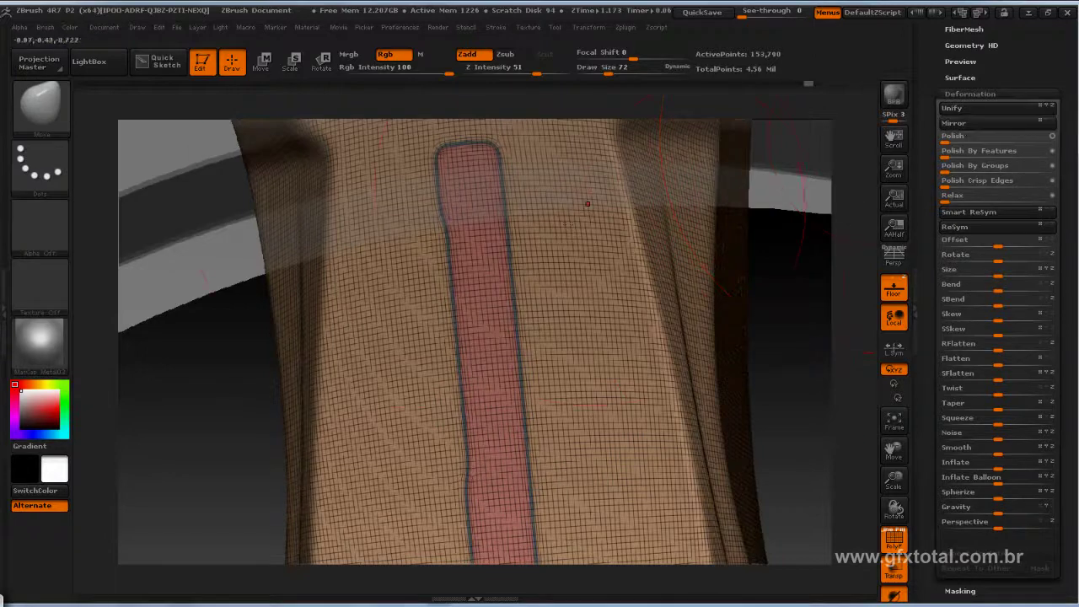
drag(921, 138, 921, 405)
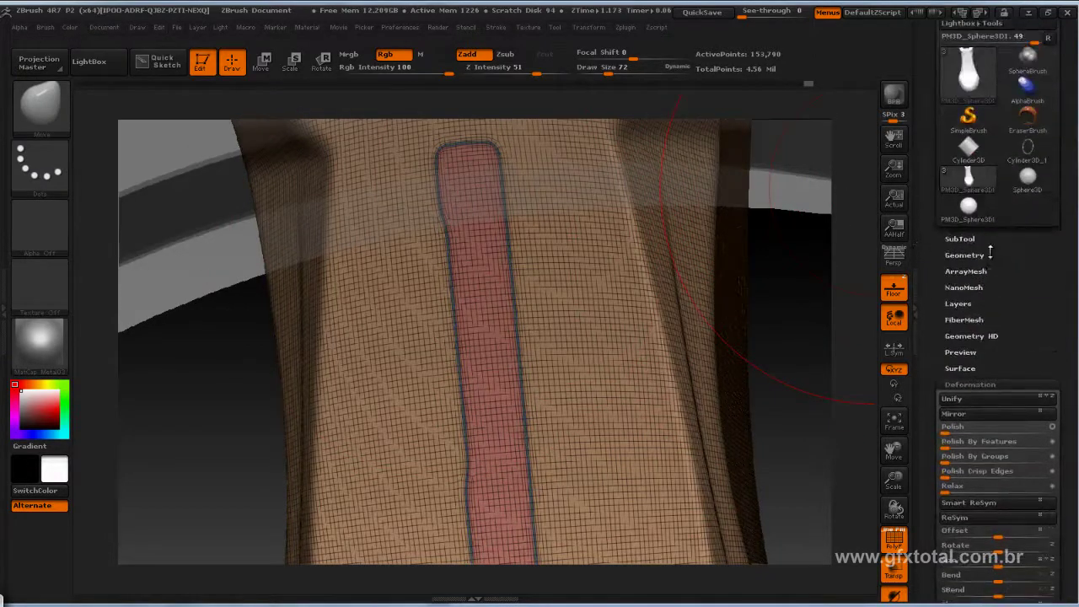
click(977, 253)
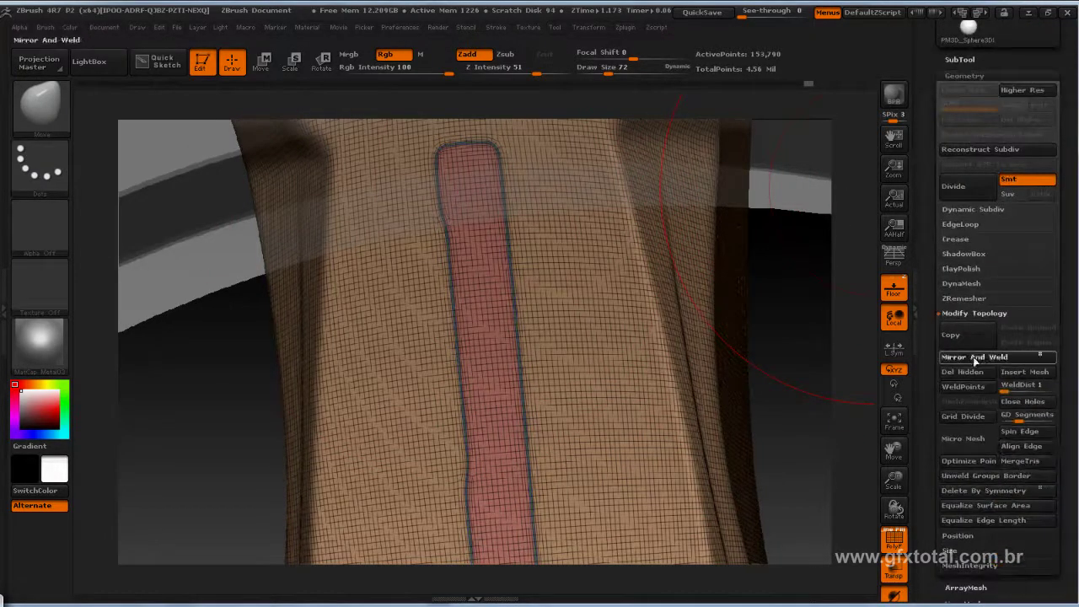
click(974, 357)
mouse_move(818, 378)
mouse_down()
mouse_move(656, 333)
mouse_move(632, 308)
mouse_move(710, 373)
mouse_move(699, 349)
mouse_move(681, 457)
mouse_up()
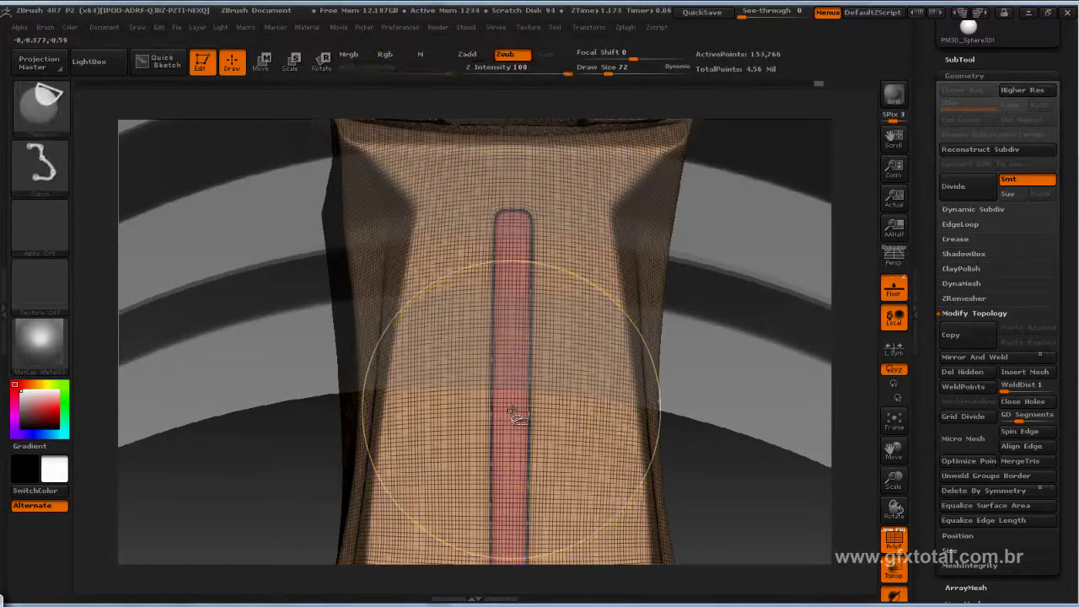
Isolate the red slot polygroup, MaskRect over it, and unhide the rest of the wheel.
ctrl+shift+click(515, 417)
mouse_move(516, 420)
mouse_down()
mouse_move(632, 475)
mouse_move(616, 413)
mouse_move(595, 430)
mouse_move(691, 428)
mouse_move(681, 308)
mouse_move(675, 354)
mouse_up()
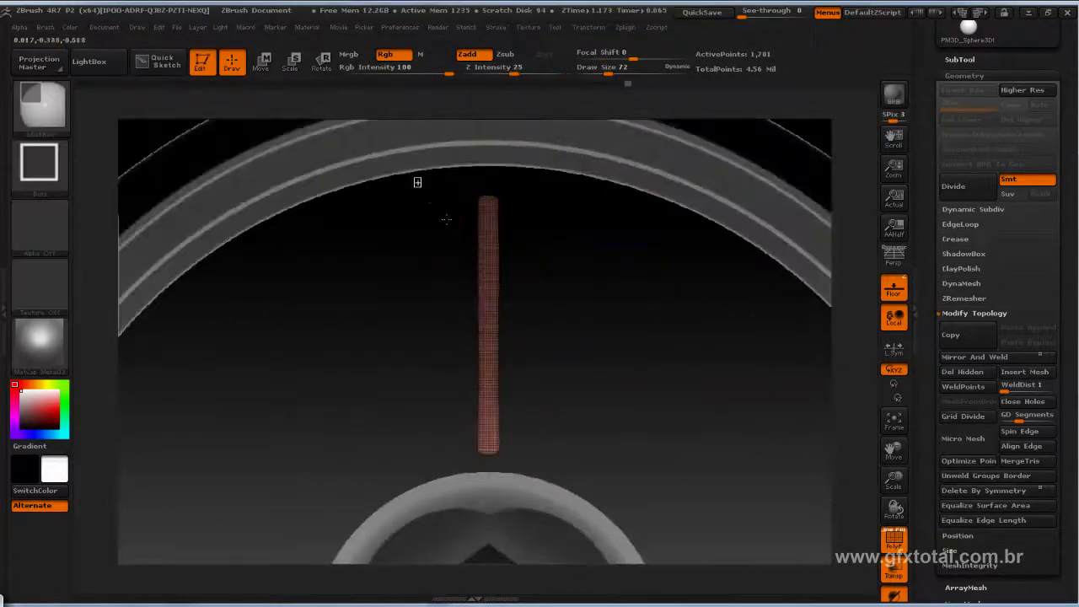
ctrl+drag(413, 177, 567, 494)
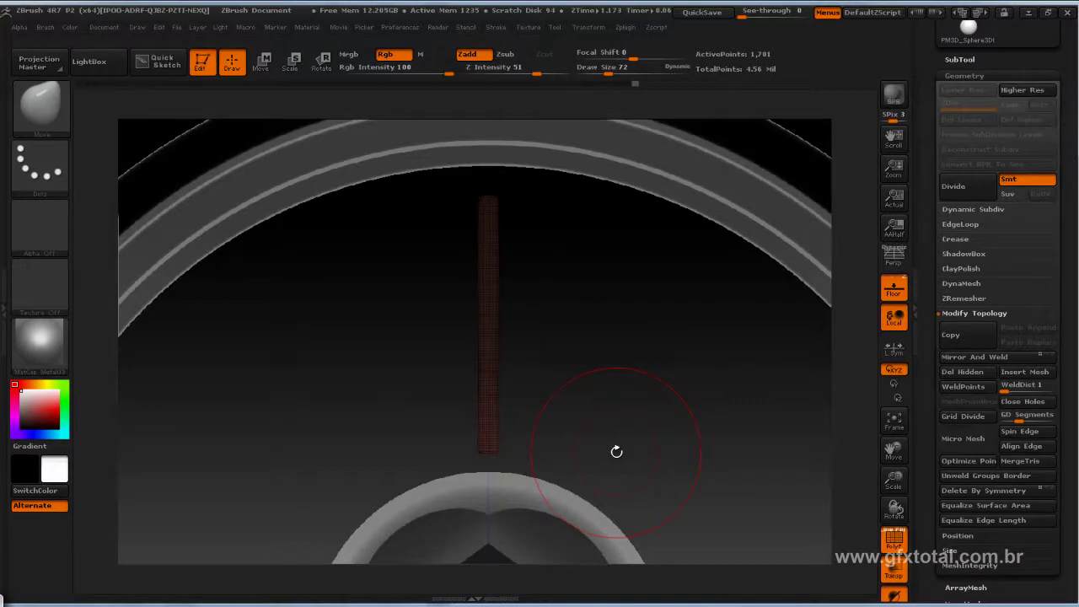
key(ctrl+shift)
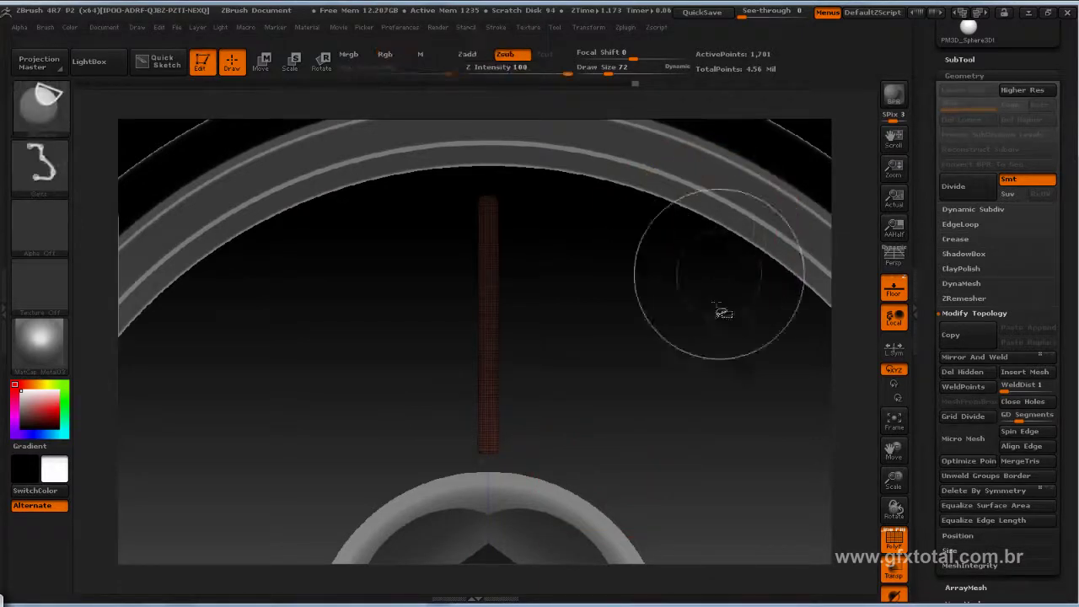
ctrl+shift+click(708, 375)
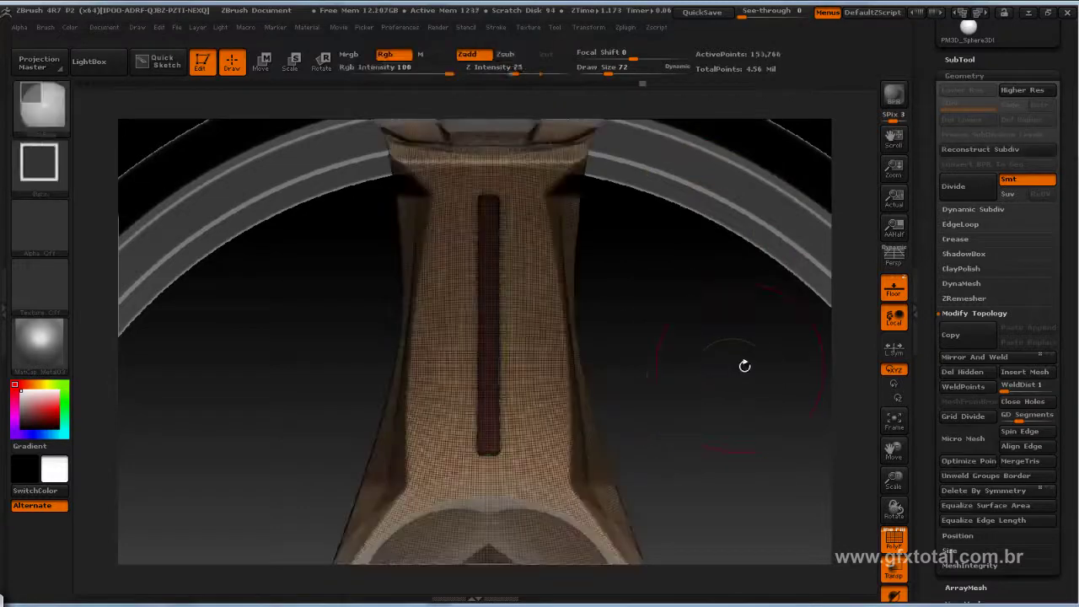
Invert the mask so only the strip is free, undo a stray Move pull, and set Draw Size 214.
drag(738, 373, 698, 378)
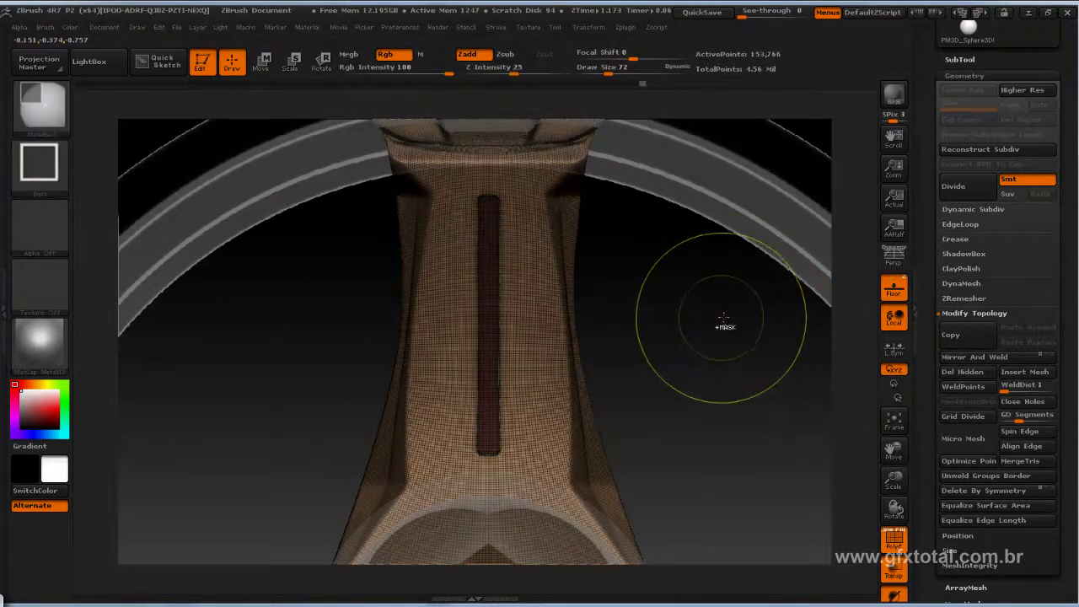
ctrl+click(701, 328)
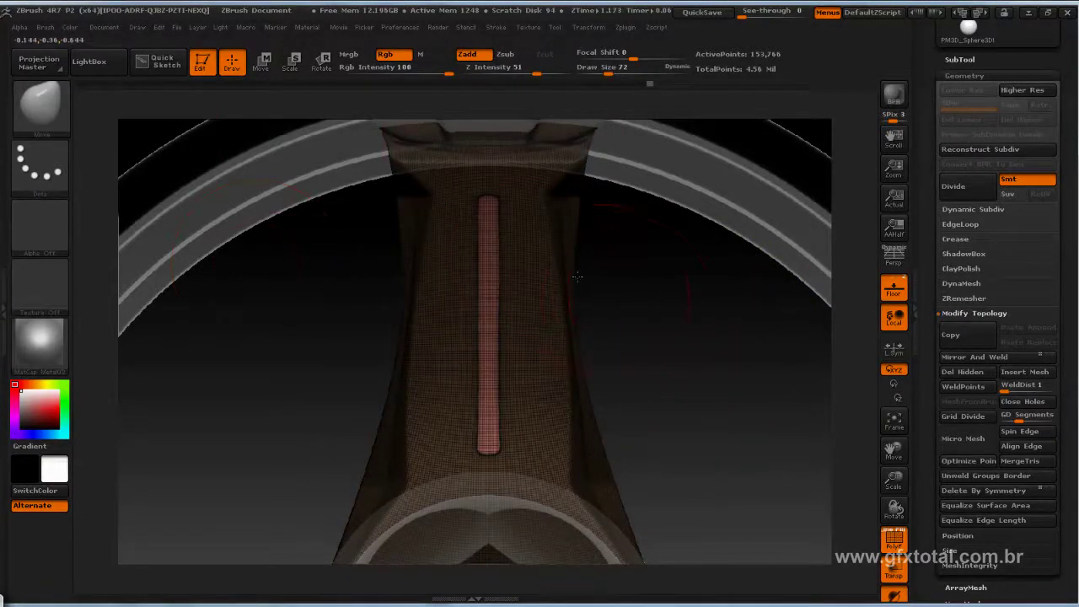
drag(488, 225, 358, 372)
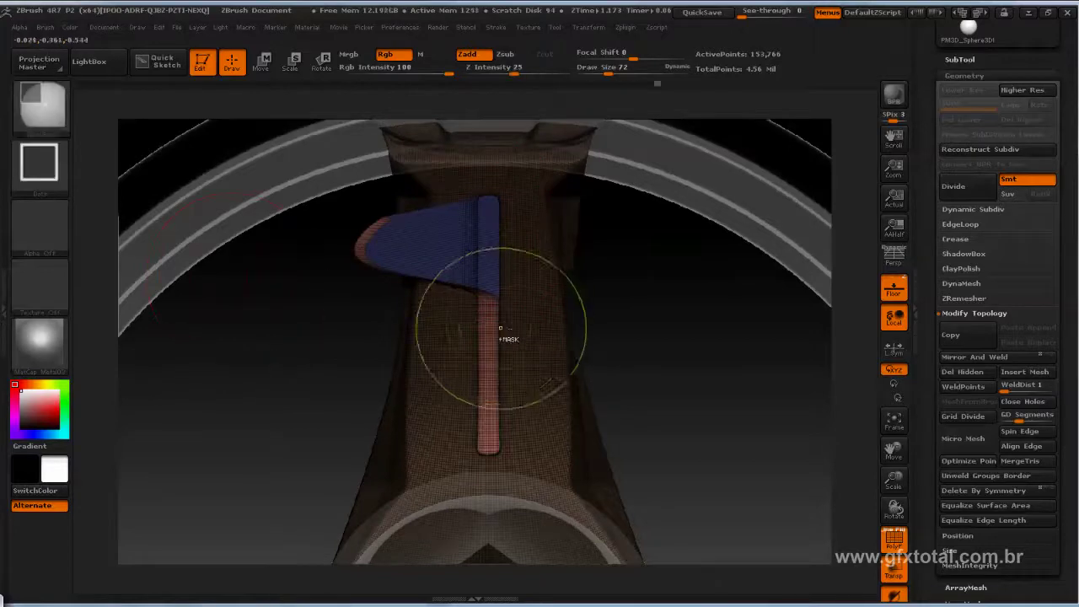
key(ctrl+shift)
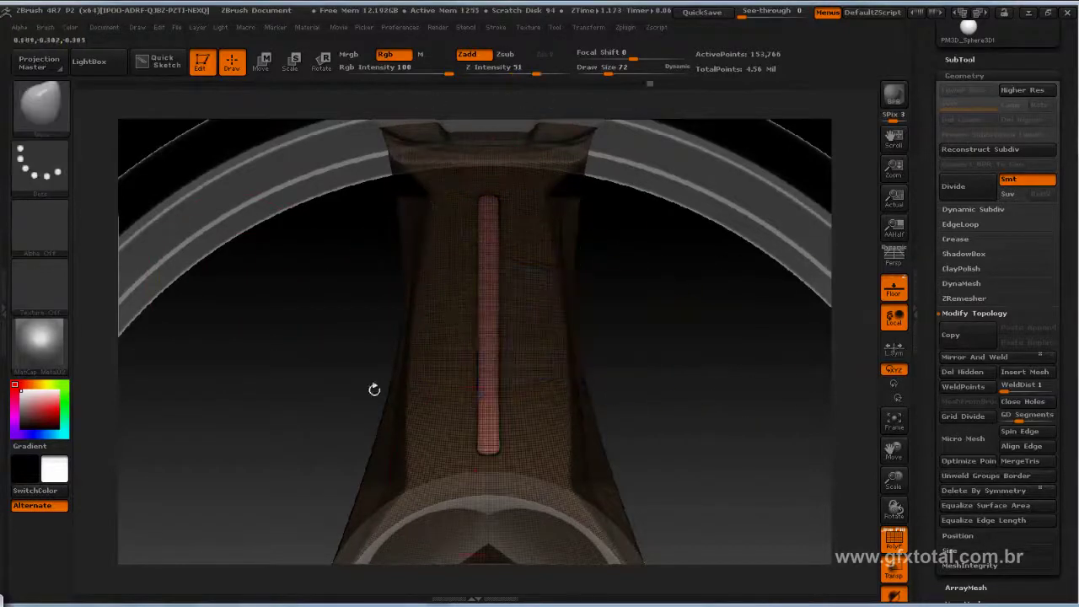
mouse_move(675, 311)
mouse_down()
mouse_move(665, 277)
mouse_move(692, 277)
mouse_move(638, 266)
mouse_up()
key(space)
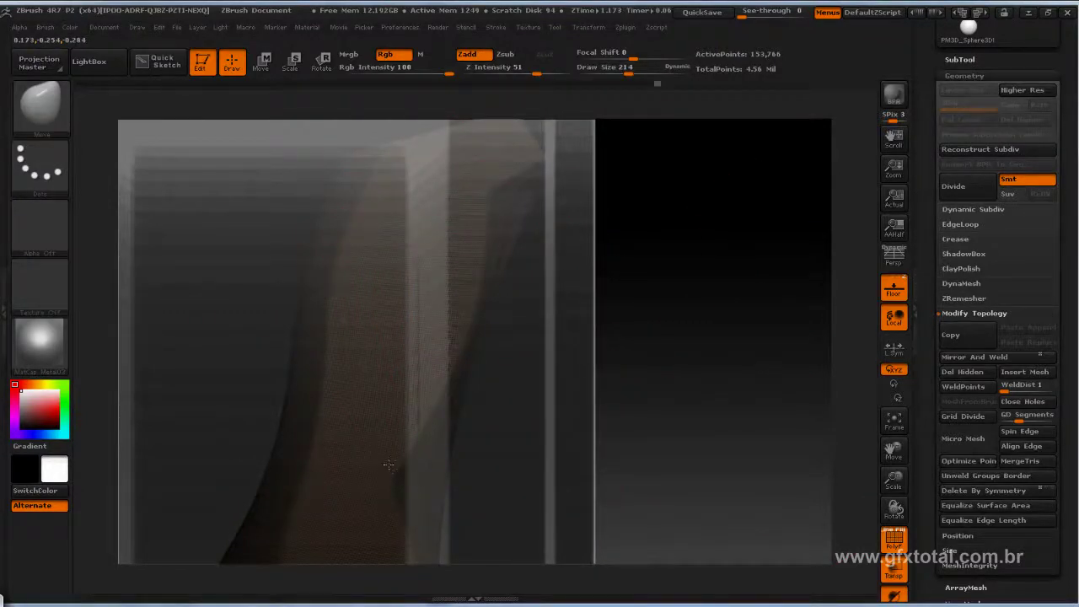
mouse_move(700, 368)
mouse_down()
mouse_move(688, 365)
mouse_move(647, 444)
mouse_up()
key(ctrl)
Turn off PolyF and orbit around the spoke to inspect where it meets the rim.
mouse_move(695, 305)
mouse_down()
mouse_move(742, 320)
mouse_move(757, 374)
mouse_up()
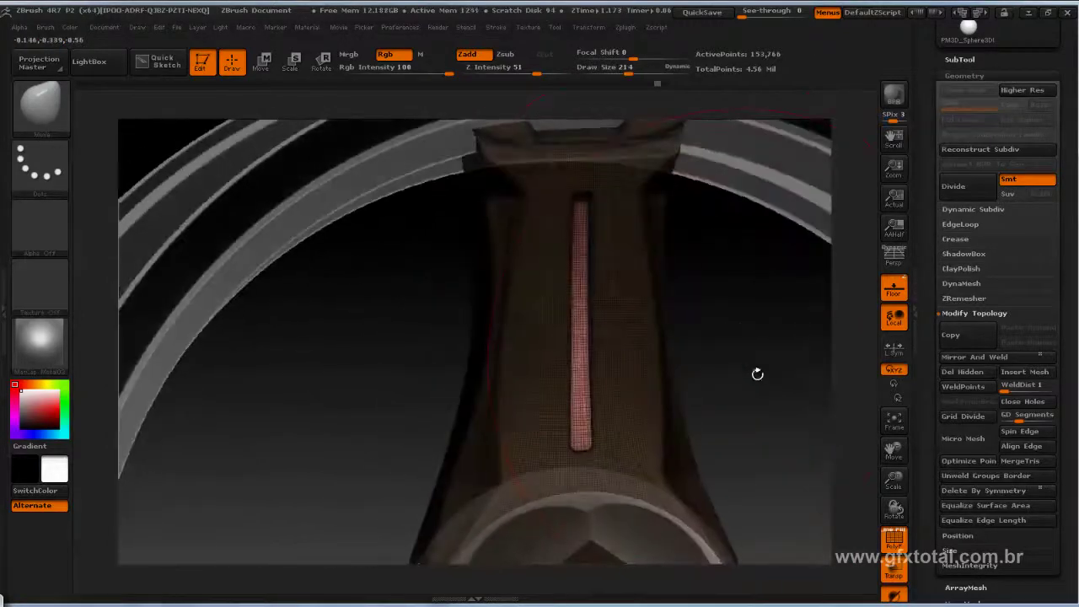
click(894, 540)
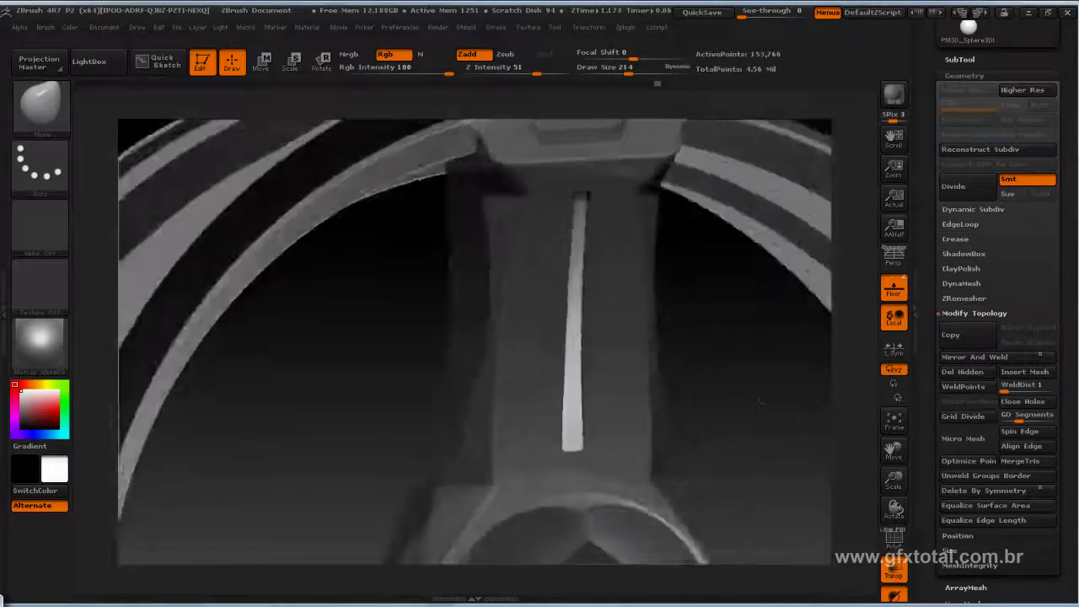
mouse_move(674, 362)
mouse_down()
mouse_move(592, 437)
mouse_move(564, 429)
mouse_up()
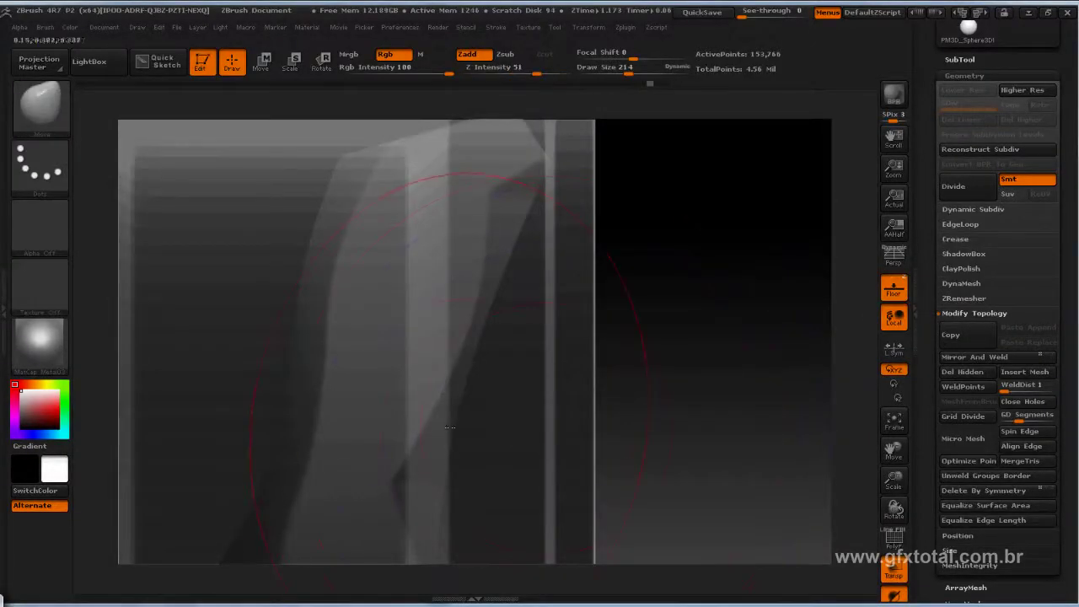
drag(736, 372, 615, 415)
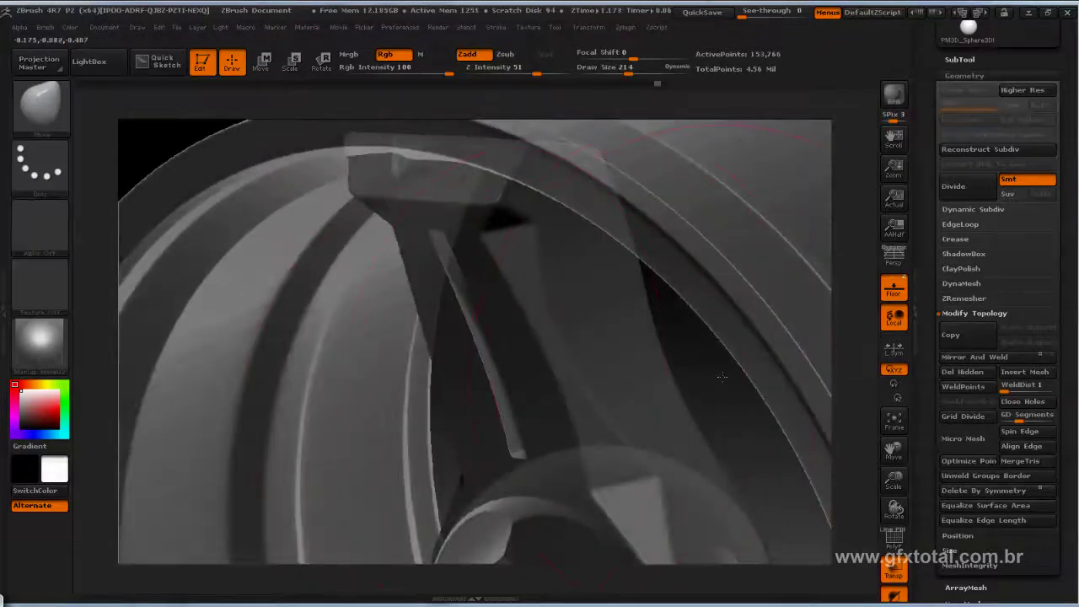
mouse_move(721, 377)
mouse_down()
mouse_move(732, 357)
mouse_move(466, 211)
mouse_up()
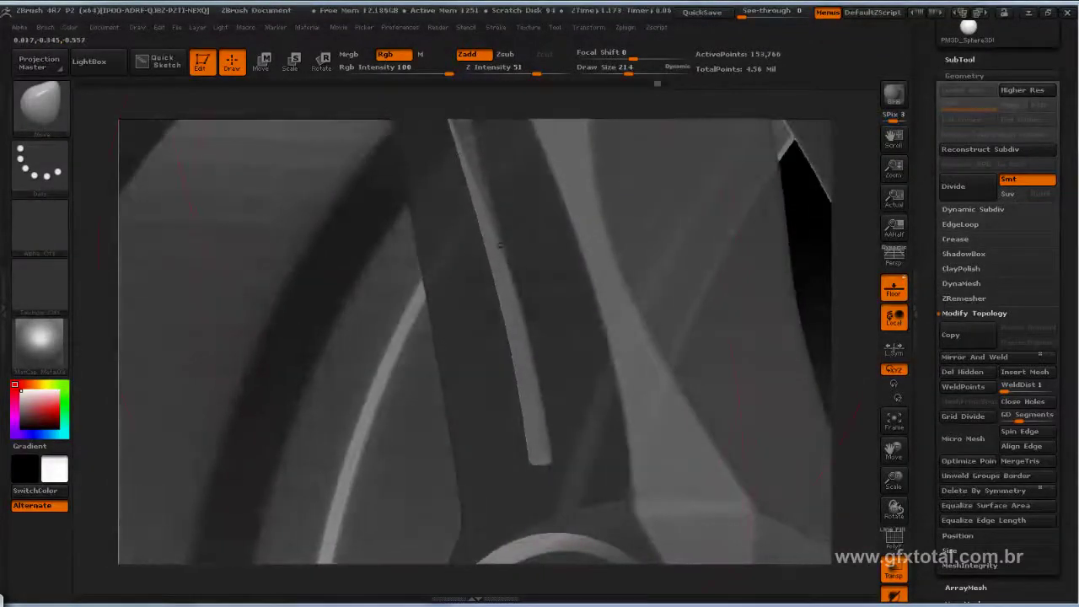
mouse_move(438, 488)
mouse_down()
mouse_move(429, 420)
mouse_move(539, 354)
mouse_move(773, 422)
mouse_up()
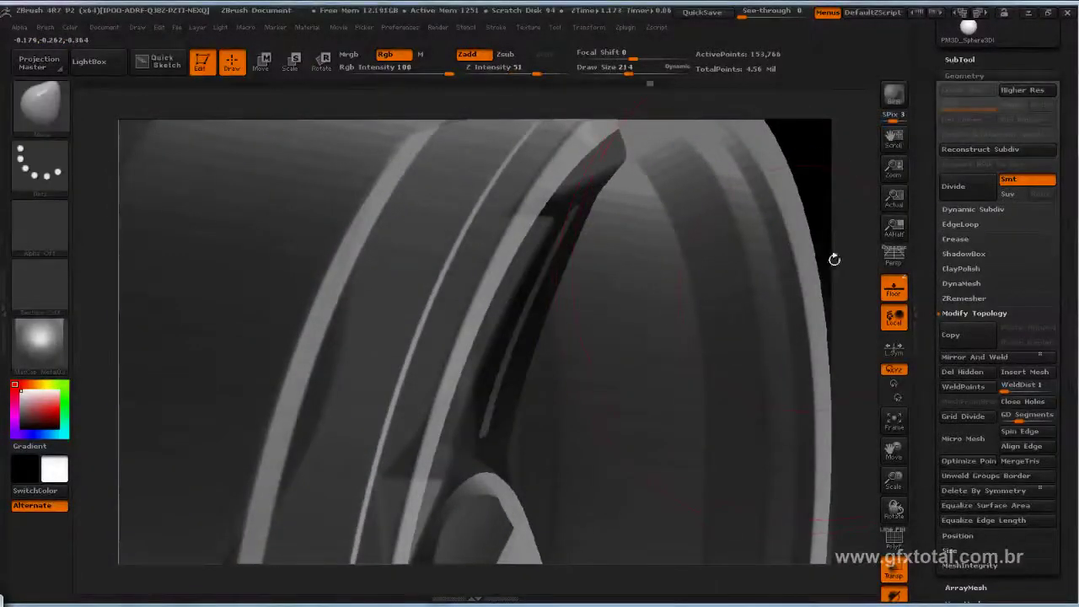
mouse_move(833, 258)
mouse_down()
mouse_move(814, 241)
mouse_move(699, 284)
mouse_up()
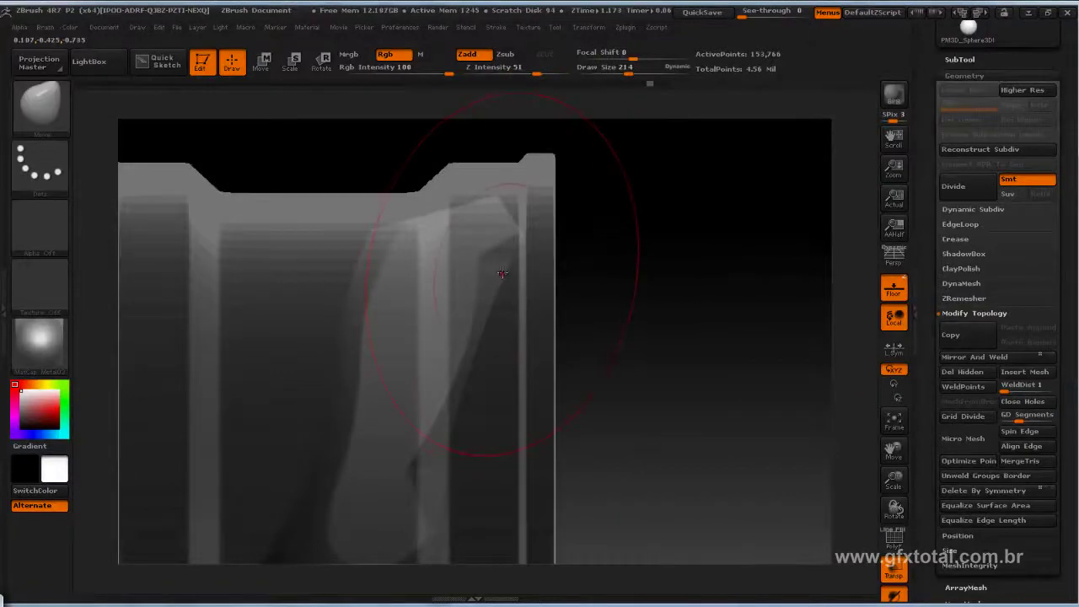
Lower the brush Draw Size to about 136 and turn to a straight front view.
key(space)
drag(503, 272, 472, 271)
shift+drag(554, 348, 551, 283)
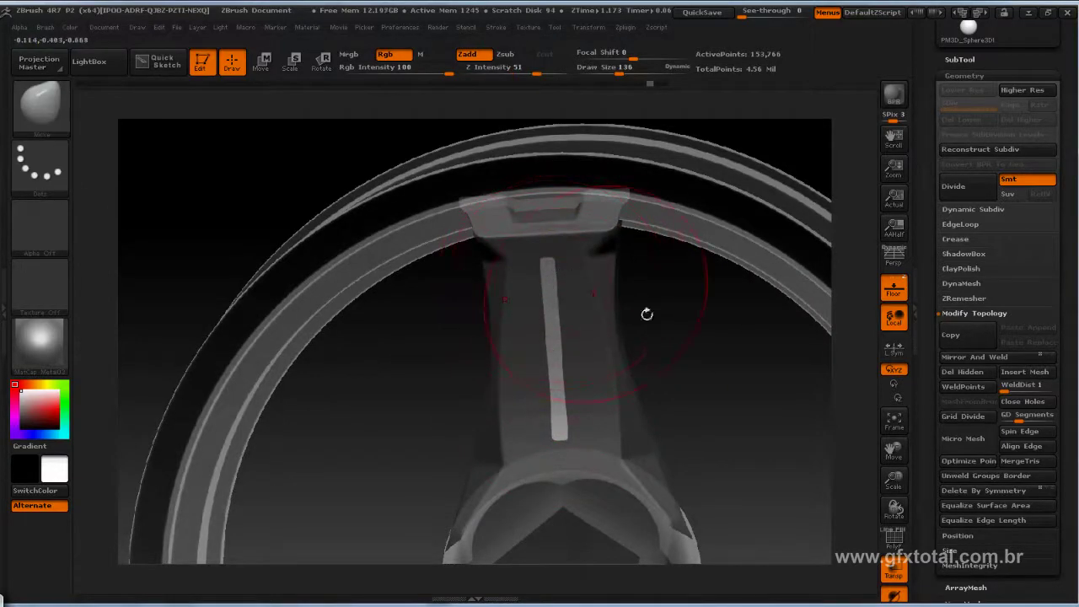
Zoom in on the spoke's front and try brush sizes around 220 and 165.
mouse_move(647, 313)
mouse_down()
mouse_move(738, 330)
mouse_move(471, 264)
mouse_up()
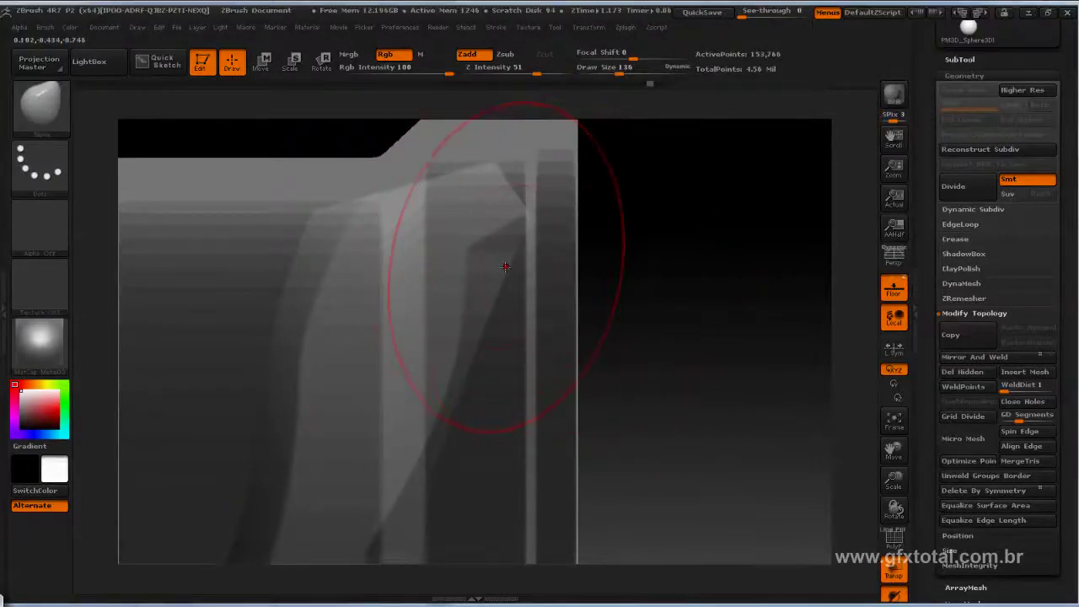
key(space)
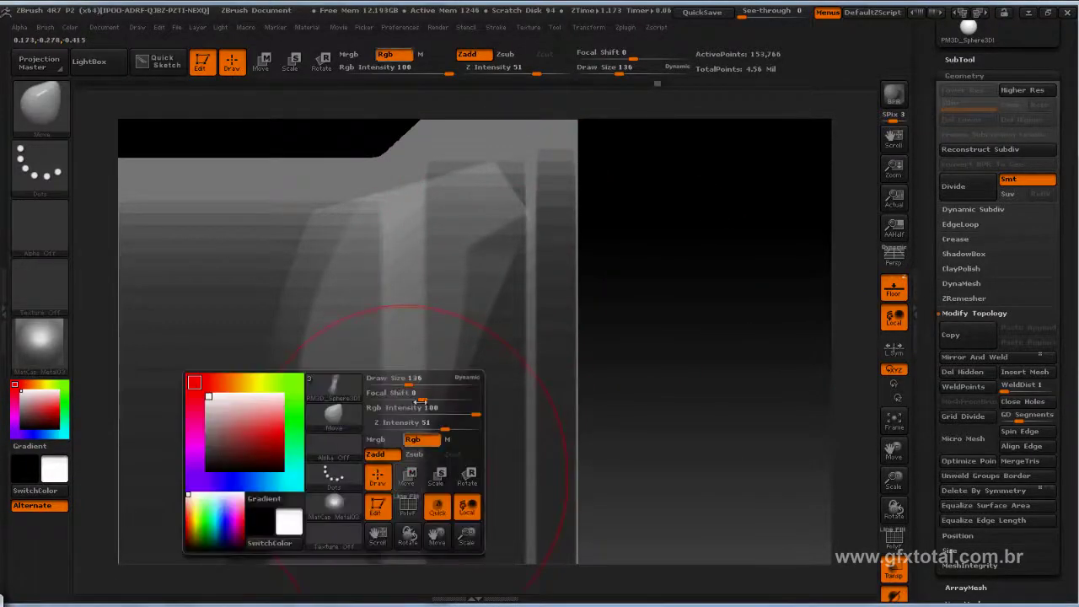
mouse_move(405, 380)
mouse_down()
mouse_move(417, 380)
mouse_move(392, 384)
mouse_up()
key(space)
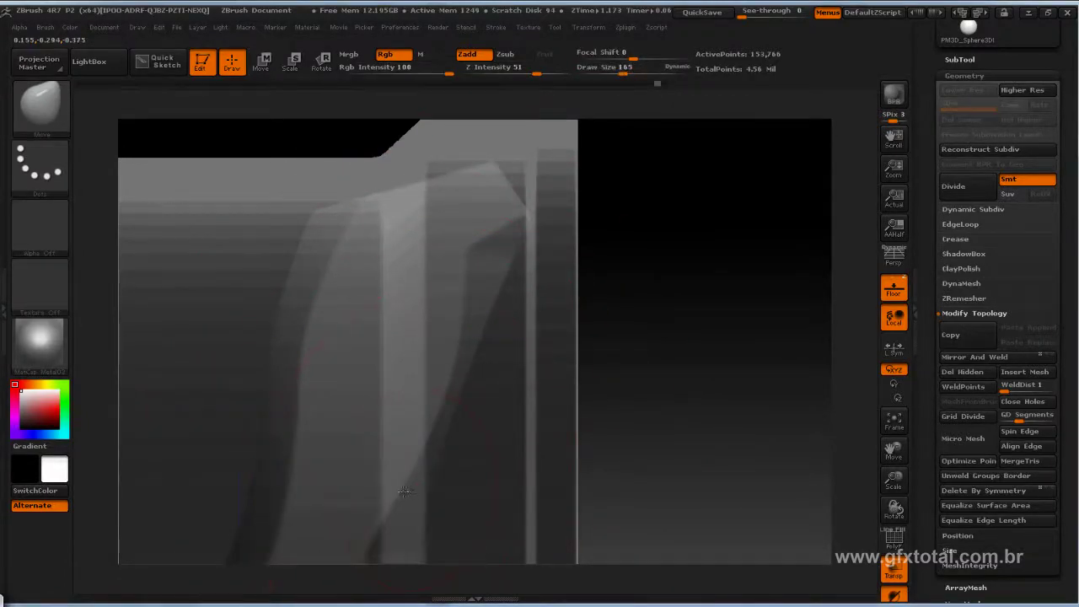
Orbit to side and front views of the wheel and raise Draw Size to 226.
drag(391, 486, 656, 372)
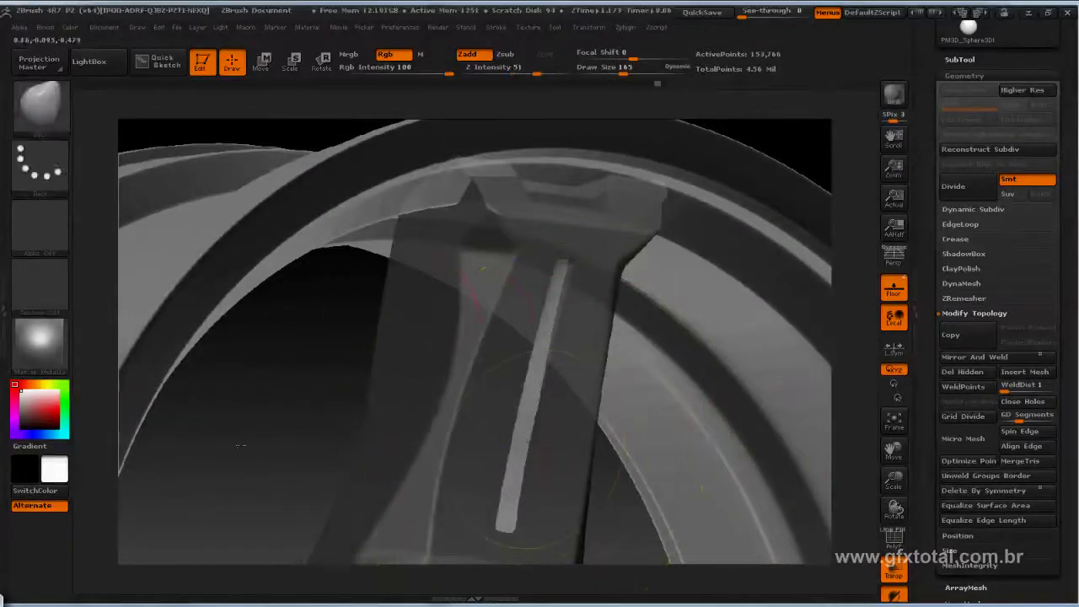
drag(605, 458, 645, 380)
mouse_move(795, 281)
mouse_down()
mouse_move(471, 385)
mouse_move(460, 377)
mouse_up()
key(space)
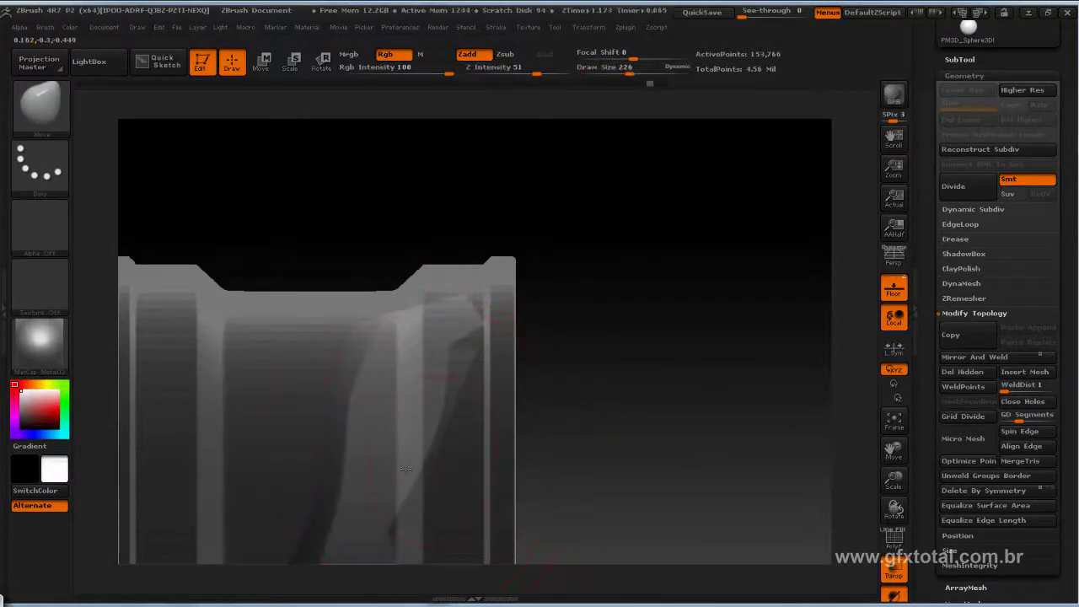
mouse_move(708, 245)
mouse_down()
mouse_move(809, 201)
mouse_move(621, 385)
mouse_up()
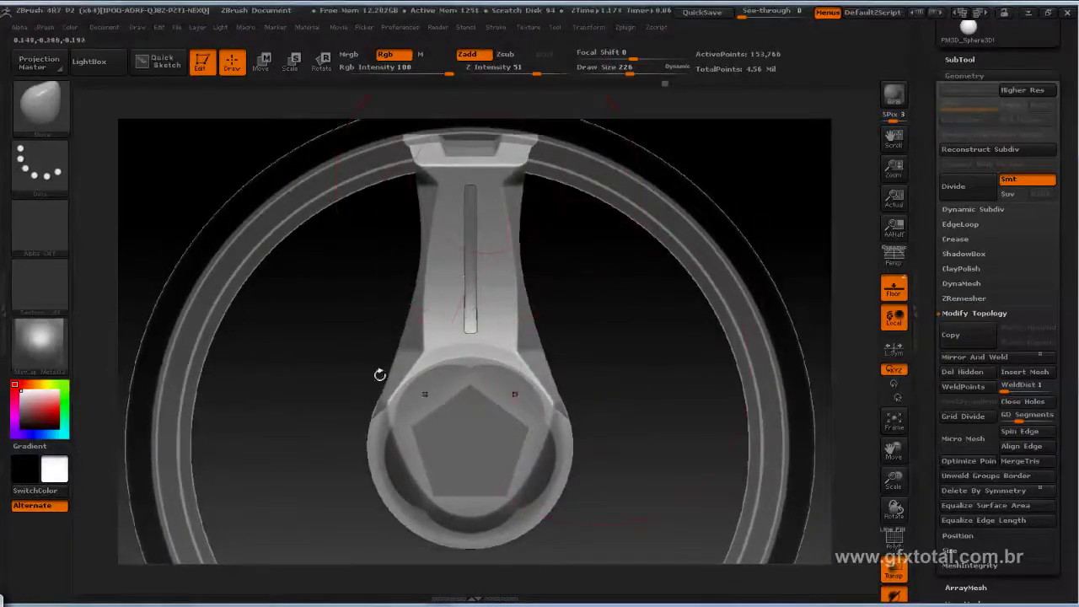
Face the wheel, zoom into the hex socket at the hub, and turn off Transp.
drag(636, 335, 510, 386)
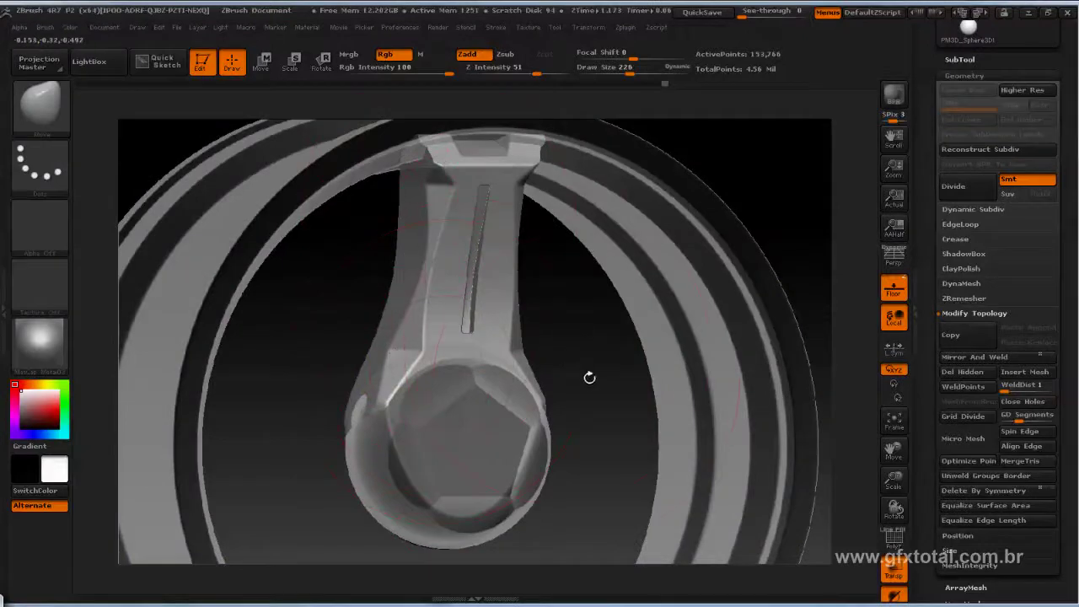
shift+drag(588, 354, 604, 362)
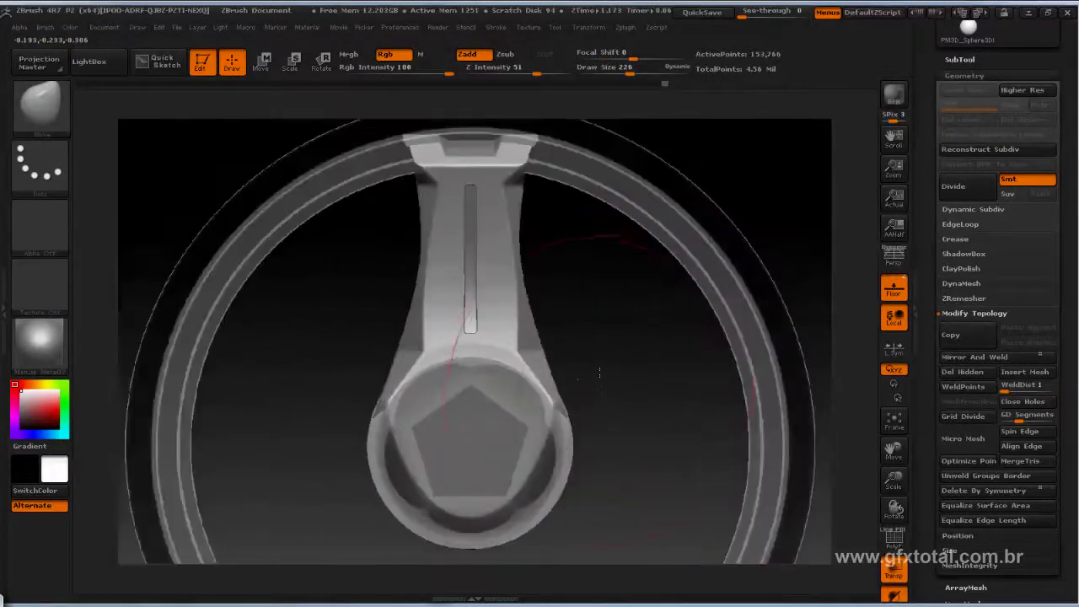
drag(924, 143, 969, 218)
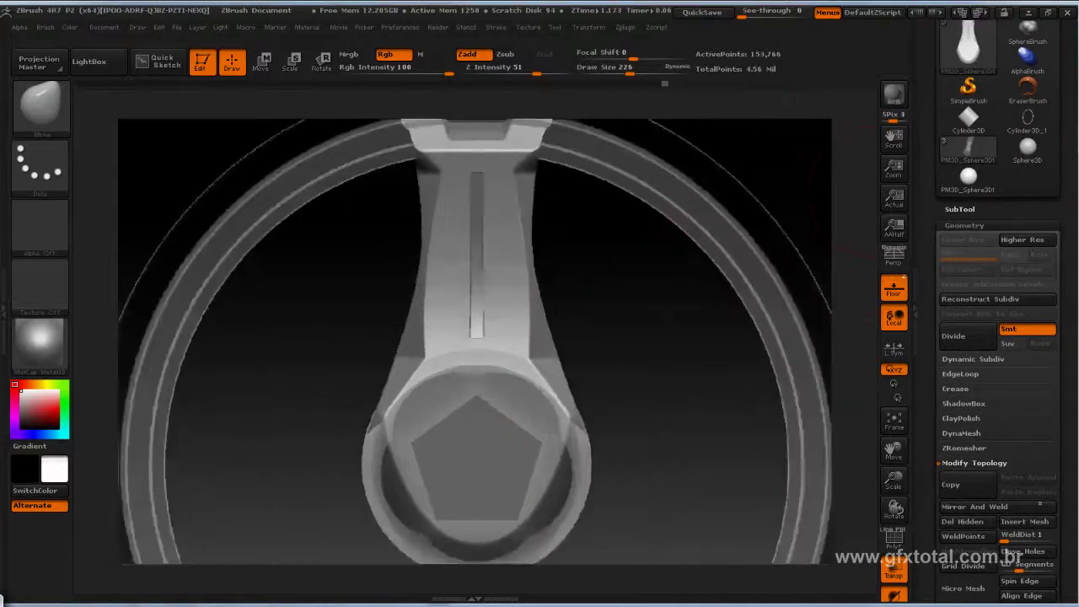
alt+drag(609, 380, 548, 352)
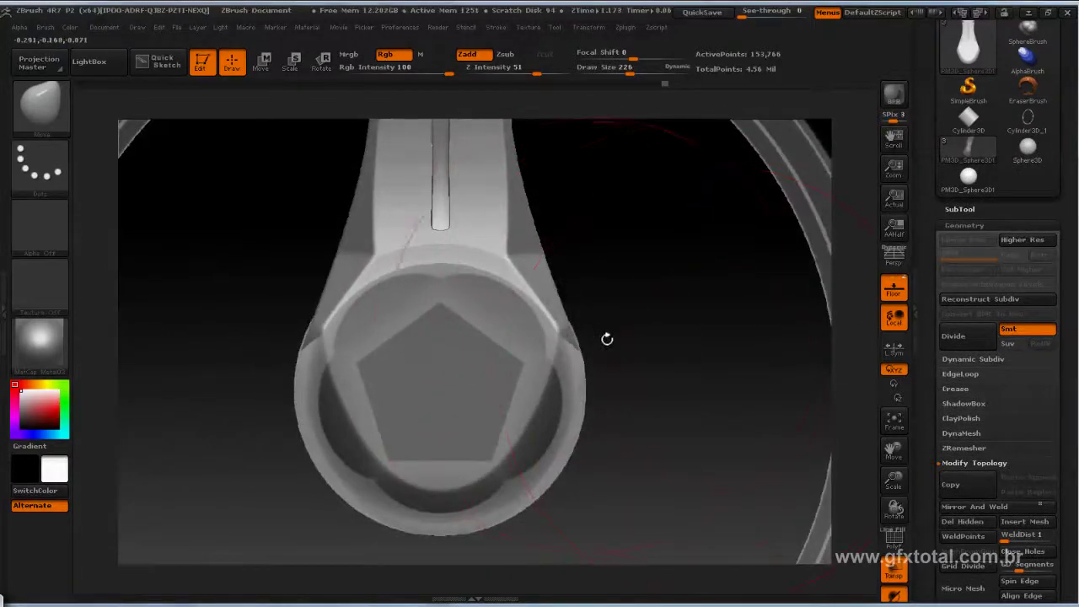
click(893, 576)
Set the brush Draw Size to 118 and orbit in close around the hub end.
key(space)
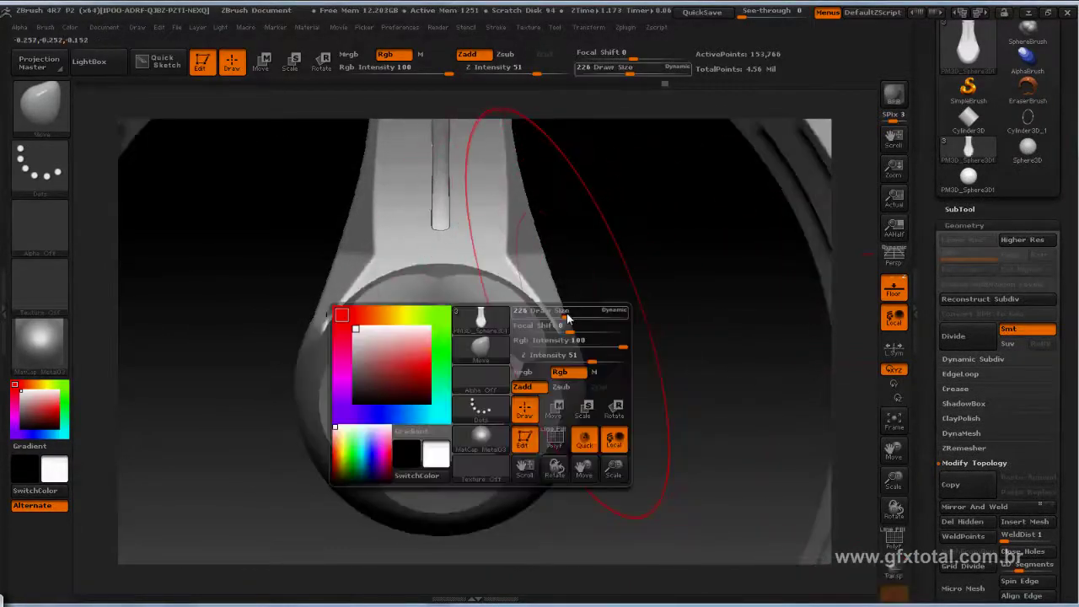
mouse_move(590, 315)
mouse_down()
mouse_move(548, 316)
mouse_move(563, 330)
mouse_up()
key(space)
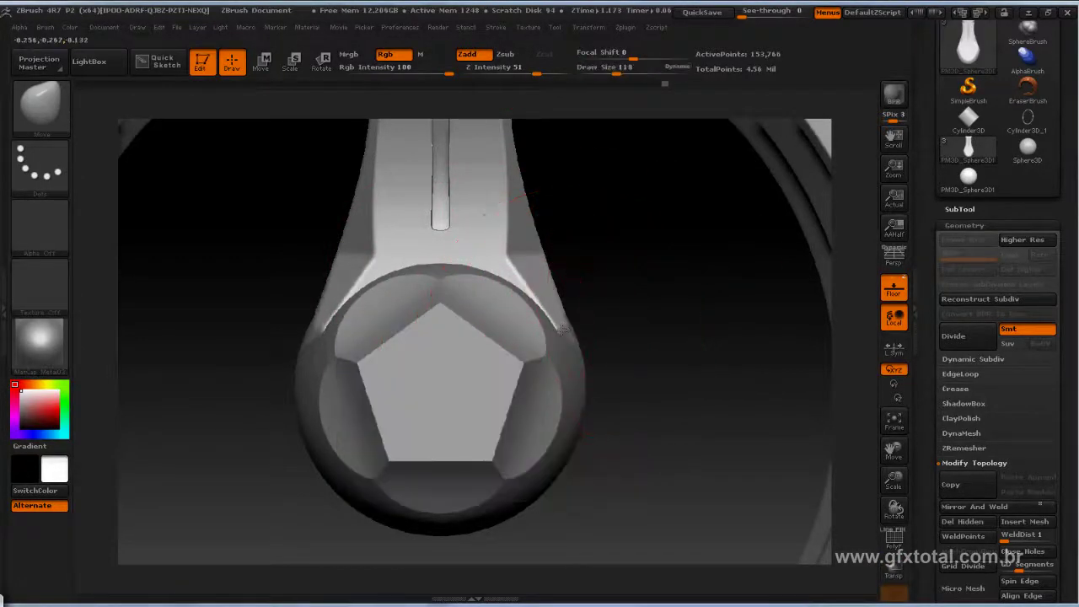
mouse_move(655, 313)
mouse_down()
mouse_move(646, 343)
mouse_move(626, 350)
mouse_up()
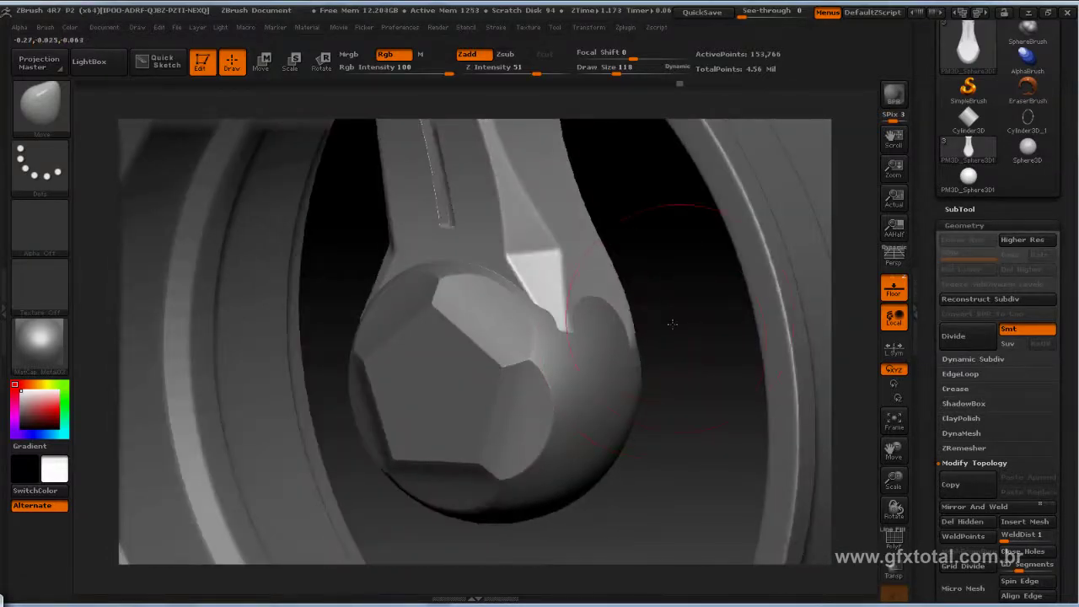
drag(672, 323, 615, 354)
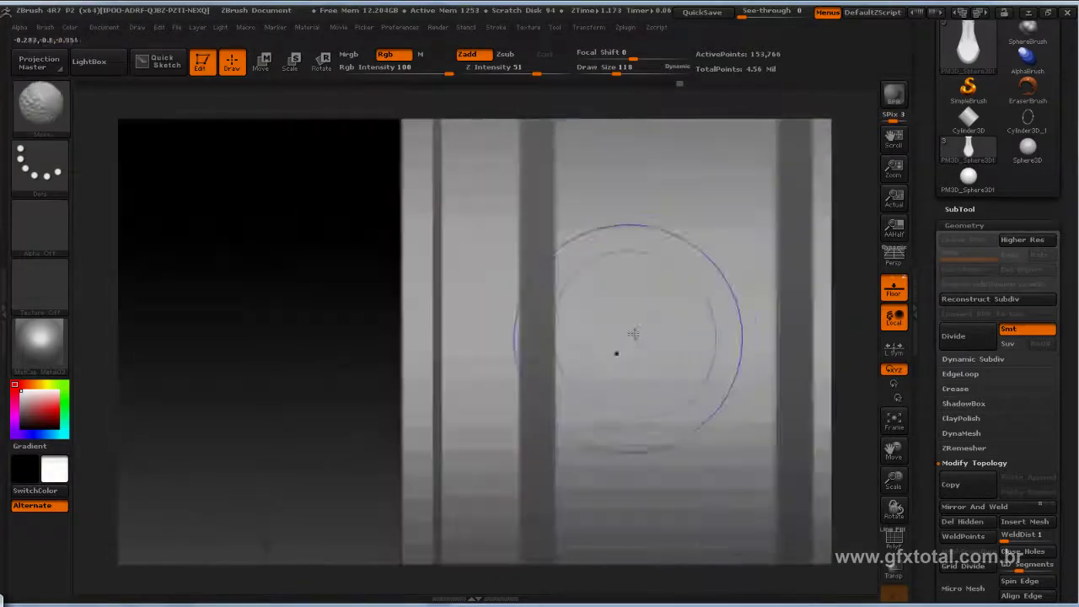
With Transp back on, ClipCurve a vertical line through the hub end to flatten it.
click(902, 573)
drag(272, 369, 299, 248)
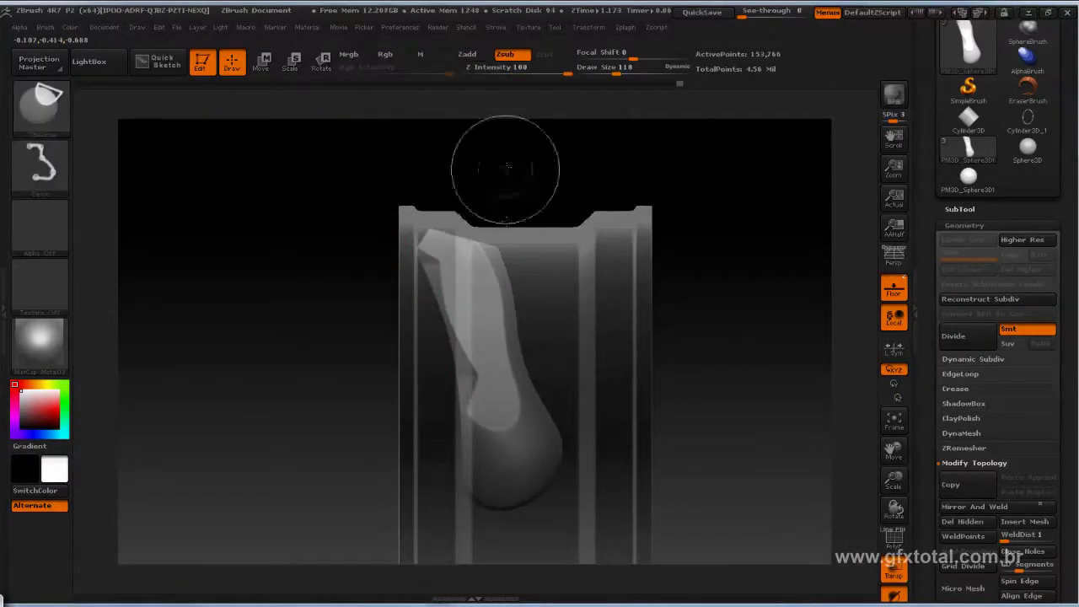
mouse_move(509, 171)
ctrl+shift+mouse_down()
mouse_move(512, 284)
mouse_move(488, 272)
mouse_move(505, 363)
ctrl+shift+mouse_up()
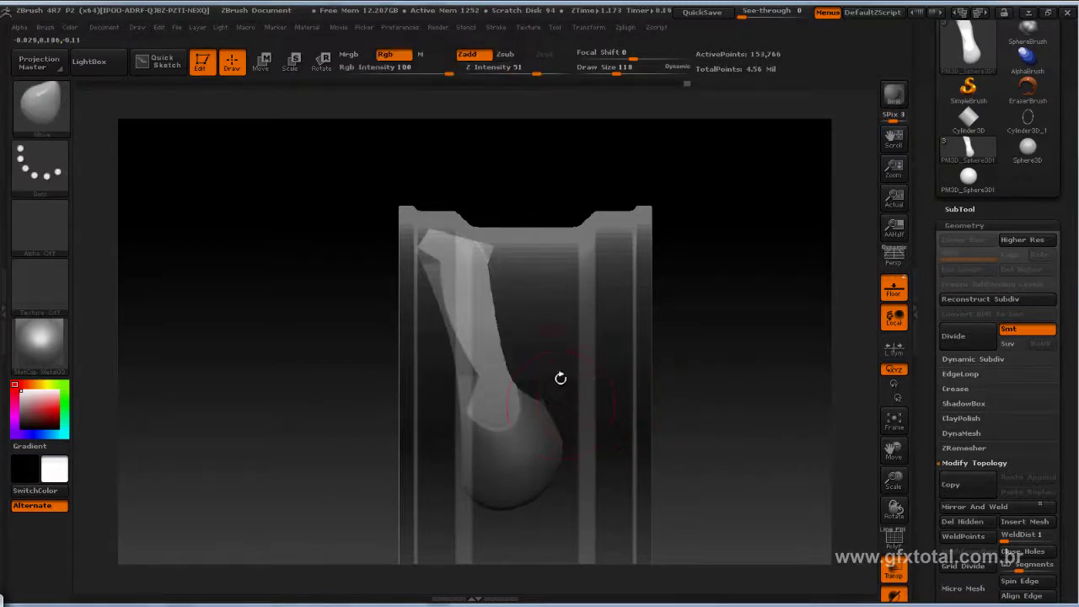
ctrl+shift+drag(545, 396, 548, 448)
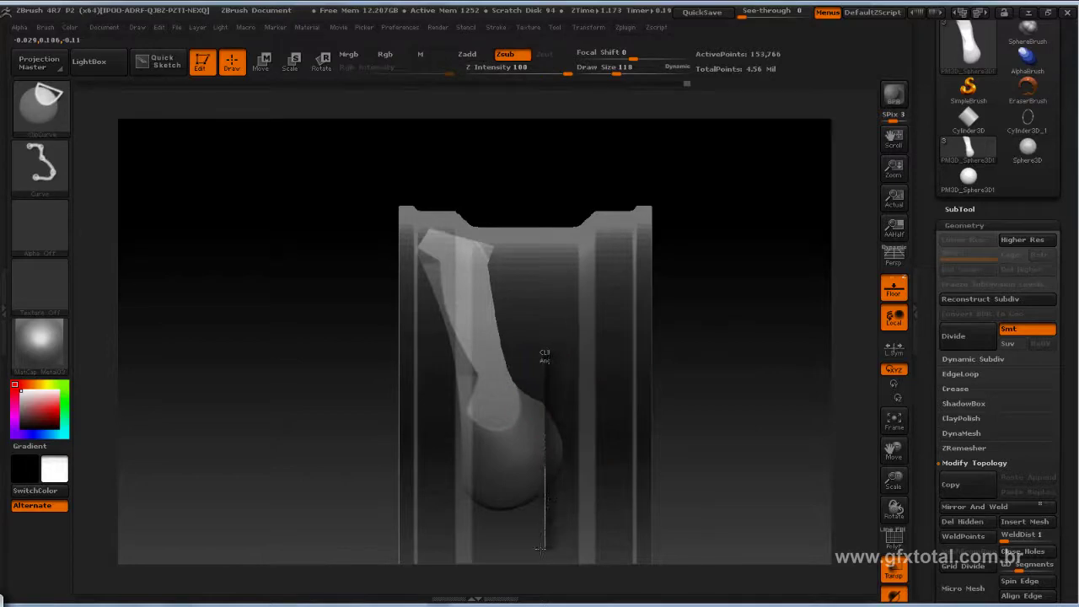
ctrl+shift+drag(538, 548, 540, 549)
drag(706, 446, 699, 320)
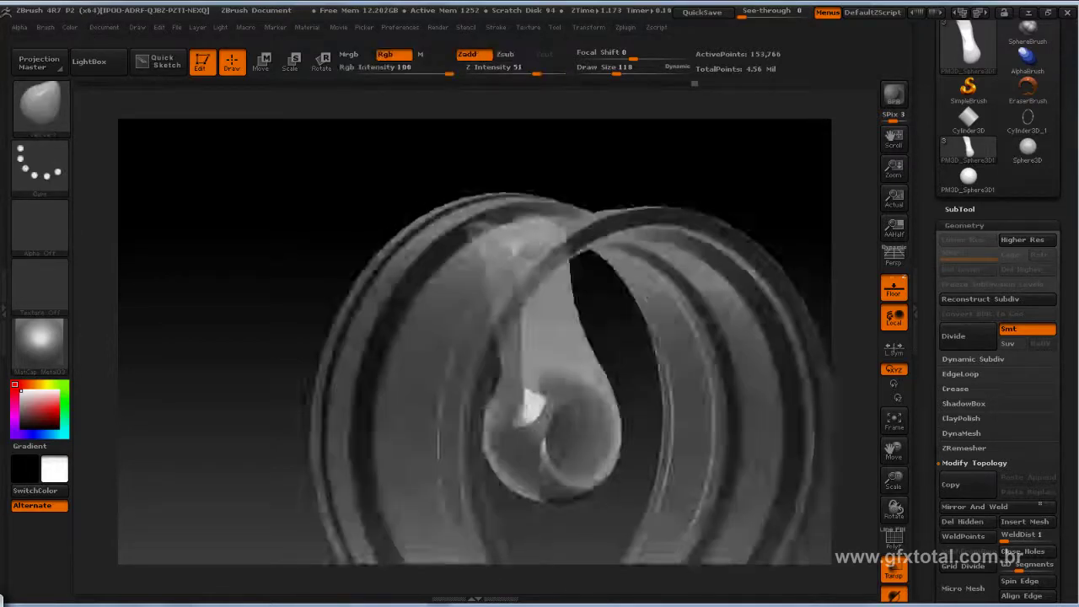
drag(763, 345, 459, 340)
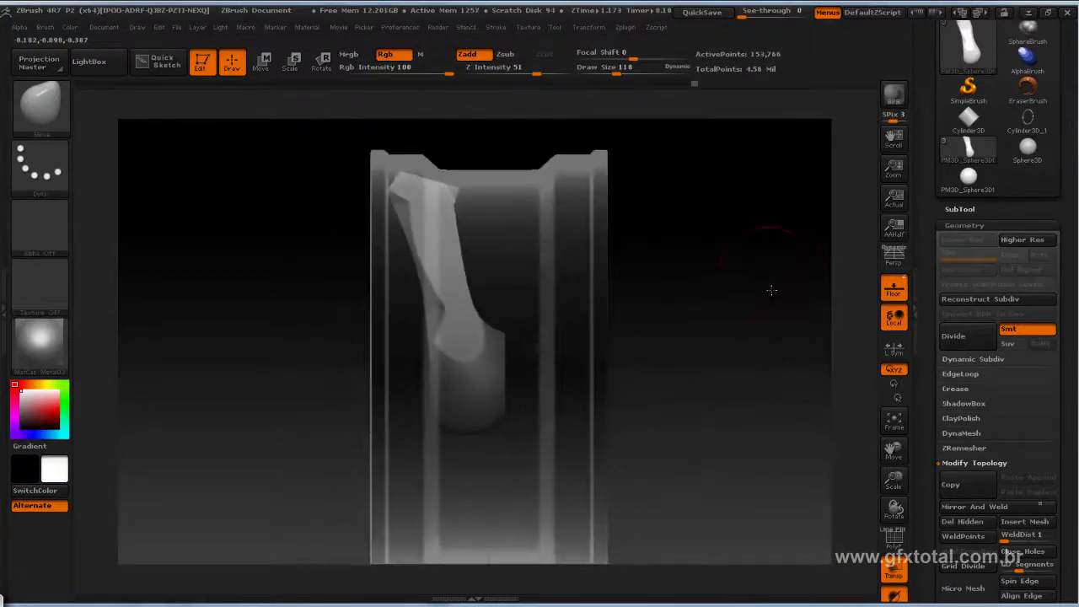
mouse_move(795, 339)
mouse_down()
mouse_move(787, 277)
mouse_move(809, 270)
mouse_up()
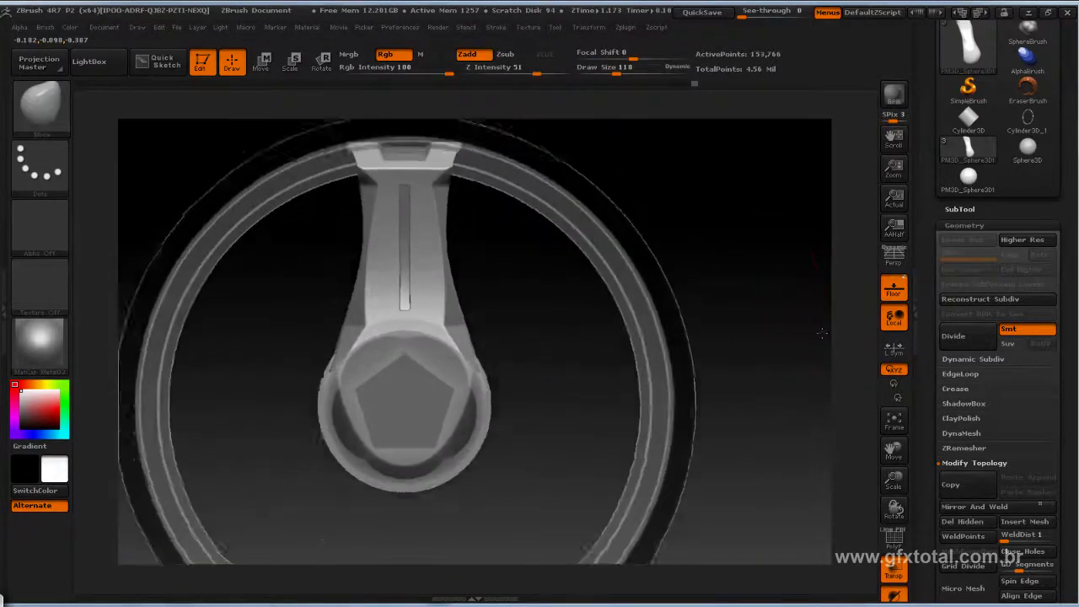
Duplicate the spoke subtool and drag the Deformation Rotate slider on the copy.
click(959, 209)
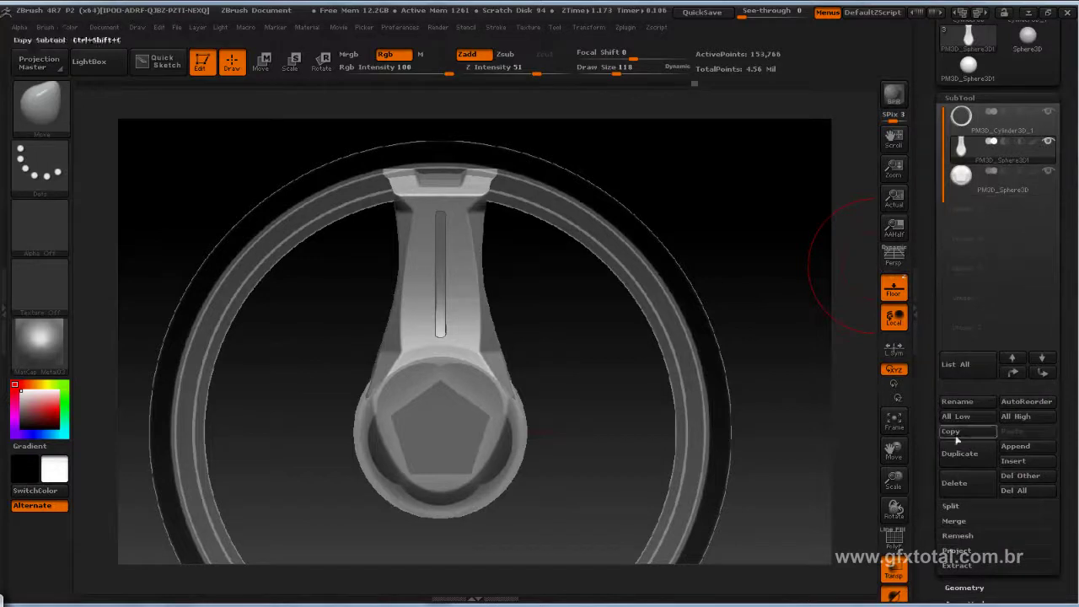
click(959, 452)
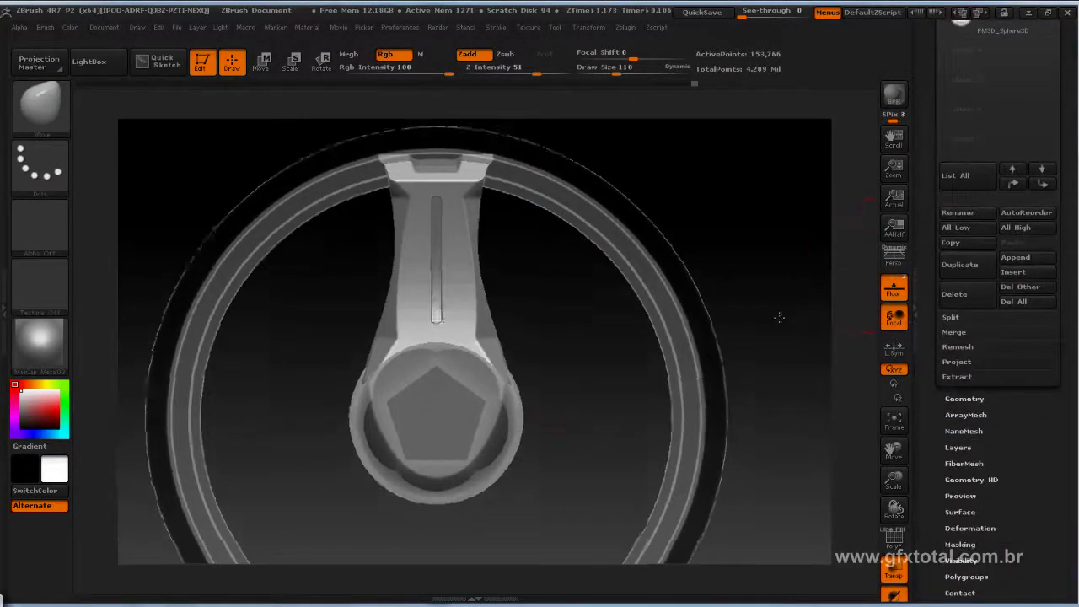
drag(771, 310, 579, 161)
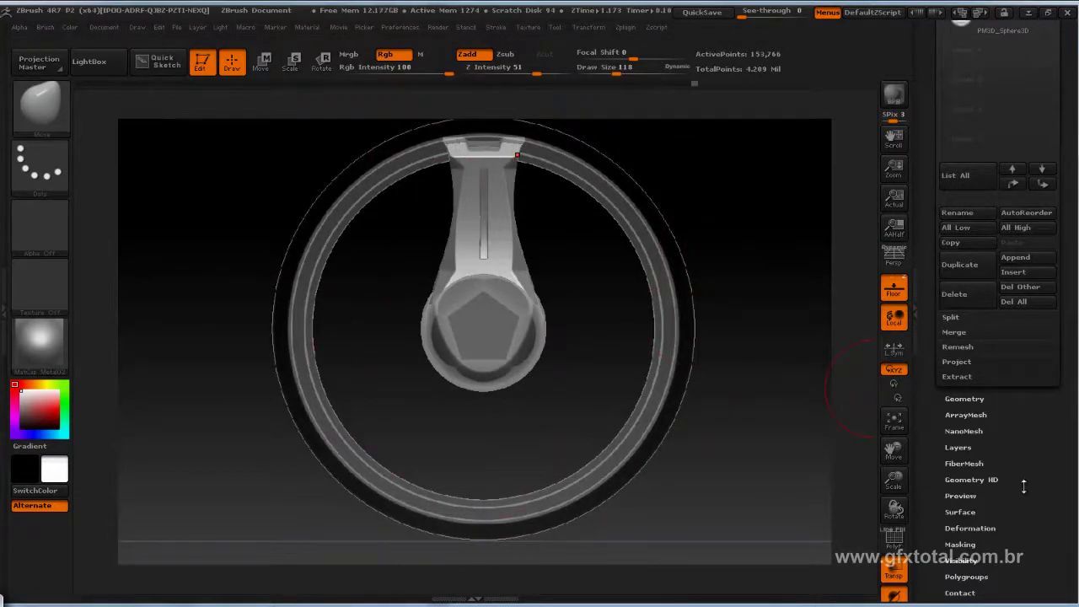
click(969, 528)
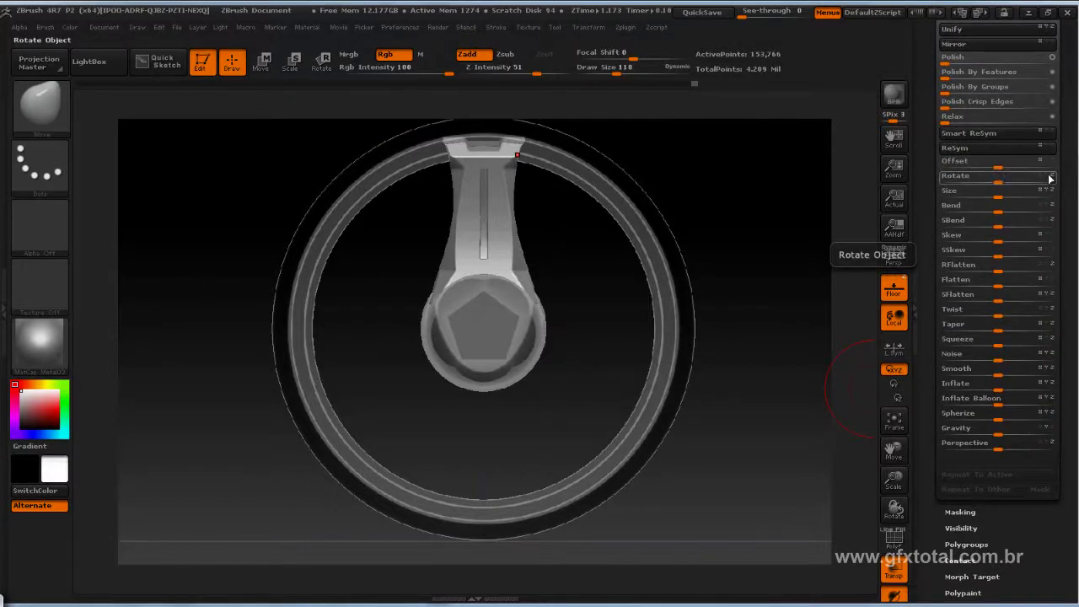
drag(1049, 178, 937, 173)
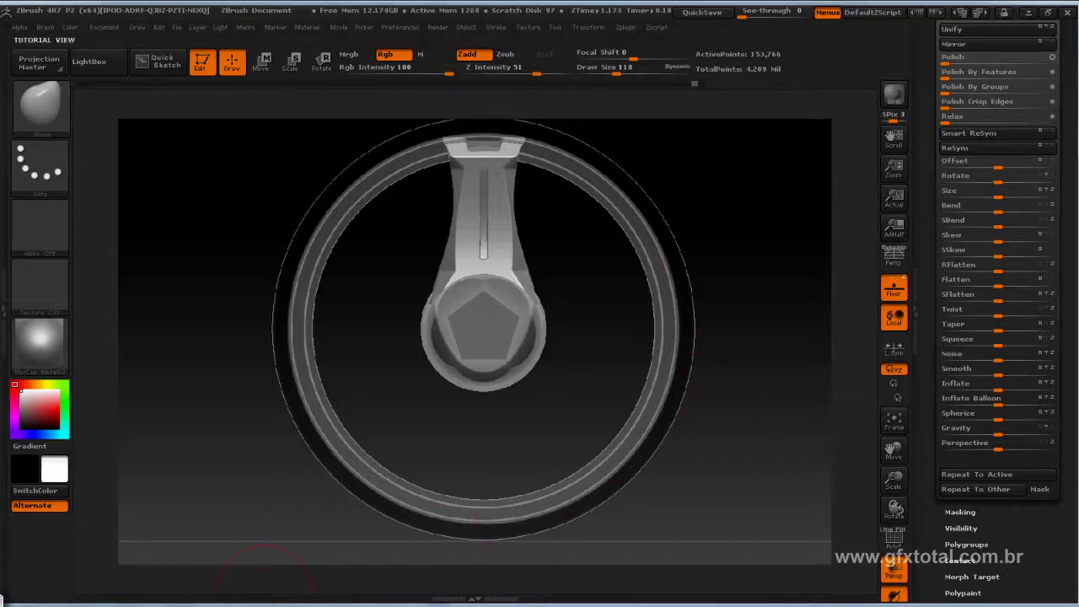
Compute 360 ÷ 5 = 72 in Windows Calculator, then return to ZBrush.
click(2, 600)
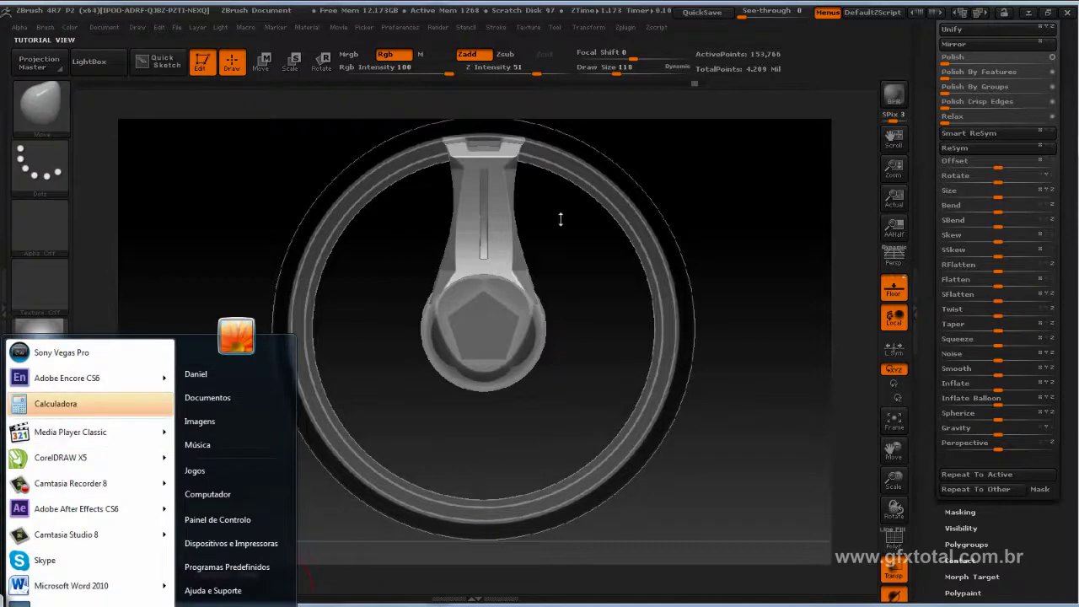
click(55, 403)
text(72)
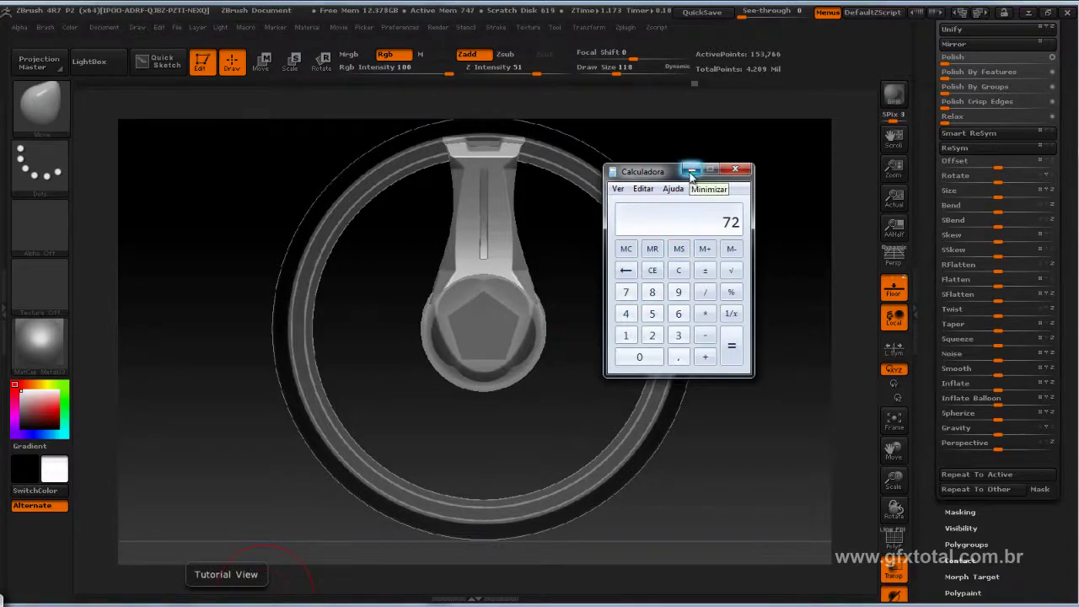
click(691, 171)
Try rotating the spoke, then undo the unwanted tilt.
drag(997, 178, 982, 177)
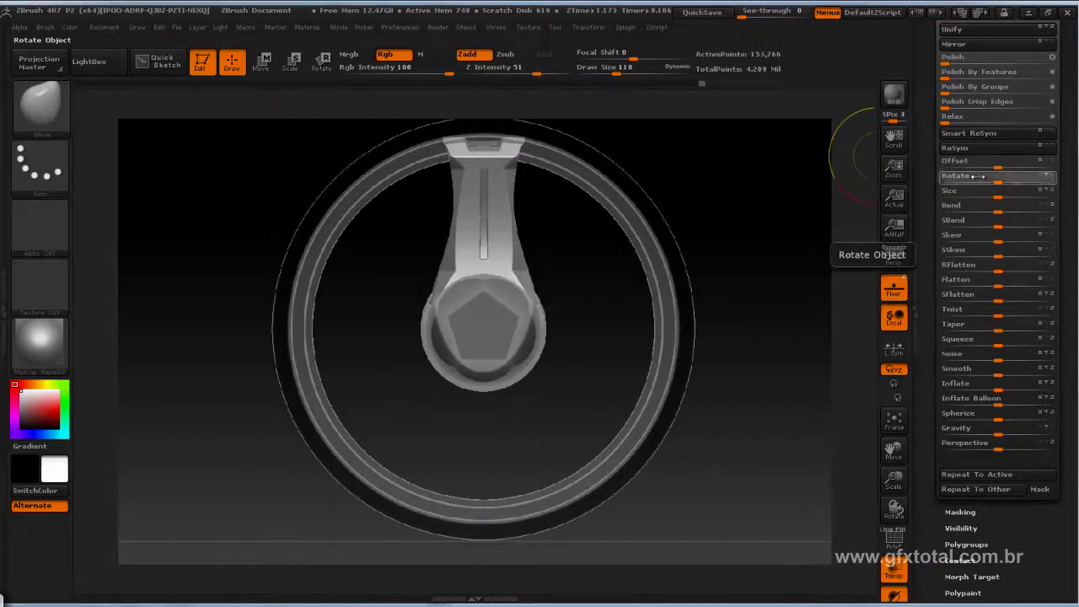
key(ctrl+z)
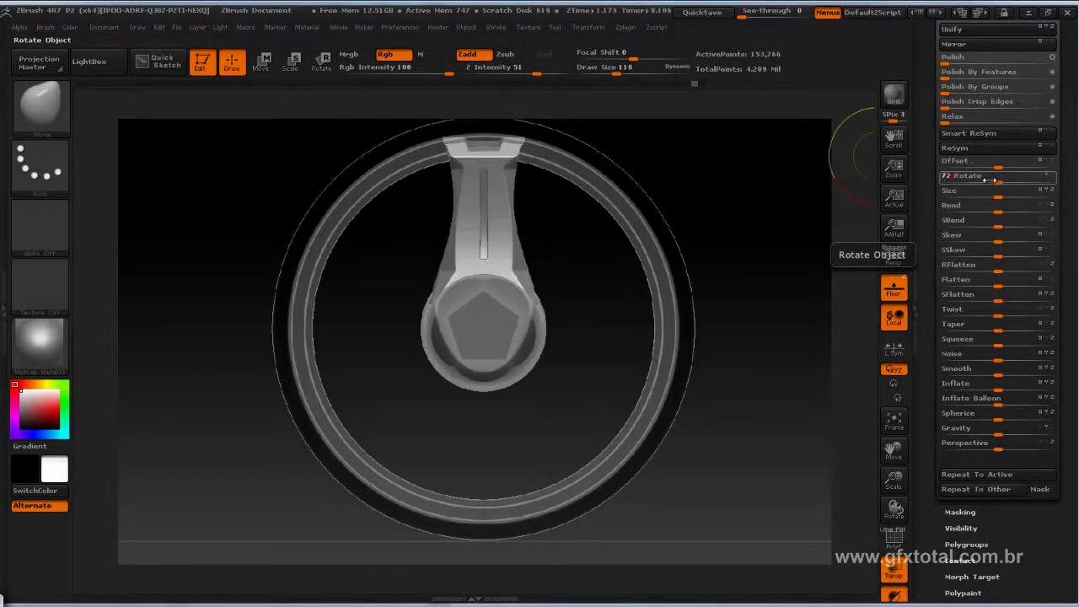
drag(993, 180, 1003, 179)
drag(927, 194, 921, 274)
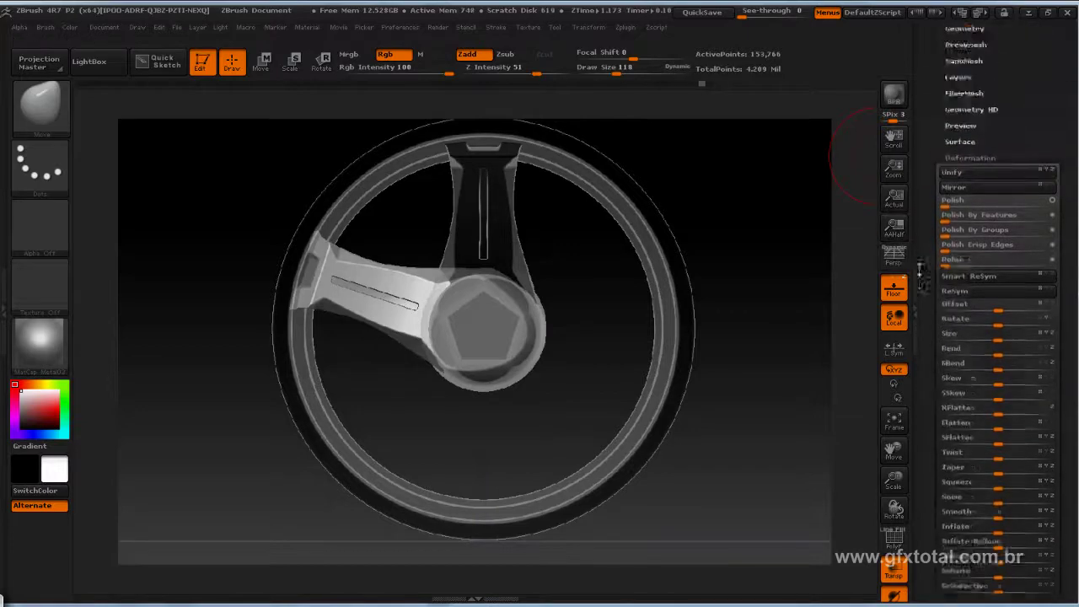
scroll(978, 220, up, 5)
Duplicate the spoke subtool and rotate the copy 72 degrees with Deformation Rotate.
click(975, 199)
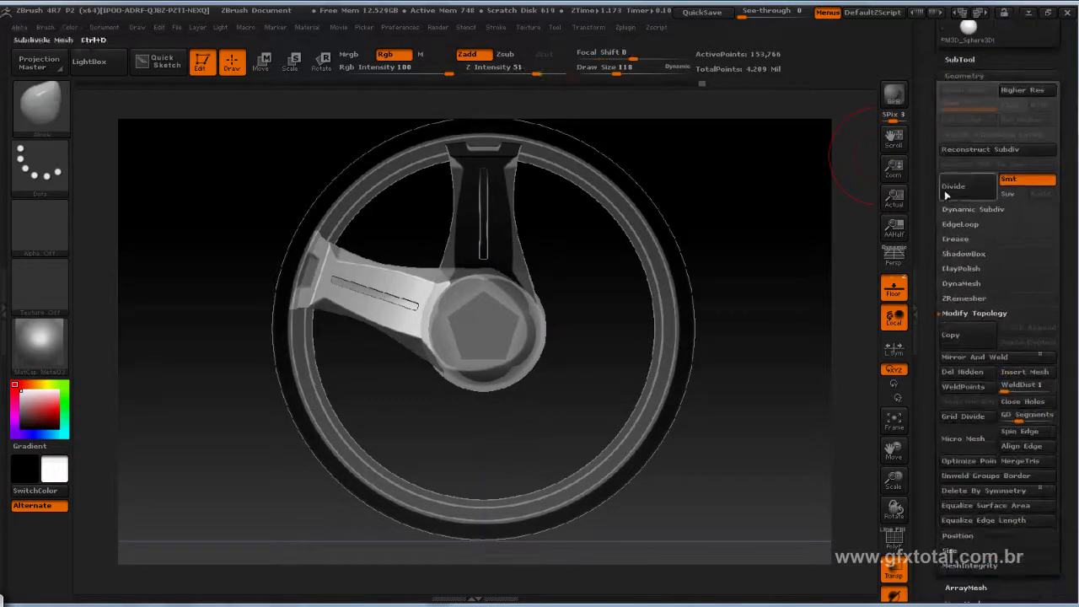
click(964, 75)
click(959, 60)
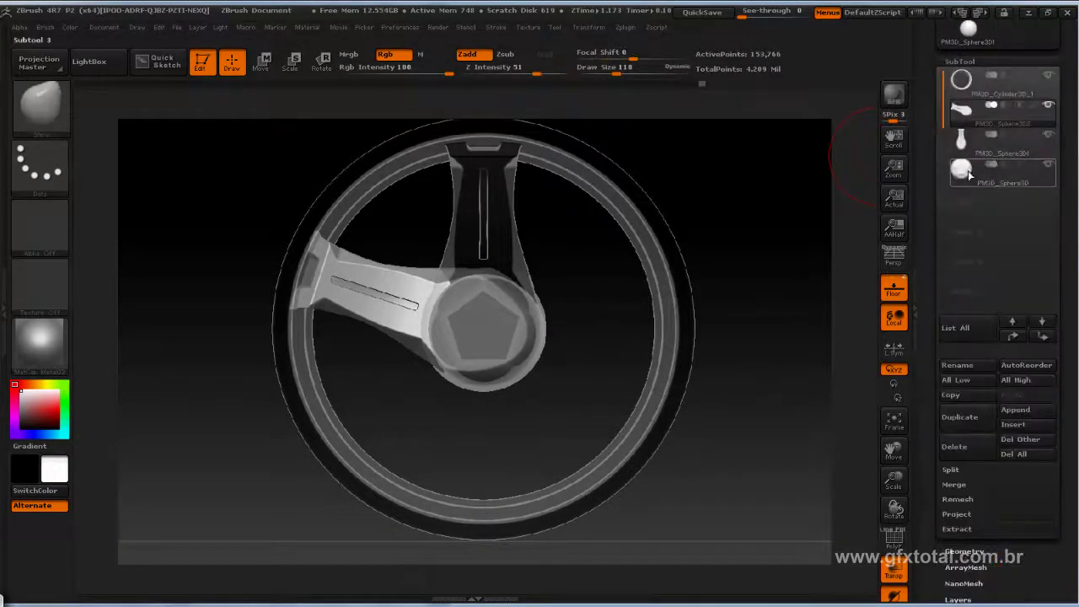
click(959, 416)
scroll(964, 418, down, 3)
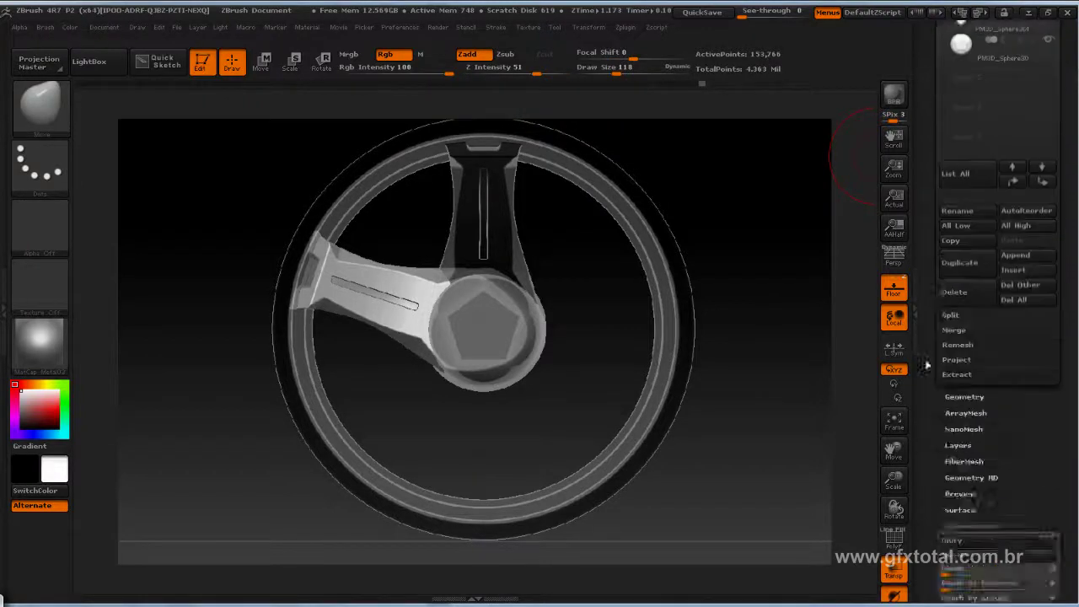
click(970, 501)
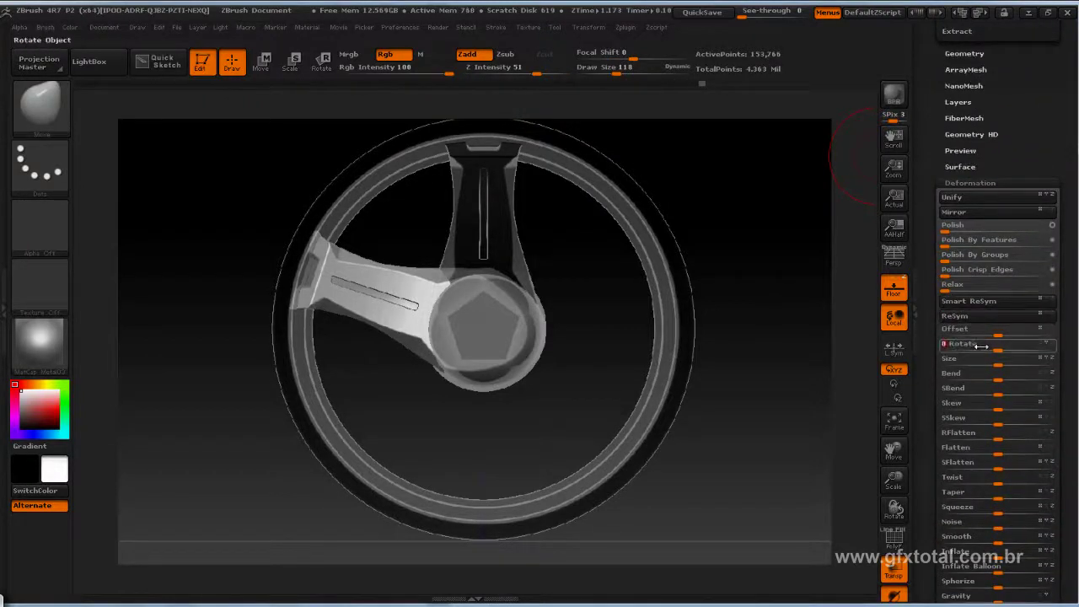
drag(981, 345, 1011, 345)
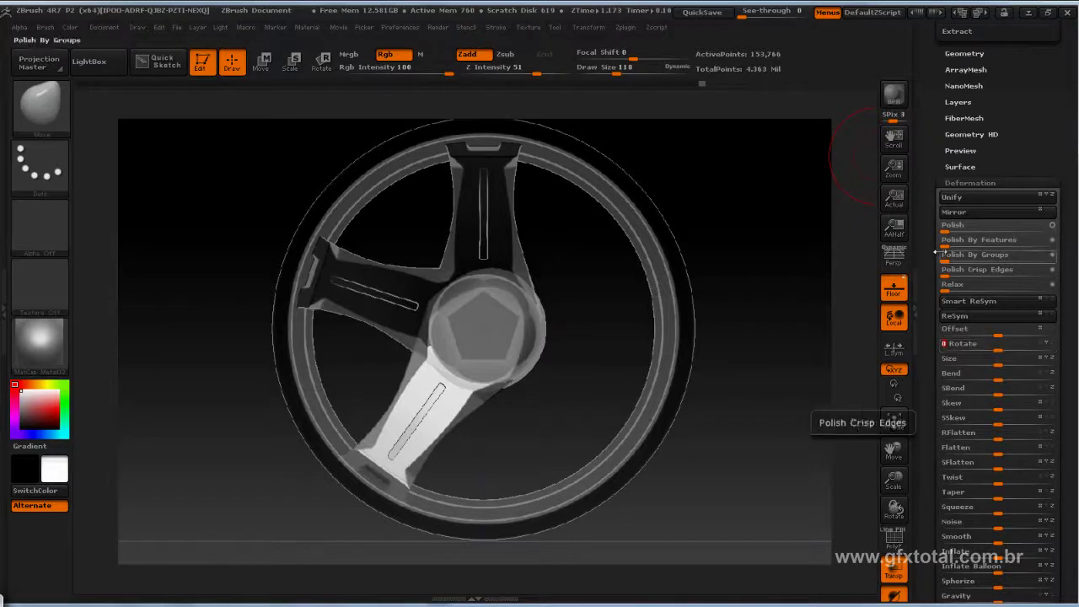
Duplicate the rotated spoke and turn the new copy a further 72 degrees.
scroll(977, 325, up, 10)
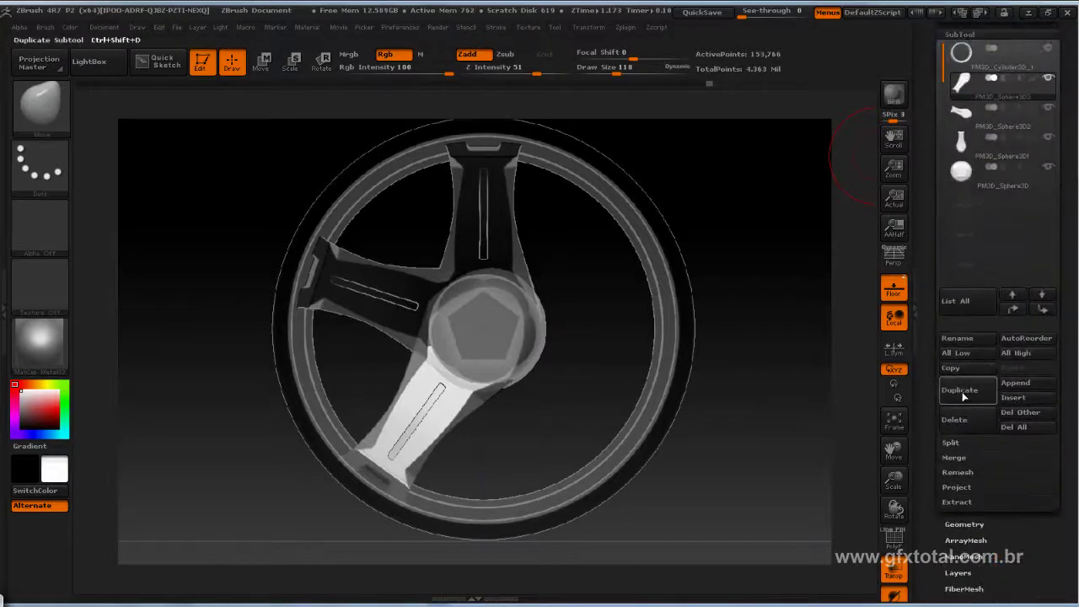
click(961, 390)
scroll(963, 396, down, 5)
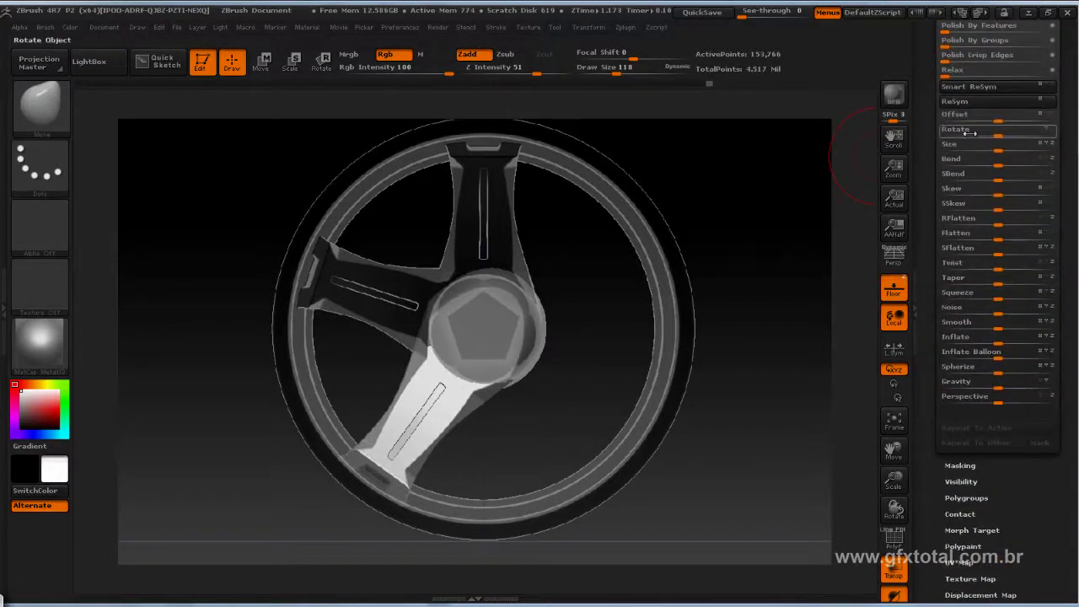
drag(970, 133, 972, 134)
text(72)
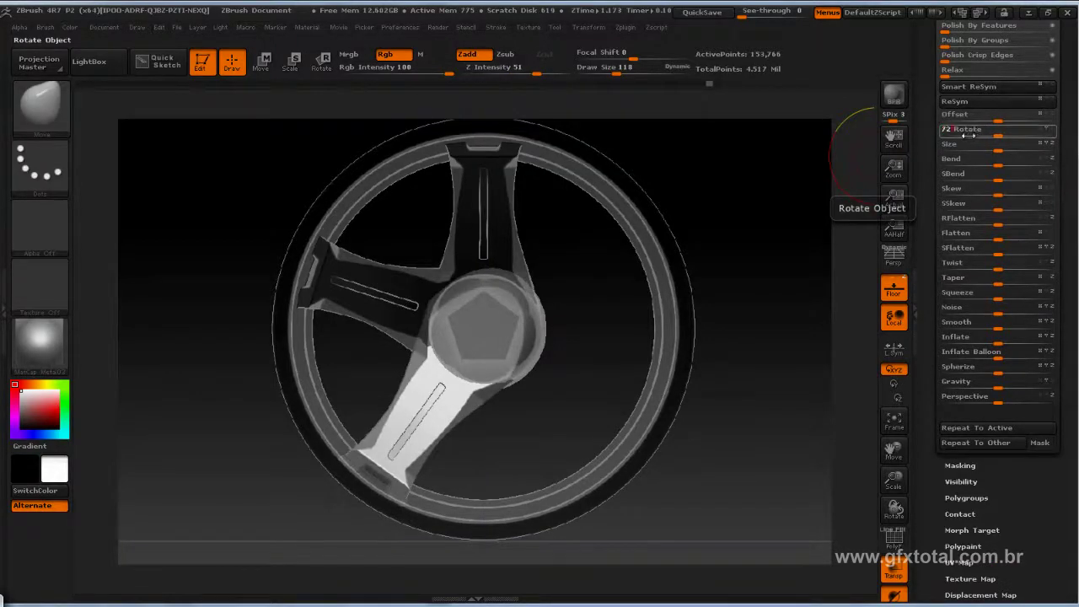
key(Return)
Make another spoke copy and rotate it 72 degrees to its own position.
scroll(969, 210, up, 5)
scroll(972, 239, up, 3)
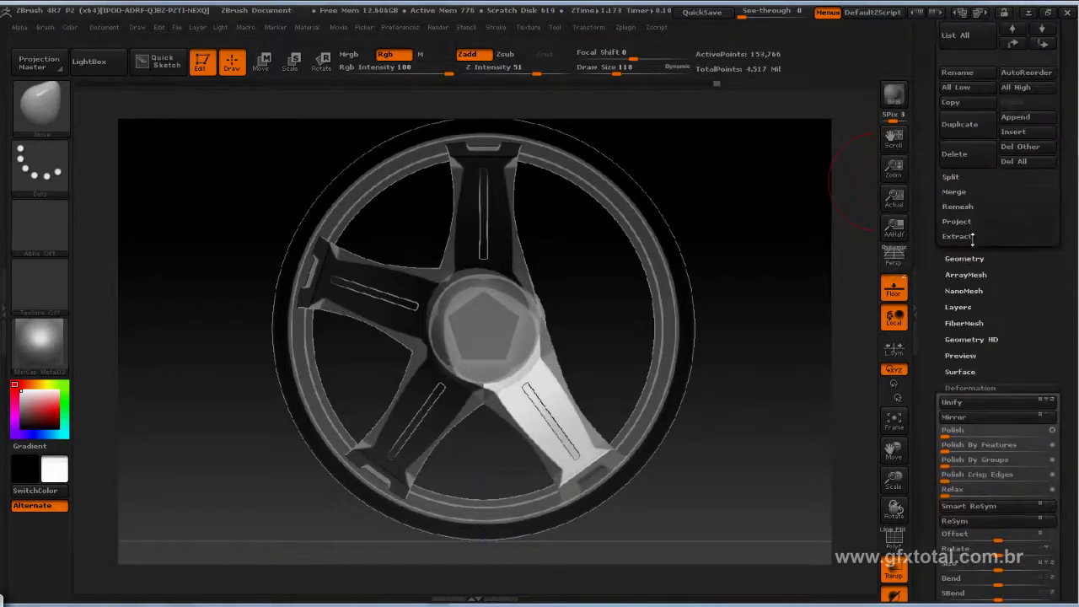
click(968, 257)
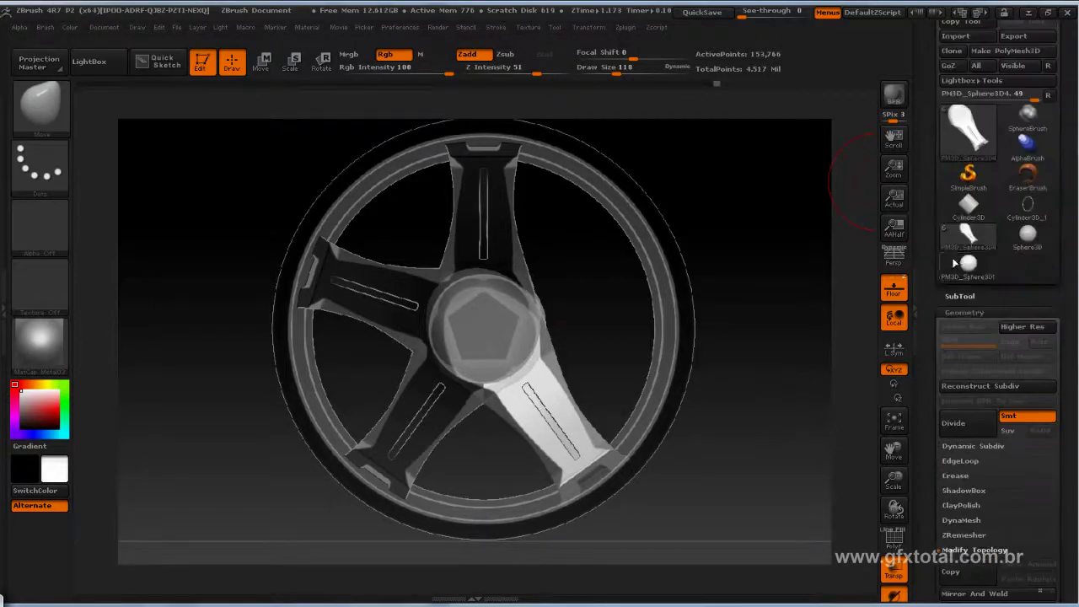
scroll(961, 287, up, 3)
click(960, 296)
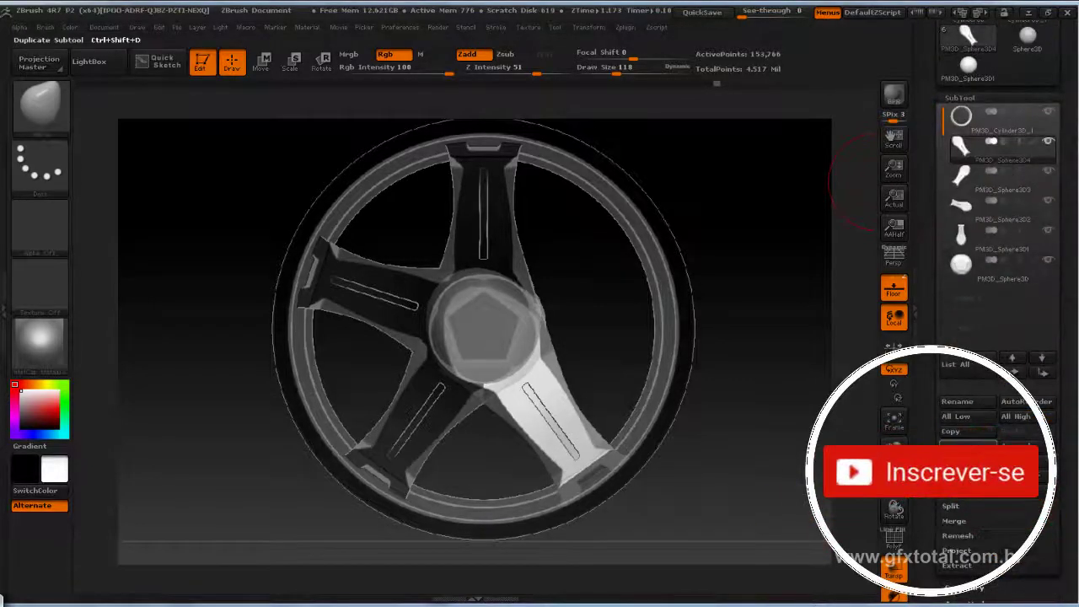
scroll(1024, 258, down, 10)
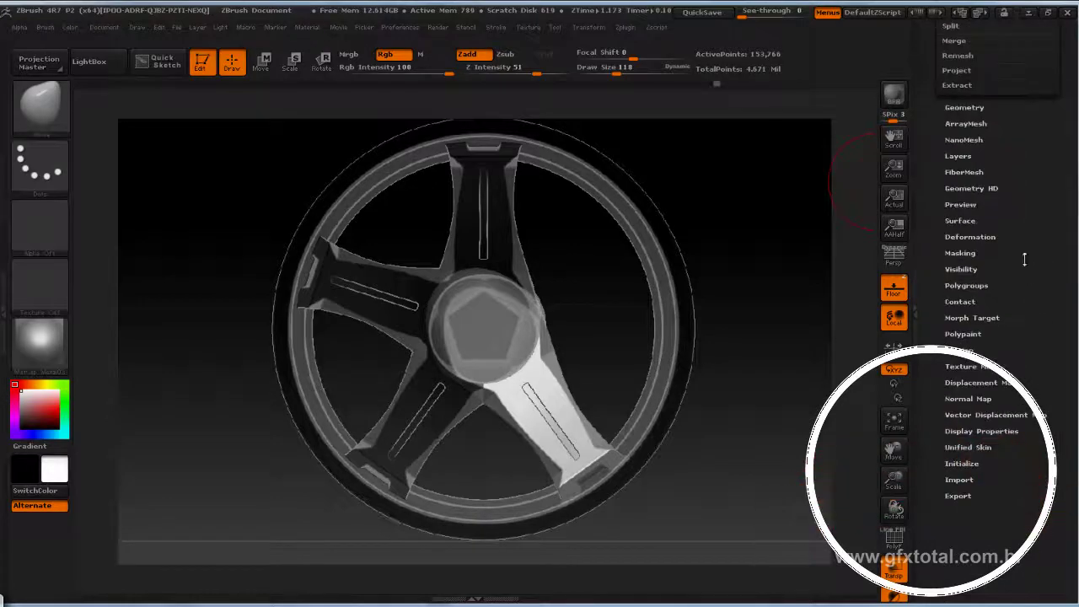
click(969, 237)
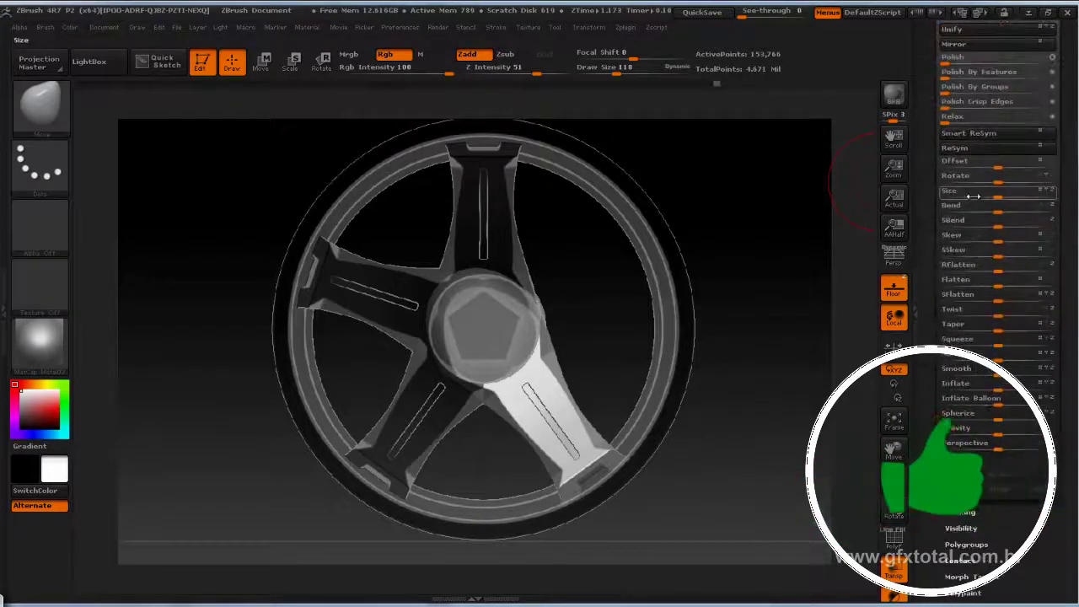
mouse_move(969, 175)
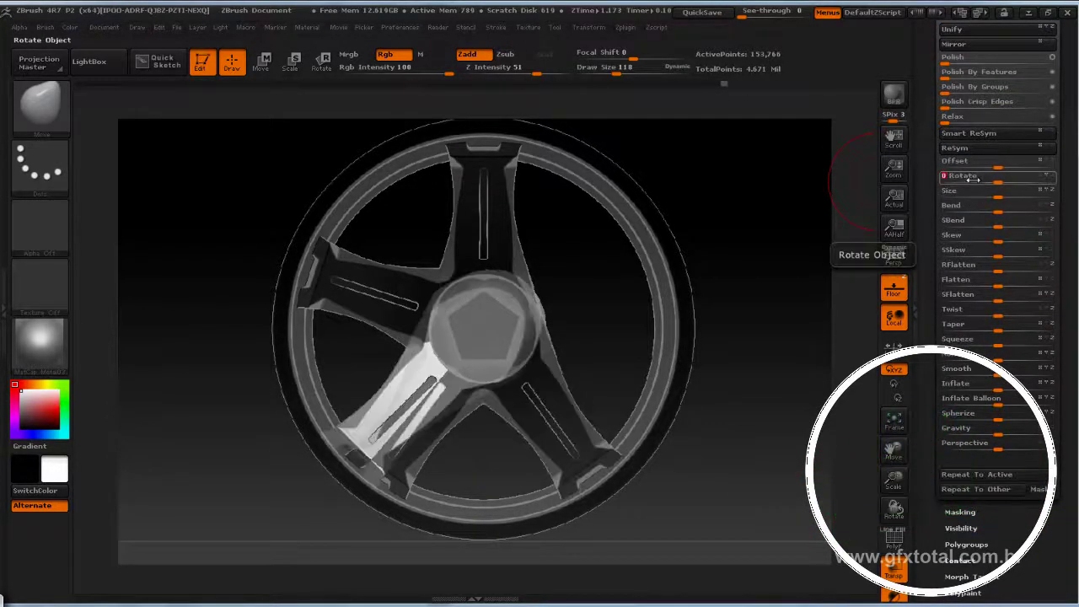
drag(973, 179, 975, 179)
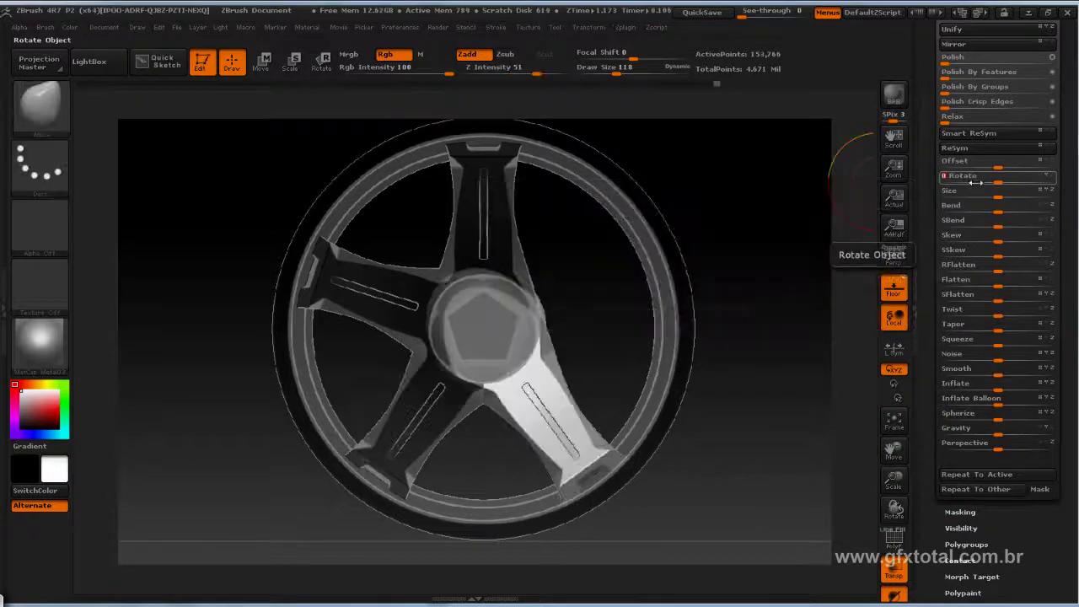
click(975, 182)
Switch off Transp to view the five evenly spaced spokes solid.
mouse_move(783, 278)
mouse_down()
mouse_move(800, 276)
mouse_move(378, 278)
mouse_up()
scroll(927, 306, up, 10)
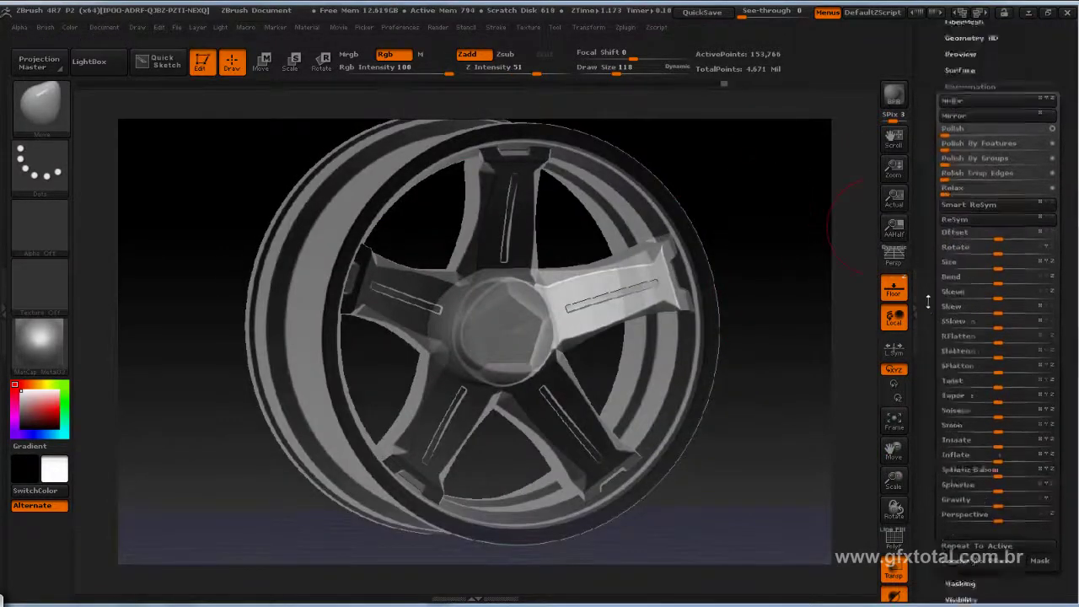
click(969, 361)
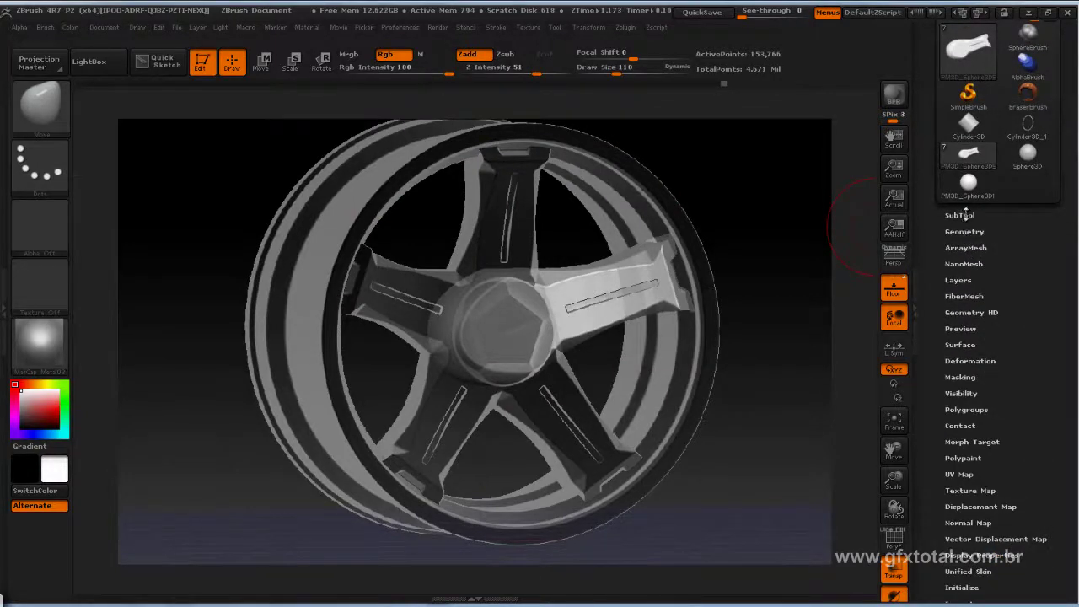
click(964, 217)
drag(793, 282, 580, 371)
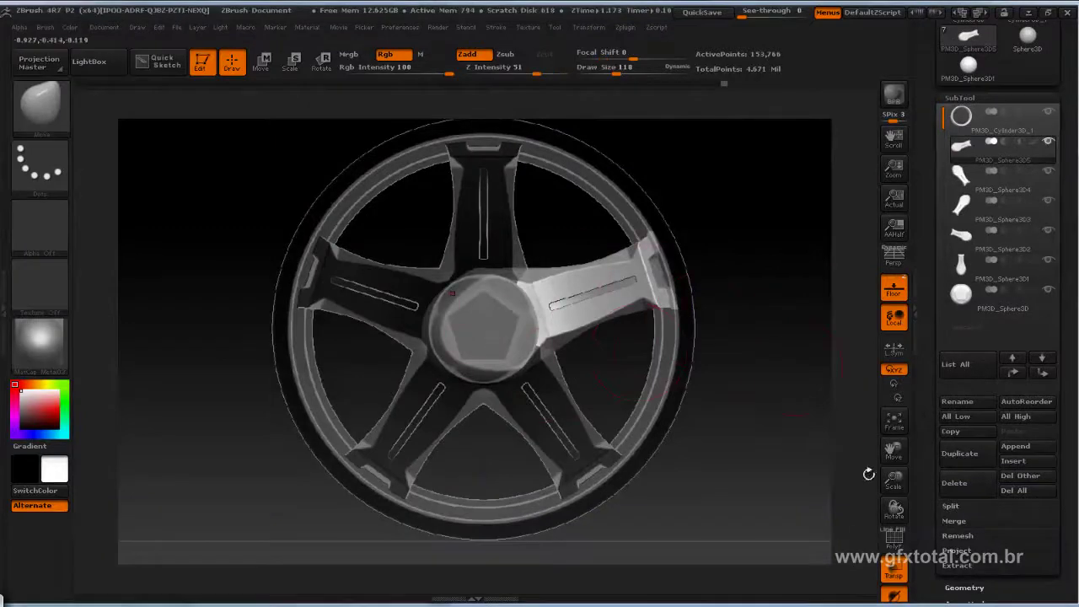
click(892, 571)
mouse_move(778, 374)
mouse_down()
mouse_move(640, 328)
mouse_move(758, 354)
mouse_up()
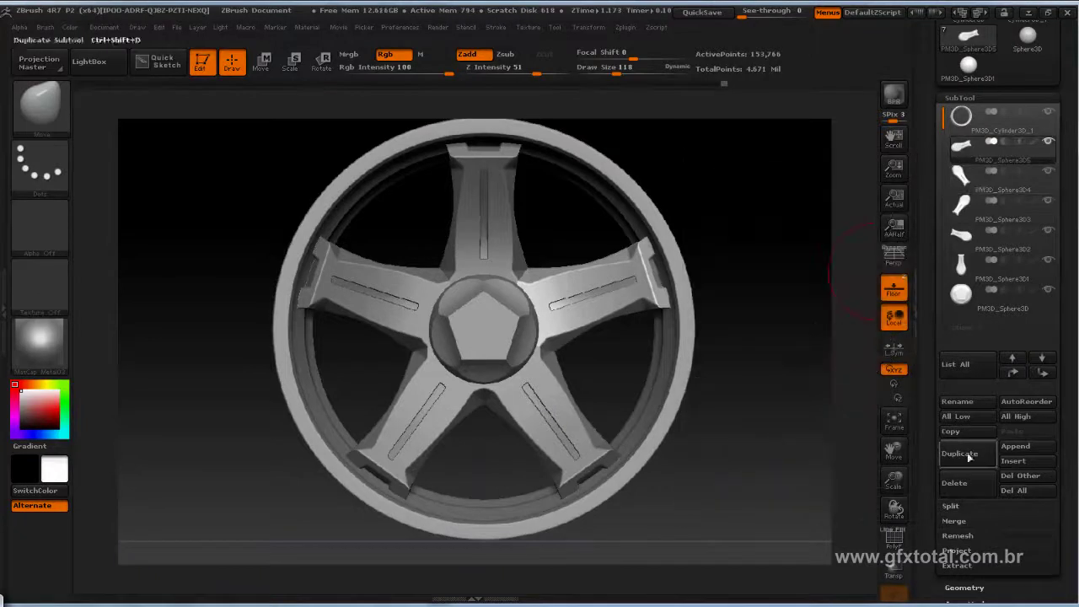
Merge the five spokes down into the single subtool PM3D_Sphere3D5.
click(969, 520)
click(968, 540)
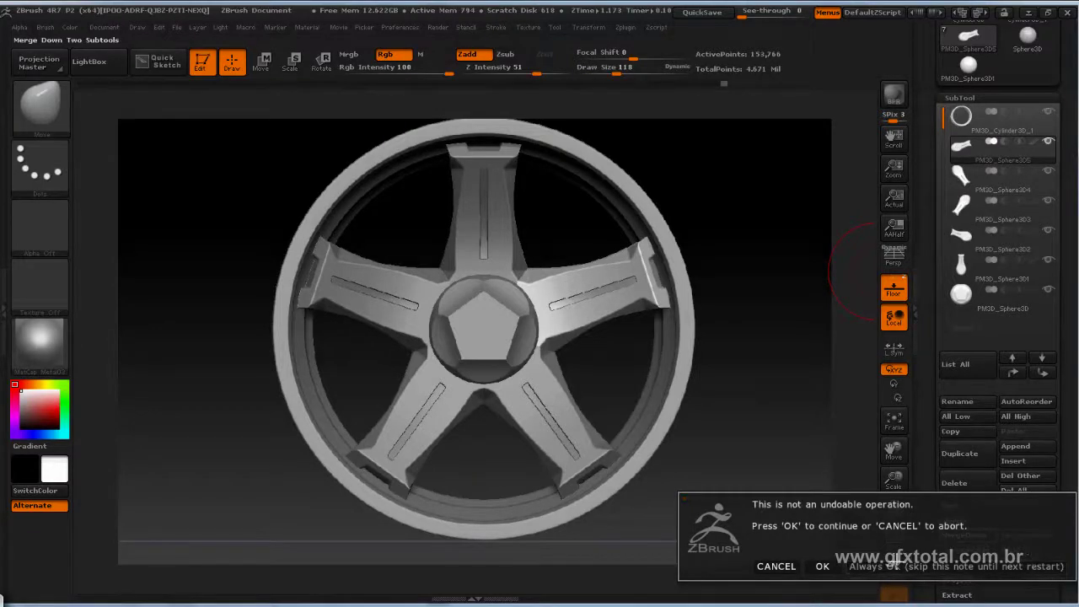
click(876, 566)
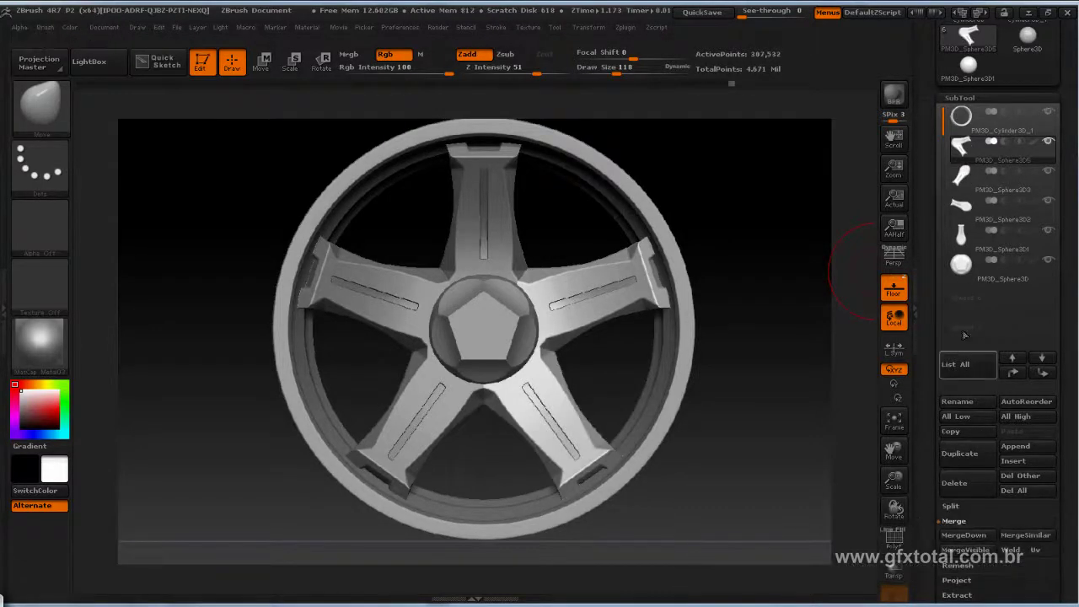
click(974, 537)
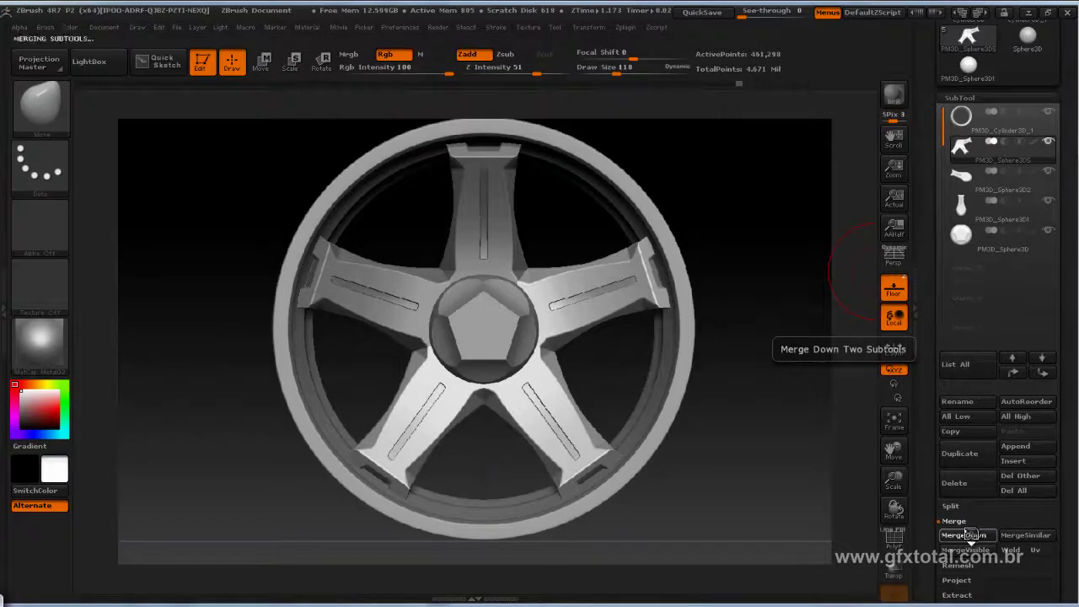
click(895, 537)
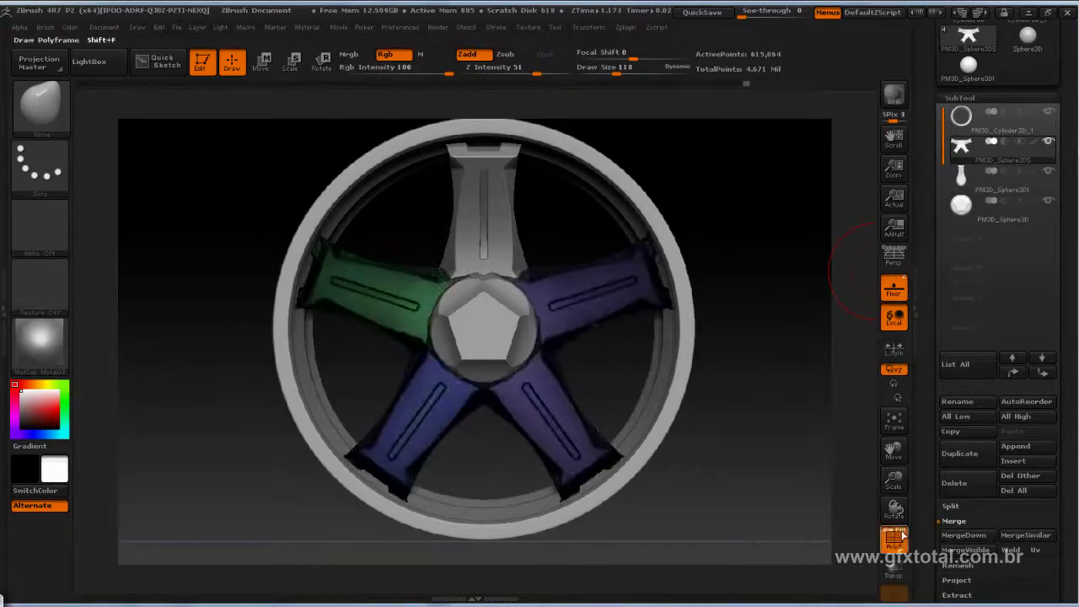
click(967, 537)
Inspect the merged spokes, then collapse the SubTool list to reveal Load Tool and Clone.
drag(793, 391, 1, 598)
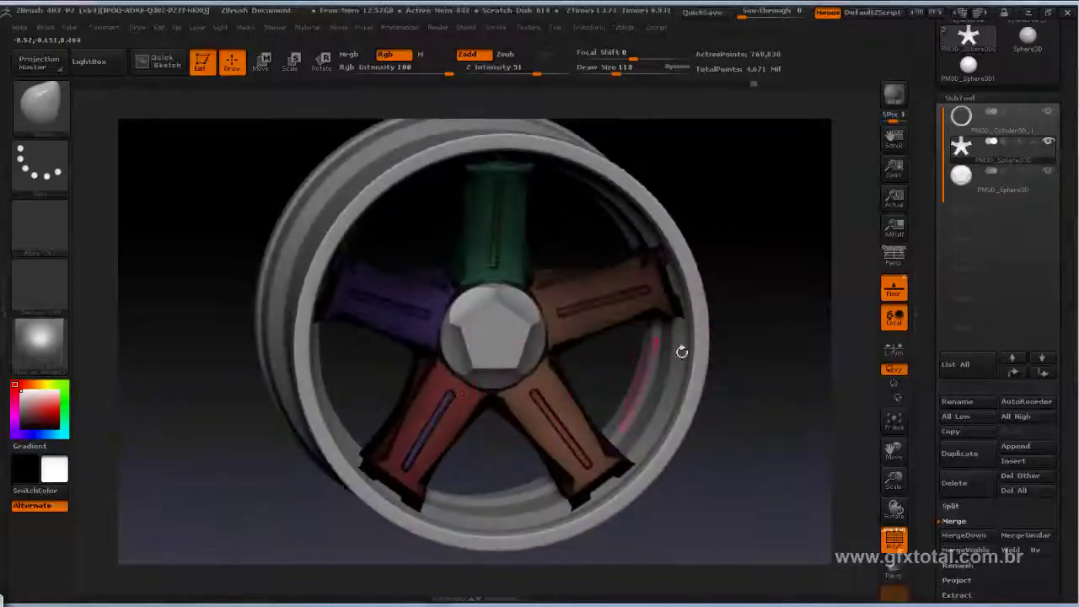
drag(681, 351, 785, 328)
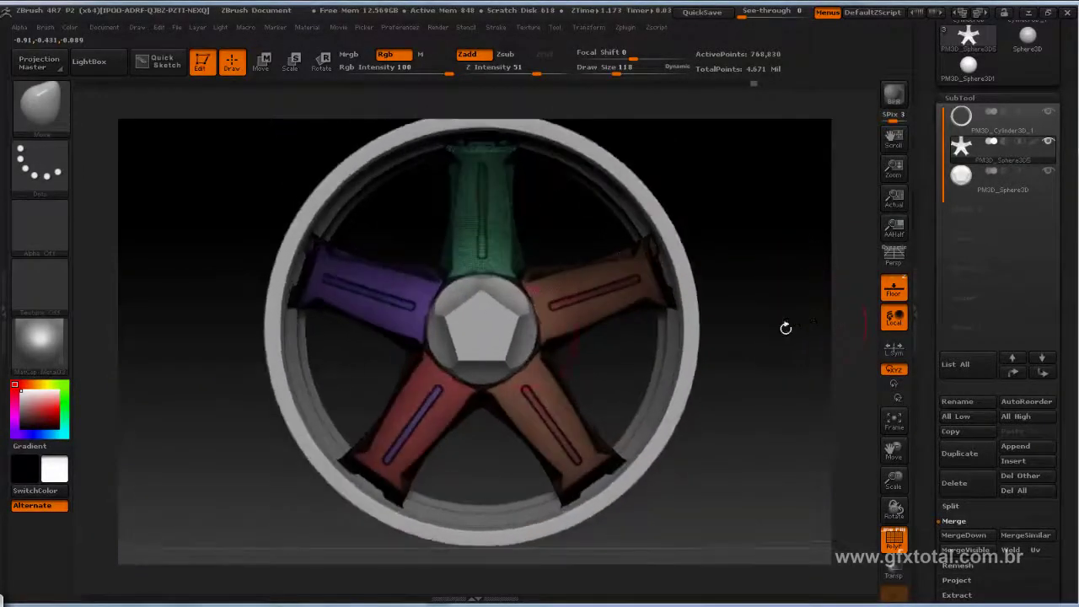
drag(824, 227, 742, 312)
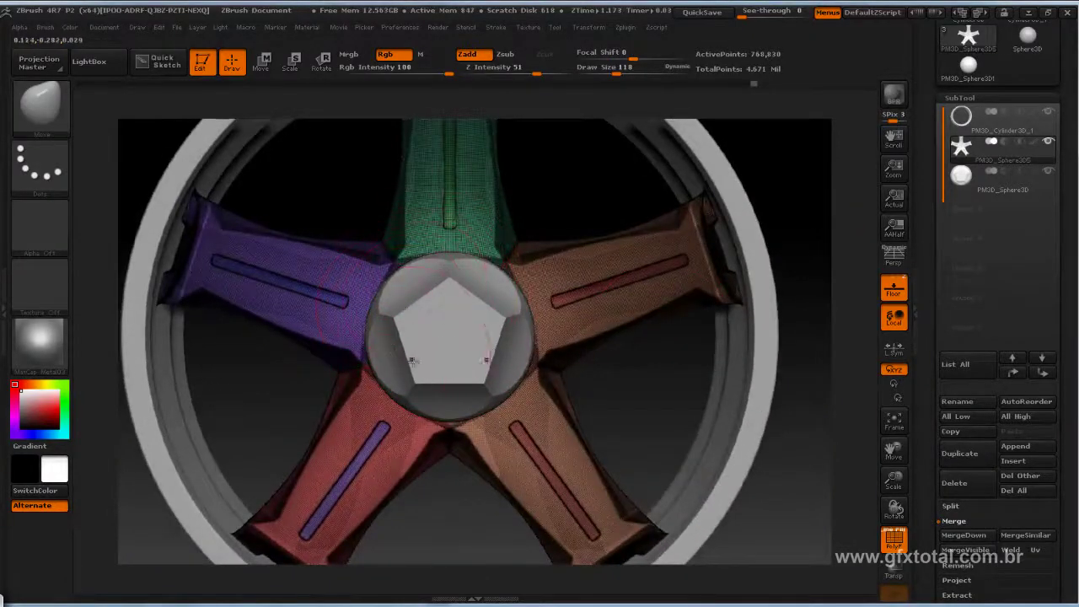
key(f)
drag(929, 193, 932, 250)
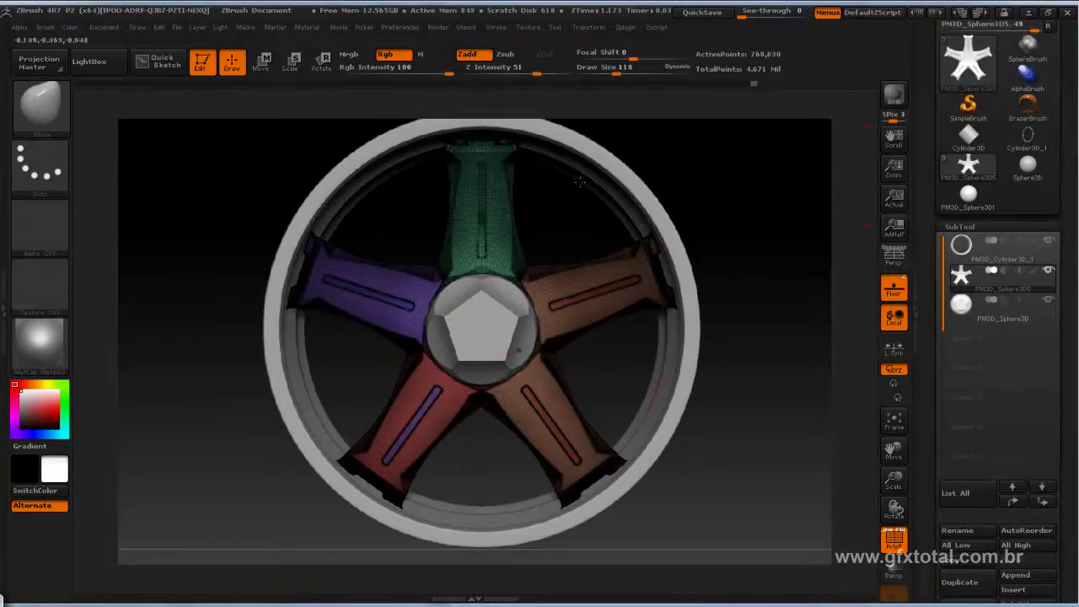
click(965, 227)
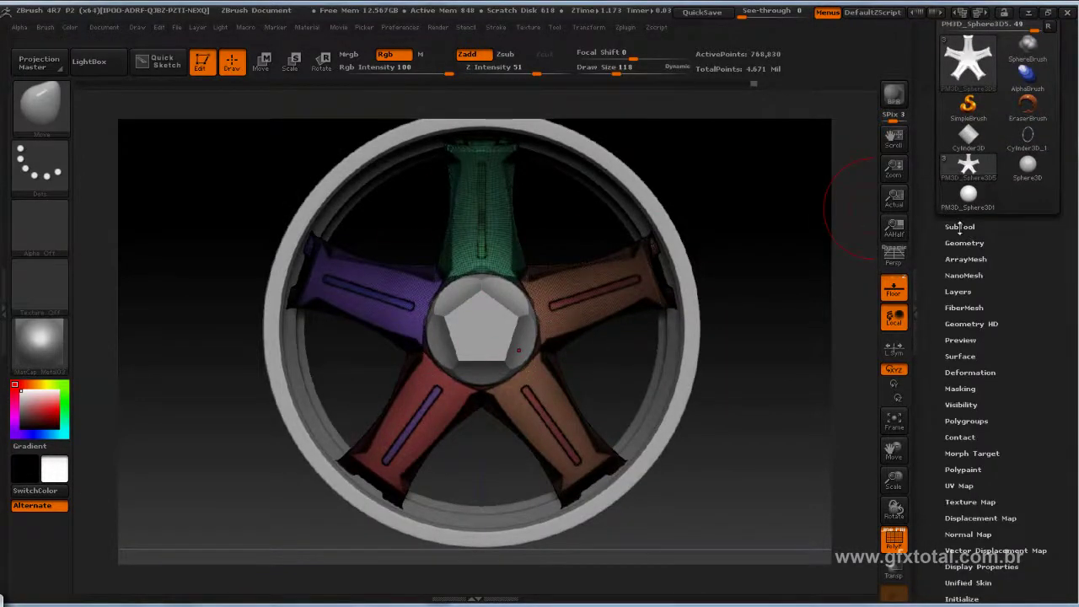
scroll(977, 236, up, 2)
scroll(1024, 243, up, 2)
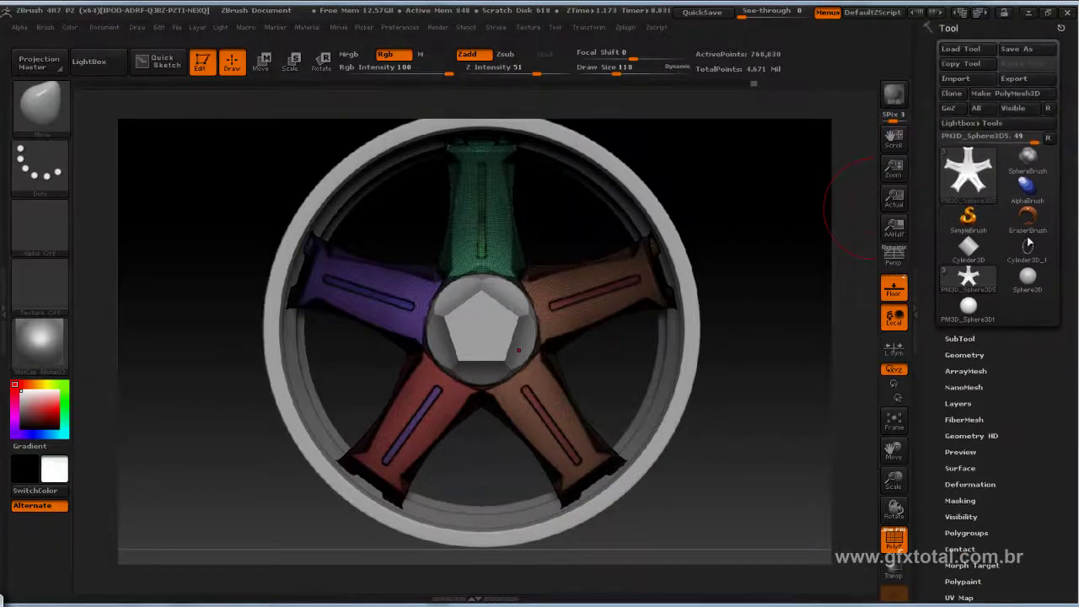
Start a new Cylinder3D tool and set its Initialize VDivide to 4.
click(978, 173)
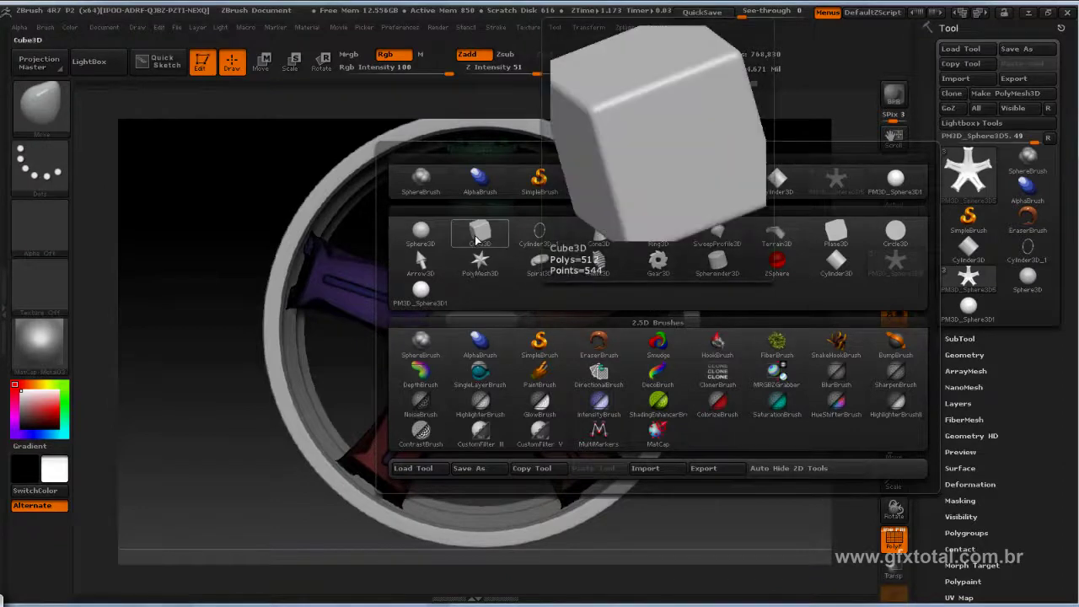
click(777, 178)
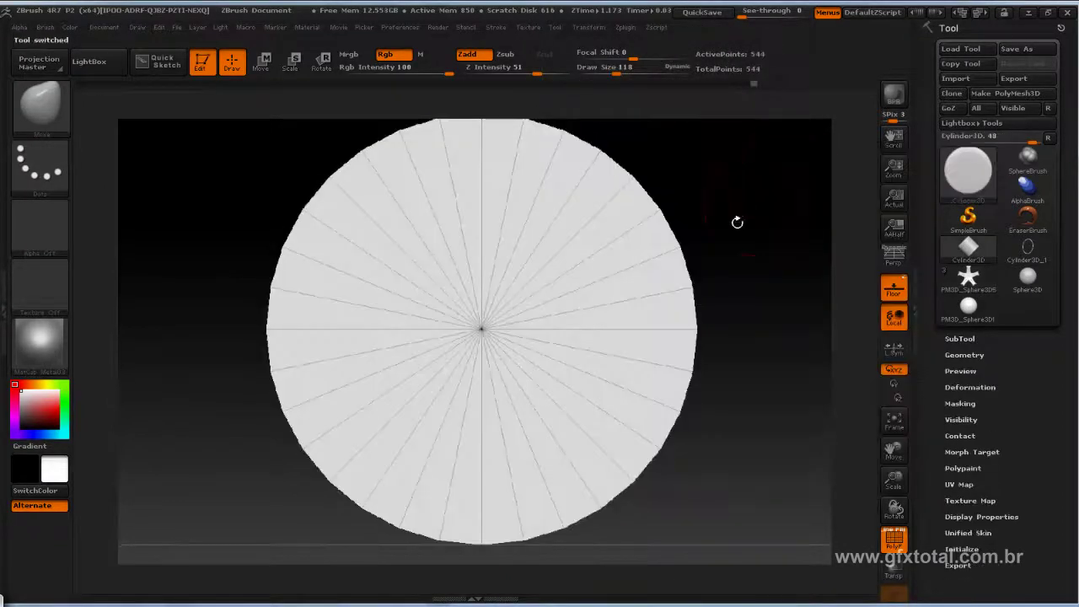
mouse_move(737, 222)
mouse_down()
mouse_move(783, 257)
mouse_move(829, 343)
mouse_up()
scroll(955, 402, down, 3)
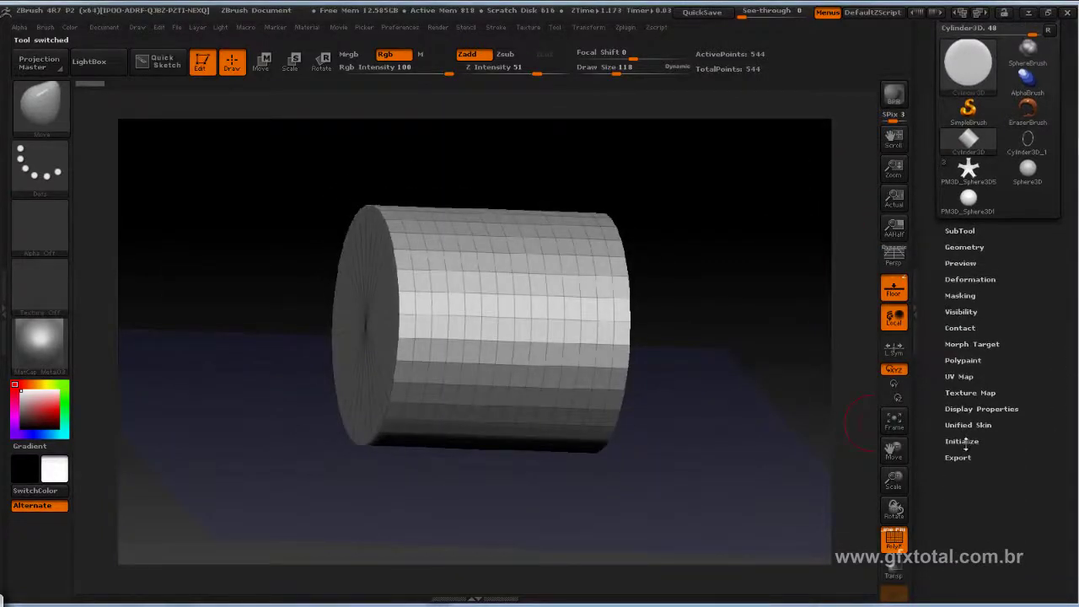
click(962, 441)
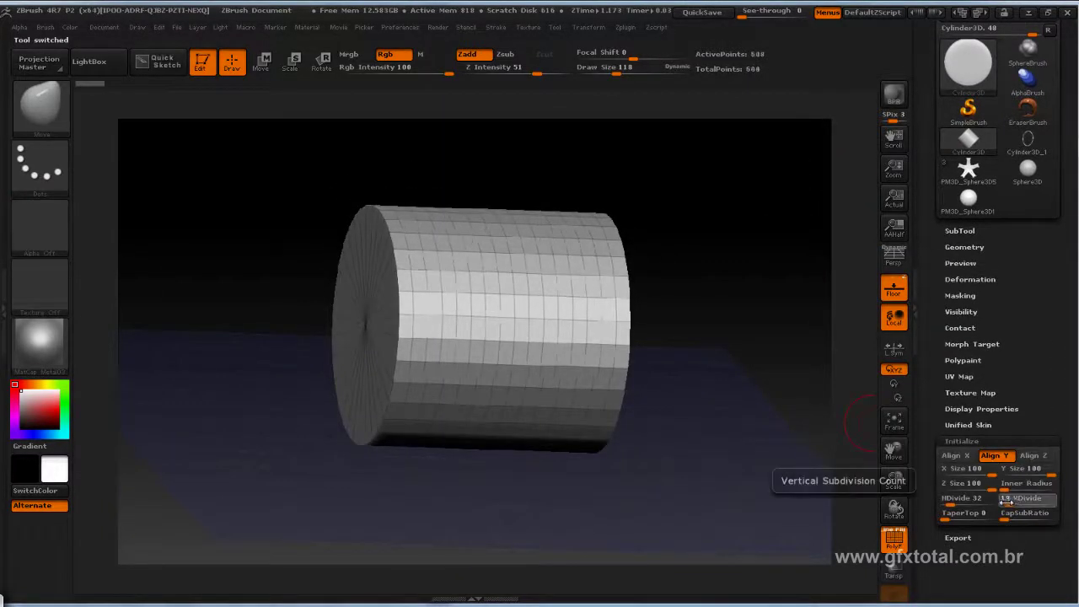
drag(1022, 500, 977, 500)
drag(745, 492, 691, 494)
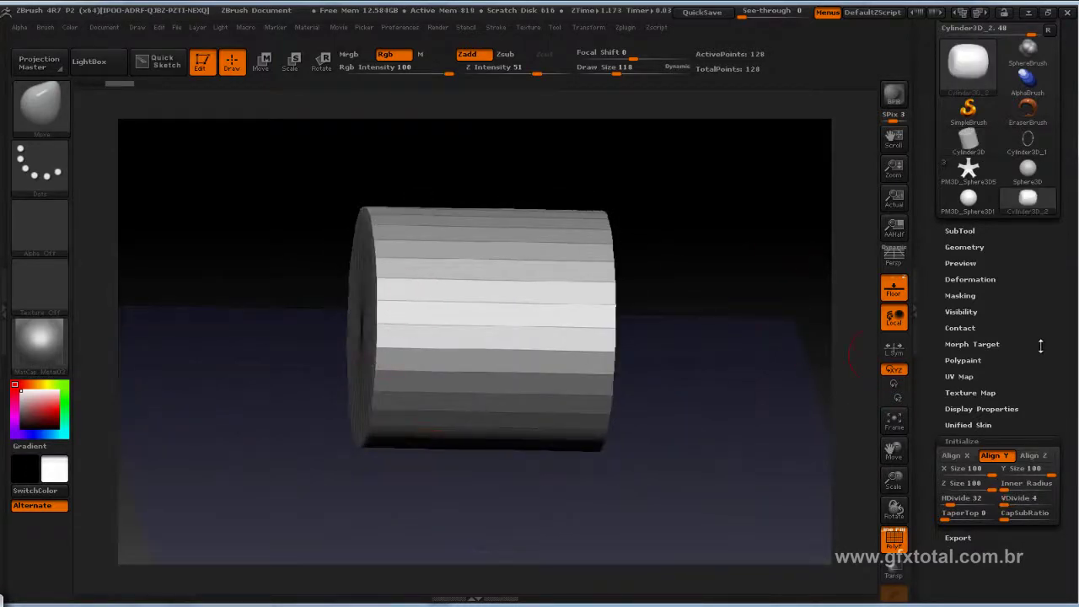
drag(1040, 346, 1037, 421)
Convert the cylinder to polymesh PM3D_Cylinder3D_2 and view it from the side.
click(1007, 93)
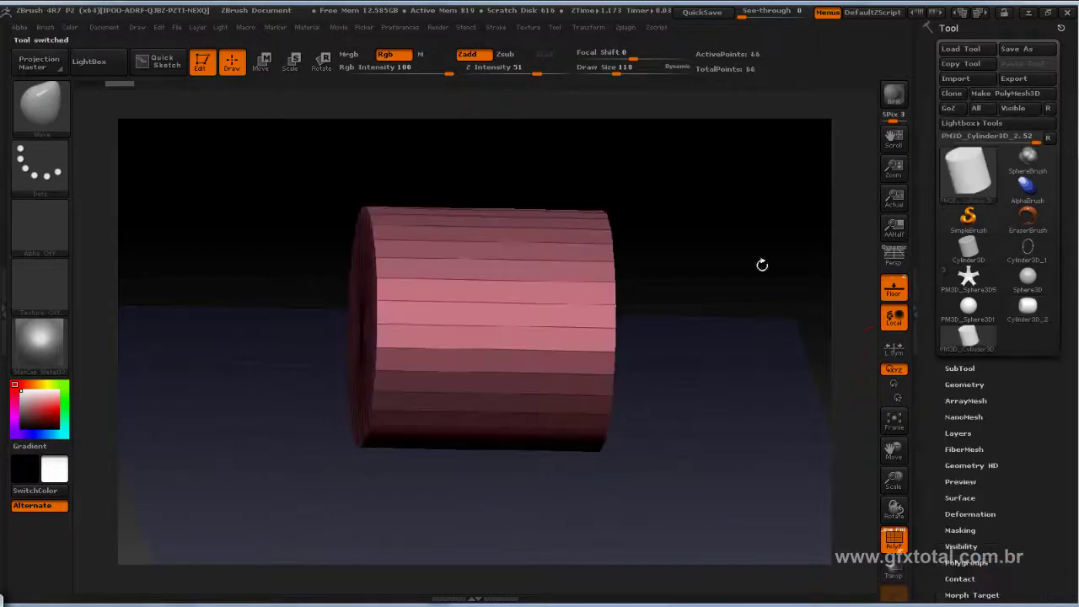
shift+drag(762, 264, 713, 230)
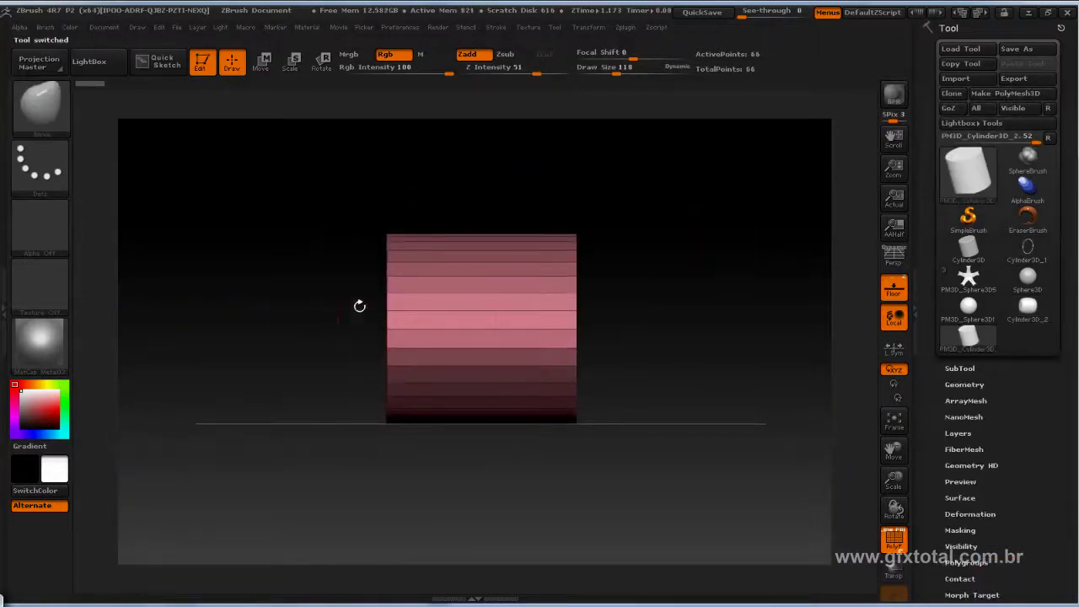
mouse_move(623, 386)
mouse_down()
mouse_move(713, 255)
mouse_move(730, 250)
mouse_move(725, 282)
mouse_move(398, 240)
mouse_up()
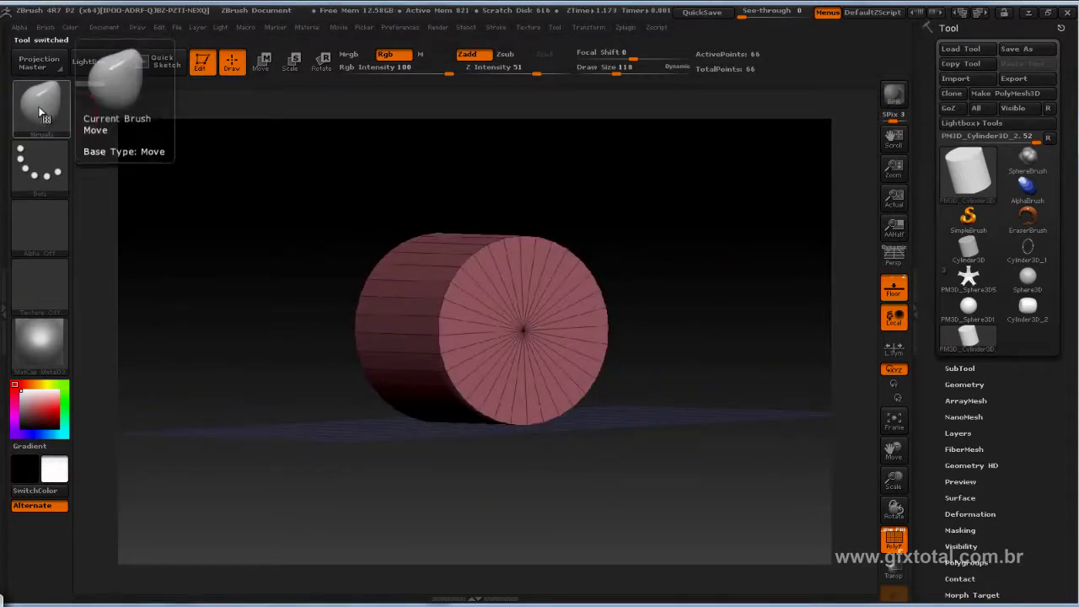
click(40, 110)
shift+drag(667, 183, 700, 229)
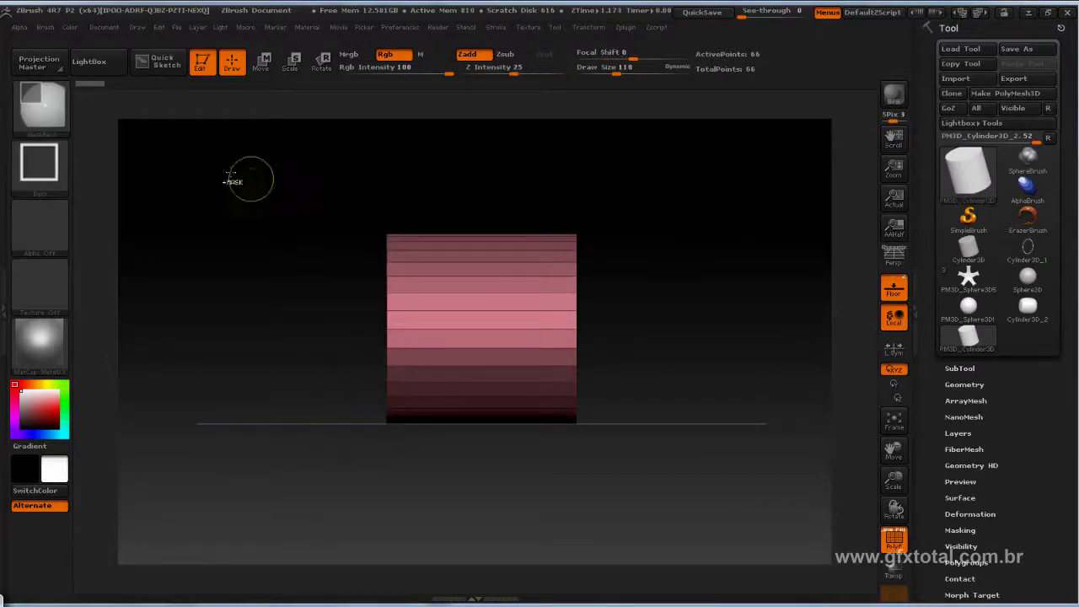
mouse_move(246, 167)
ctrl+shift+mouse_down()
mouse_move(525, 504)
mouse_move(561, 505)
mouse_move(727, 356)
ctrl+shift+mouse_up()
Extrude a new section from the cylinder's end with the Move transpose line.
click(268, 61)
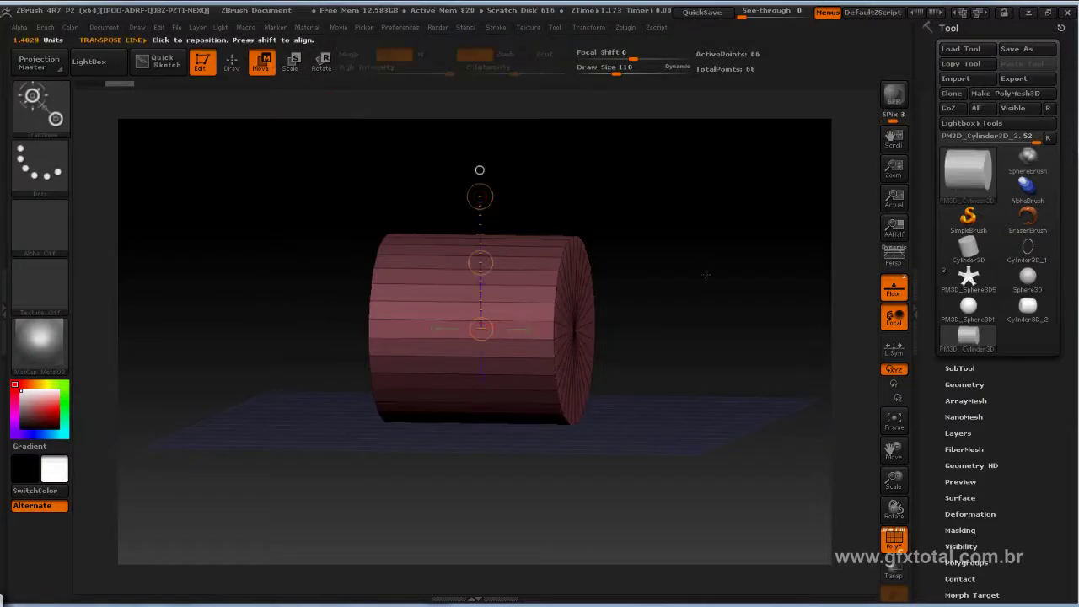
shift+drag(706, 272, 700, 274)
mouse_move(573, 326)
mouse_down()
mouse_move(859, 328)
mouse_move(838, 321)
mouse_move(671, 354)
mouse_move(859, 330)
mouse_up()
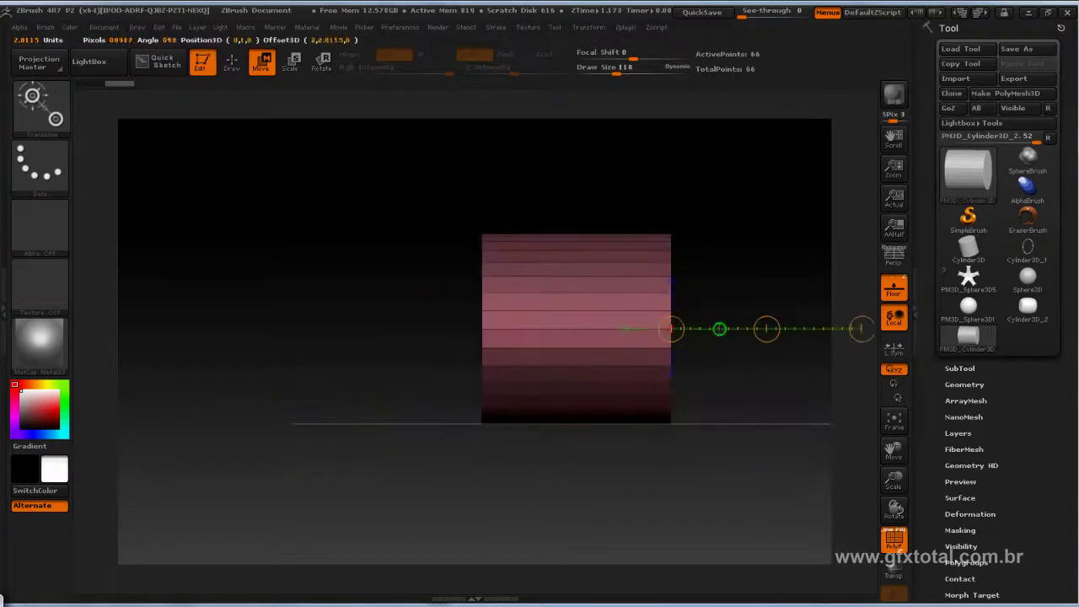
alt+drag(713, 217, 485, 261)
mouse_move(480, 300)
ctrl+mouse_down()
mouse_move(607, 301)
mouse_move(649, 242)
mouse_move(562, 264)
ctrl+mouse_up()
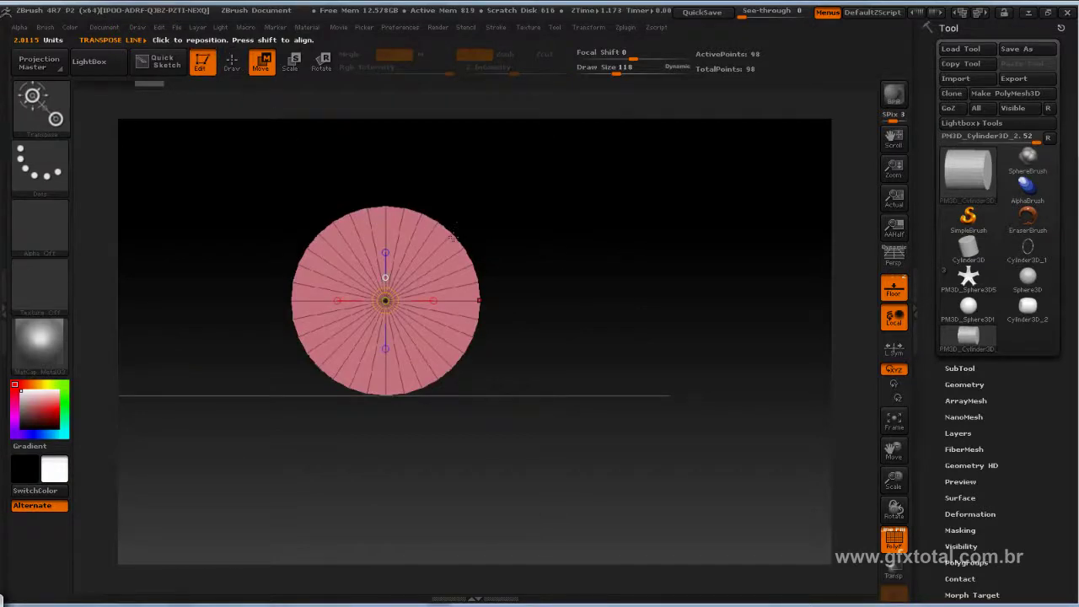
Face the cylinder's end cap and mask its outer ring using Scale transpose.
drag(452, 237, 681, 146)
drag(481, 300, 625, 300)
mouse_move(257, 184)
shift+mouse_down()
mouse_move(303, 128)
mouse_move(279, 197)
shift+mouse_up()
mouse_move(197, 204)
ctrl+shift+mouse_down()
mouse_move(401, 306)
mouse_move(481, 366)
ctrl+shift+mouse_up()
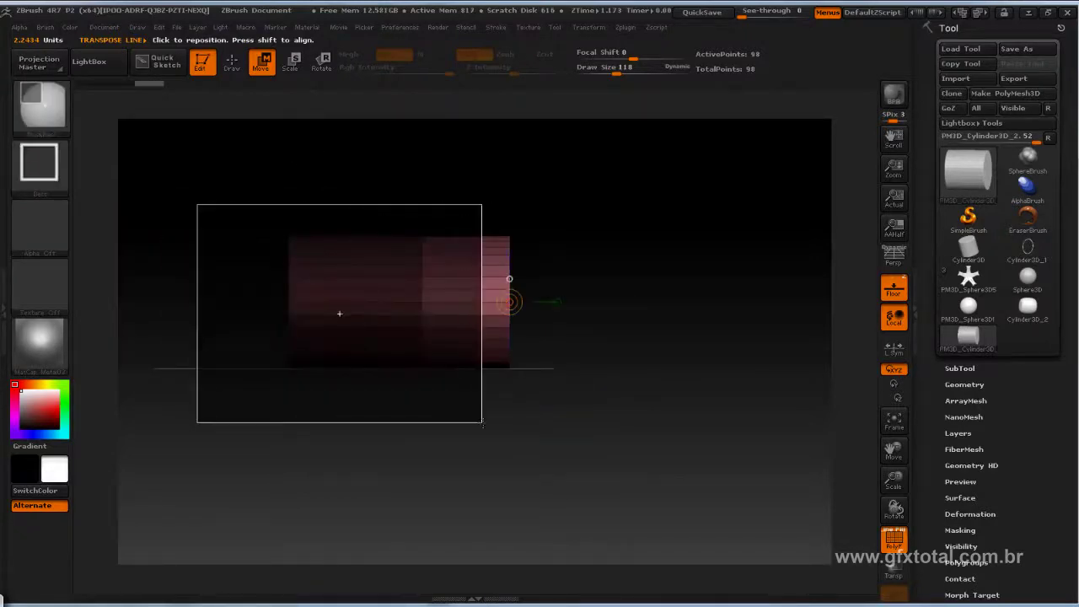
mouse_move(552, 291)
shift+mouse_down()
mouse_move(638, 212)
mouse_move(667, 279)
mouse_move(603, 258)
shift+mouse_up()
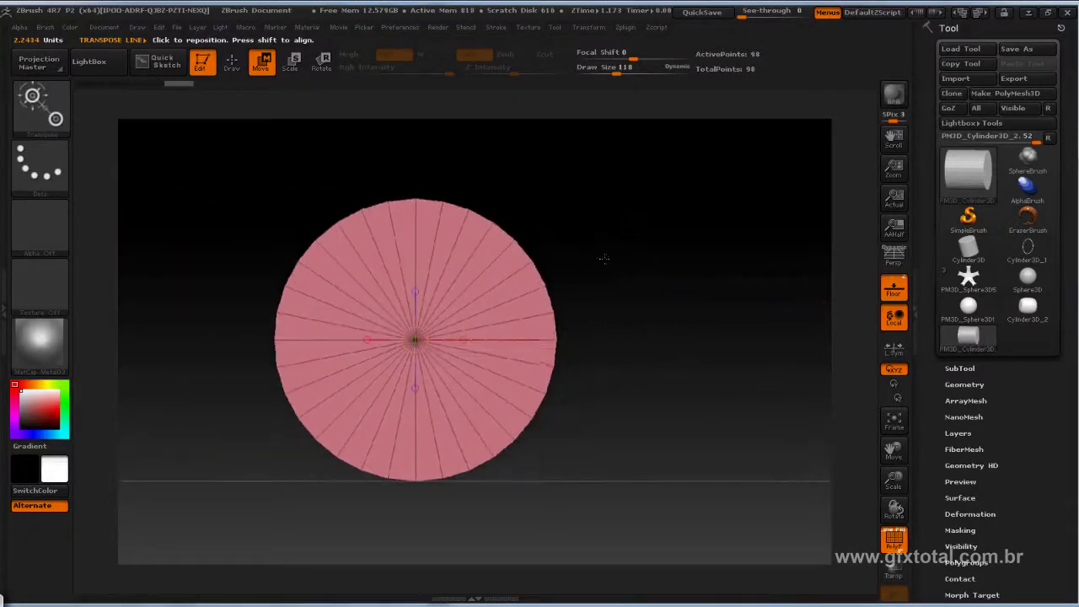
click(292, 61)
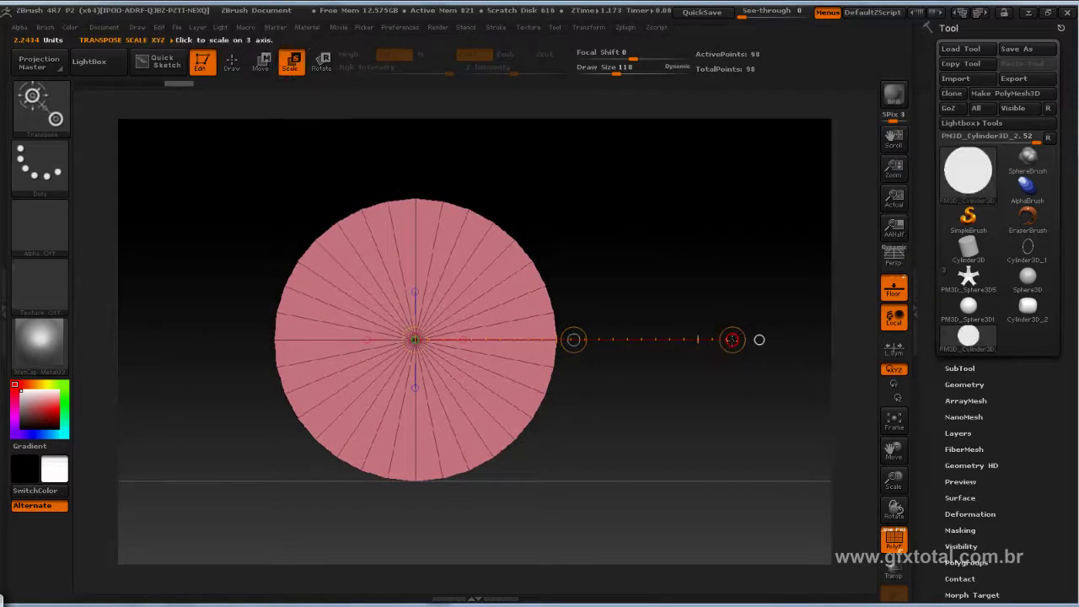
mouse_move(758, 340)
ctrl+mouse_down()
mouse_move(474, 343)
mouse_move(730, 337)
mouse_move(579, 253)
mouse_move(405, 198)
ctrl+mouse_up()
Taper the end into a neck and extrude a long thin shaft, then return to Draw.
click(262, 63)
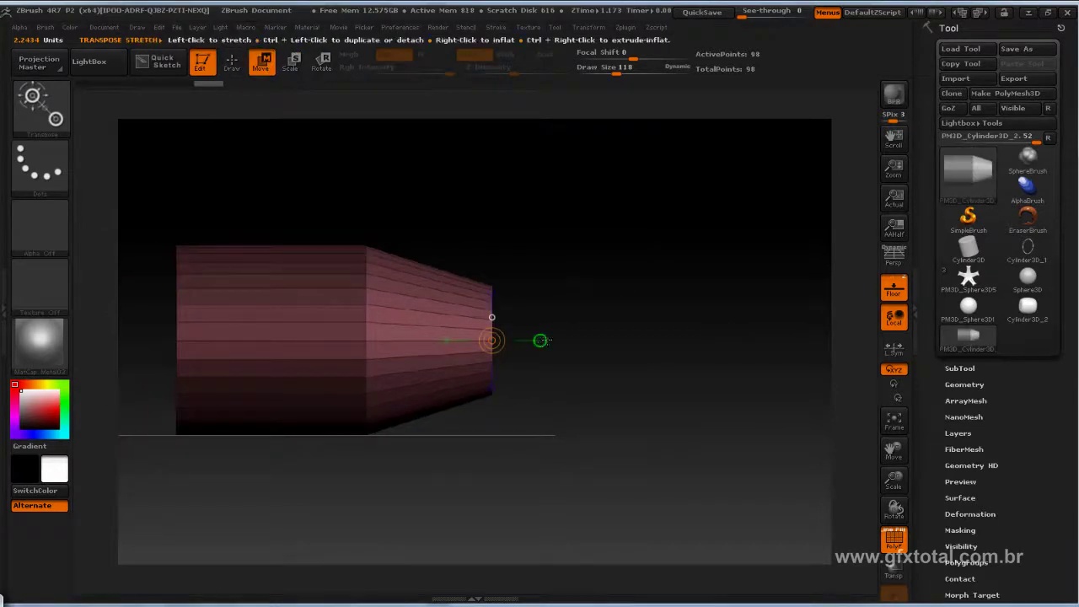
drag(491, 340, 705, 340)
drag(597, 340, 525, 340)
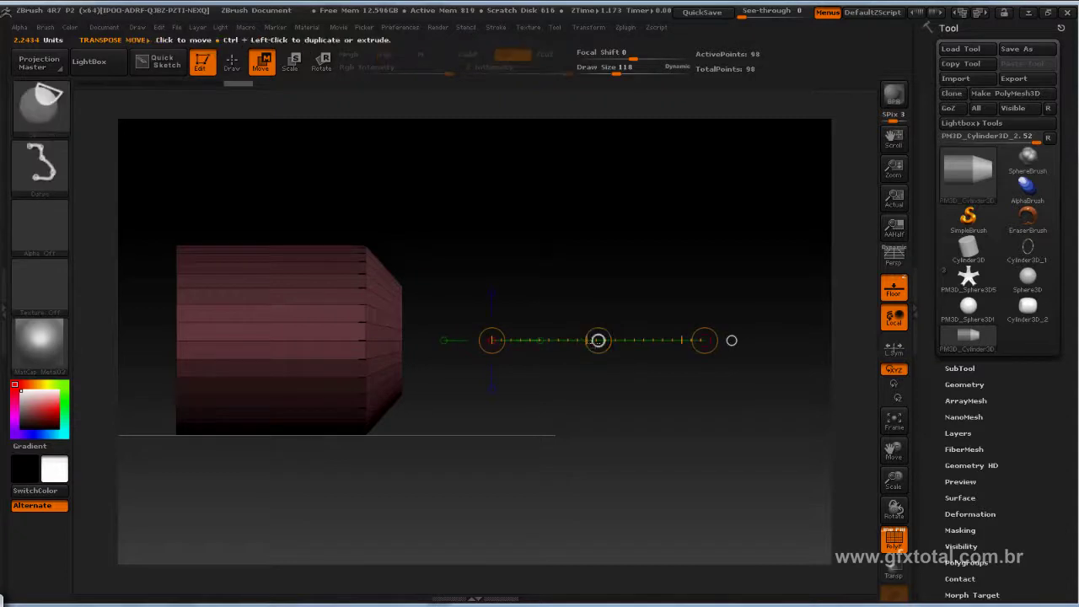
ctrl+drag(598, 341, 704, 341)
alt+drag(524, 337, 523, 421)
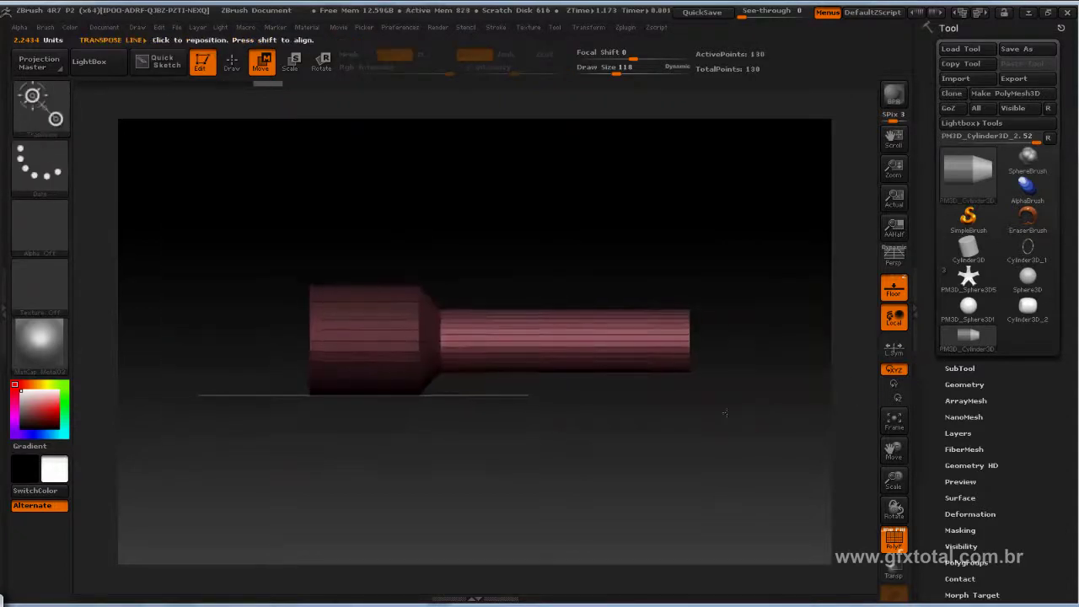
ctrl+drag(460, 369, 656, 369)
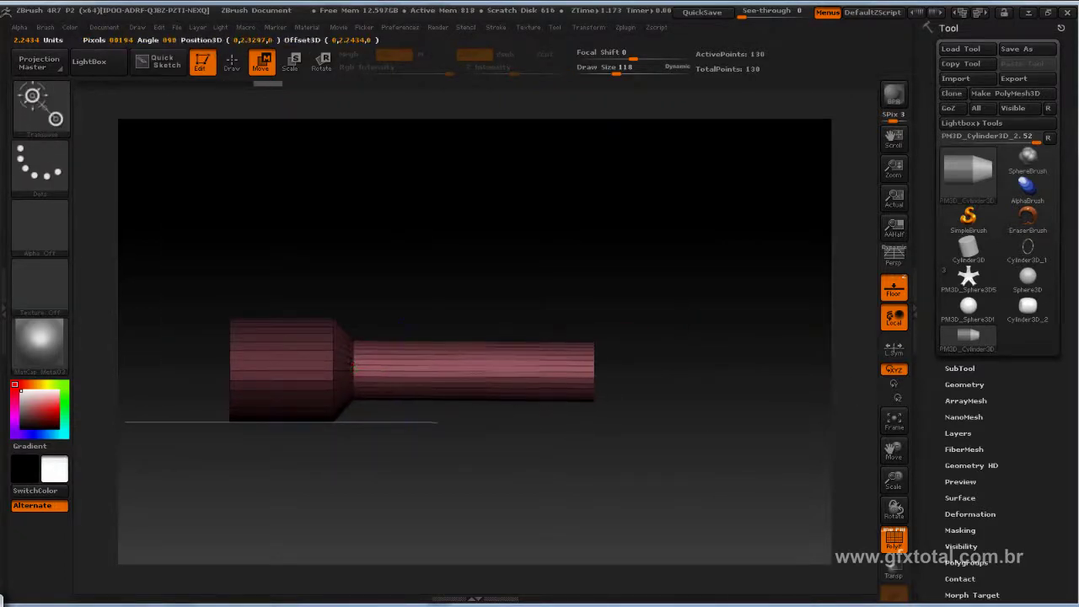
mouse_move(545, 369)
mouse_down()
mouse_move(417, 225)
mouse_move(424, 245)
mouse_up()
key(q)
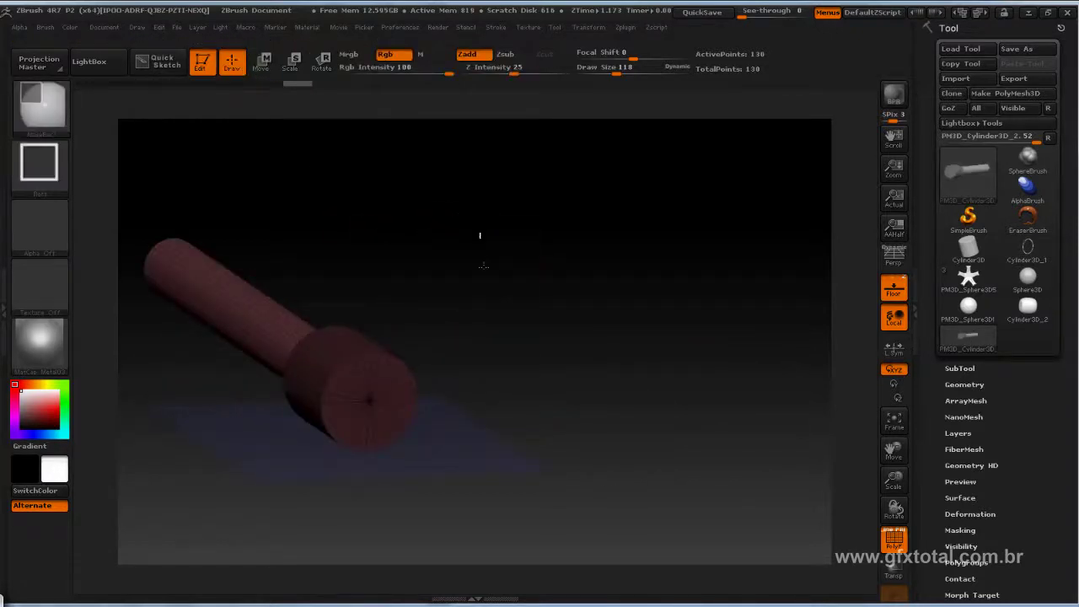
mouse_move(711, 390)
shift+mouse_down()
mouse_move(713, 329)
mouse_move(646, 326)
shift+mouse_up()
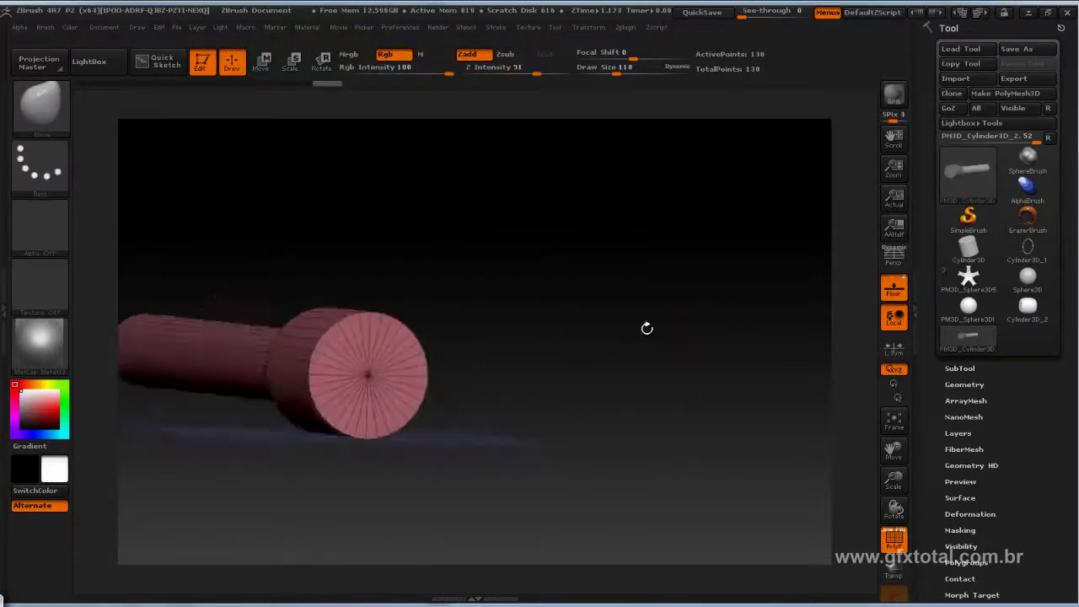
Insert PM3D_Cylinder3D_2 into the wheel as a subtool and turn on Transp.
click(970, 278)
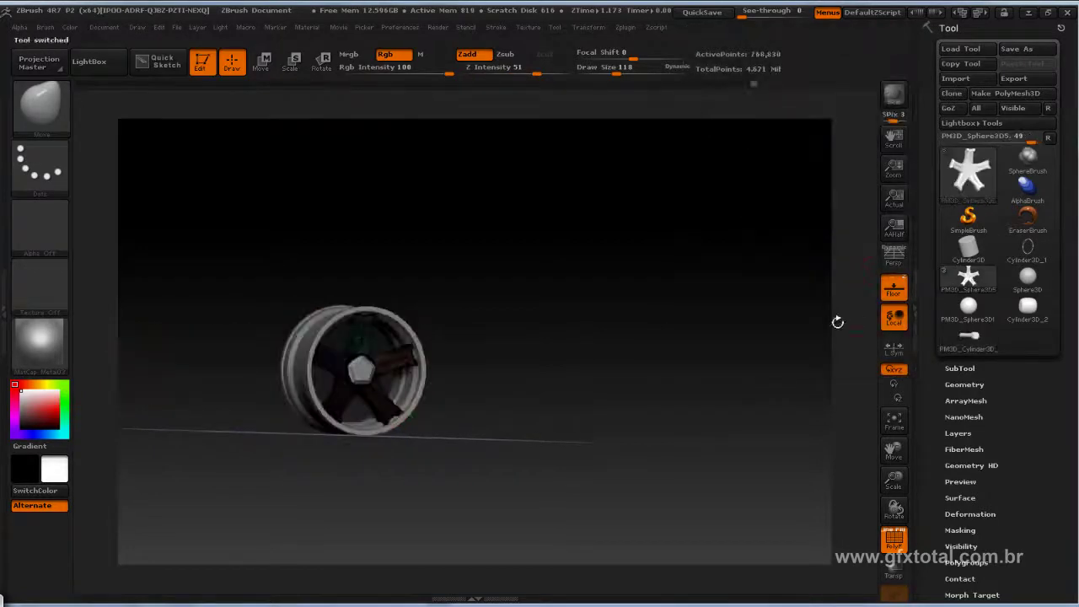
mouse_move(697, 314)
mouse_down()
mouse_move(653, 350)
mouse_move(730, 331)
mouse_up()
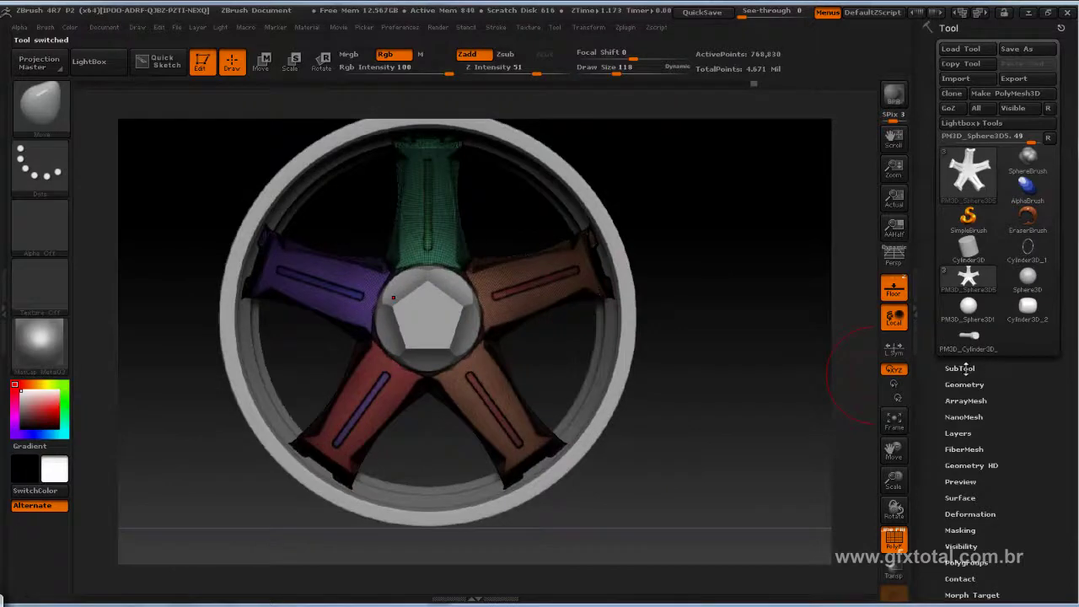
click(960, 367)
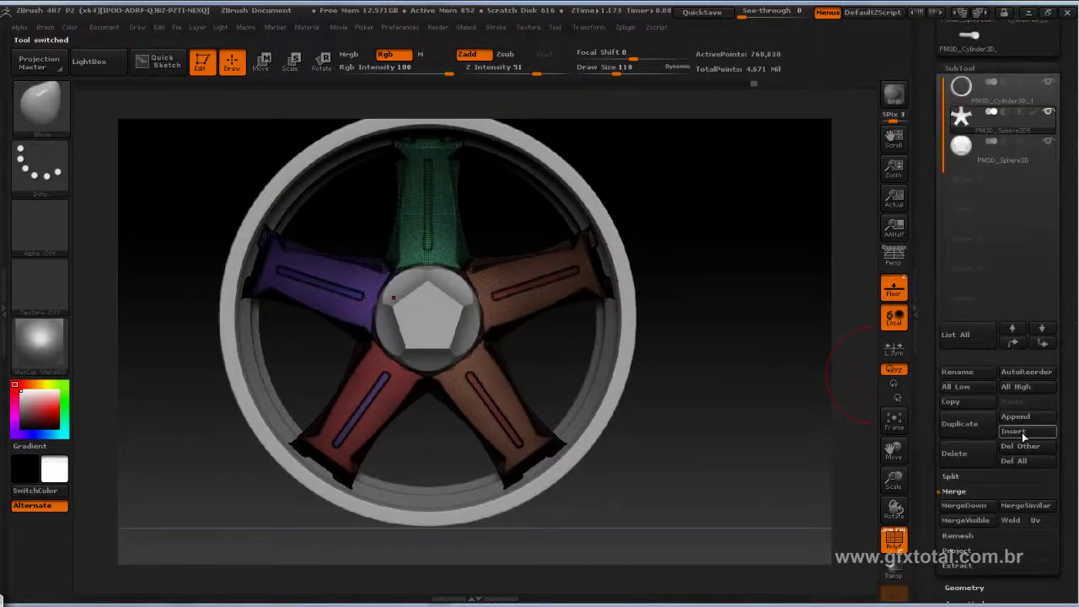
click(1022, 434)
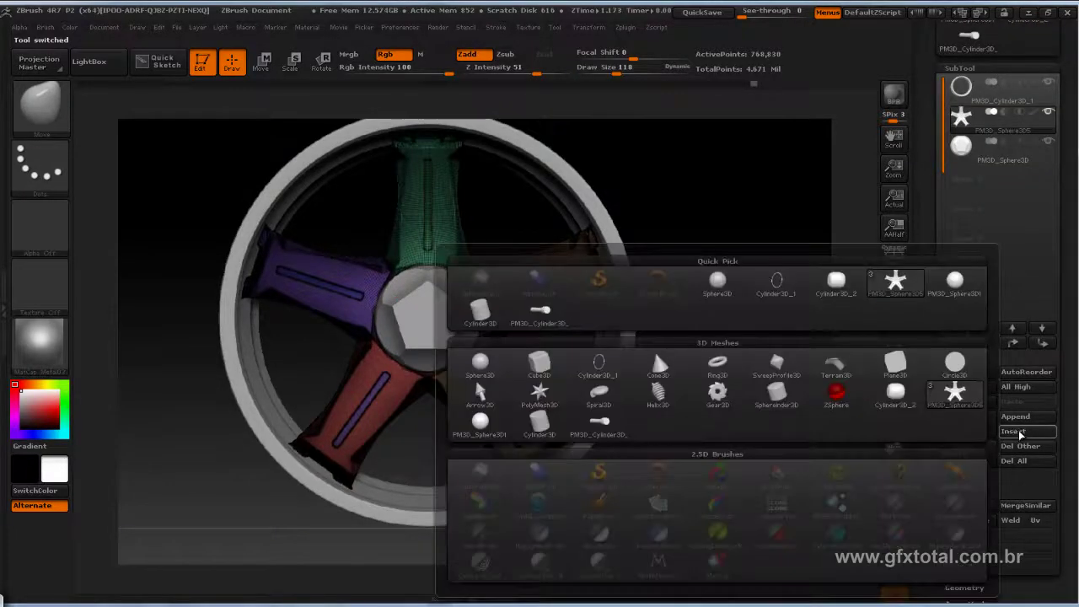
click(600, 425)
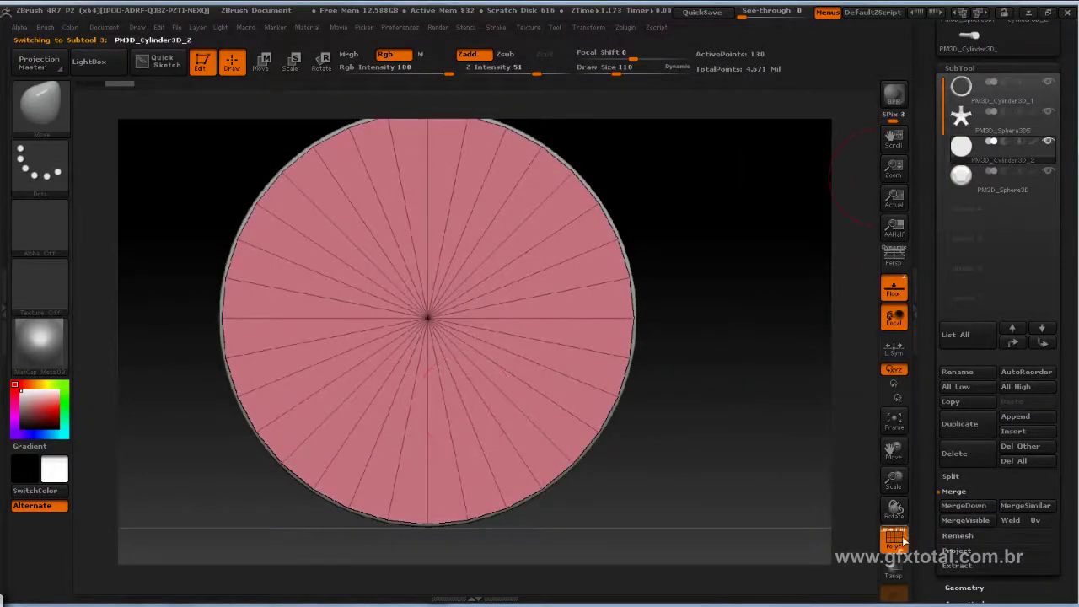
click(892, 572)
Shrink the inserted cylinder with Deformation Size to a short bolt-sized stub.
drag(728, 418, 811, 325)
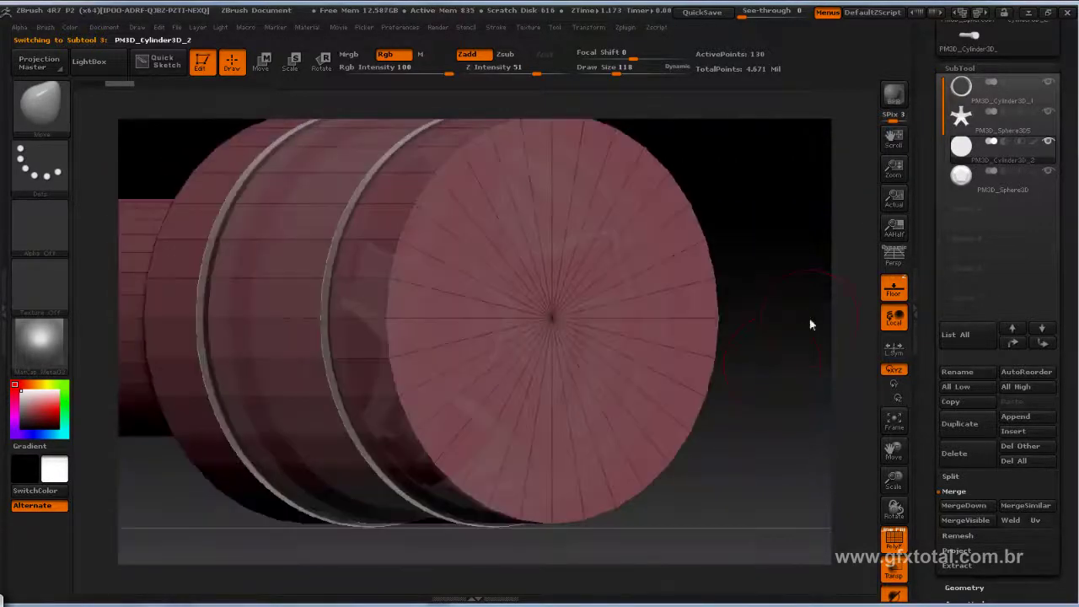
scroll(987, 256, down, 10)
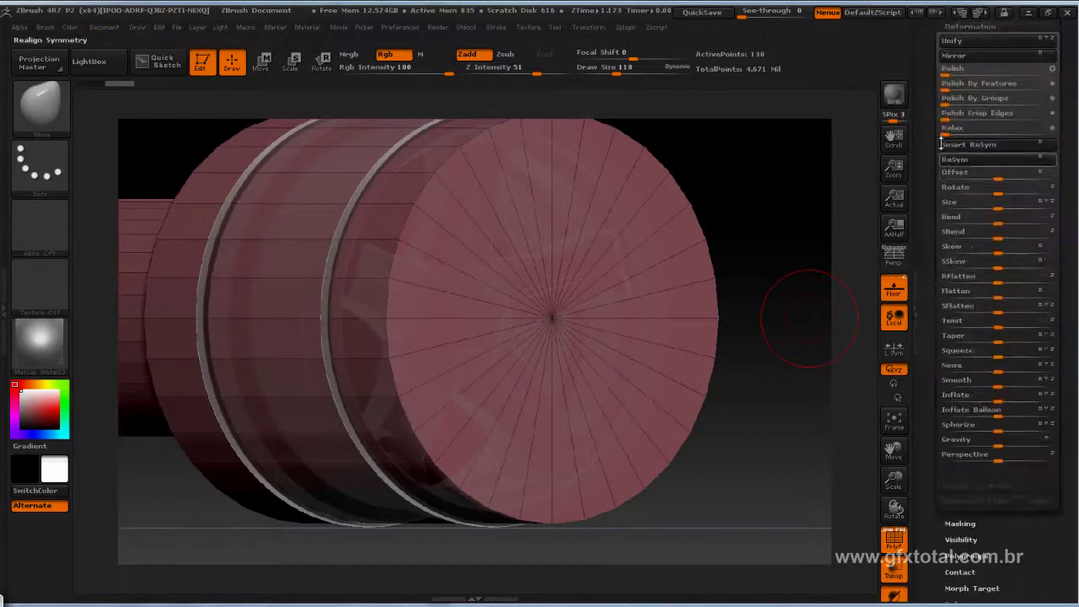
drag(991, 206, 948, 203)
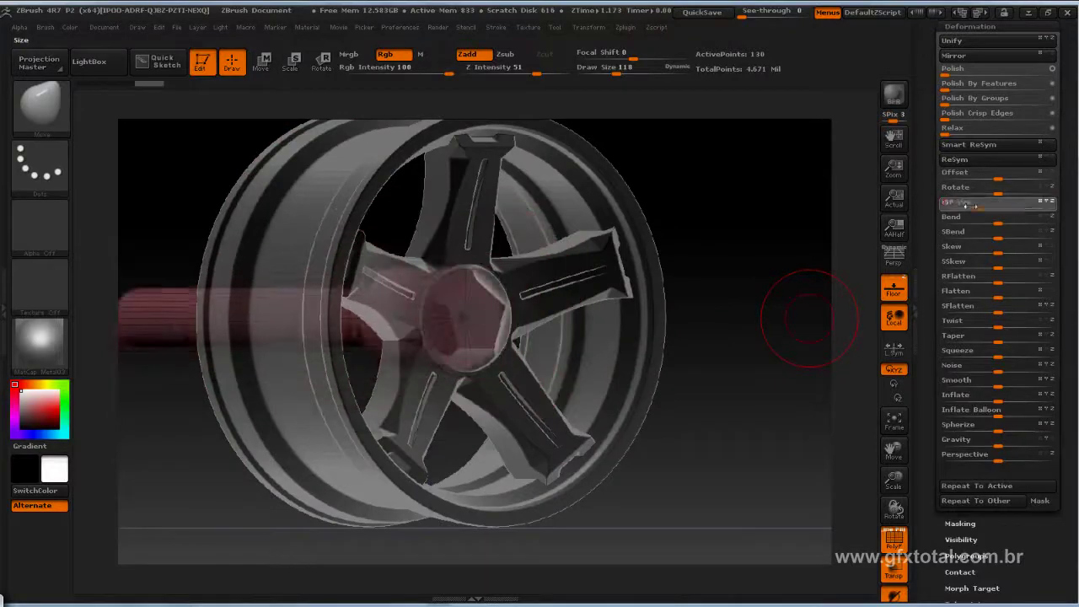
drag(991, 204, 961, 205)
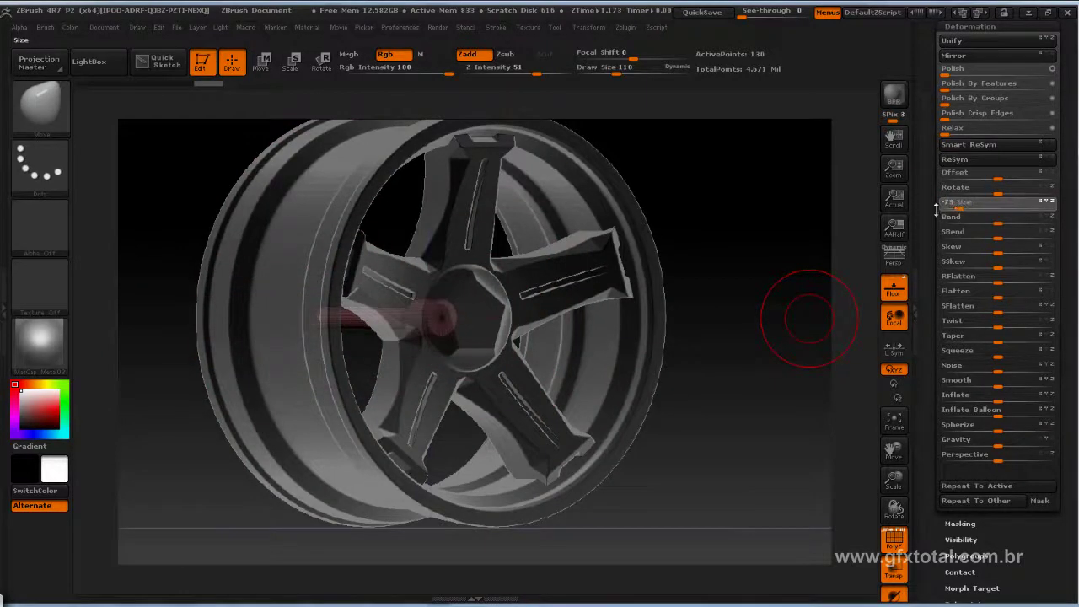
shift+drag(761, 282, 506, 211)
Slide the red cylinder through the hub with the Move transpose line.
click(264, 61)
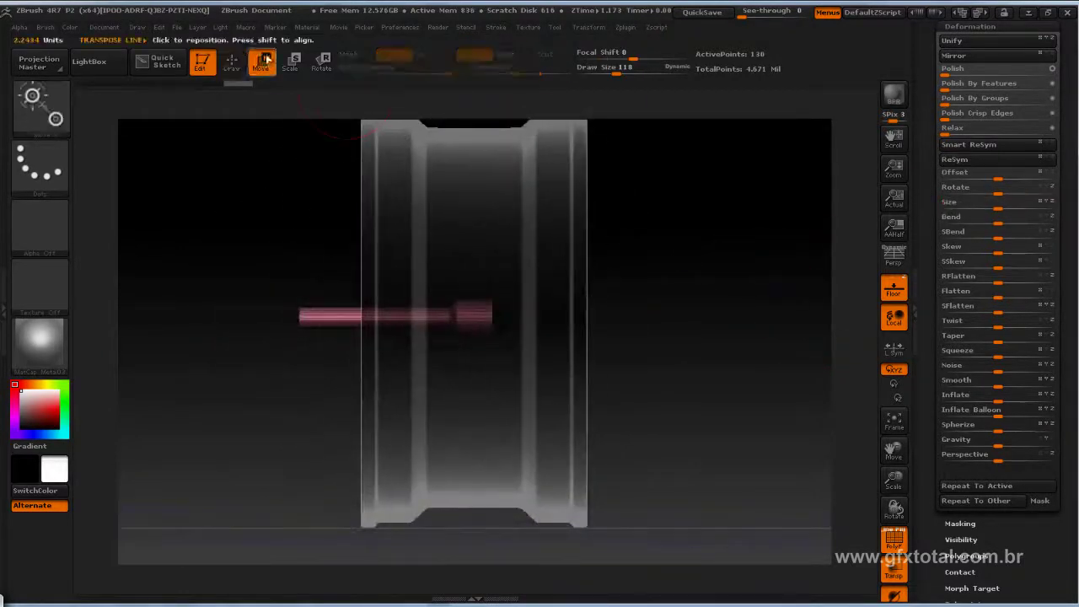
drag(465, 315, 749, 316)
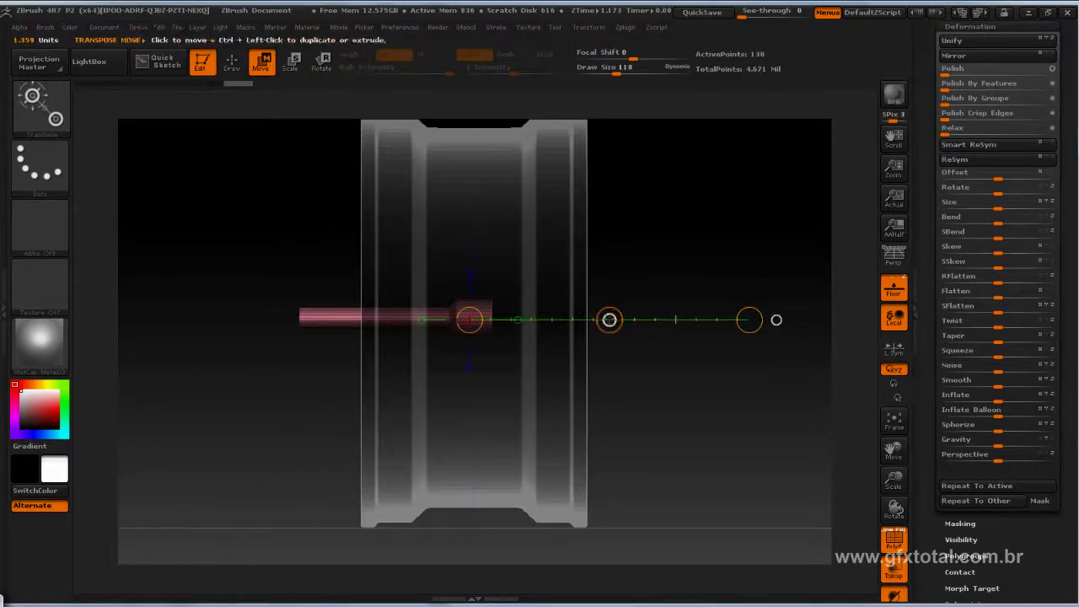
mouse_move(607, 315)
mouse_down()
mouse_move(668, 316)
mouse_move(704, 405)
mouse_move(764, 323)
mouse_move(764, 253)
mouse_up()
shift+drag(691, 337, 656, 374)
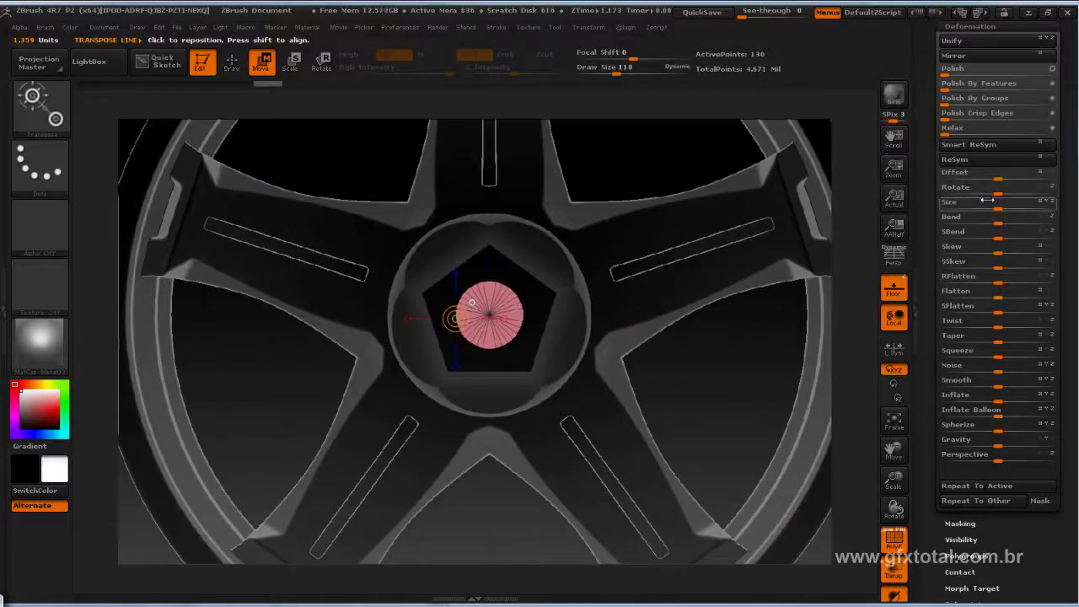
drag(986, 200, 971, 209)
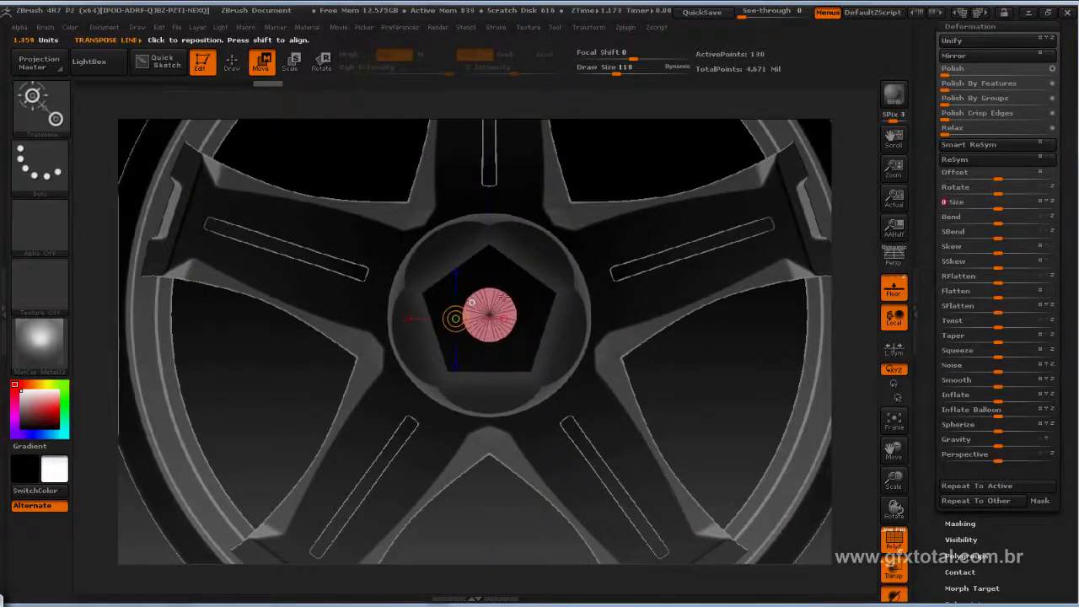
Raise the bolt just above the hub centre, then return to Draw.
mouse_move(772, 373)
alt+mouse_down()
mouse_move(472, 301)
mouse_move(504, 159)
alt+mouse_up()
drag(504, 236, 504, 127)
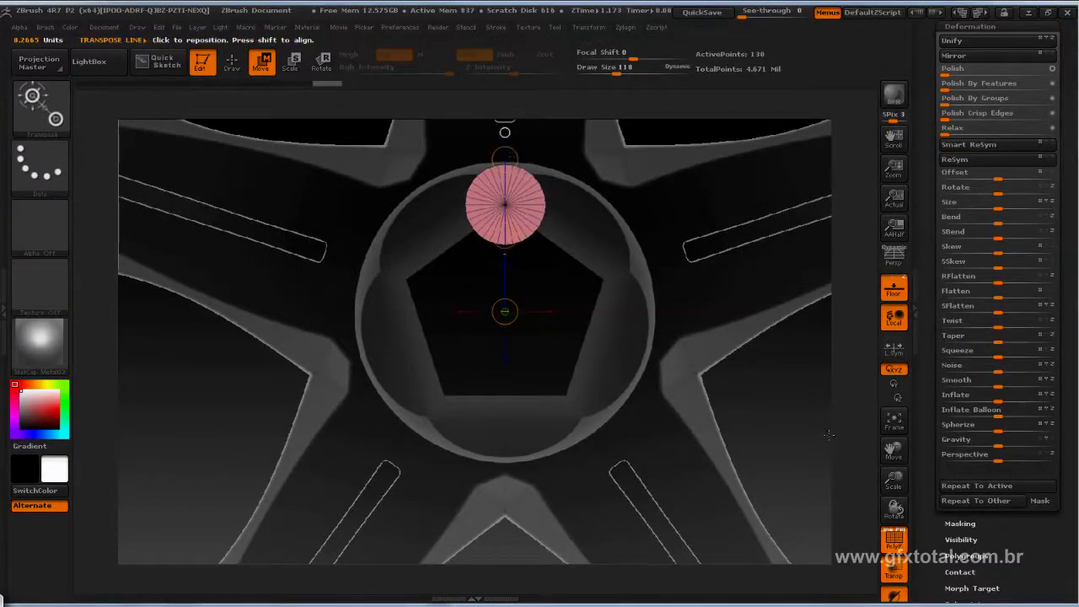
mouse_move(828, 435)
alt+mouse_down()
mouse_move(829, 472)
mouse_move(538, 319)
alt+mouse_up()
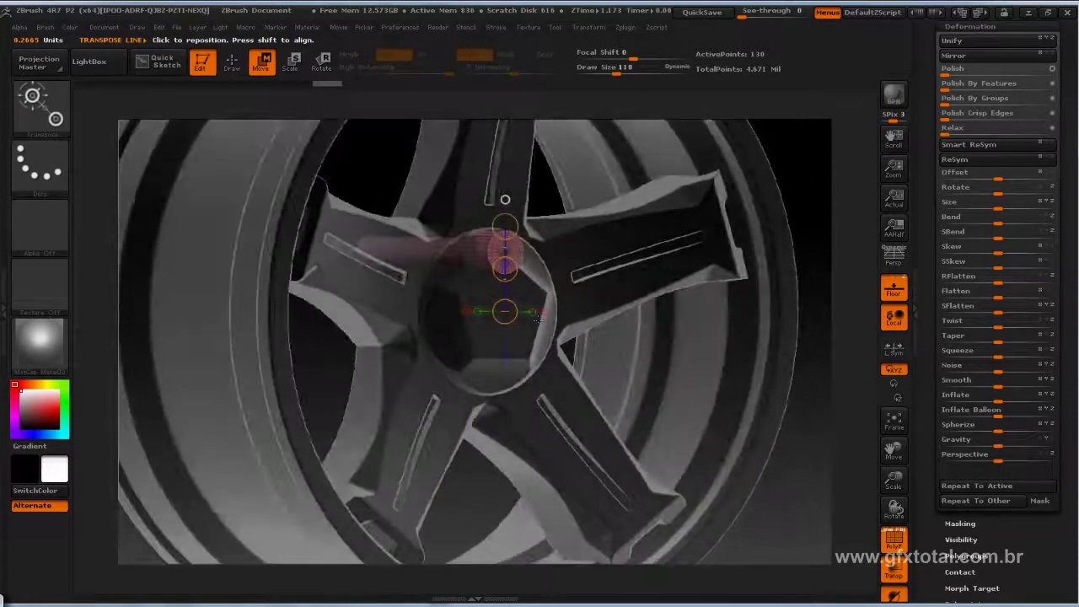
shift+drag(841, 321, 832, 315)
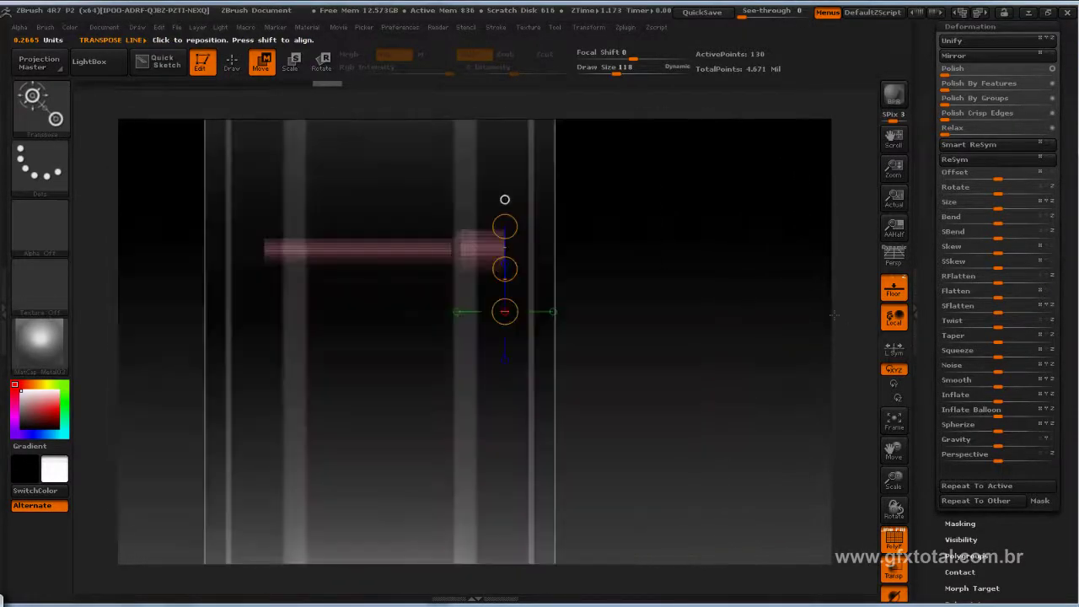
click(552, 305)
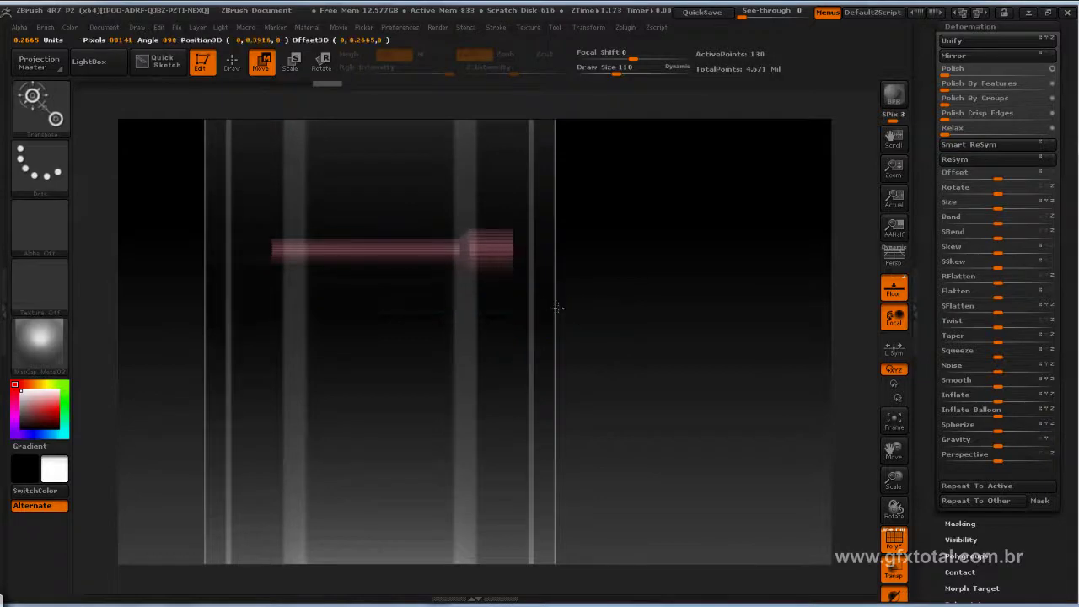
drag(691, 380, 633, 480)
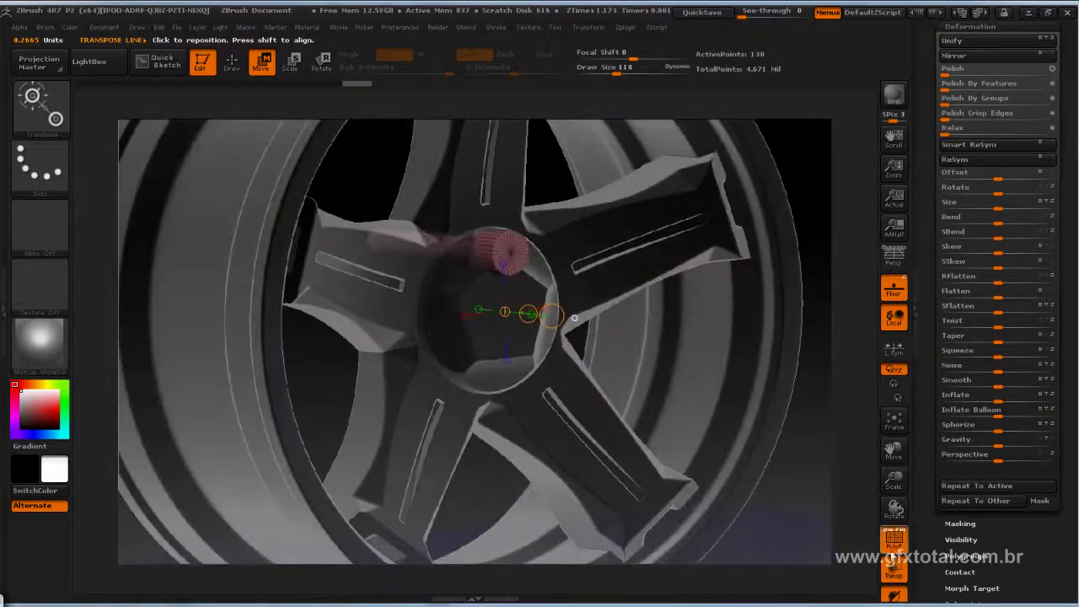
drag(851, 564, 649, 382)
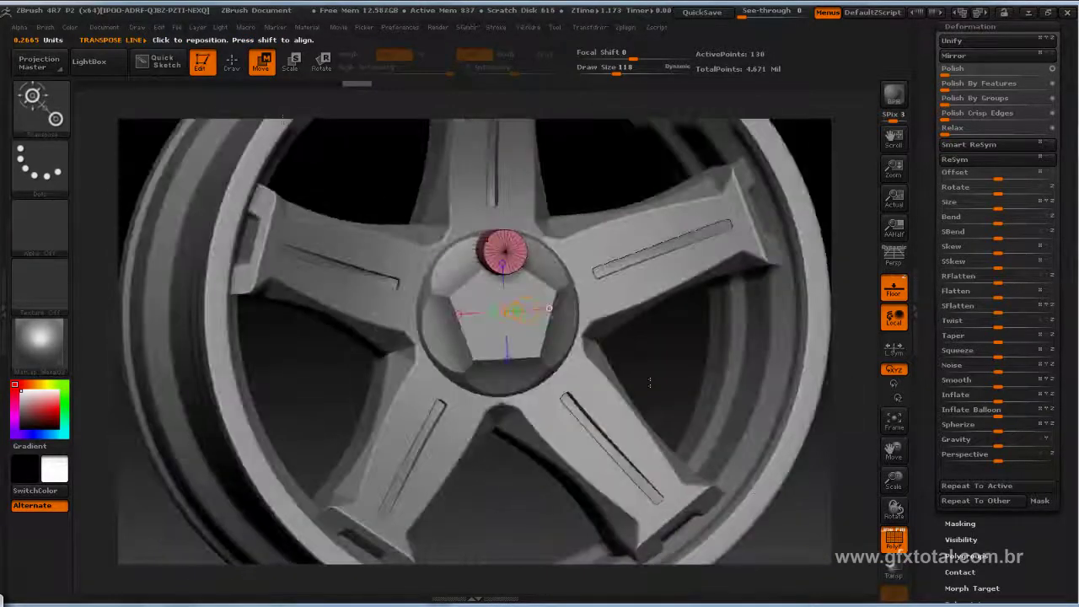
click(233, 64)
Duplicate the bolt subtool four times, stacking the copies at the same spot.
shift+drag(742, 253, 784, 274)
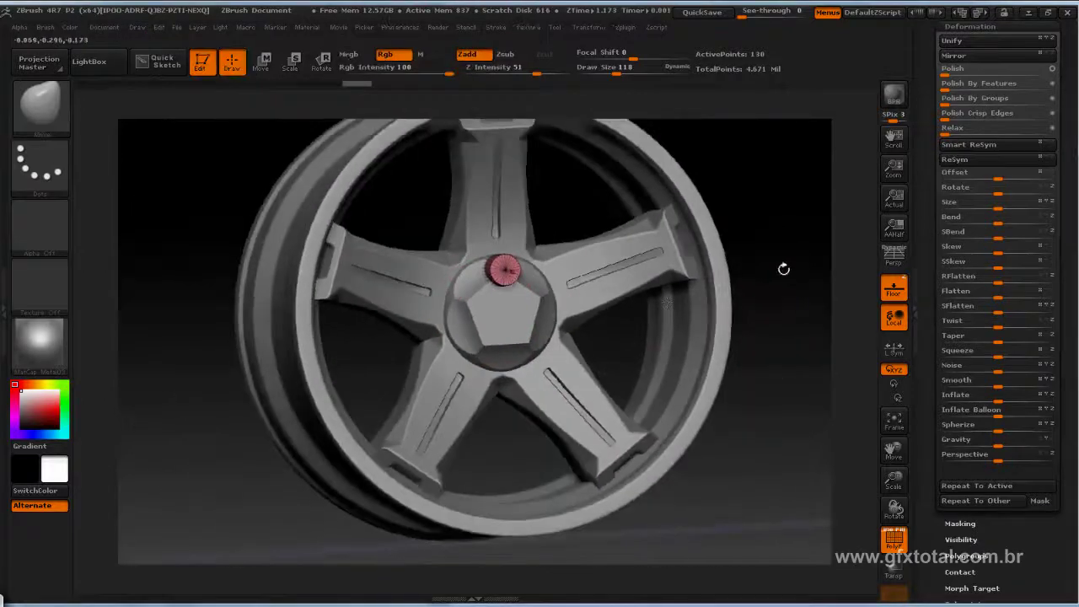
scroll(1020, 244, up, 5)
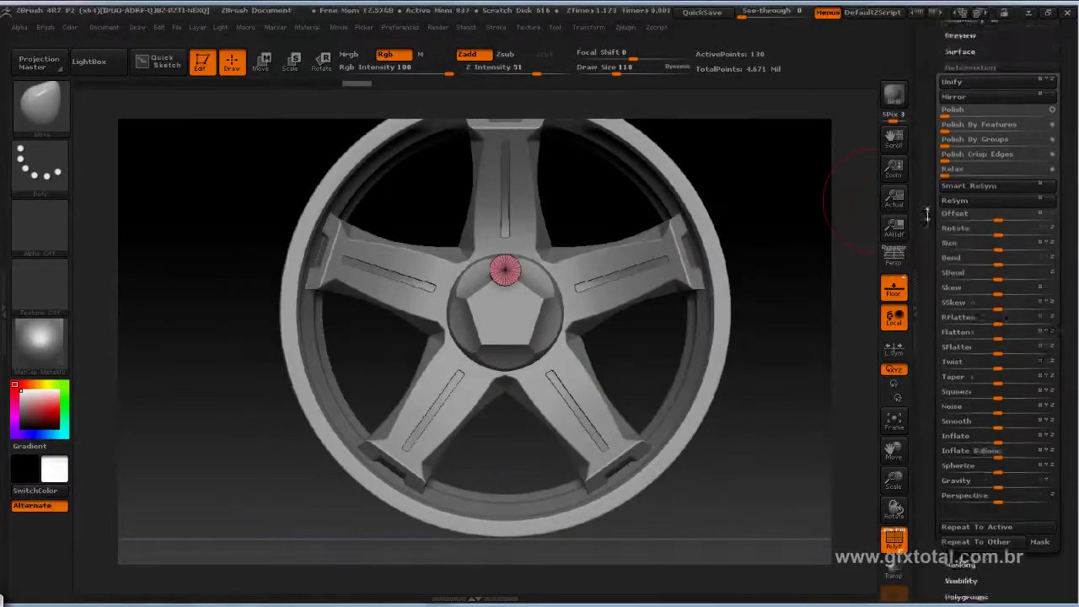
click(966, 219)
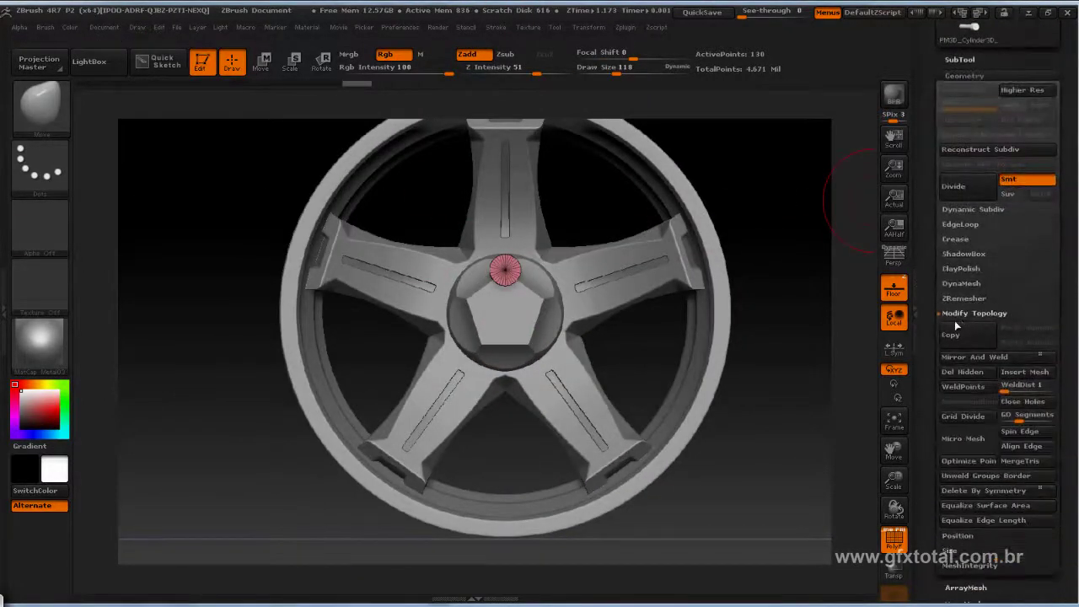
click(959, 59)
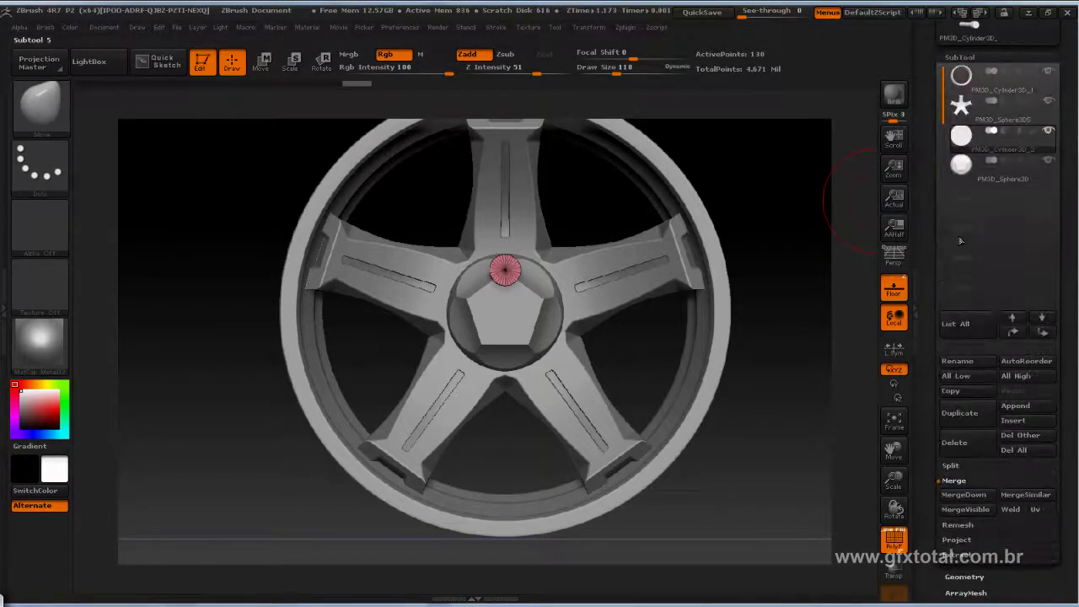
click(963, 415)
click(963, 415)
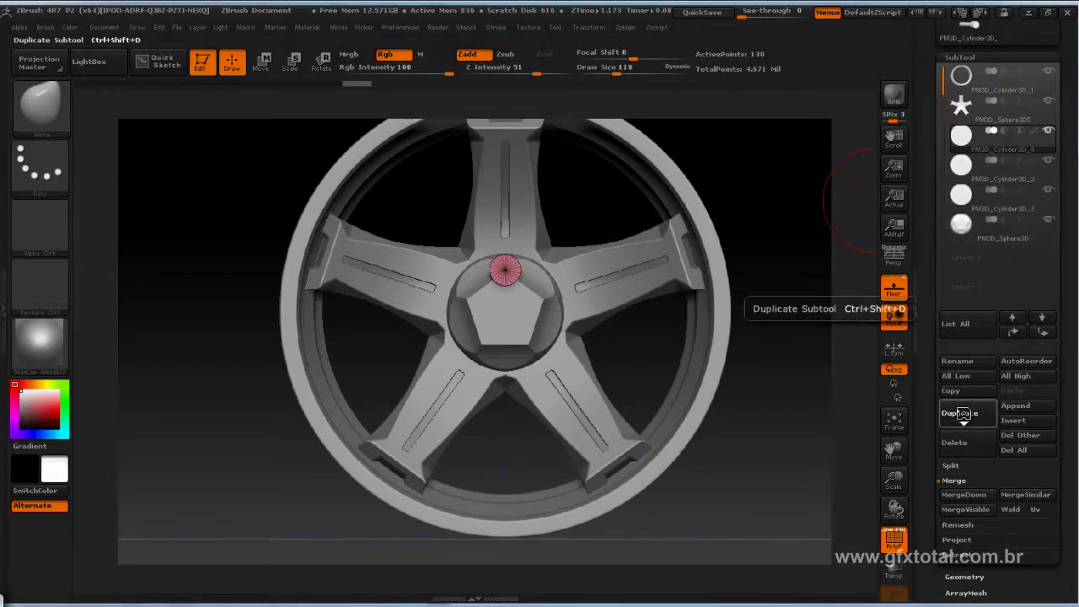
click(963, 416)
click(964, 415)
drag(928, 488, 927, 176)
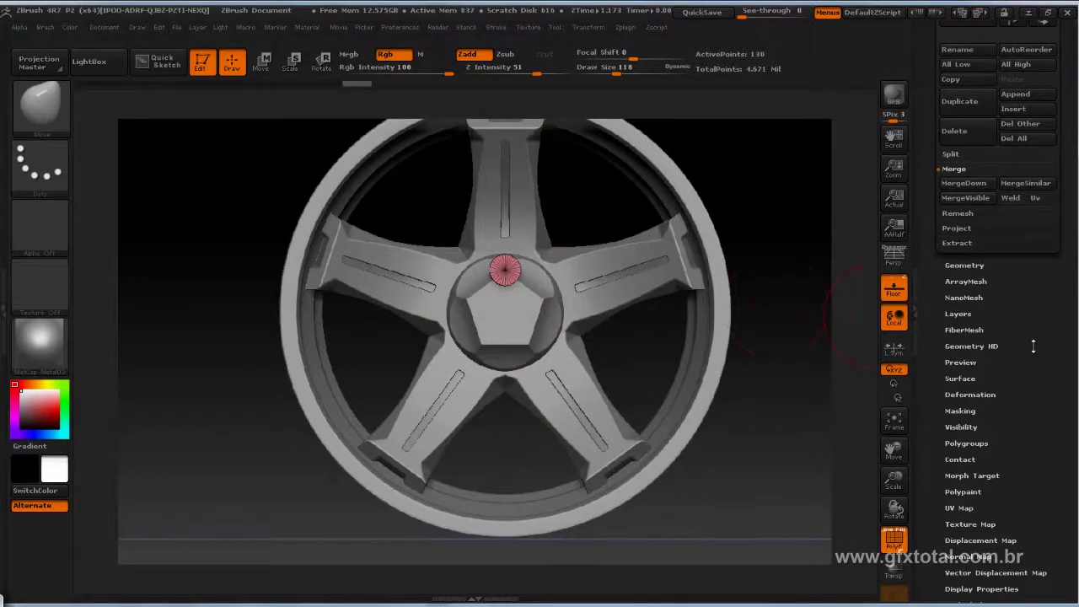
Swing one bolt copy around the hub with Deformation > Rotate to the lug position down-left of the first.
drag(1032, 354, 1033, 333)
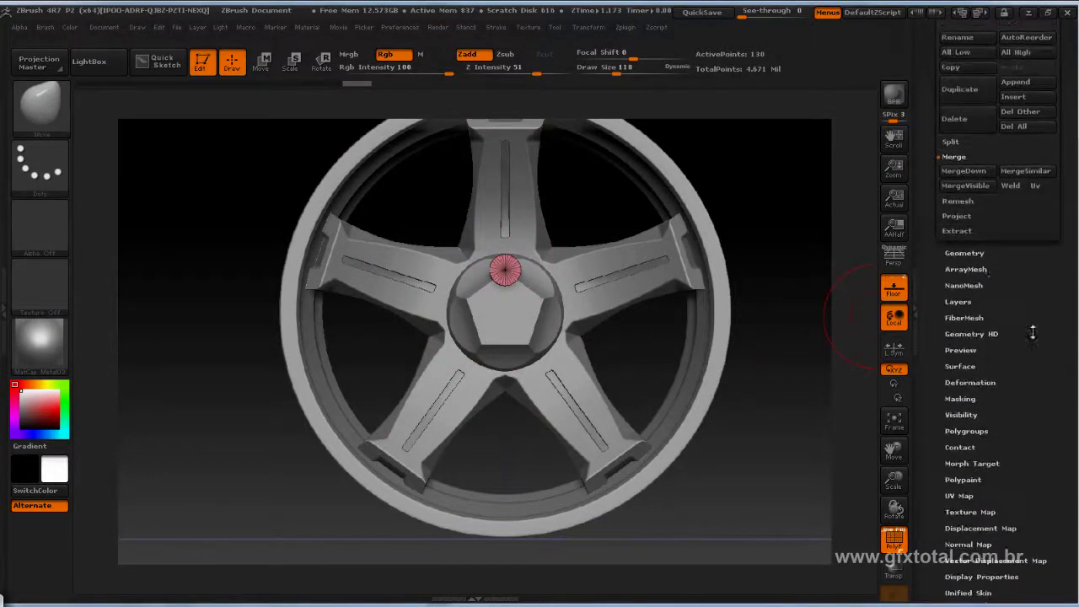
click(969, 383)
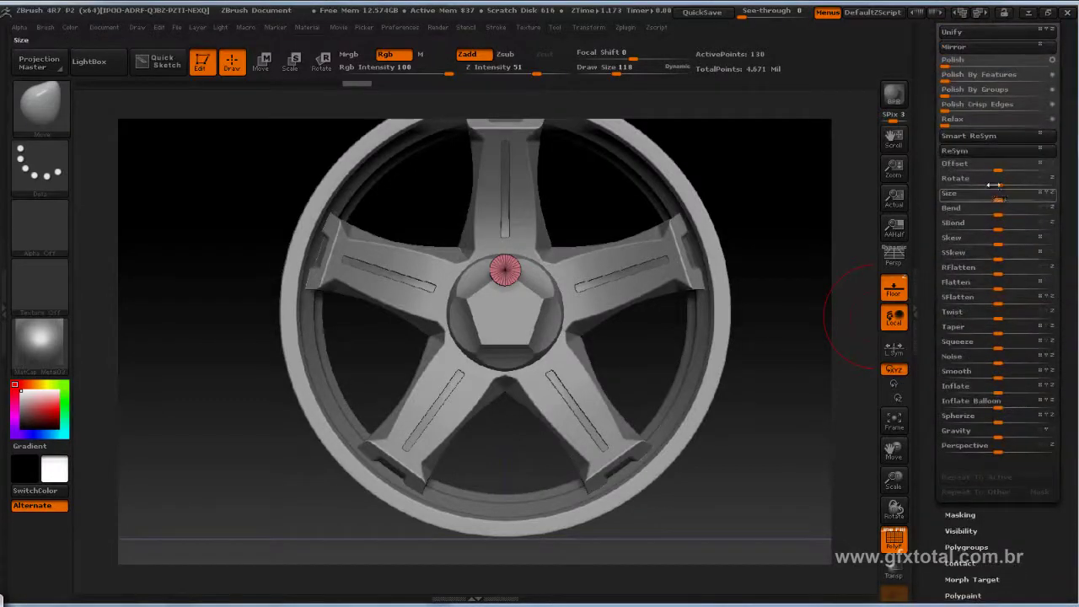
drag(983, 184, 990, 185)
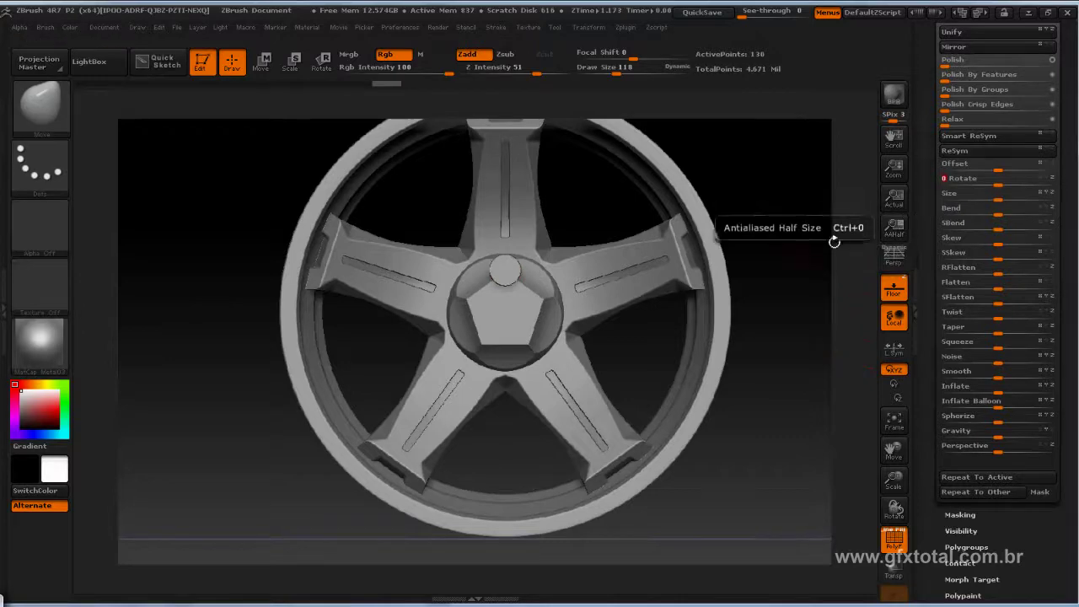
mouse_move(831, 234)
mouse_down()
mouse_move(811, 226)
mouse_move(771, 253)
mouse_up()
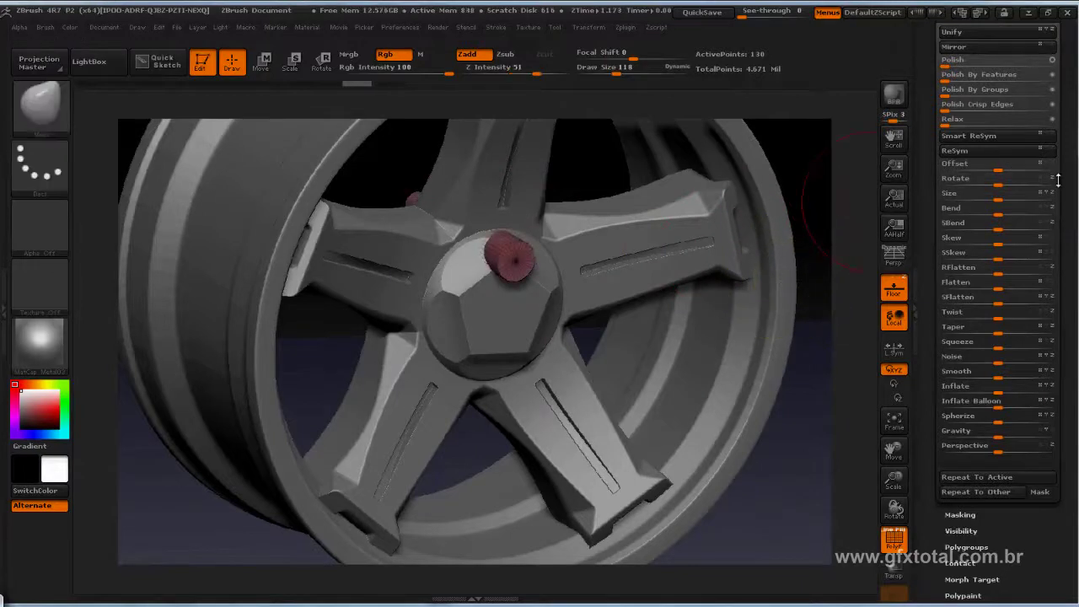
drag(944, 179, 1048, 181)
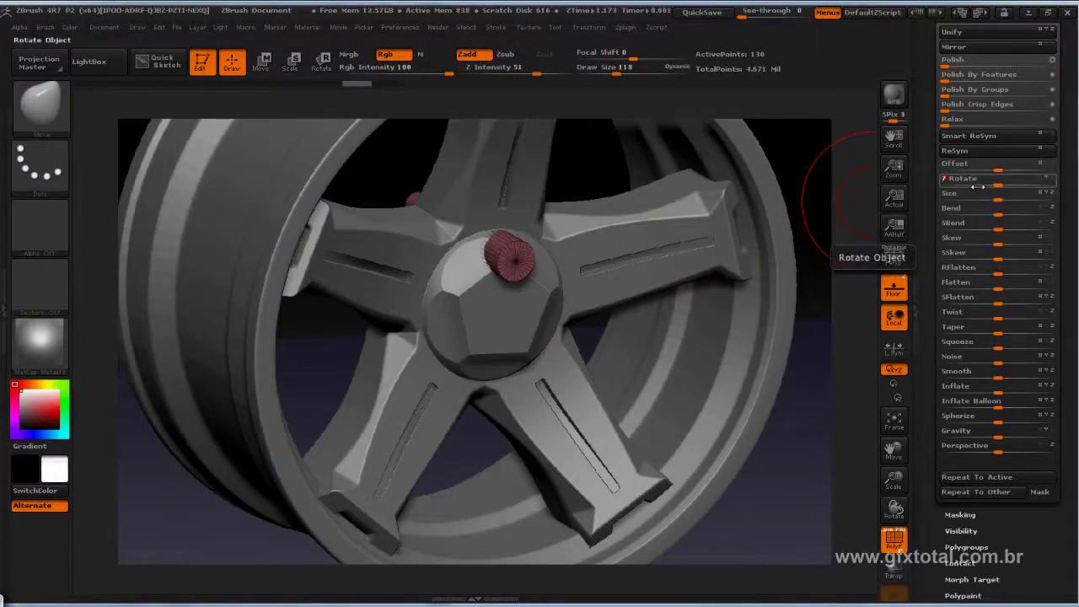
drag(976, 182, 836, 297)
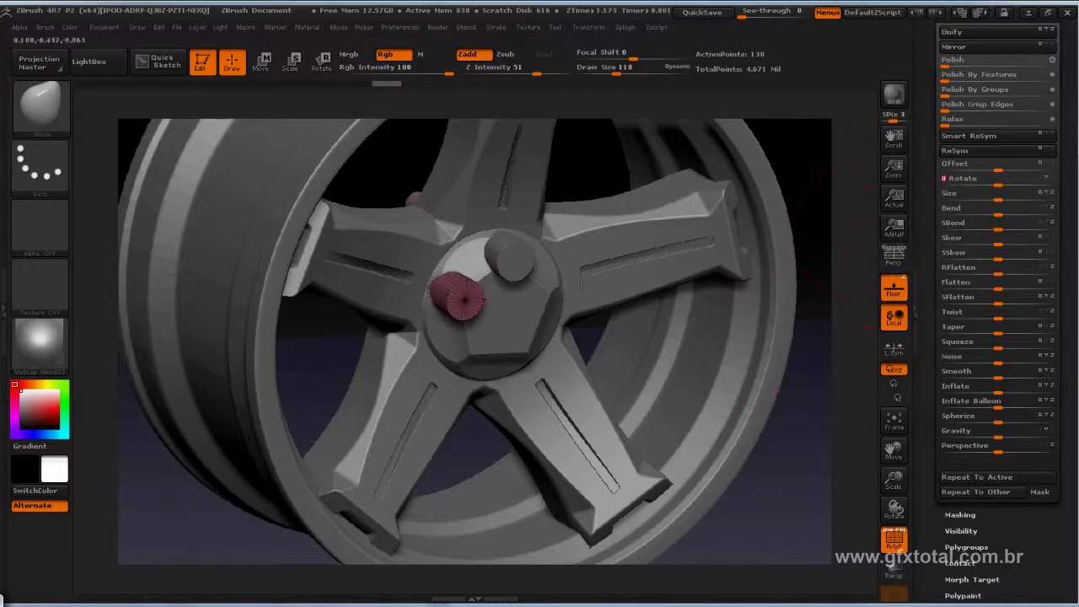
Activate a grey bolt copy, try a rotation and undo it, then select the next bolt copy.
alt+click(514, 253)
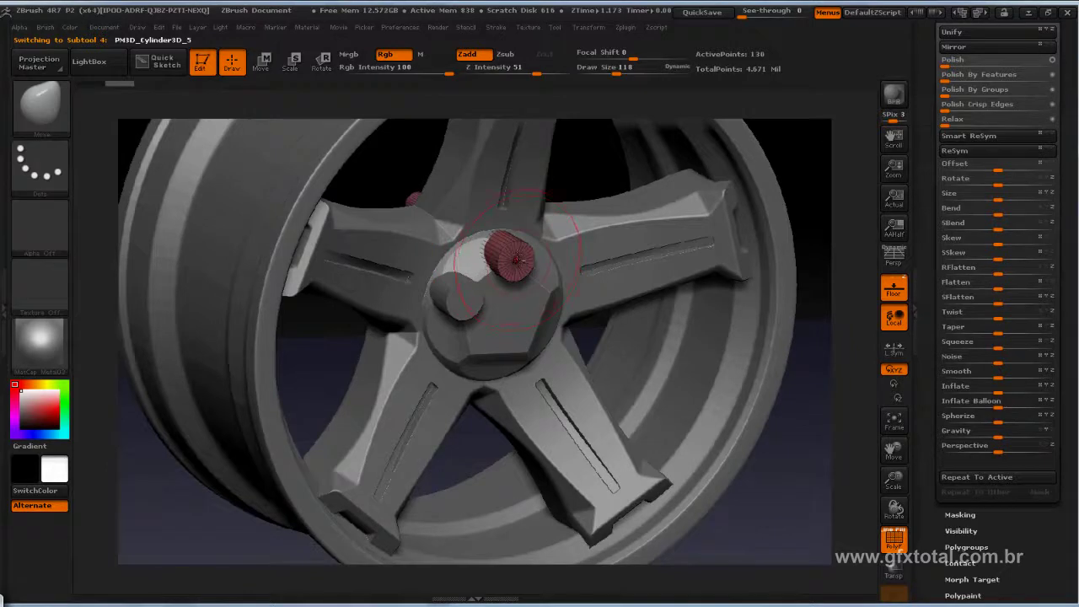
click(988, 182)
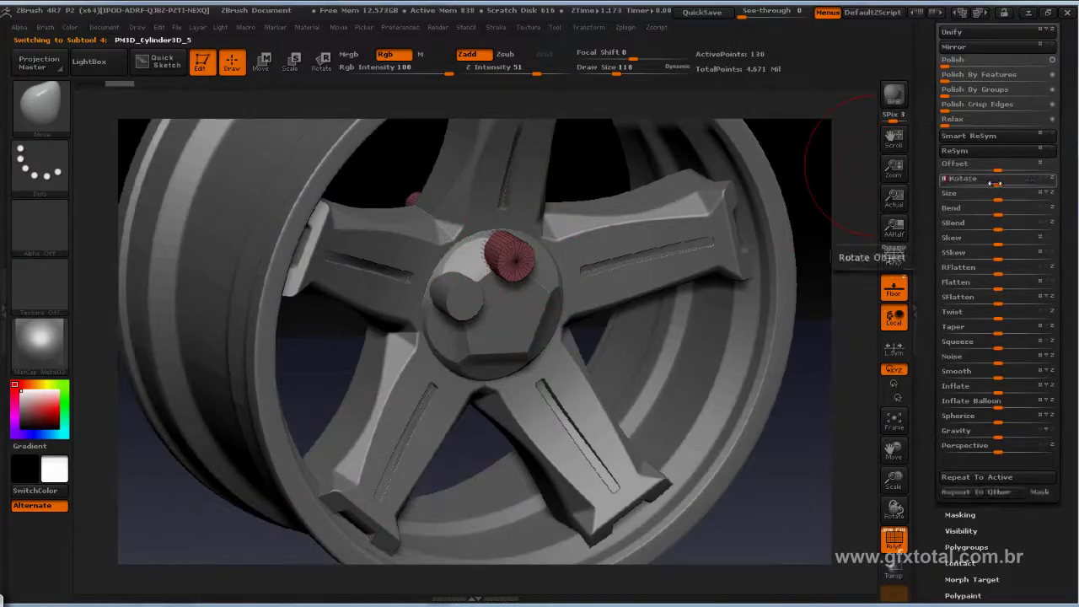
drag(986, 187, 988, 188)
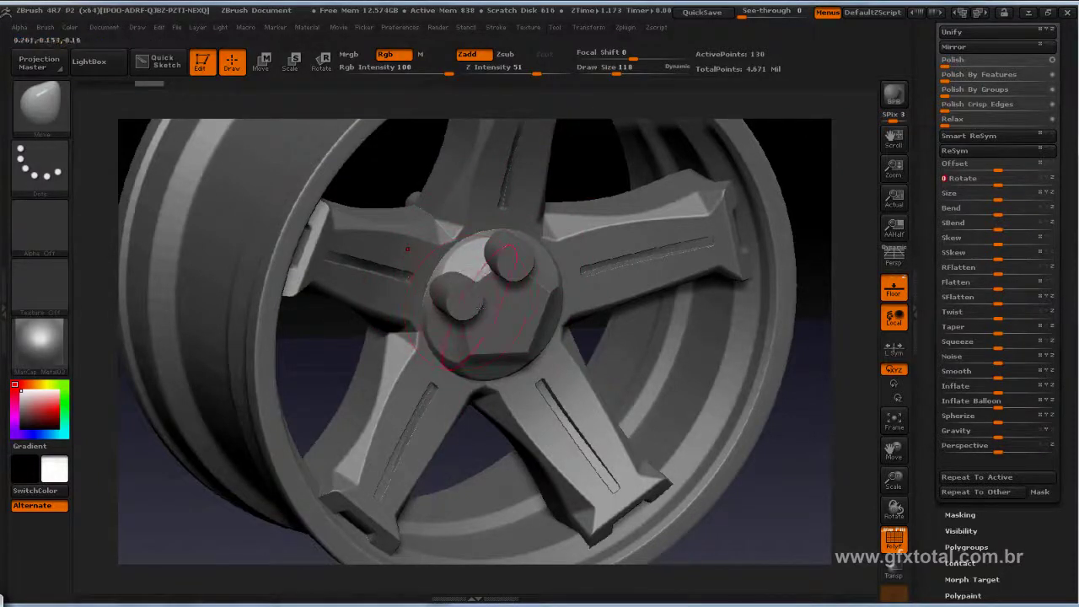
click(968, 151)
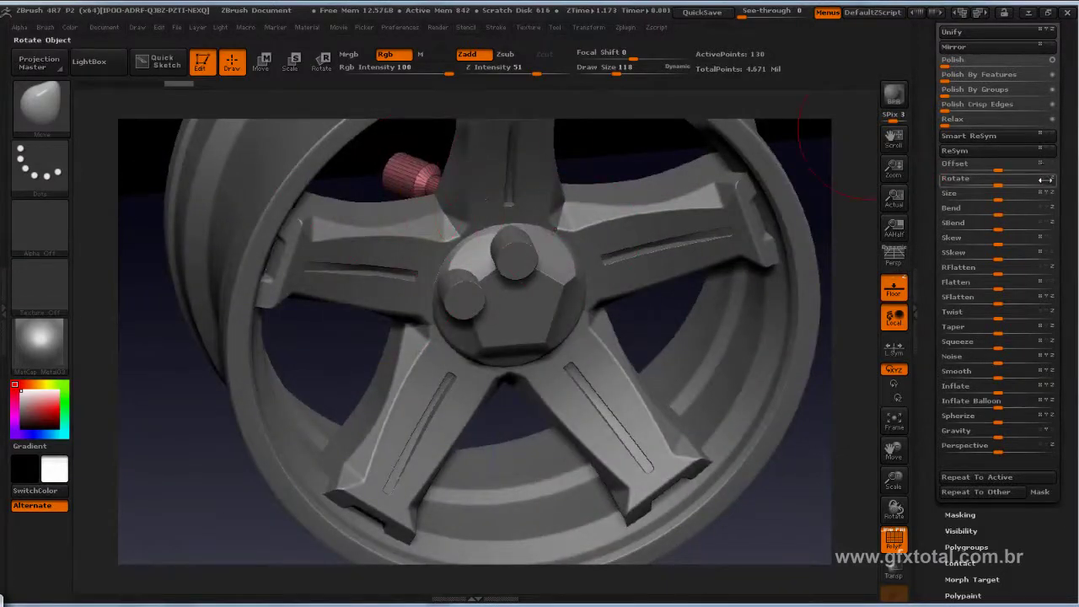
key(ctrl+z)
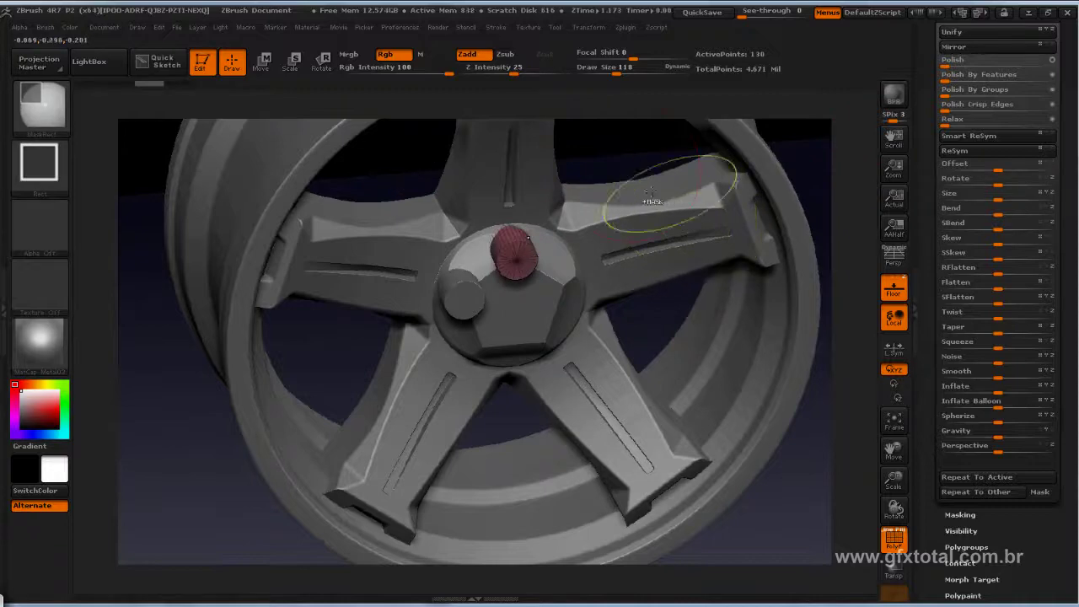
drag(598, 157, 674, 207)
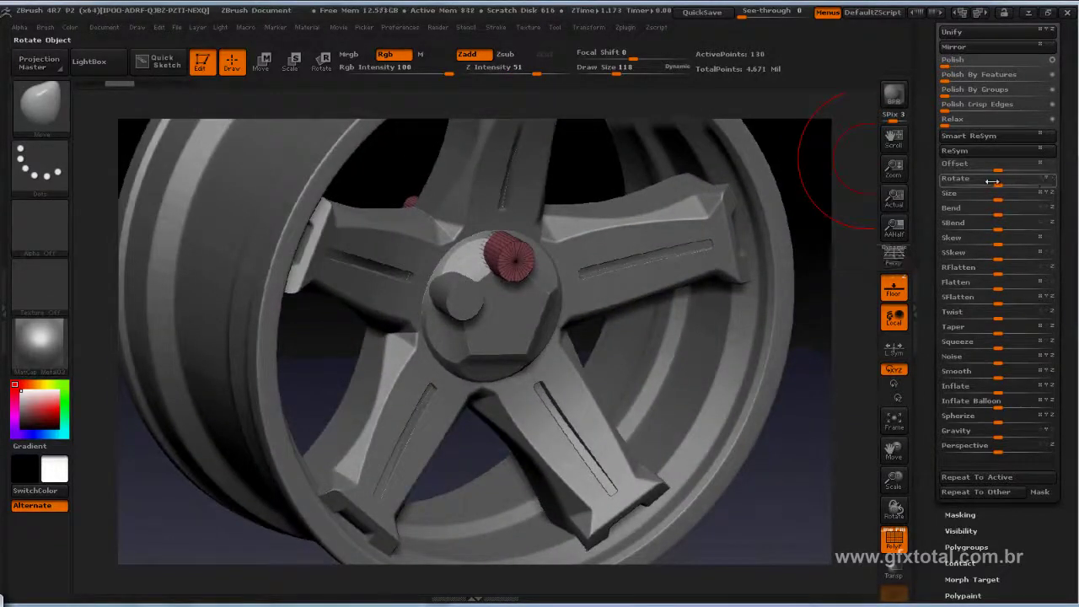
click(1049, 180)
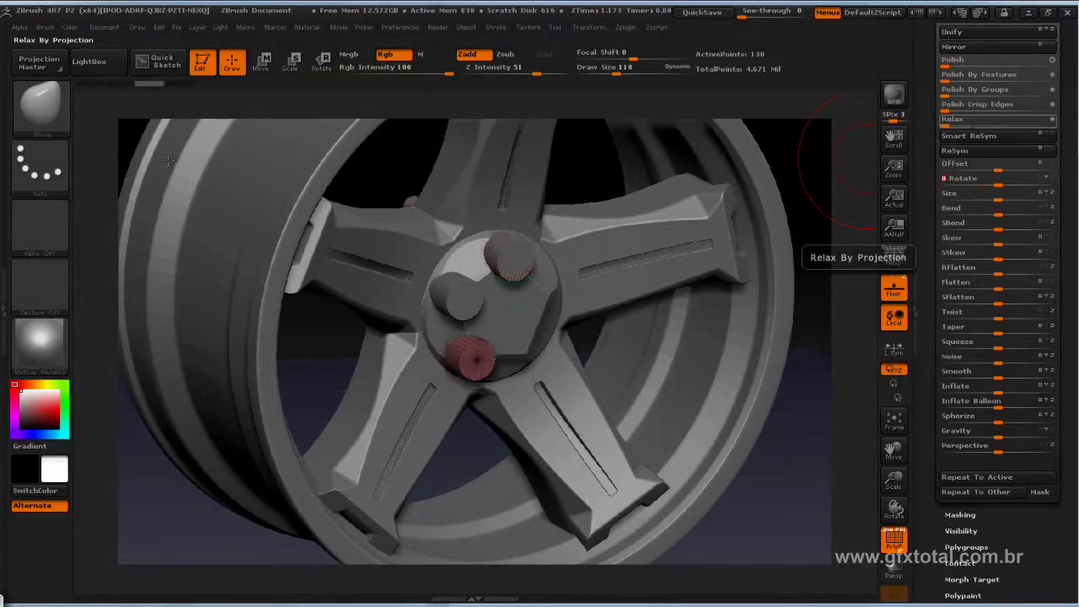
alt+click(514, 254)
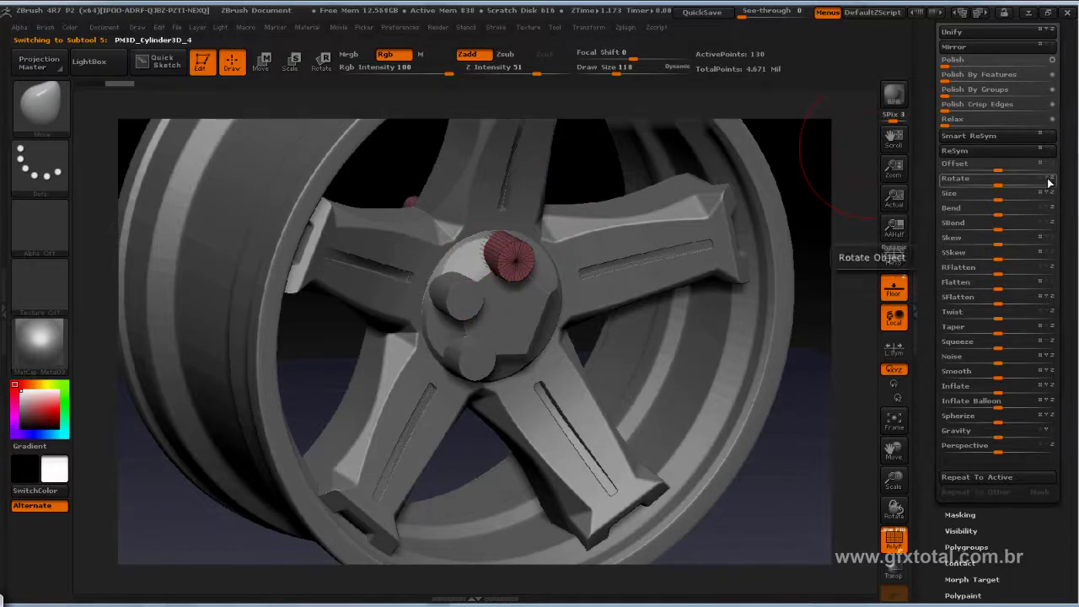
key(ctrl)
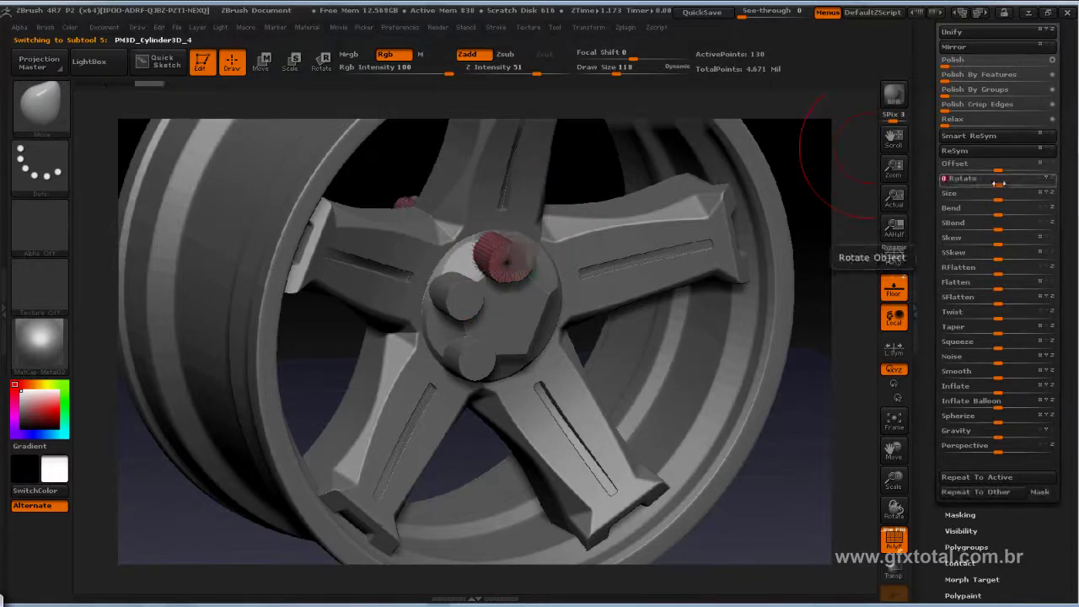
drag(843, 227, 825, 186)
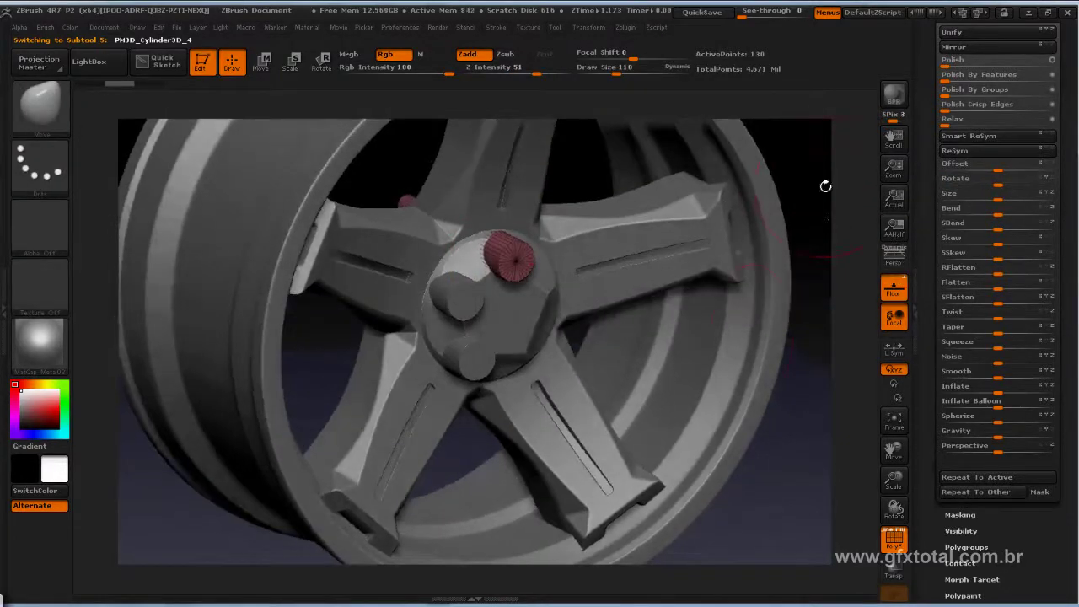
Multiply 72 by 3 in Windows Calculator to get 216, then put the calculator away.
key(alt+Tab)
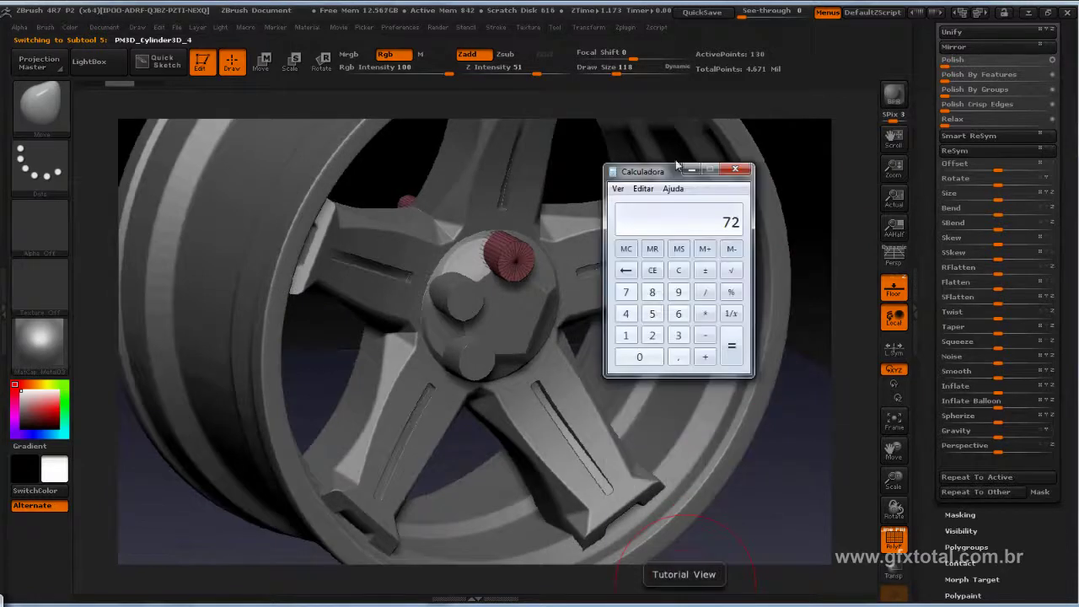
drag(652, 176, 726, 156)
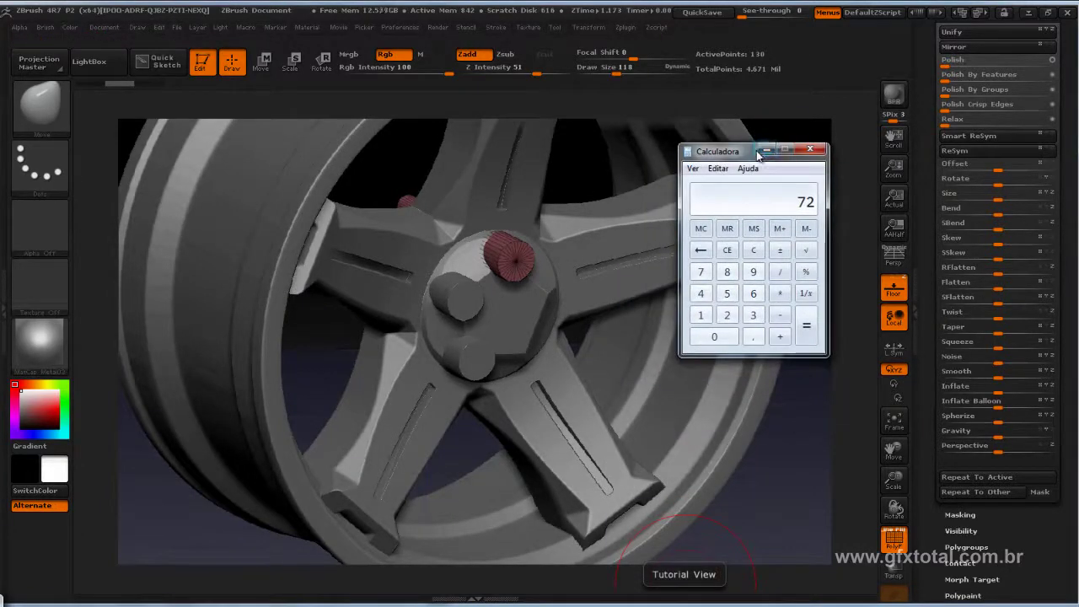
text(*3=)
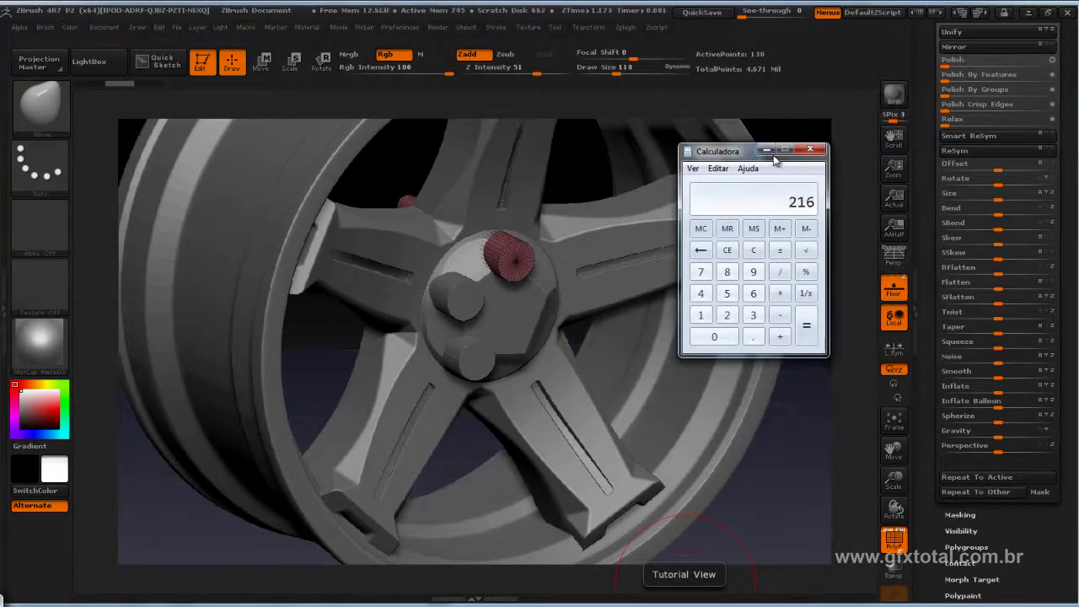
click(767, 150)
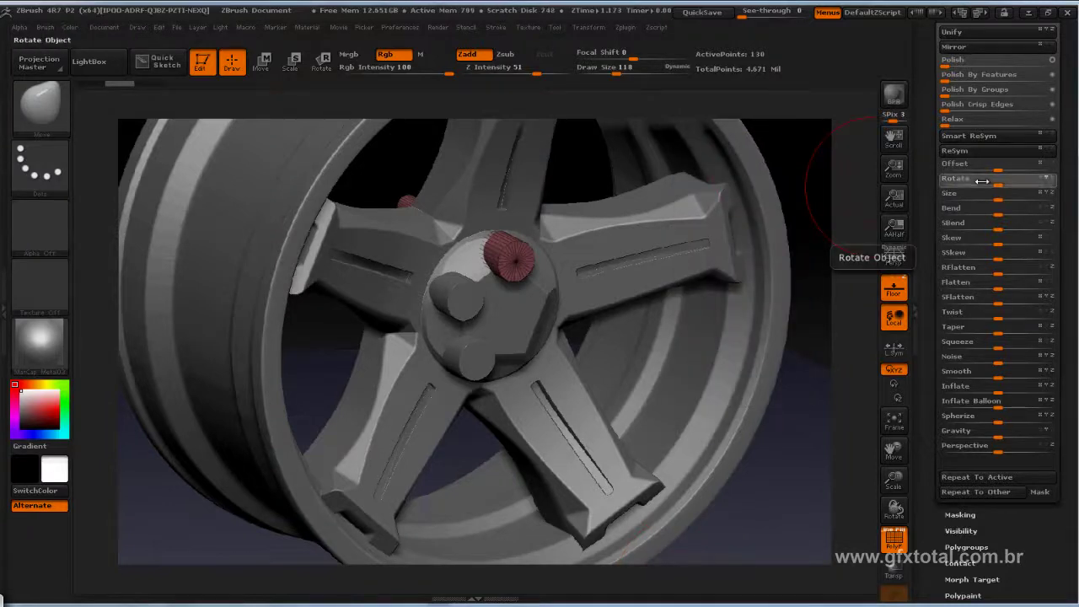
click(998, 178)
text(21)
Step the active bolt copy around the hub in 72° increments to its lug position.
drag(984, 184, 986, 184)
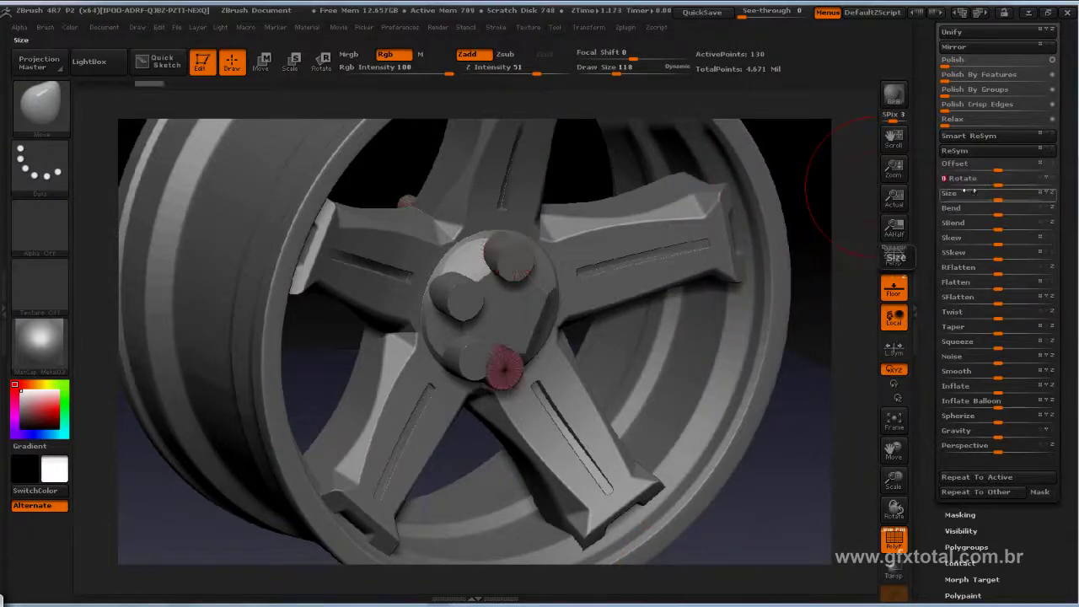
drag(820, 191, 796, 158)
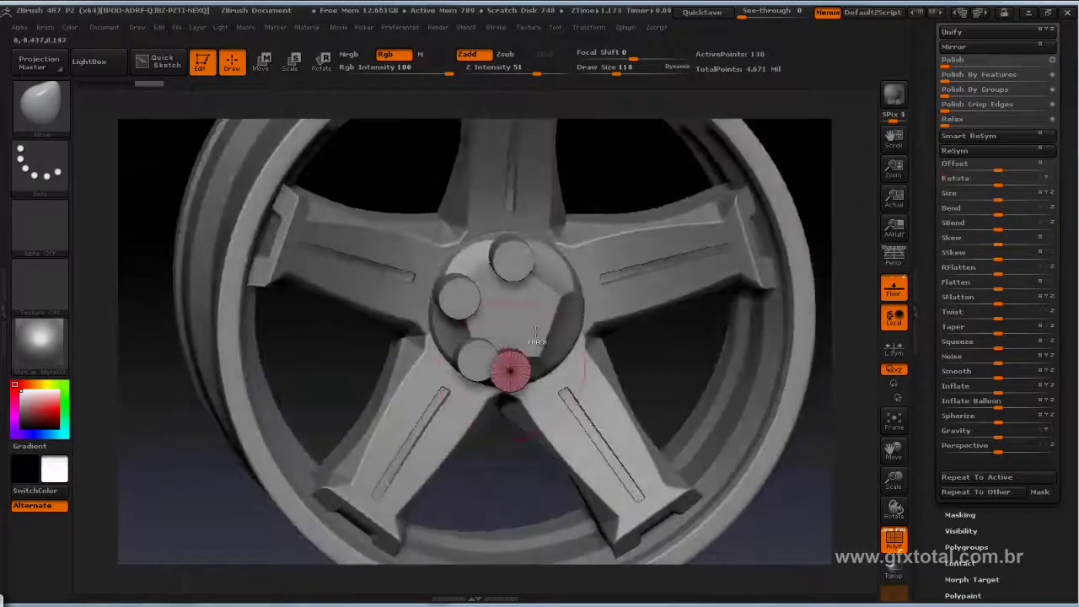
drag(510, 370, 803, 293)
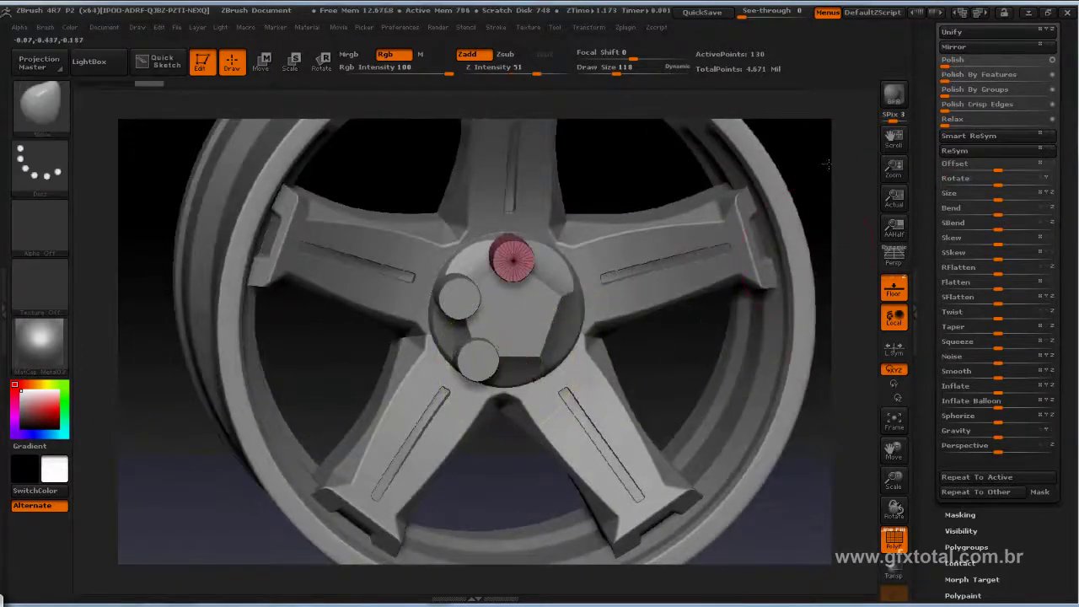
drag(826, 172, 868, 177)
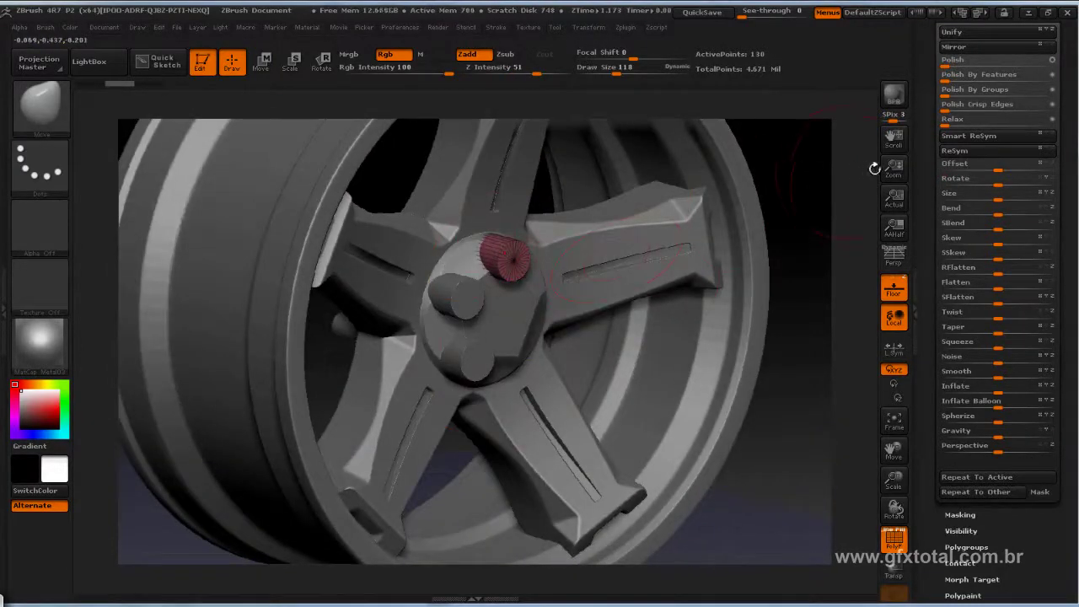
click(984, 180)
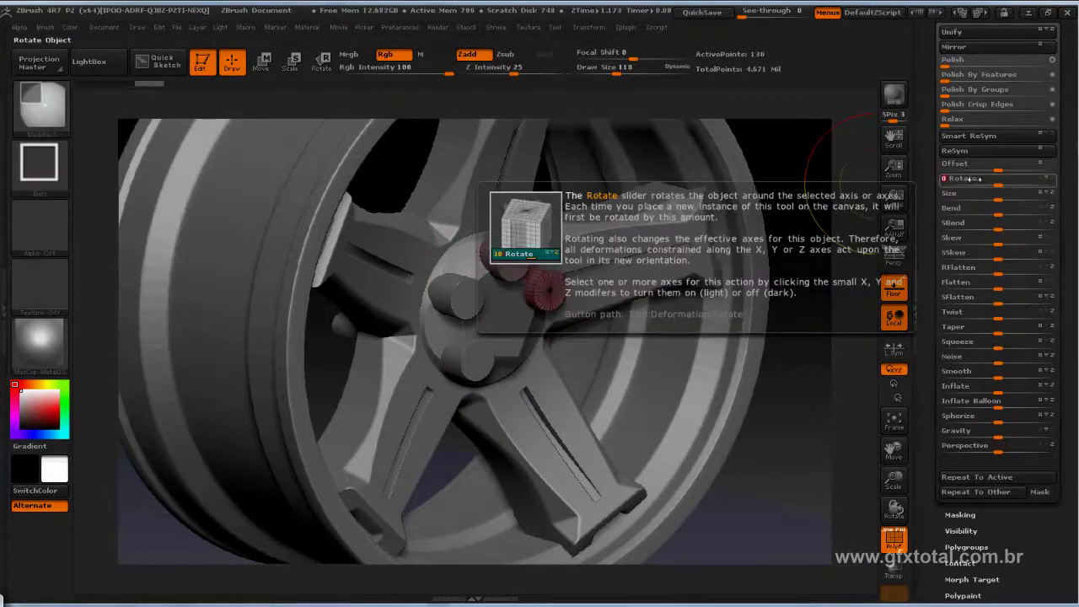
click(970, 182)
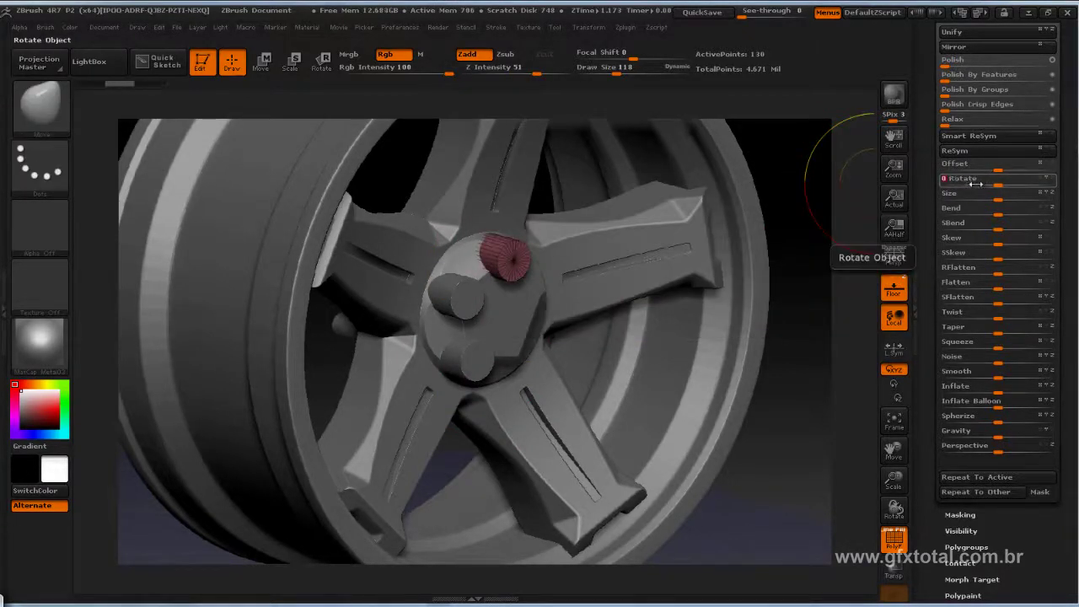
click(975, 182)
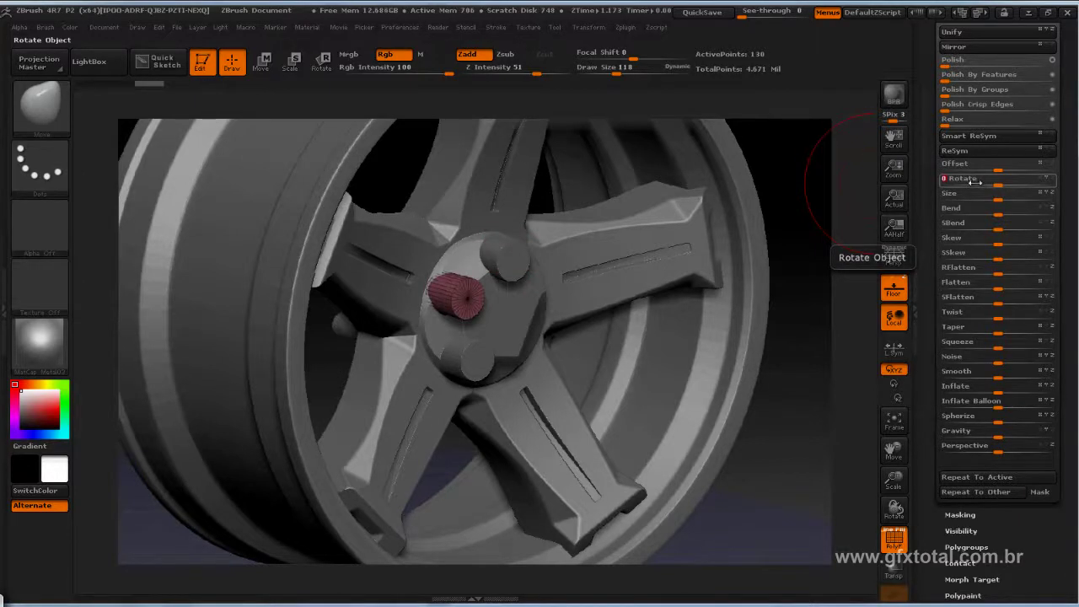
click(975, 182)
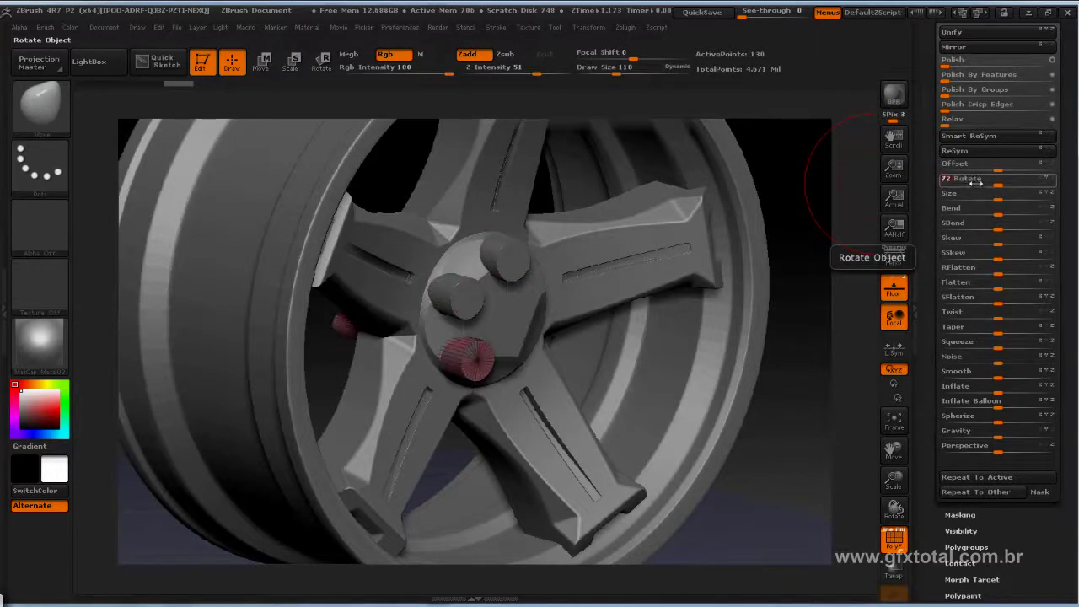
click(976, 182)
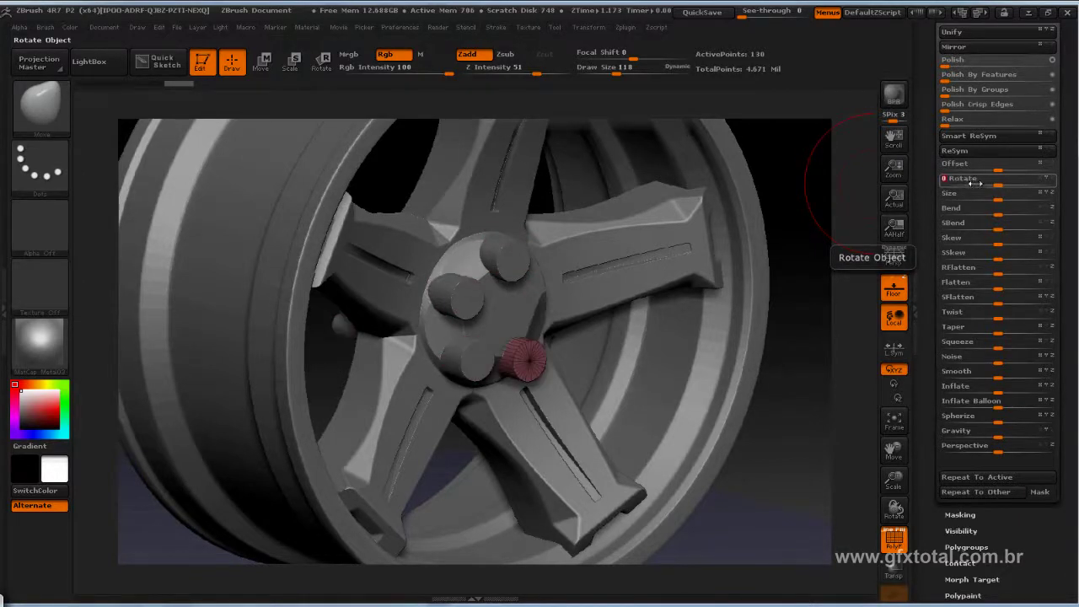
Activate another bolt copy and rotate it into the last free lug position around the hub.
alt+click(505, 250)
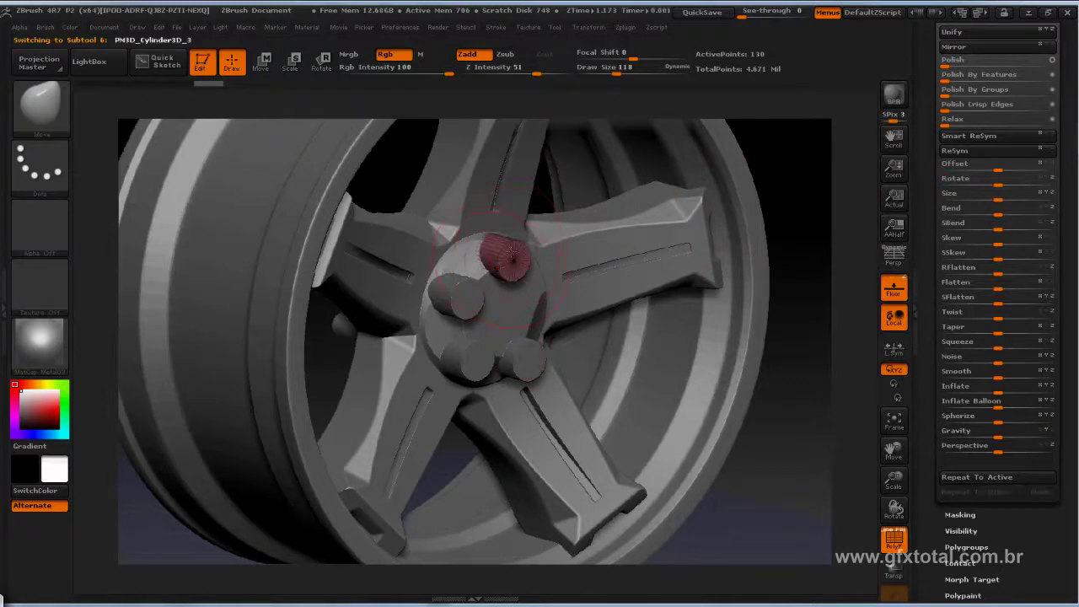
mouse_move(963, 179)
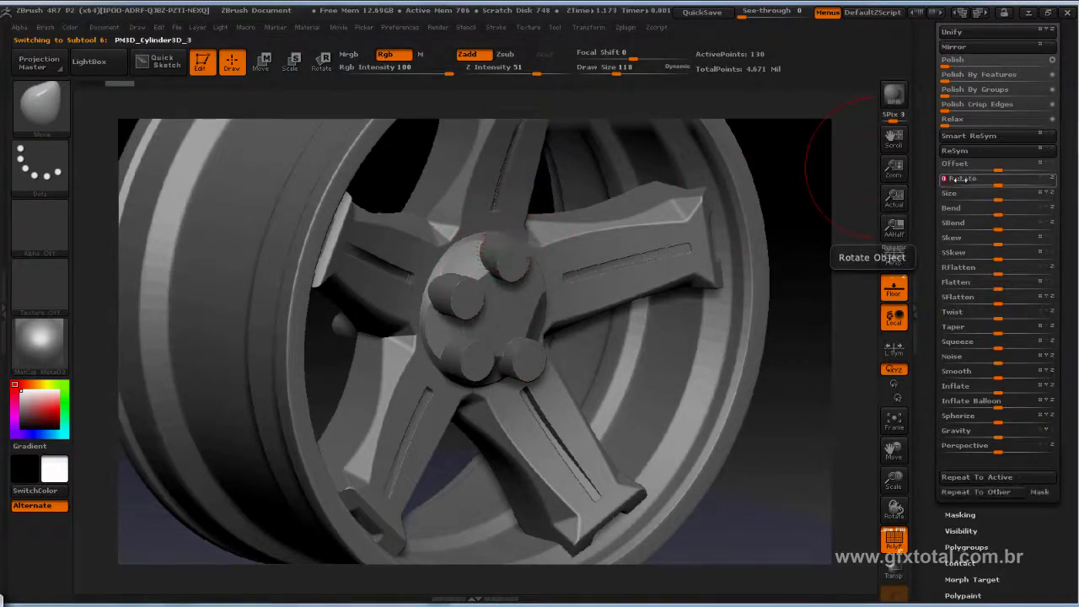
click(1050, 181)
text(72)
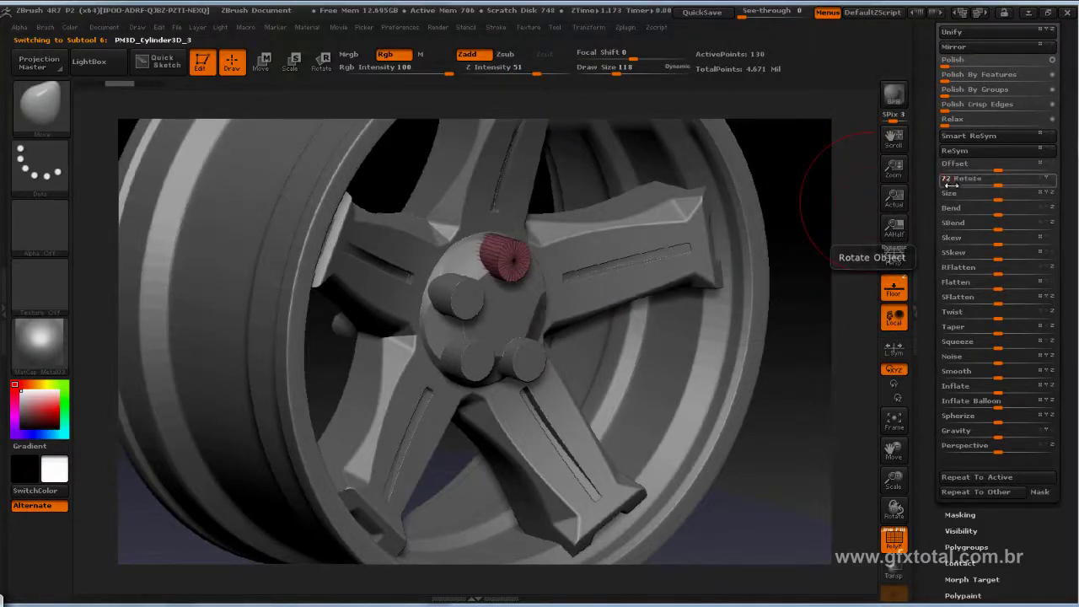
key(Return)
key(Return)
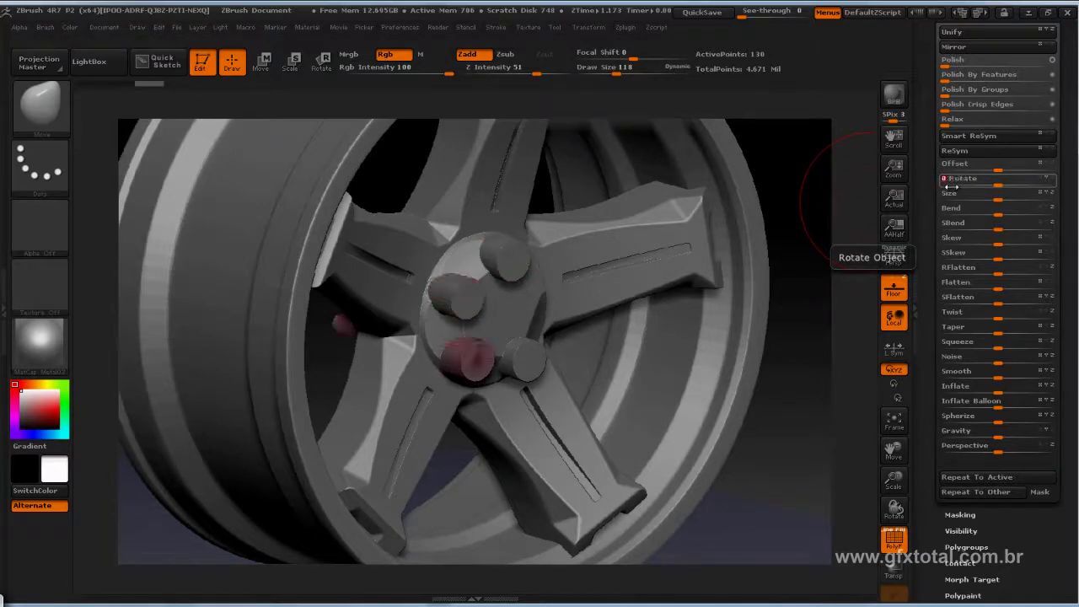
key(Return)
key(Return)
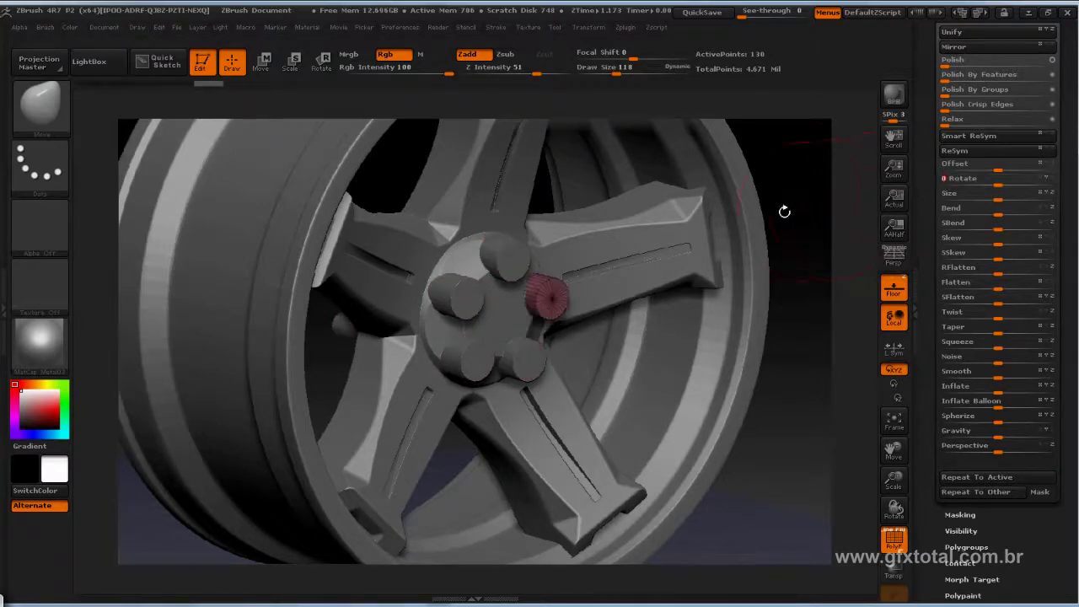
mouse_move(831, 217)
mouse_down()
mouse_move(786, 188)
mouse_move(809, 169)
mouse_up()
Select PM3D_Cylinder3D_6 and MergeDown the other bolt subtools into it.
scroll(945, 211, up, 3)
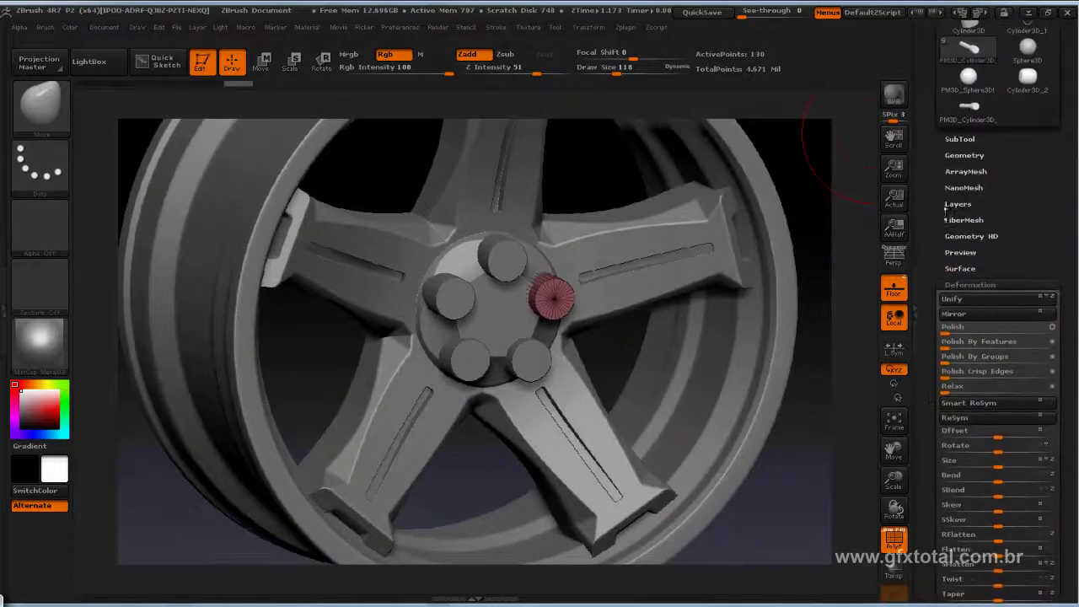
click(976, 156)
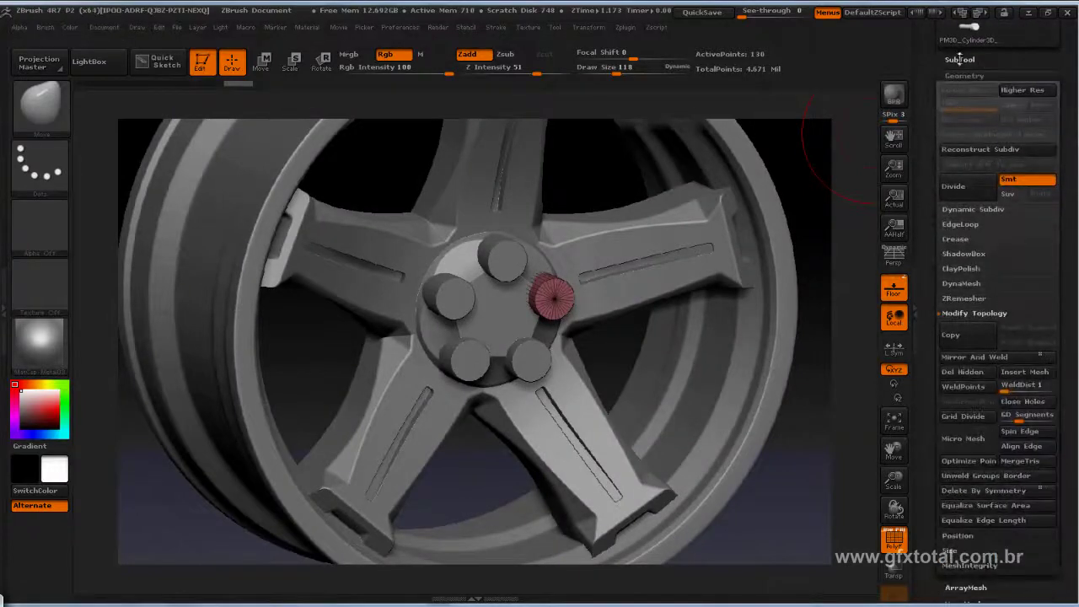
click(959, 59)
click(968, 140)
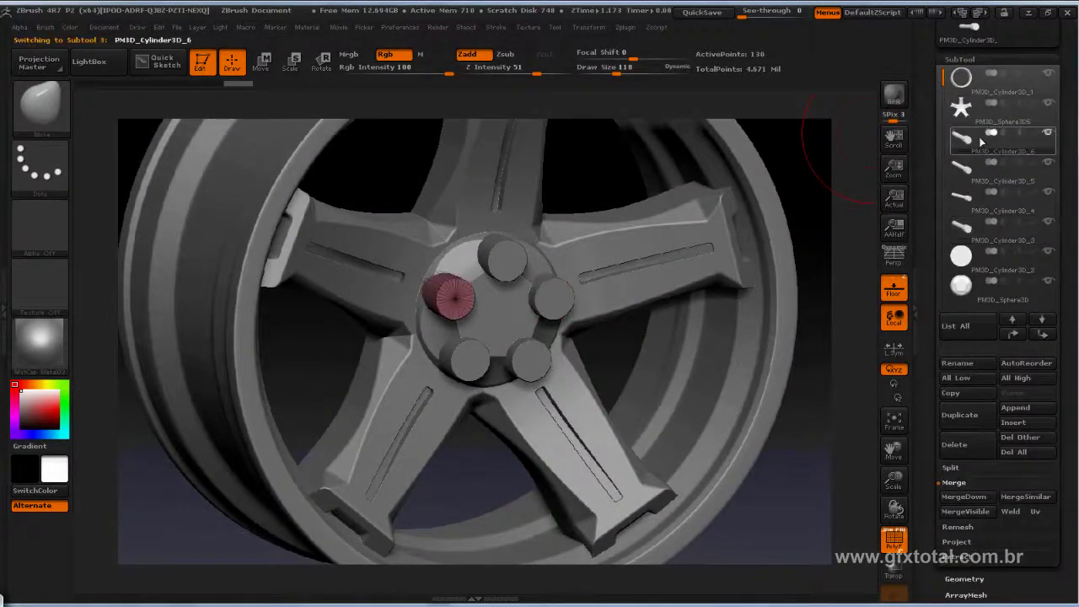
drag(811, 142, 852, 145)
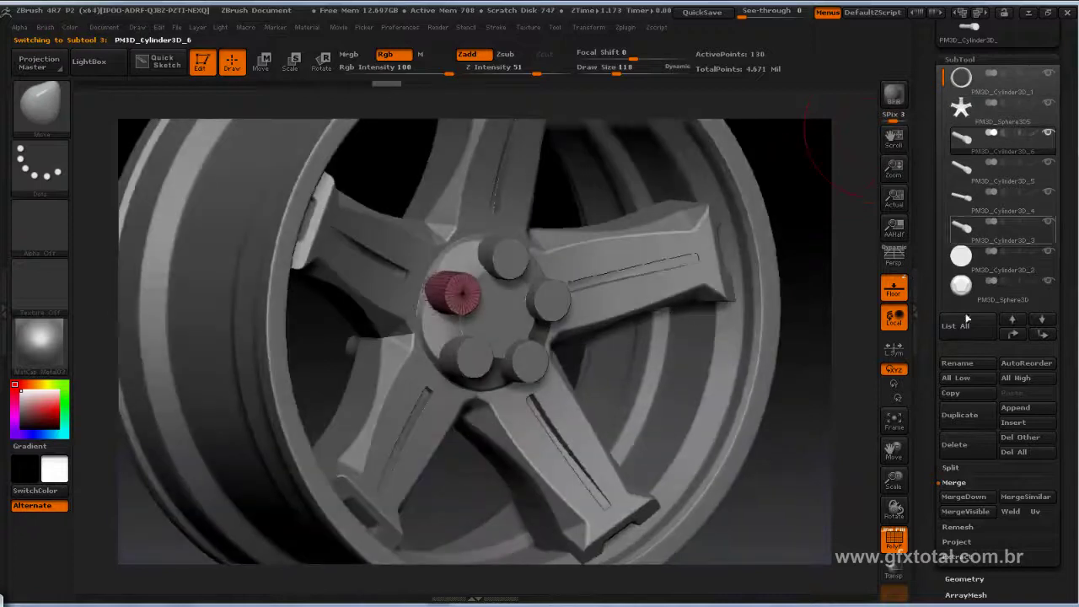
click(969, 497)
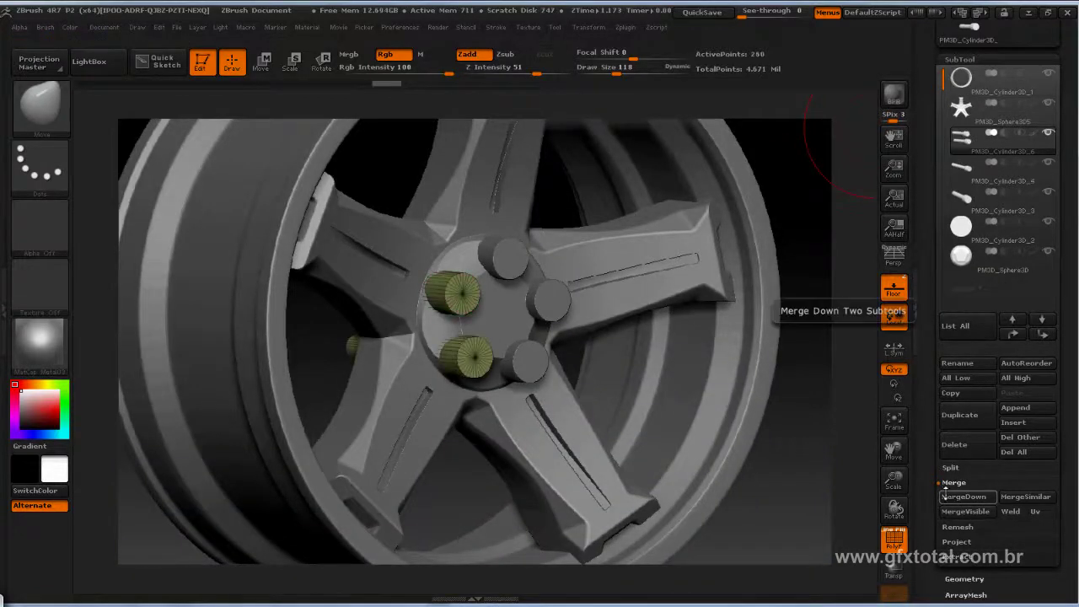
click(969, 497)
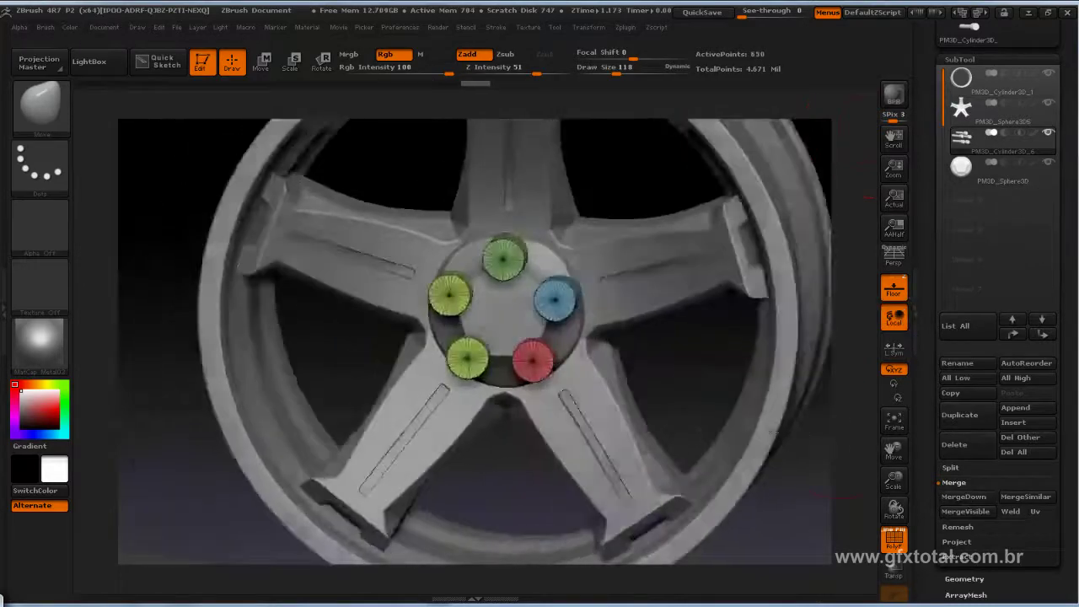
Turn the wheel to a front-on view and open the Deformation settings.
shift+drag(772, 433, 811, 428)
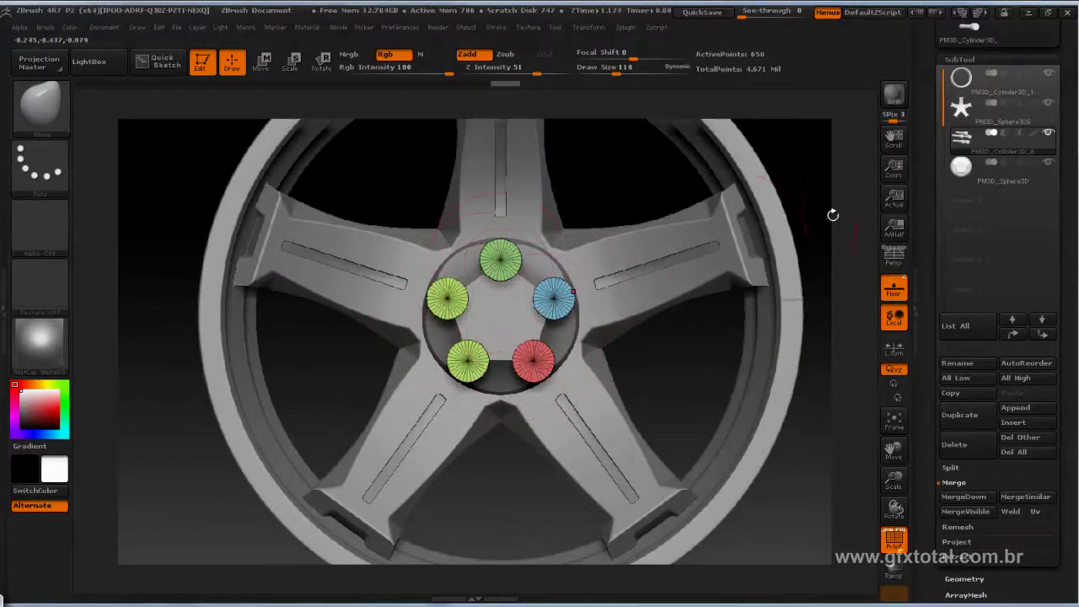
drag(936, 217, 926, 199)
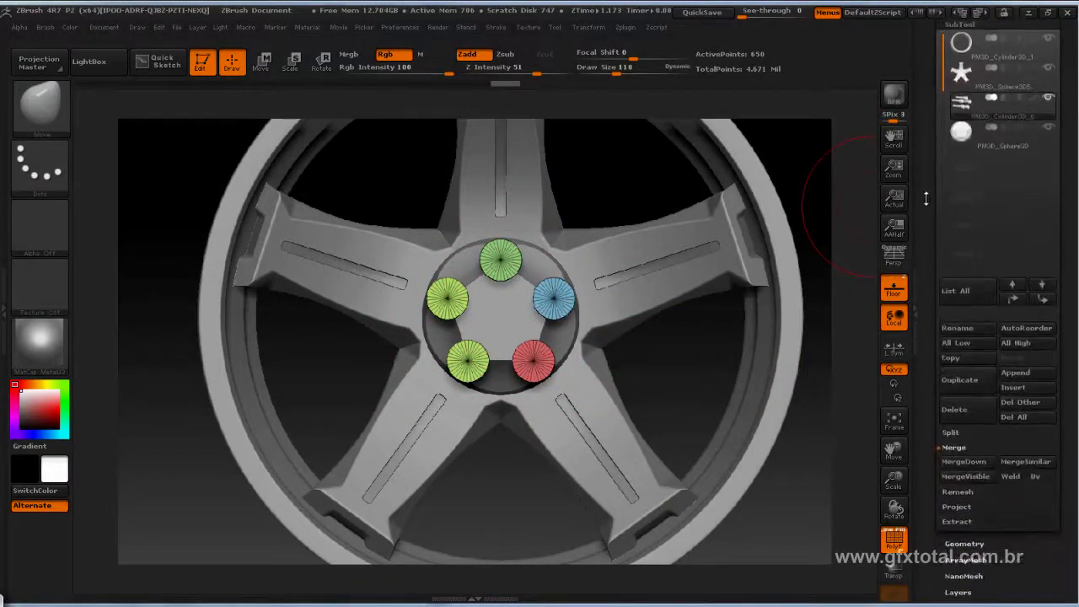
drag(929, 459, 1035, 380)
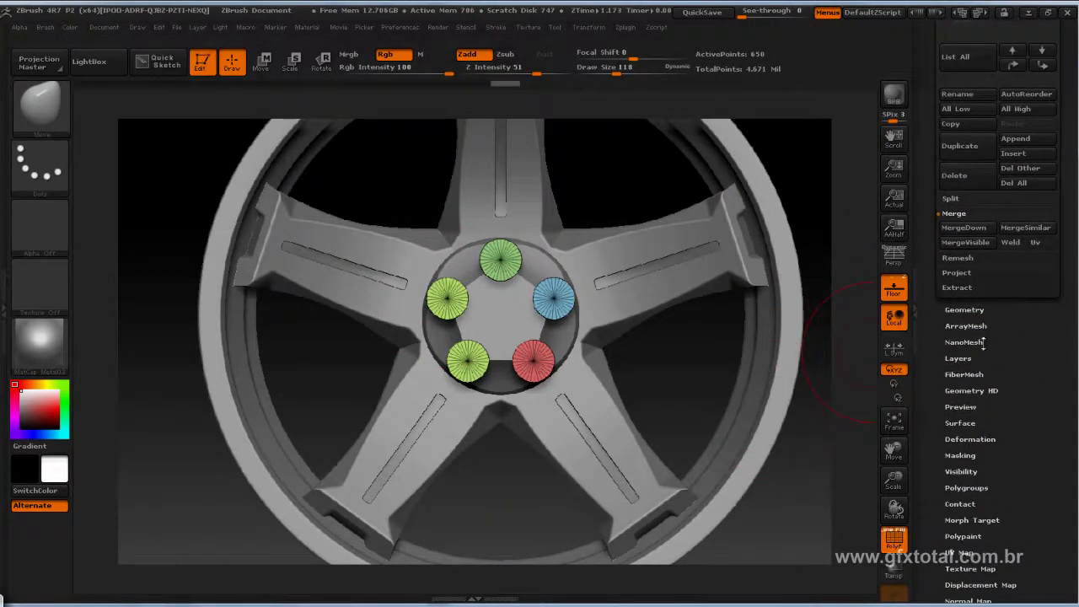
click(970, 438)
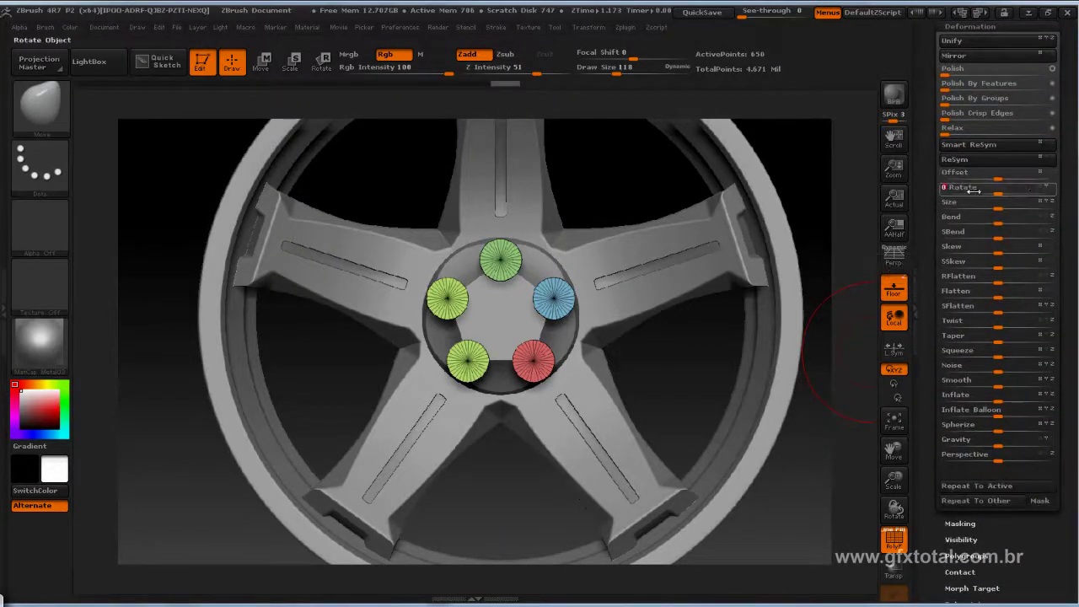
Rotate the merged bolts, pull back to the whole wheel, and select the PM3D_Sphere3D5 spoke piece.
drag(978, 192, 981, 191)
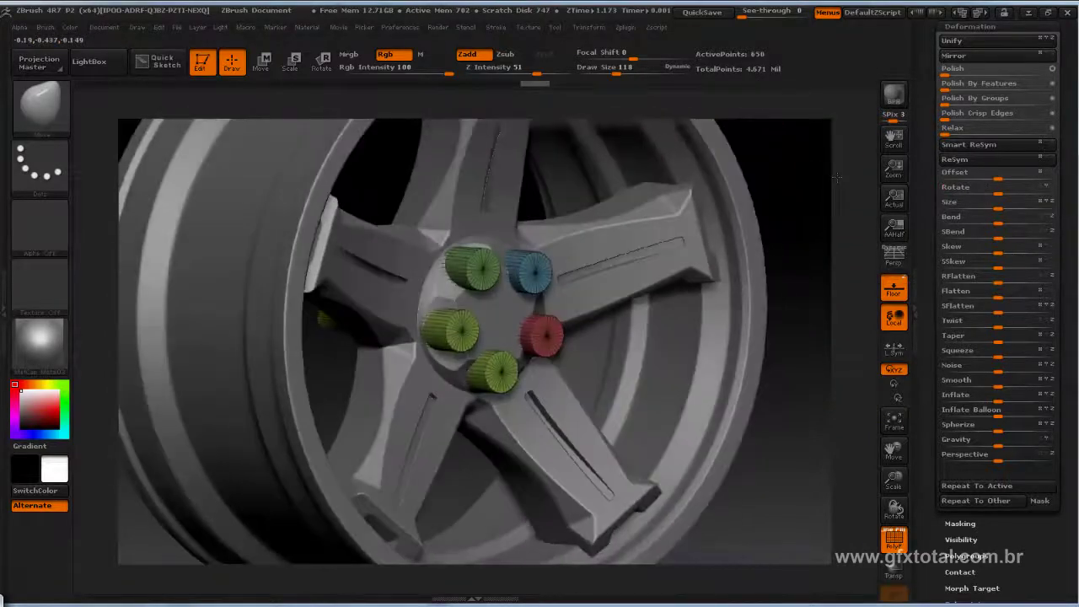
mouse_move(837, 176)
mouse_down()
mouse_move(795, 166)
mouse_move(771, 235)
mouse_move(594, 333)
mouse_up()
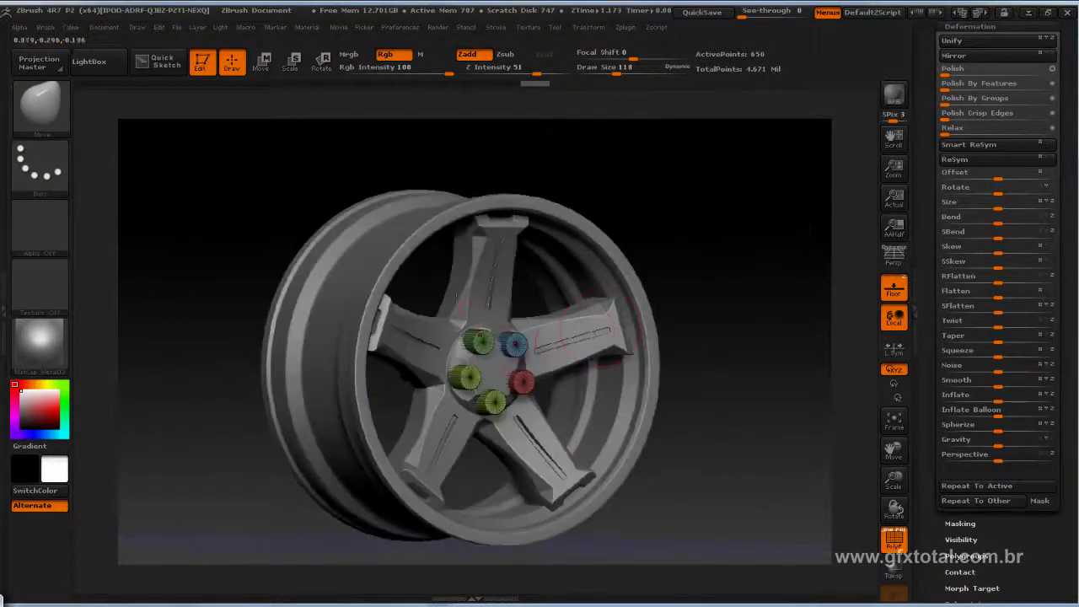
alt+click(575, 335)
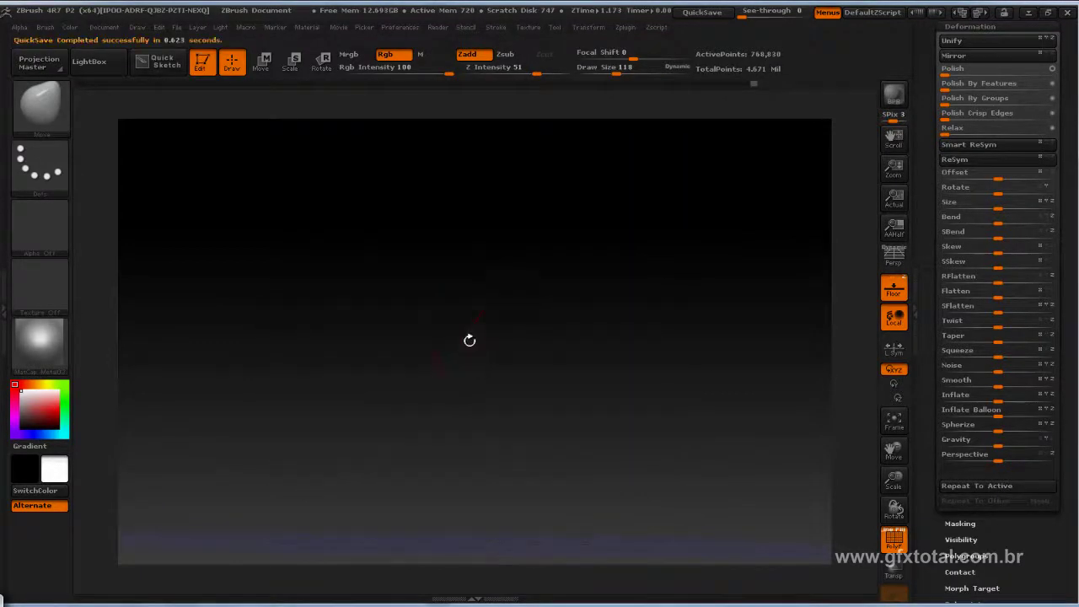
Move the PM3D_Sphere3D5 spoke subtool above the hub sphere and MergeDown the two into one subtool.
mouse_move(626, 250)
mouse_down()
mouse_move(703, 212)
mouse_move(595, 400)
mouse_move(472, 371)
mouse_up()
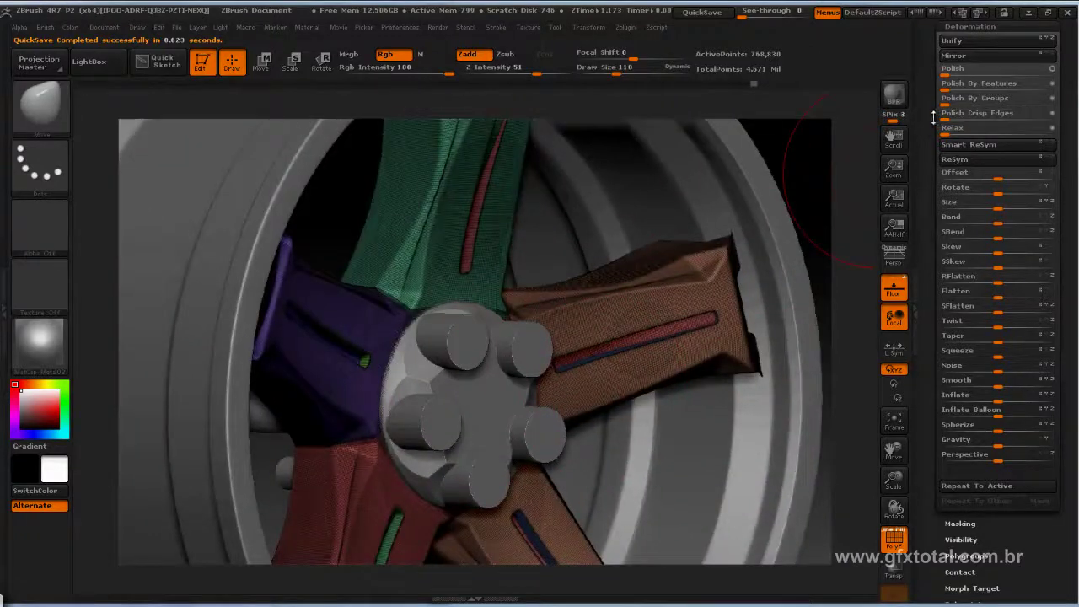
scroll(981, 184, up, 5)
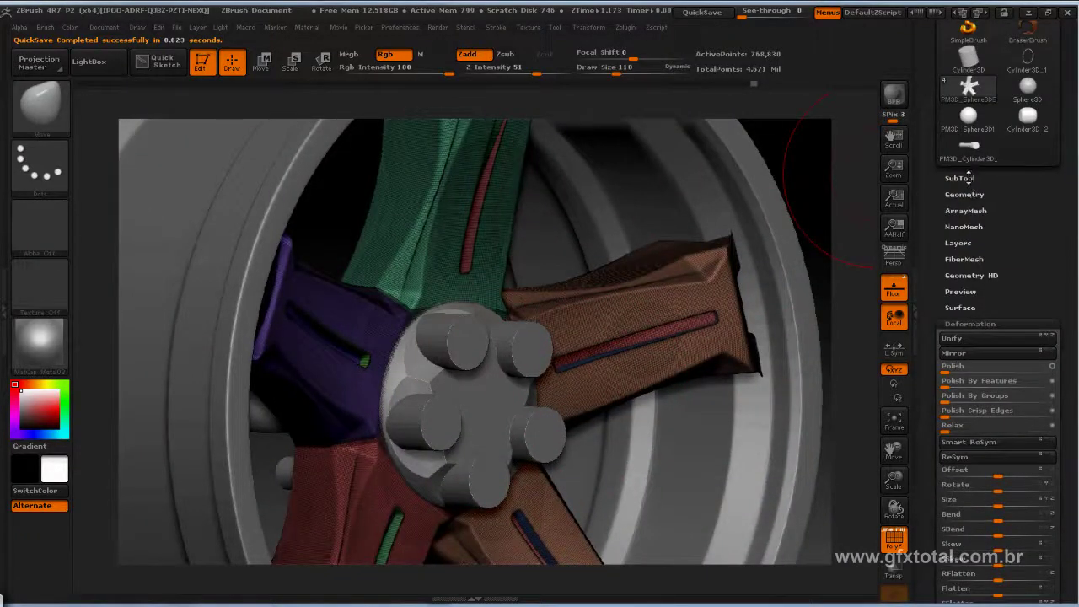
click(966, 178)
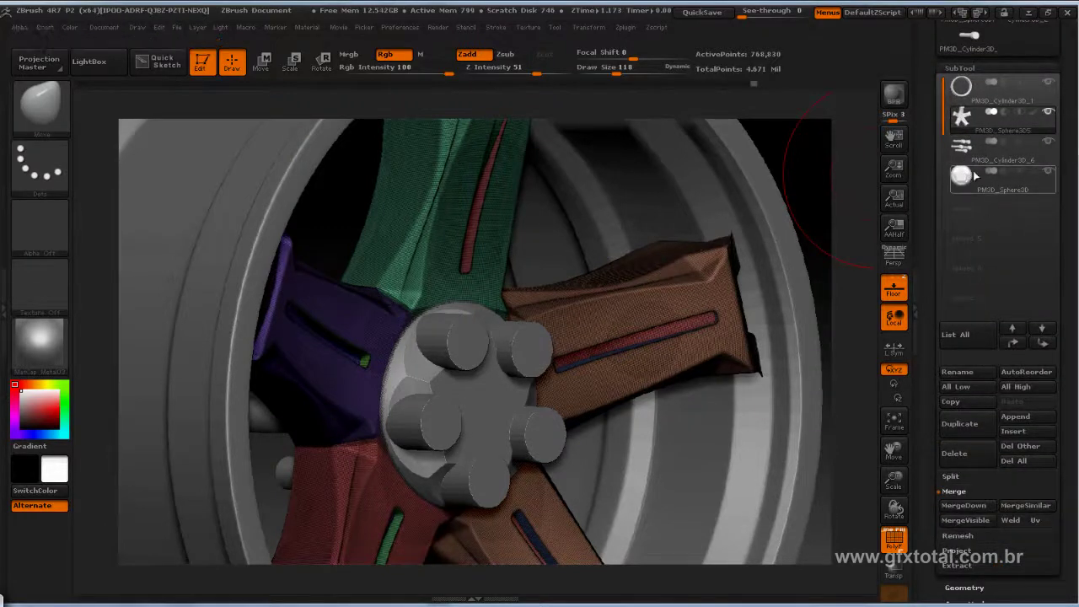
click(1033, 345)
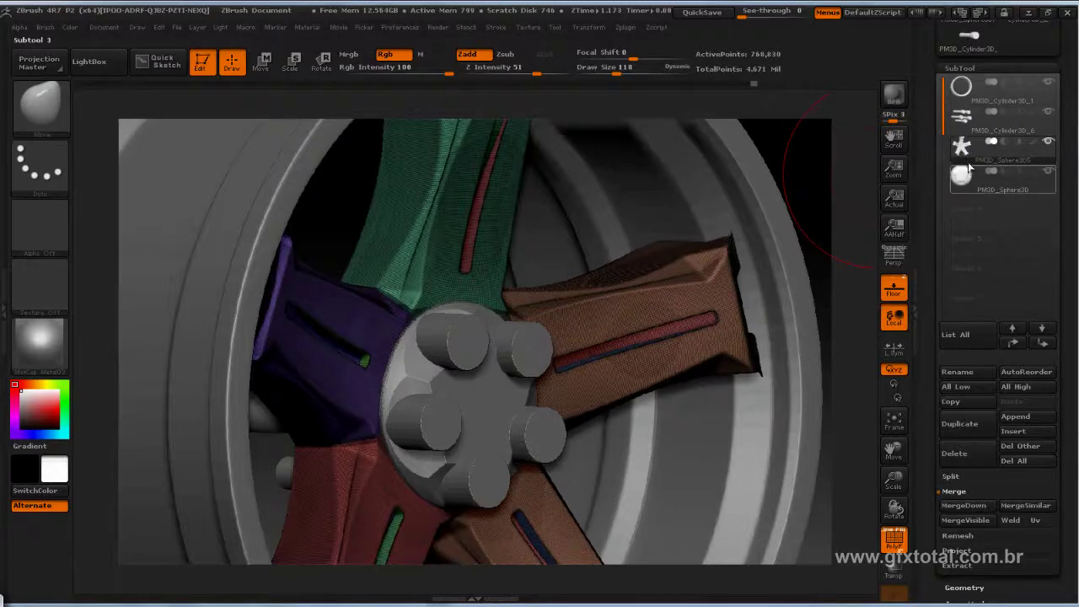
click(963, 505)
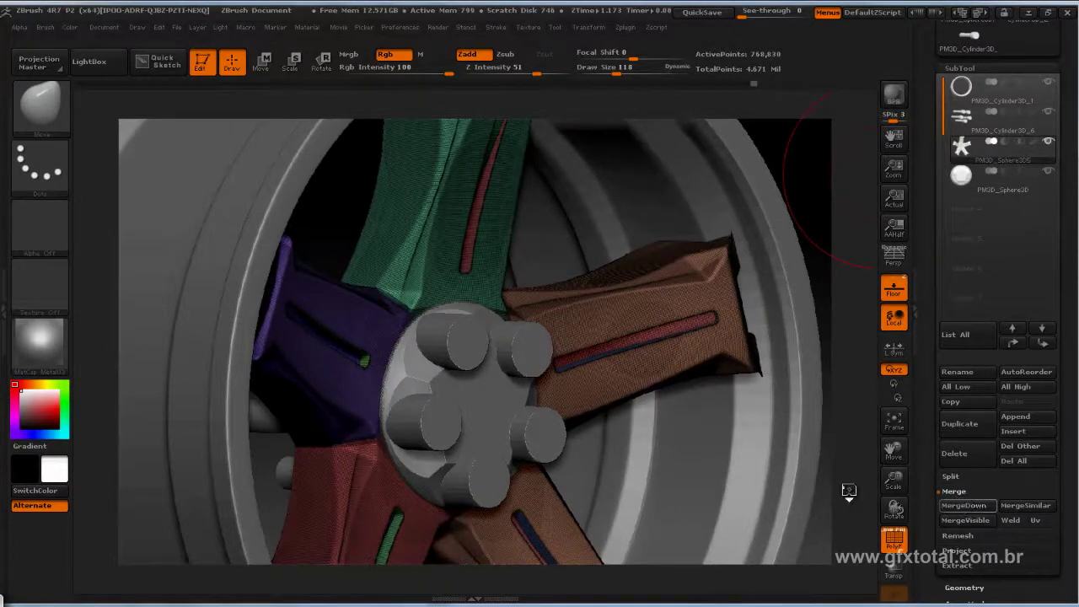
mouse_move(833, 207)
mouse_down()
mouse_move(815, 188)
mouse_move(790, 233)
mouse_up()
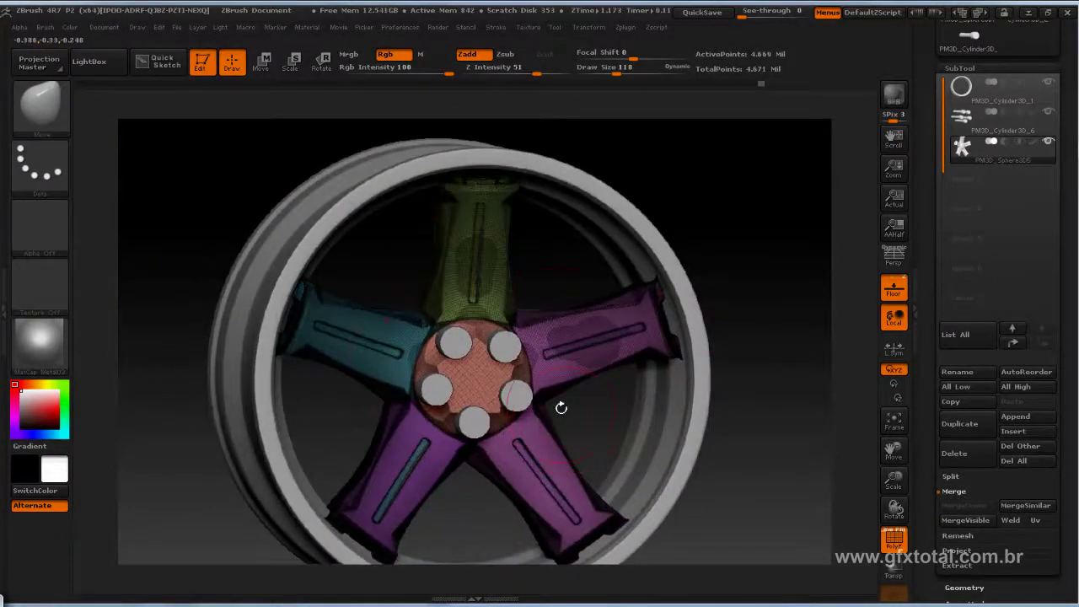
mouse_move(808, 451)
mouse_down()
mouse_move(831, 447)
mouse_move(843, 459)
mouse_up()
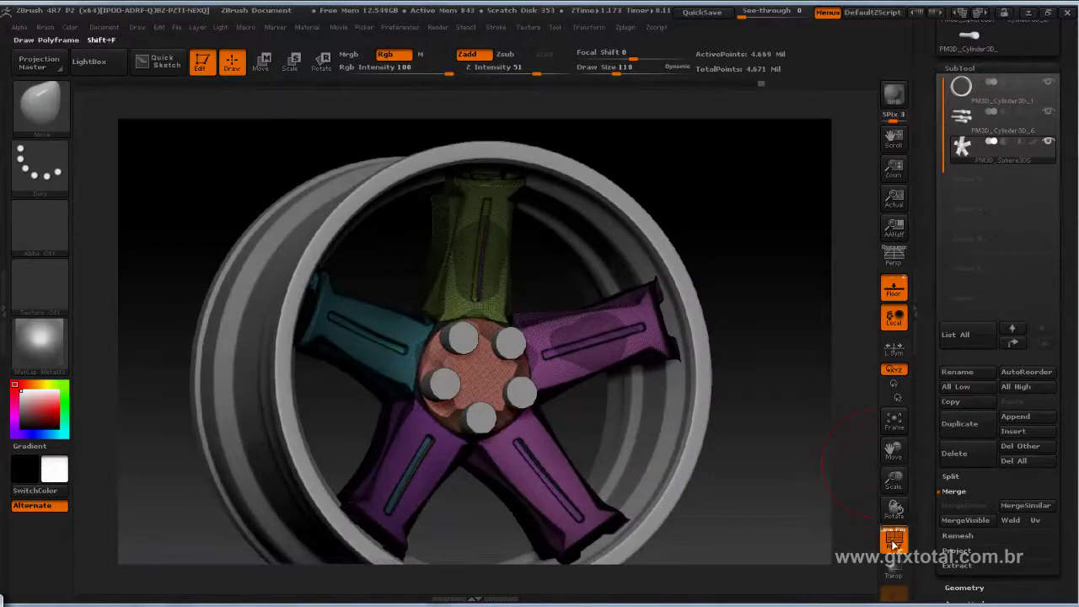
Duplicate the spoke-and-hub subtool with Ctrl+Shift+D and open Geometry > DynaMesh, still at Resolution 128.
key(ctrl+shift)
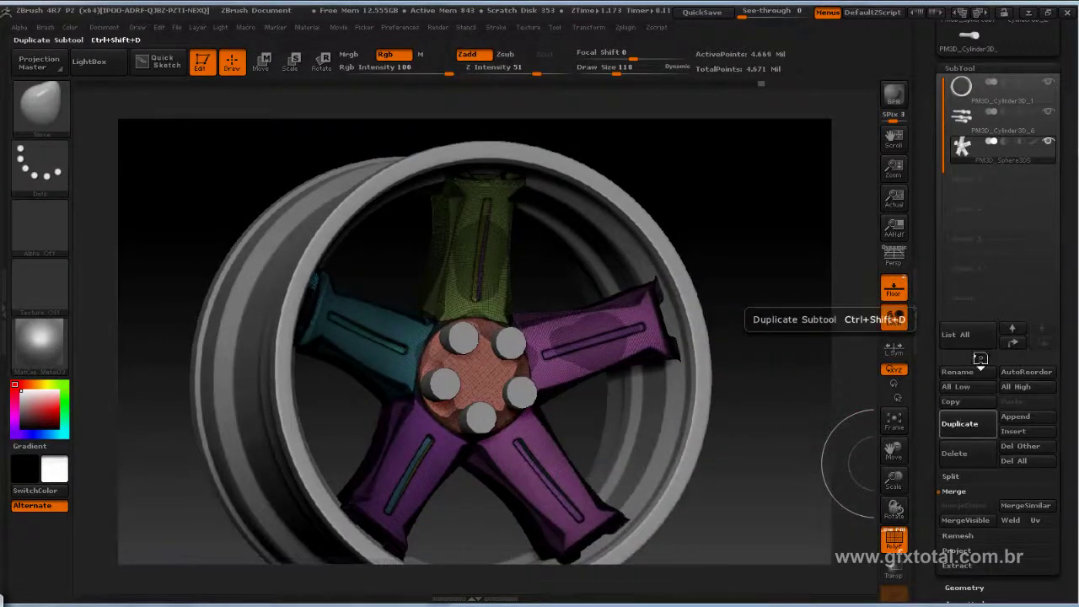
key(ctrl+shift+d)
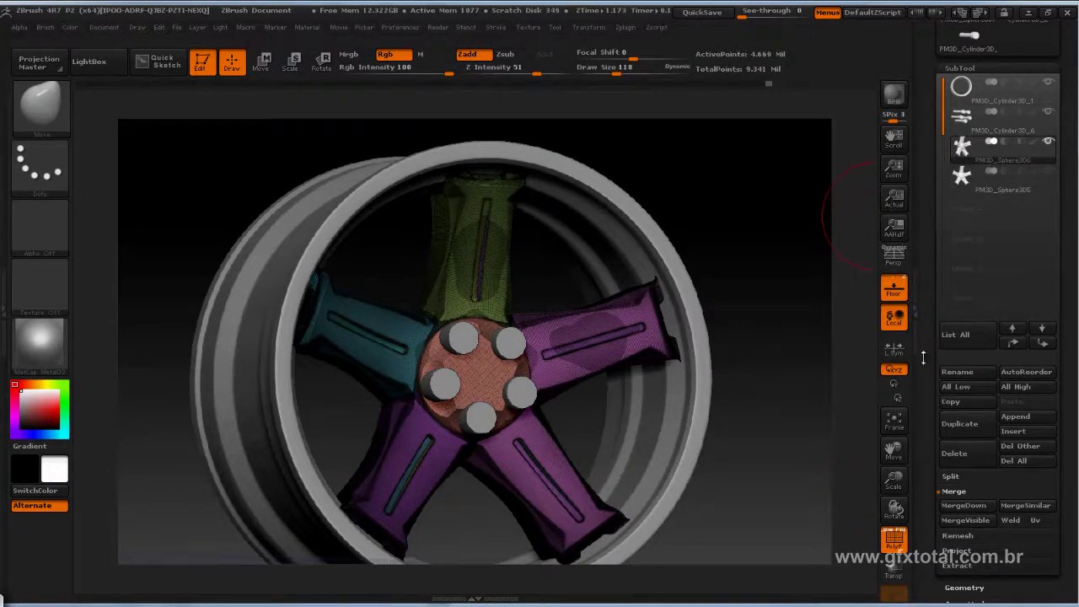
drag(926, 399, 929, 303)
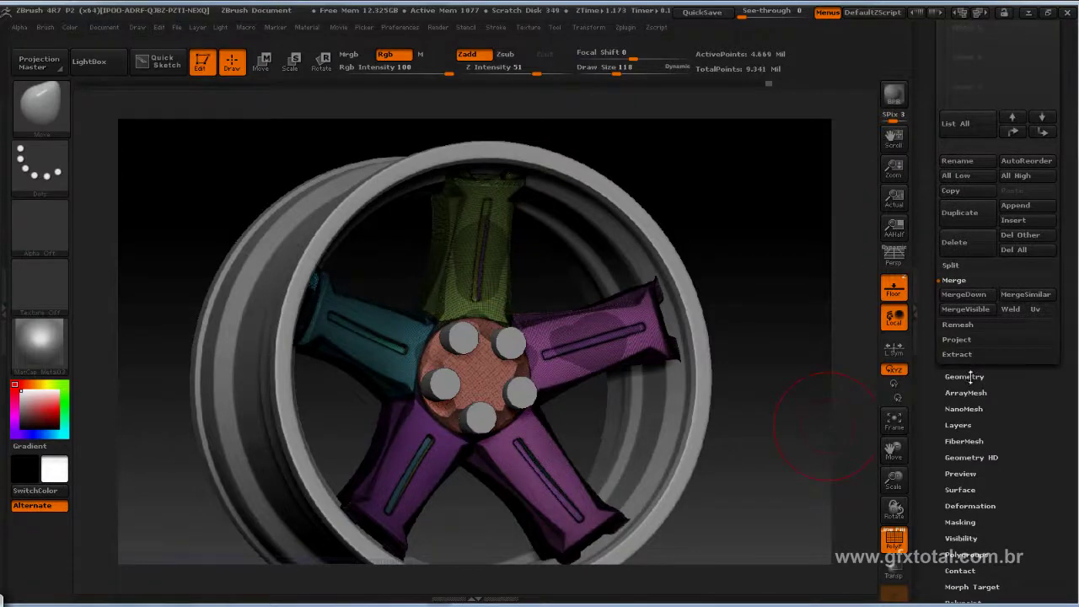
click(969, 376)
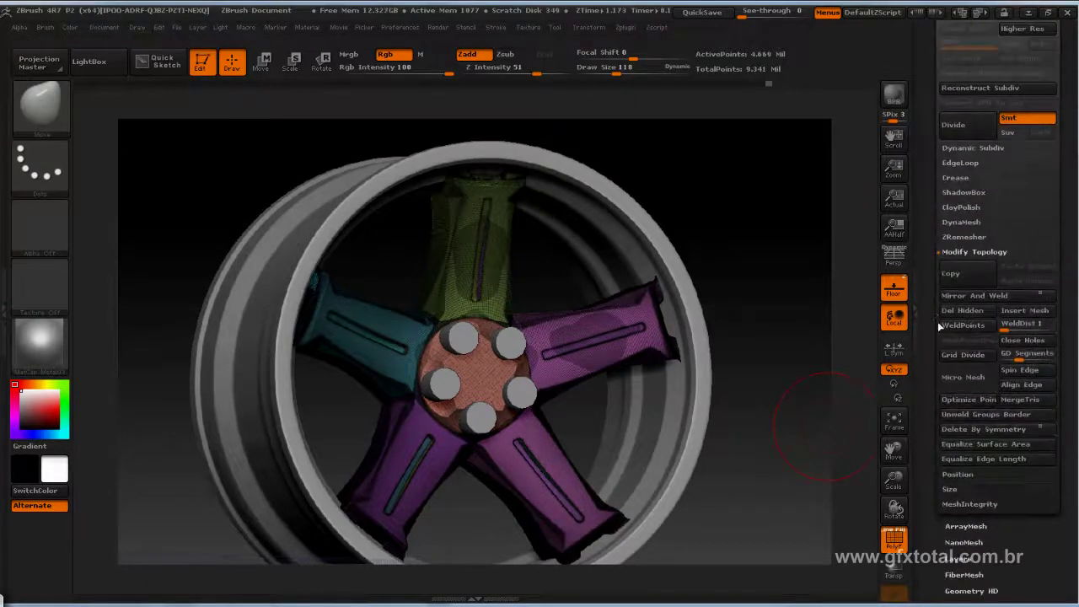
mouse_move(931, 327)
mouse_down()
mouse_move(920, 410)
mouse_move(923, 357)
mouse_up()
click(969, 340)
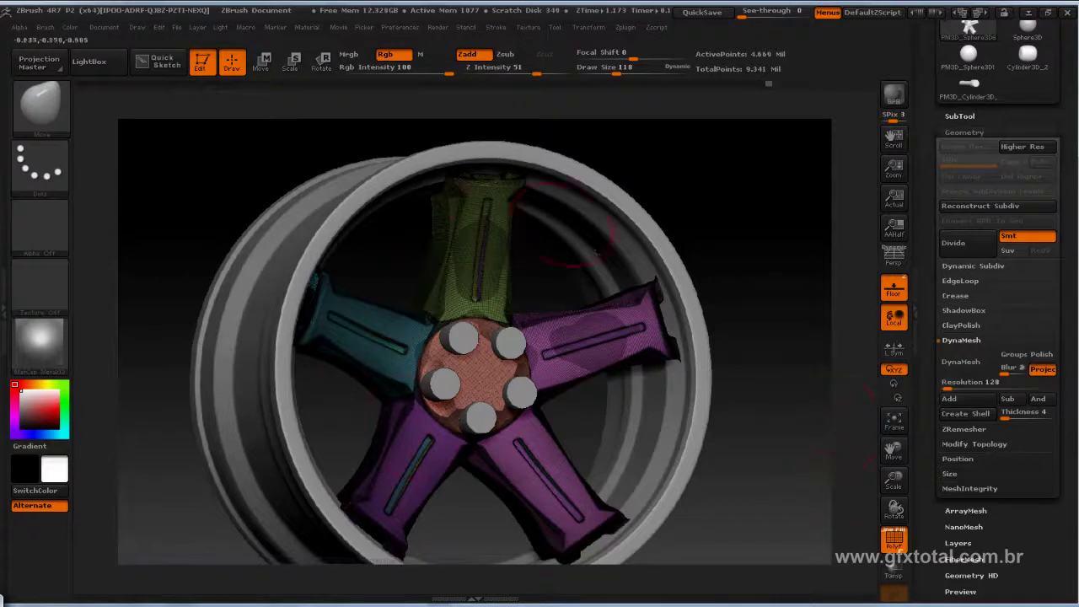
DynaMesh the spoke-and-hub subtool at Resolution 1280, giving 1.801 million points, then frame the wheel with F.
click(974, 382)
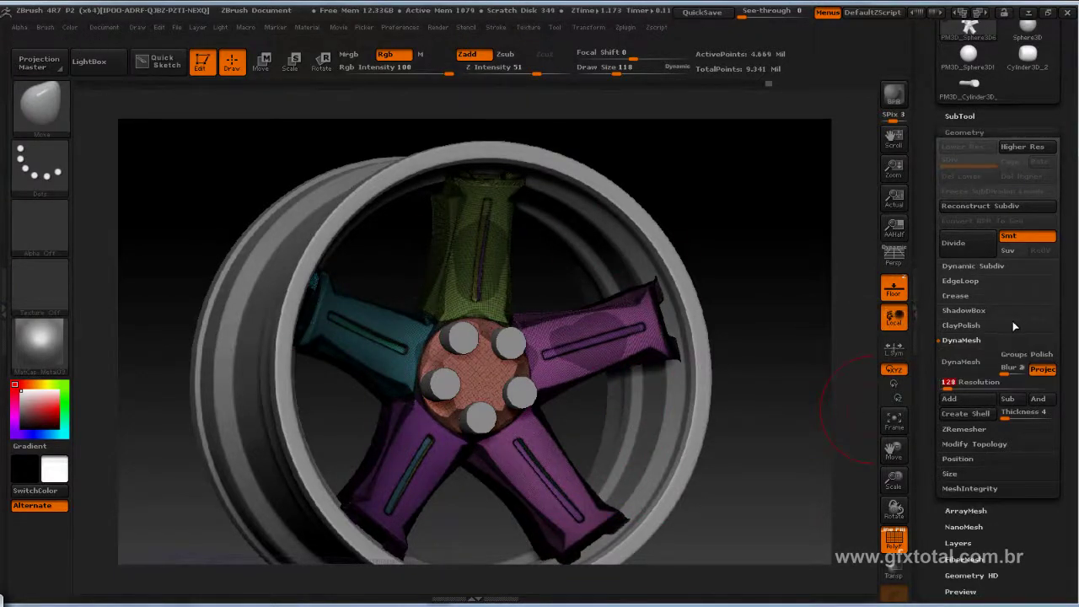
text(1280)
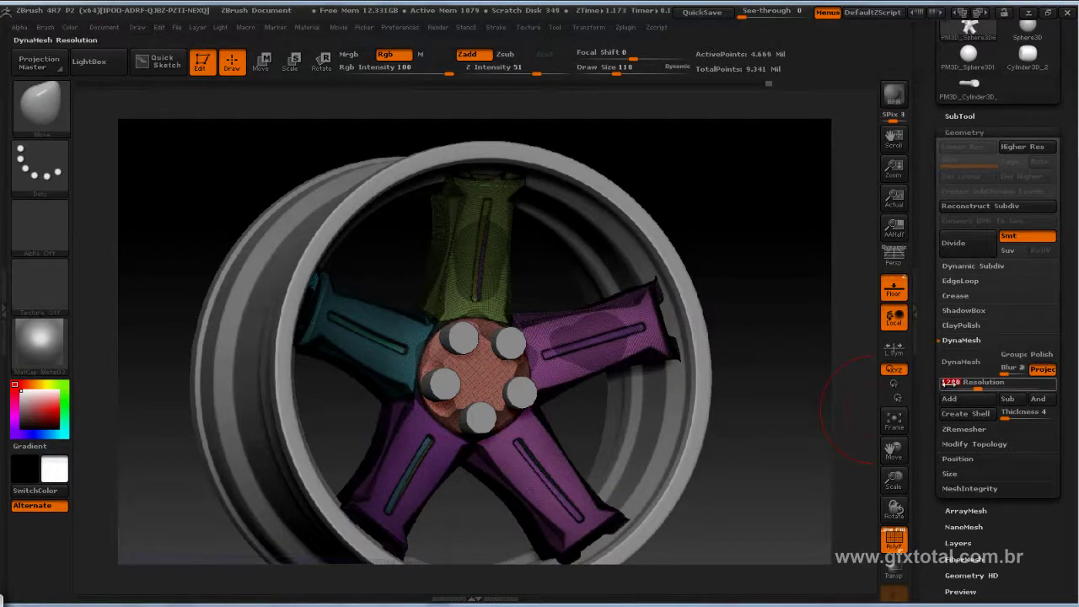
drag(782, 288, 789, 292)
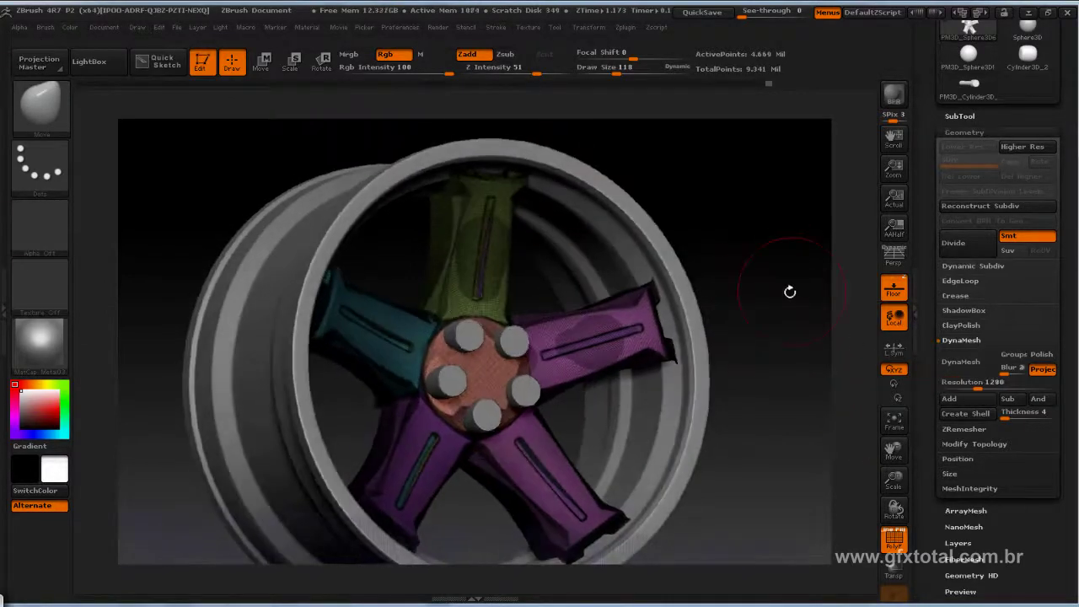
click(893, 540)
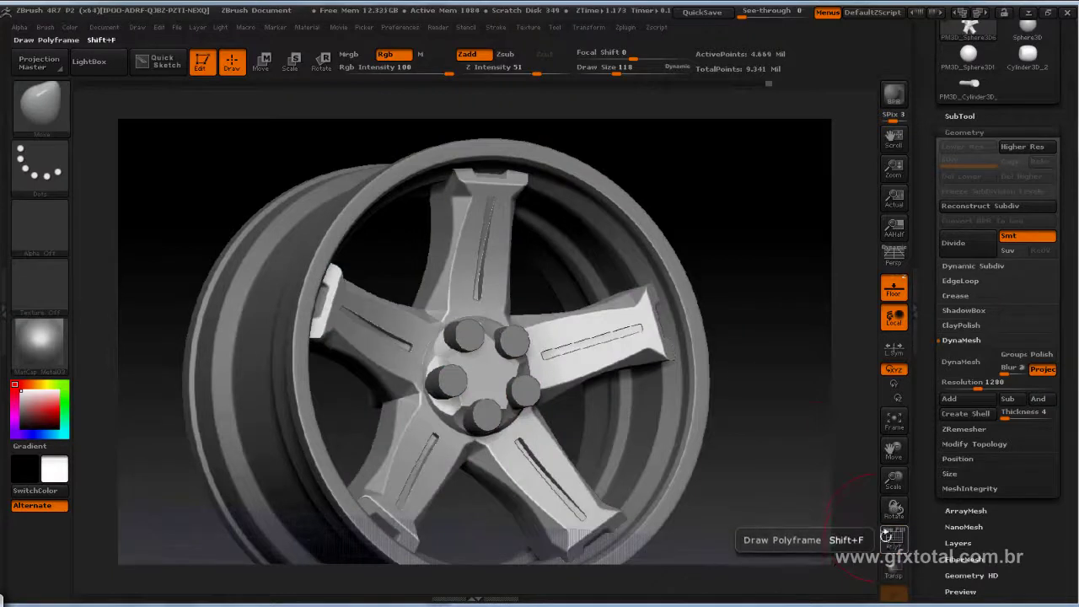
click(894, 539)
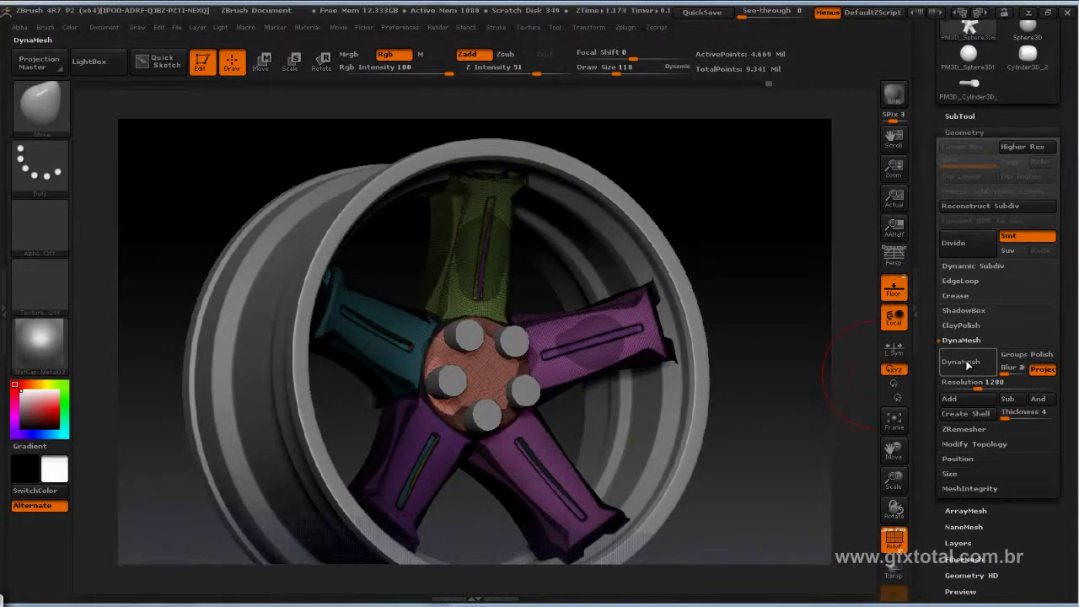
ctrl+drag(718, 344, 707, 335)
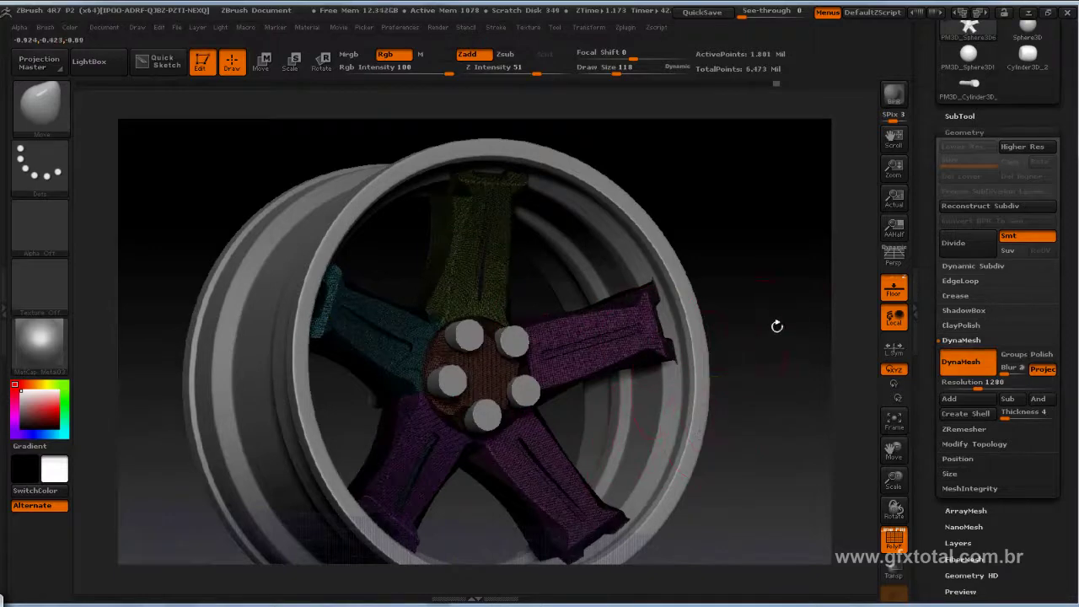
mouse_move(776, 326)
mouse_down()
mouse_move(761, 294)
mouse_move(785, 269)
mouse_move(774, 294)
mouse_move(775, 253)
mouse_up()
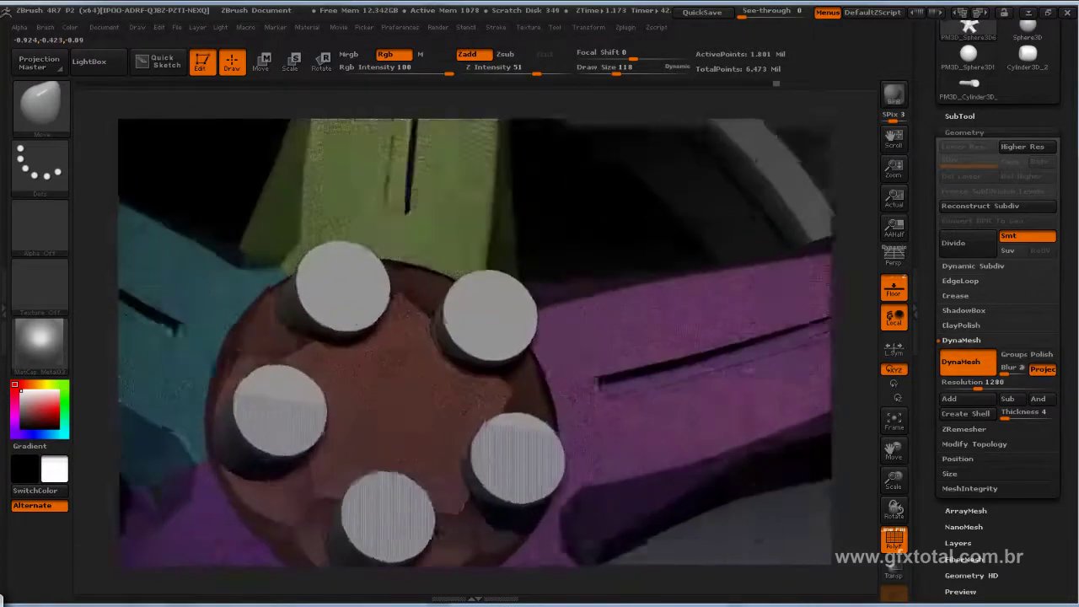
mouse_move(607, 233)
mouse_down()
mouse_move(617, 172)
mouse_move(626, 429)
mouse_move(645, 181)
mouse_move(632, 125)
mouse_move(796, 238)
mouse_move(806, 303)
mouse_move(851, 255)
mouse_up()
key(f)
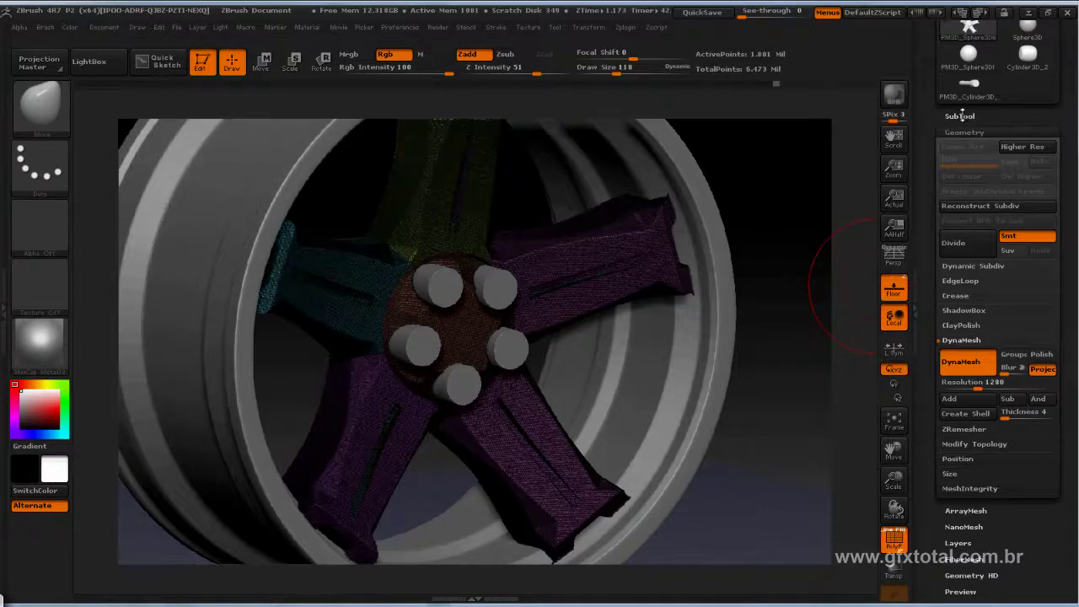
Move PM3D_Sphere3D6 above the lug bolts in the SubTool list, then select PM3D_Cylinder3D_6.
click(962, 114)
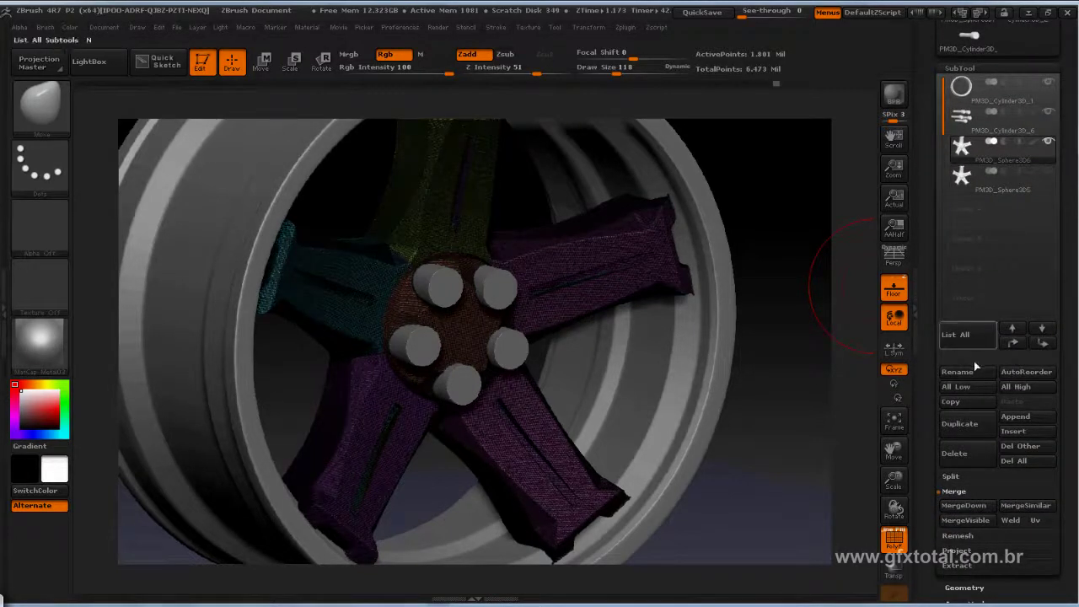
click(1014, 343)
mouse_move(963, 142)
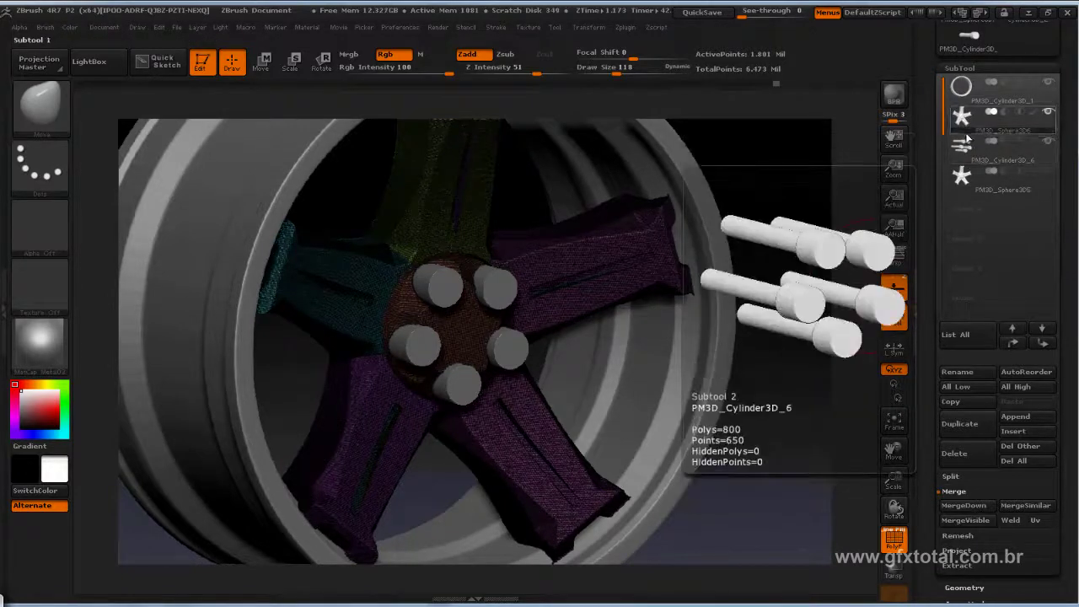
click(964, 146)
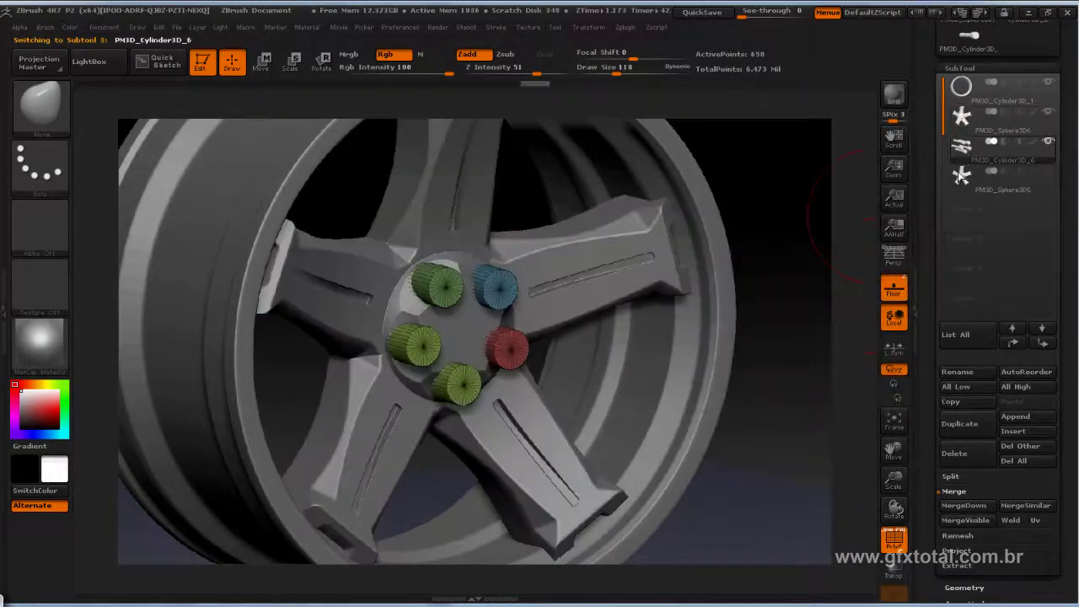
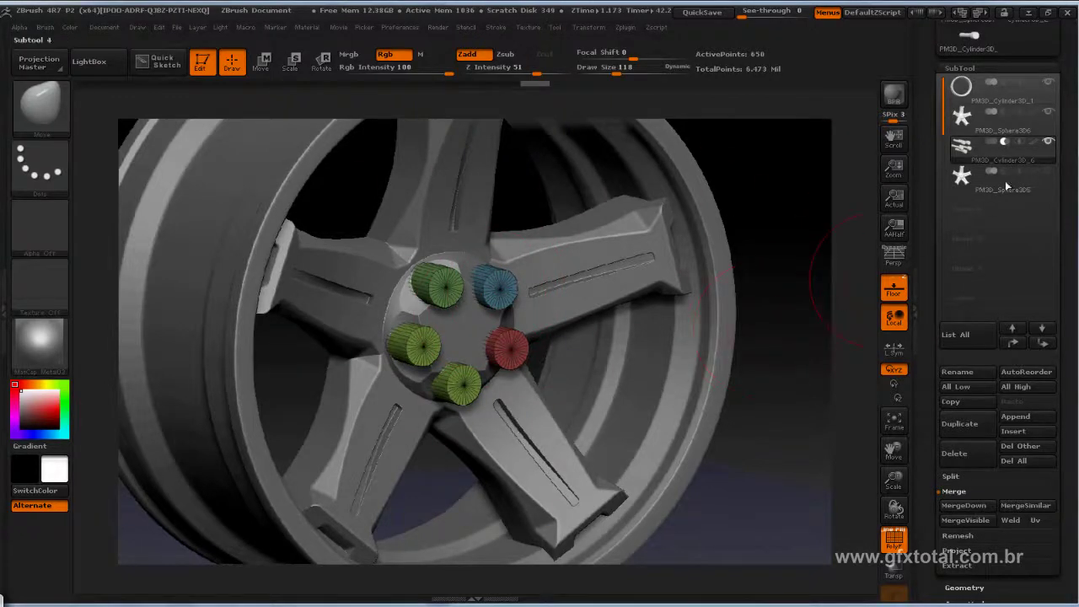
Merge the bolt cylinders into the spoke subtool and DynaMesh-subtract them into five lug-nut holes.
click(963, 118)
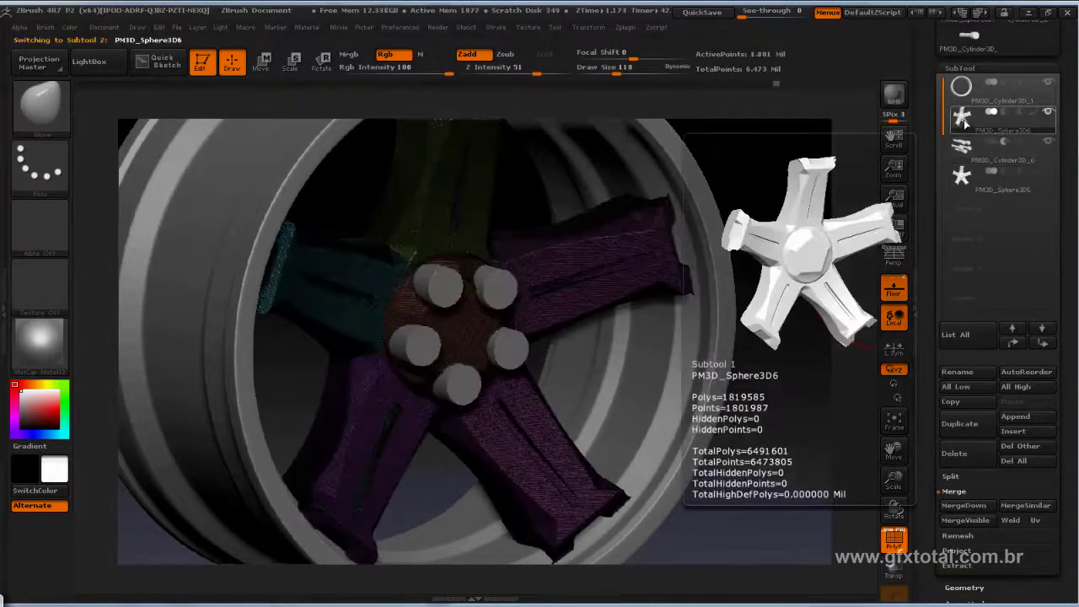
click(963, 505)
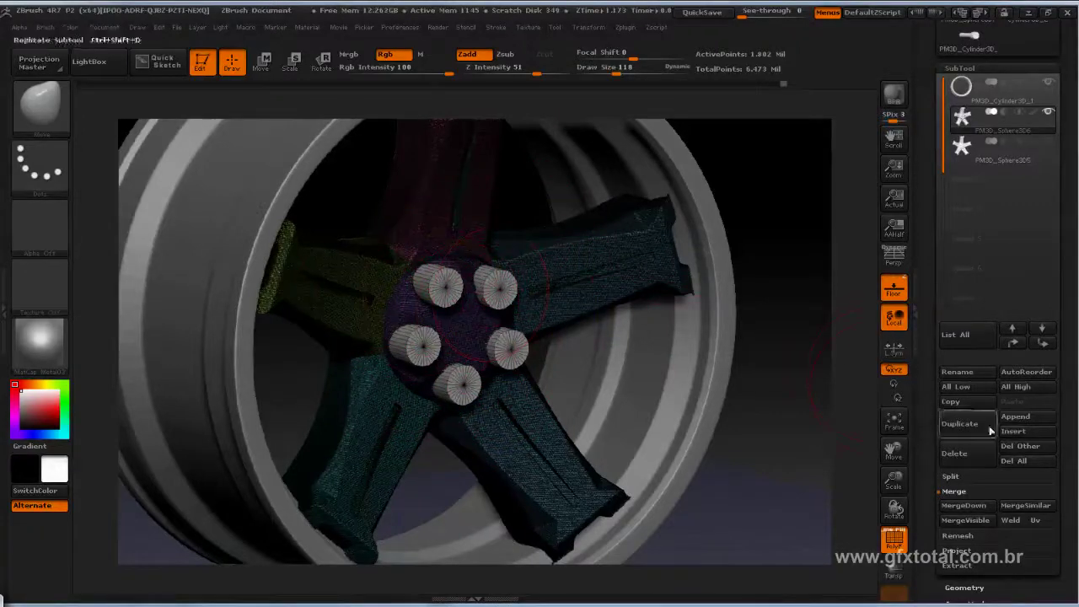
mouse_move(818, 404)
mouse_down()
mouse_move(776, 436)
mouse_move(813, 411)
mouse_move(761, 248)
mouse_up()
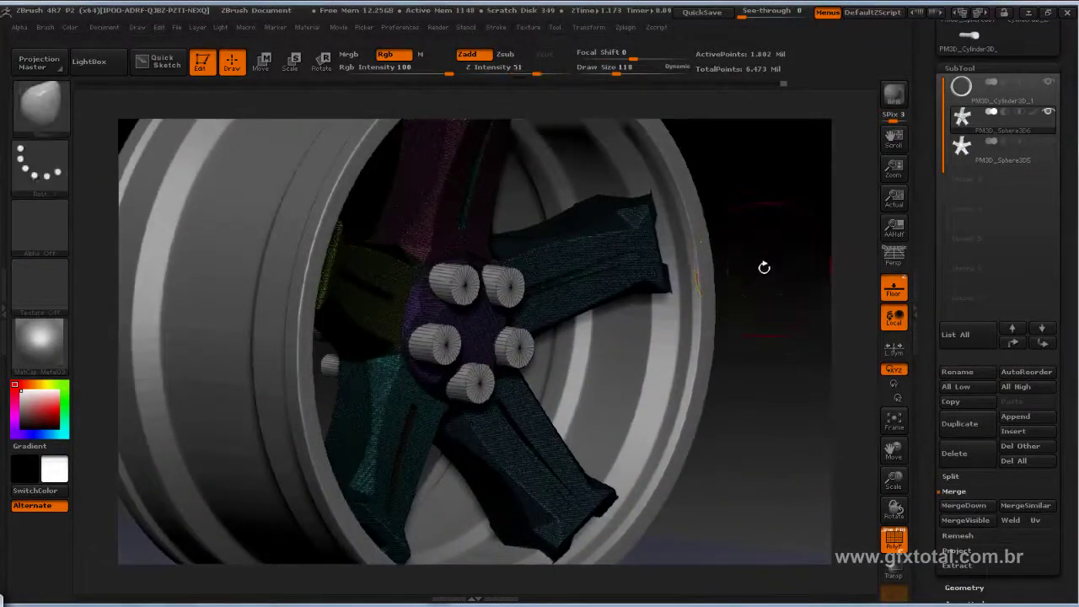
mouse_move(752, 260)
ctrl+mouse_down()
mouse_move(816, 360)
mouse_move(814, 390)
ctrl+mouse_up()
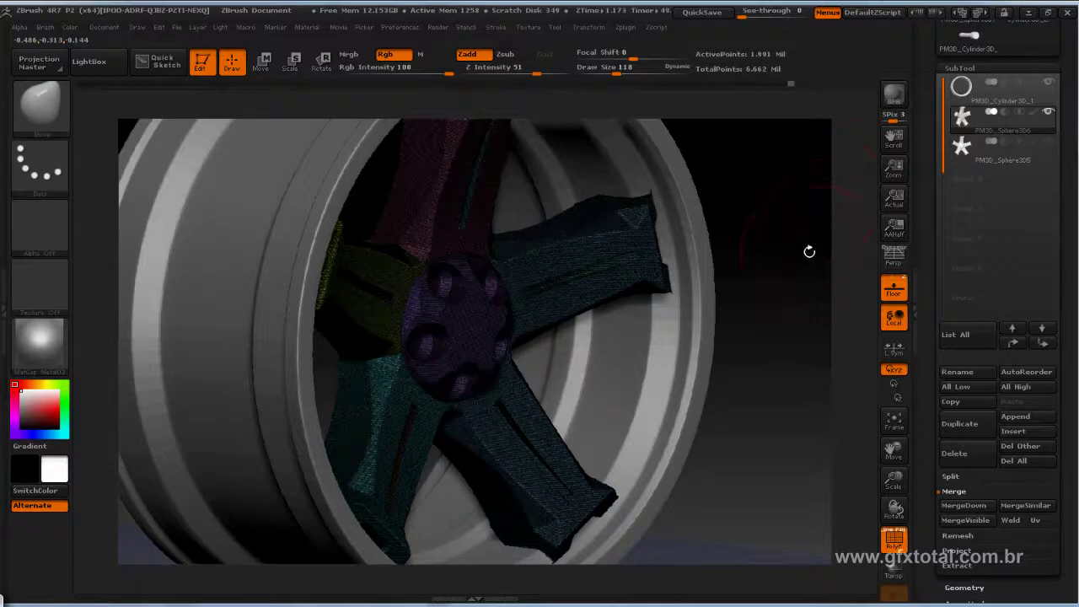
mouse_move(809, 251)
shift+mouse_down()
mouse_move(797, 238)
mouse_move(852, 354)
shift+mouse_up()
Select the outer rim barrel subtool and bring up its Geometry settings.
click(894, 539)
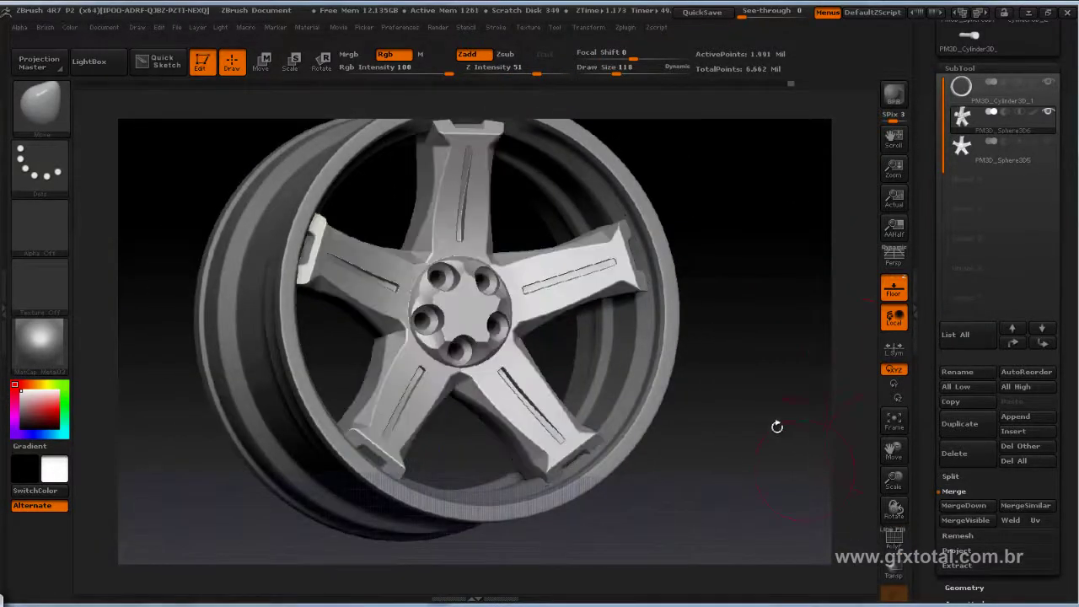
drag(777, 427, 799, 359)
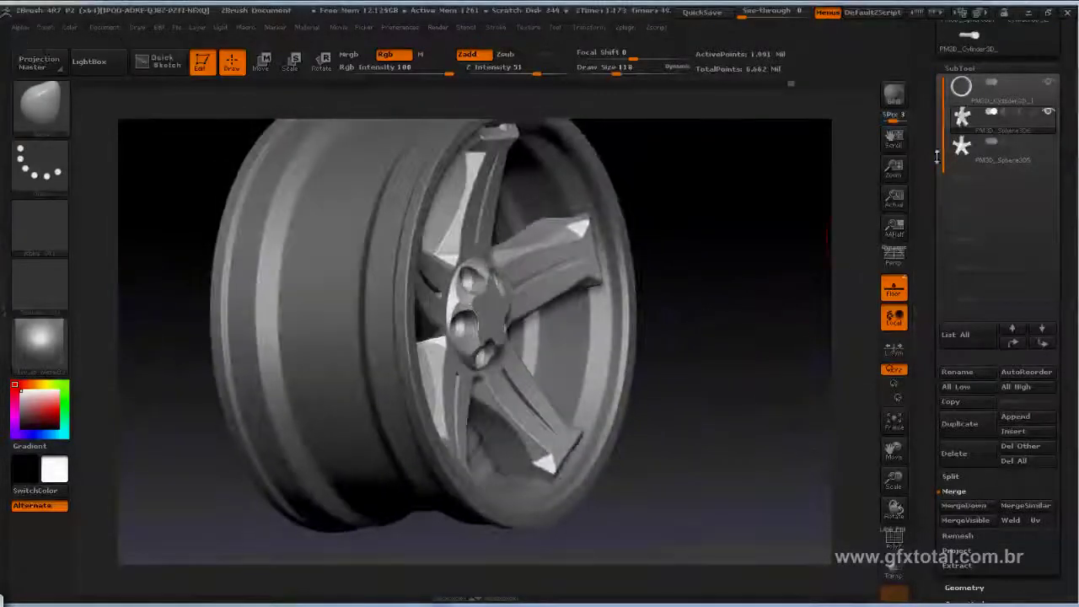
click(995, 95)
key(ctrl+d)
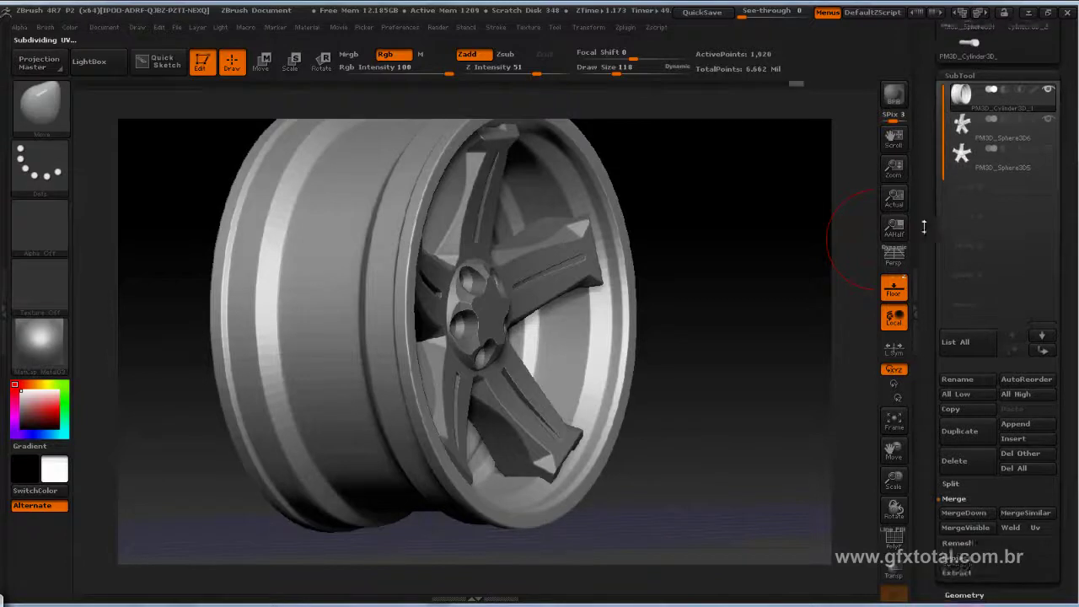
scroll(953, 287, up, 5)
click(894, 540)
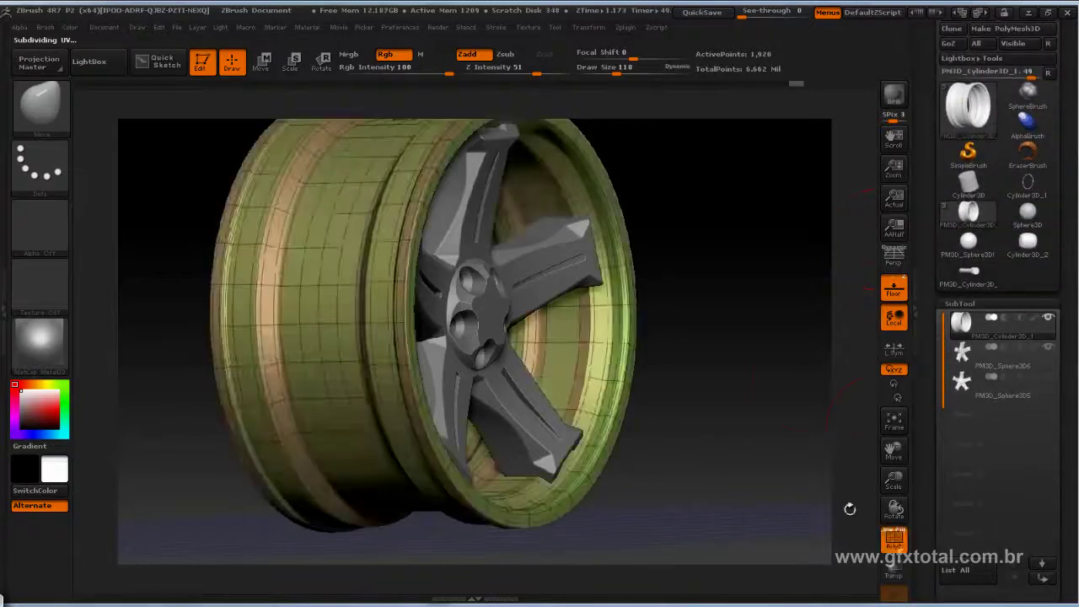
scroll(975, 416, down, 5)
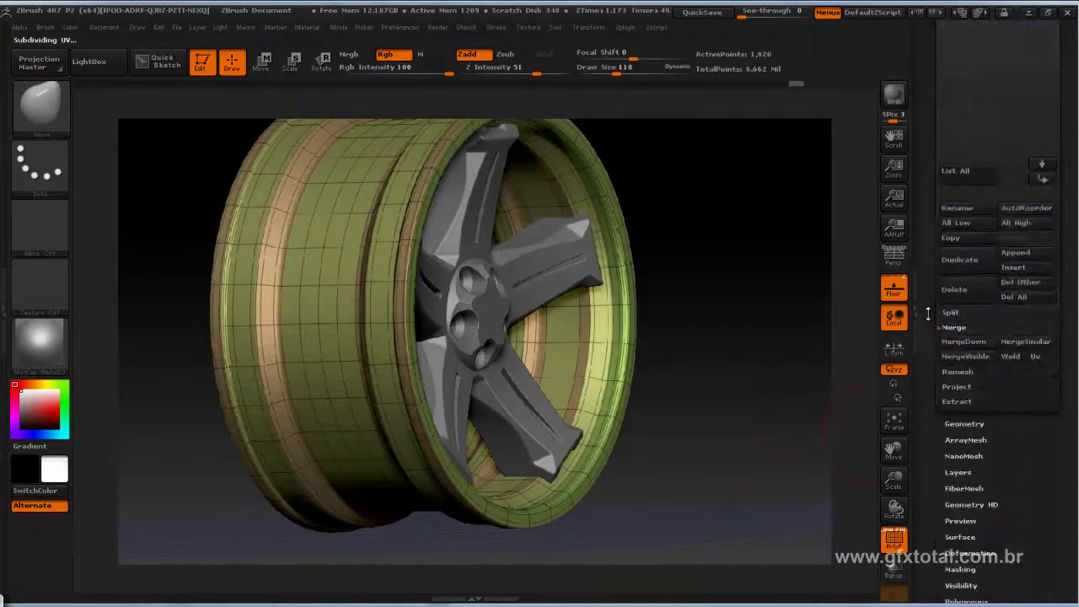
click(973, 423)
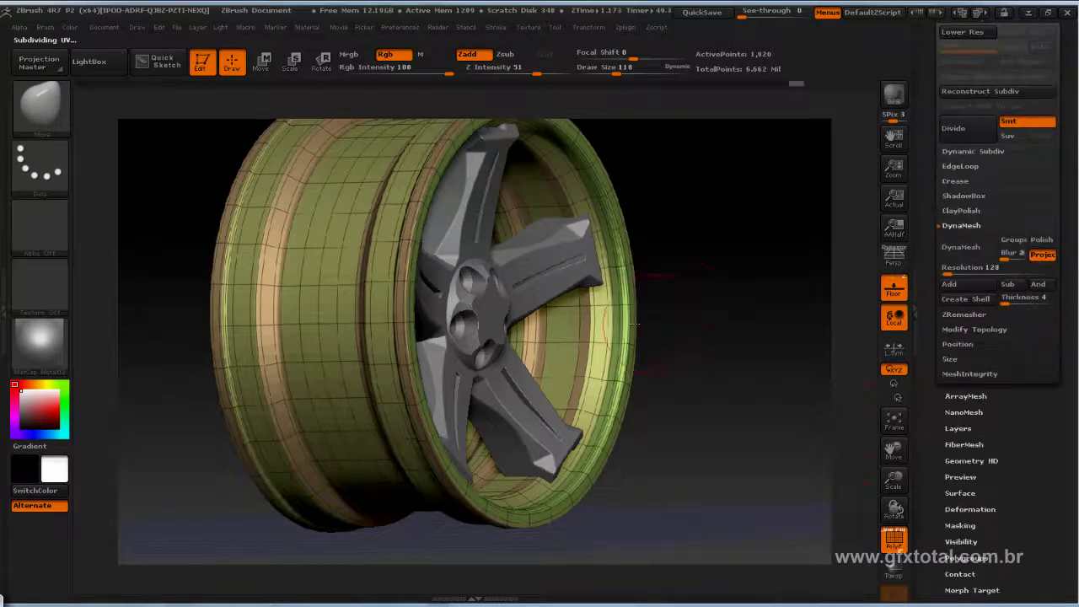
drag(735, 257, 736, 263)
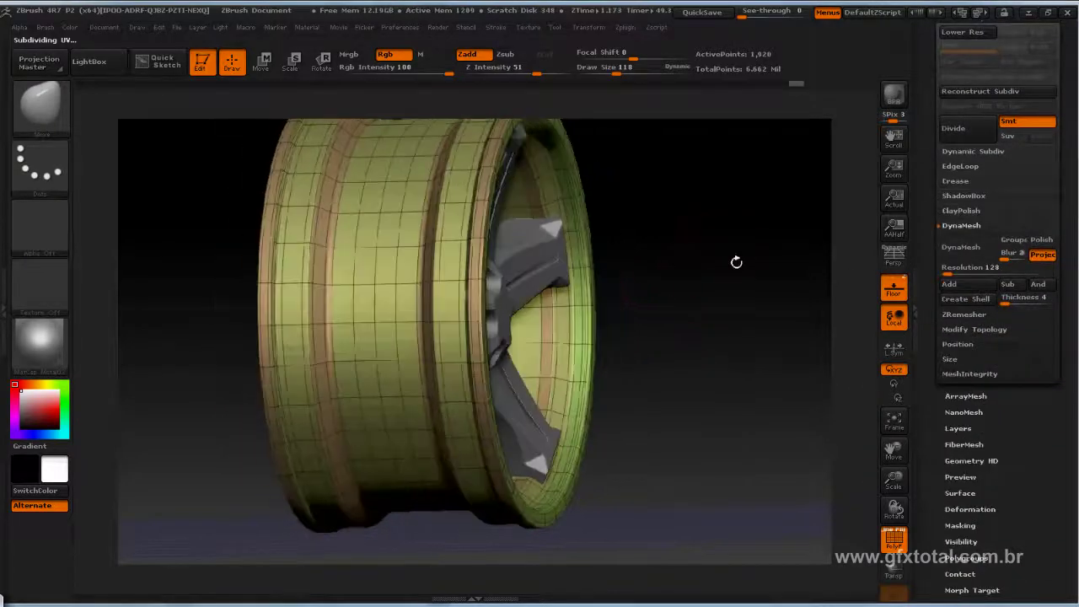
Turn off Dynamic Subdiv and divide the rim barrel to SDiv 4, about 122,880 points.
click(971, 151)
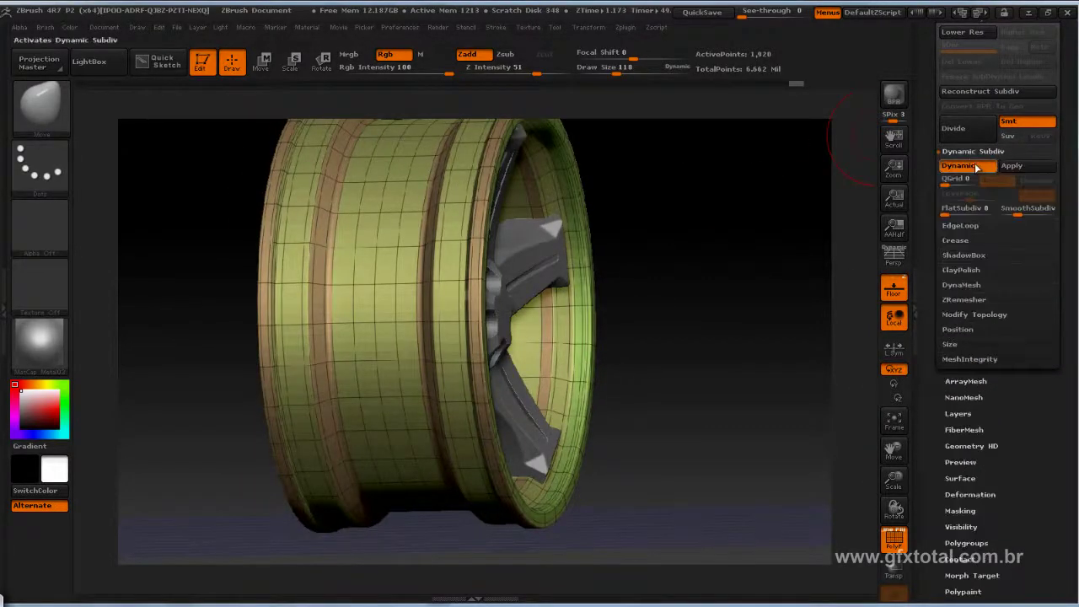
click(961, 166)
scroll(939, 202, up, 3)
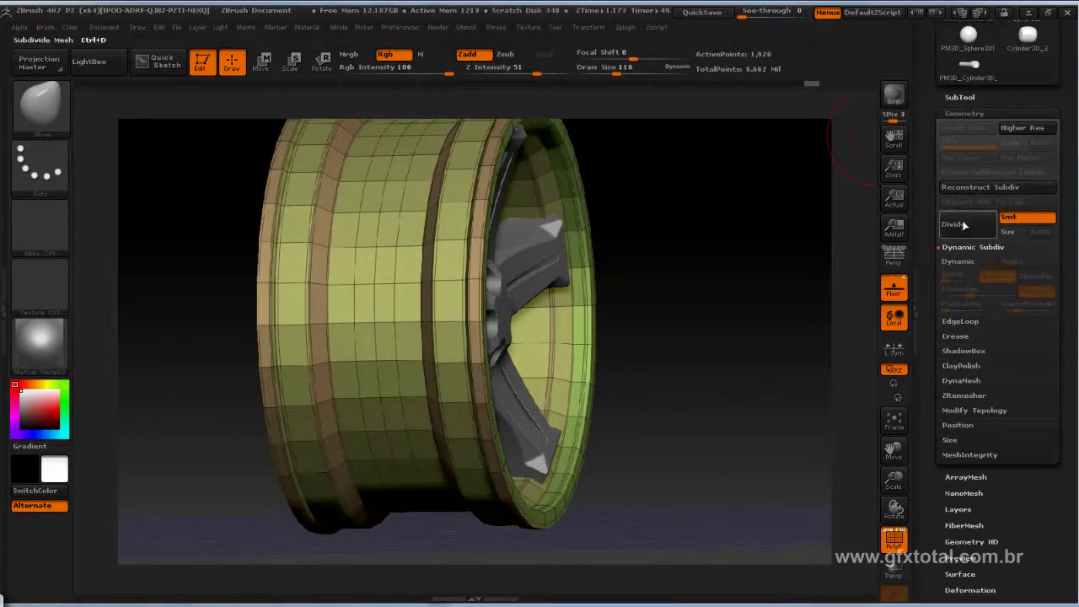
click(971, 224)
click(971, 225)
click(963, 219)
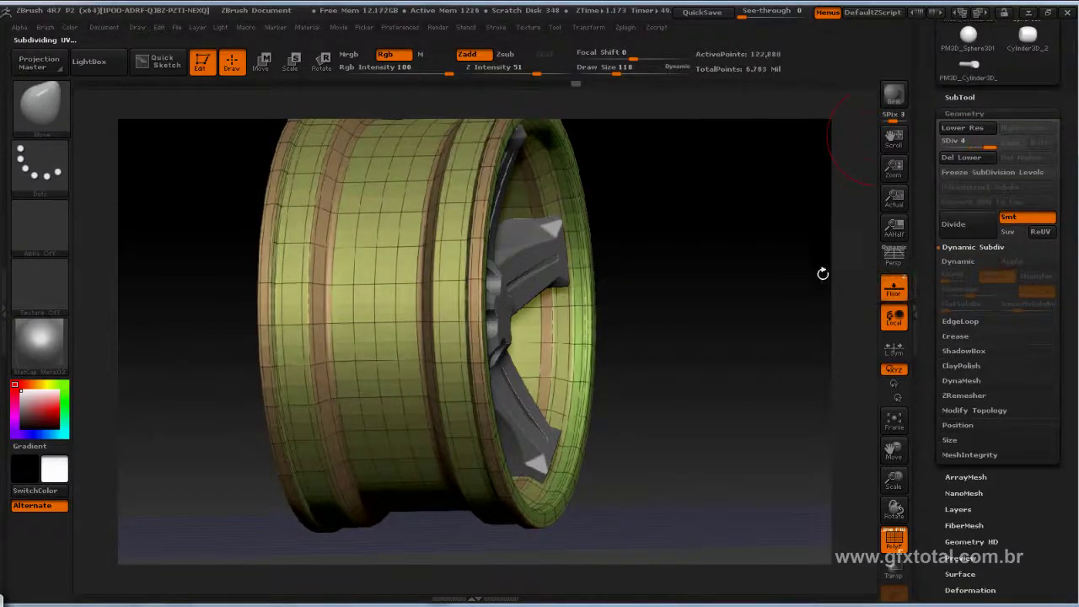
mouse_move(819, 272)
mouse_down()
mouse_move(781, 275)
mouse_move(894, 535)
mouse_up()
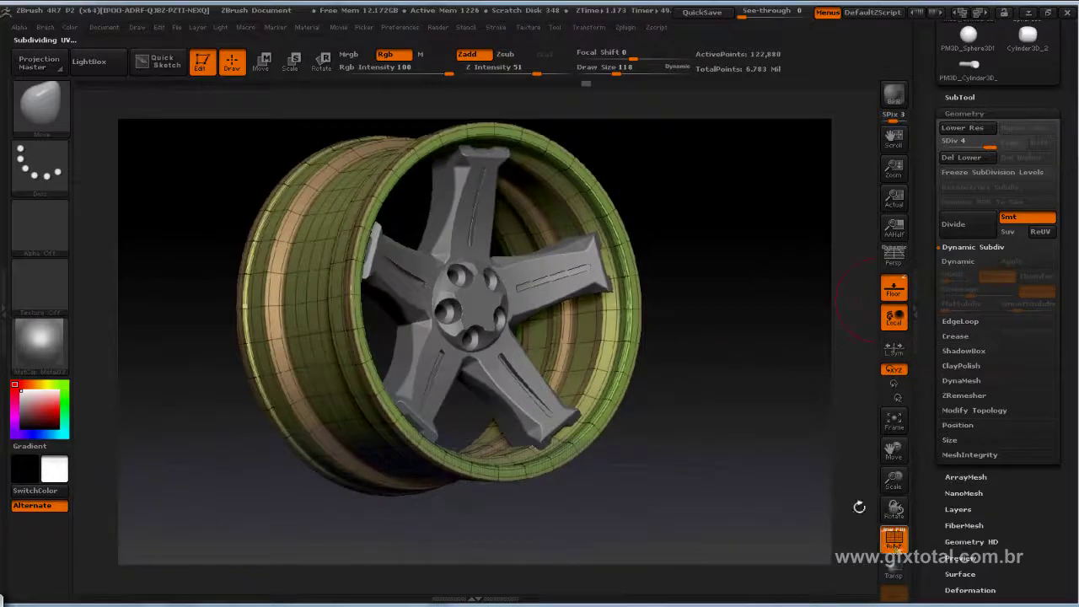
click(893, 537)
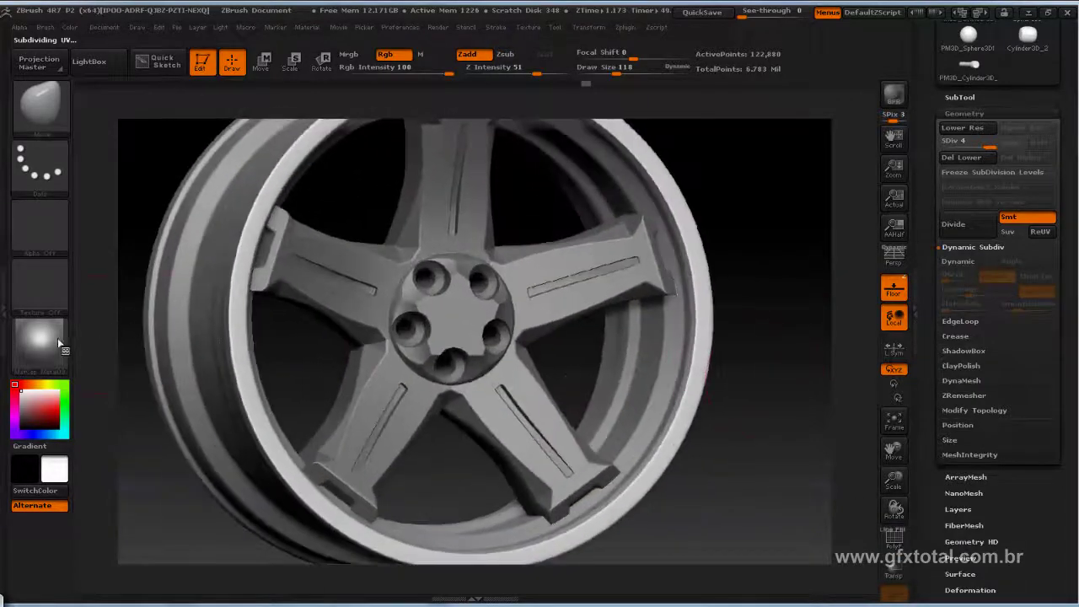
click(59, 344)
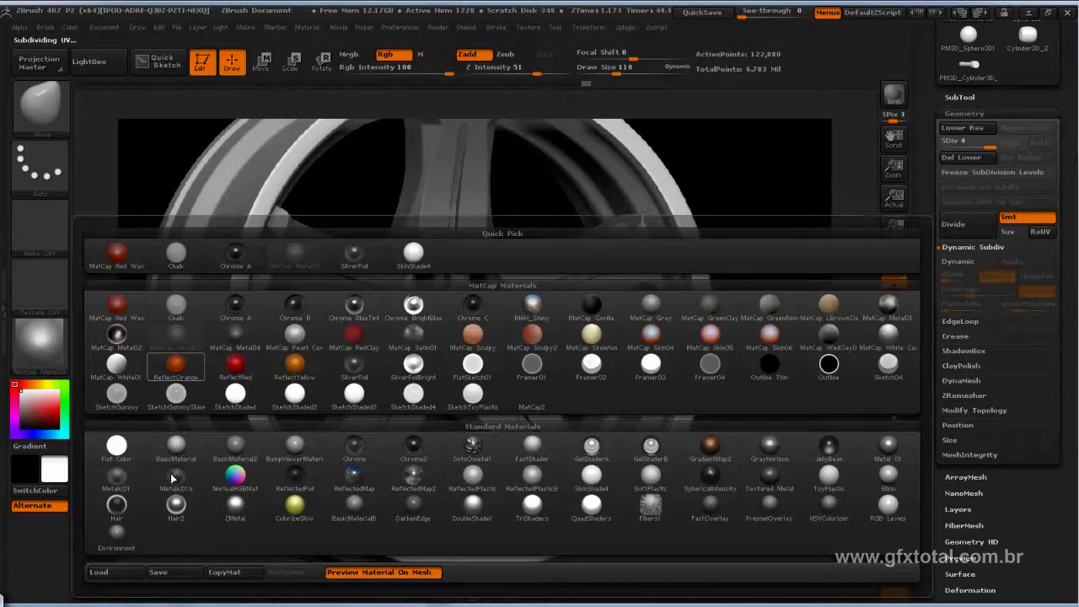
Try ReflectOrange, a red material, then Chrome C on the wheel.
click(175, 364)
mouse_move(775, 324)
mouse_down()
mouse_move(592, 276)
mouse_move(728, 278)
mouse_up()
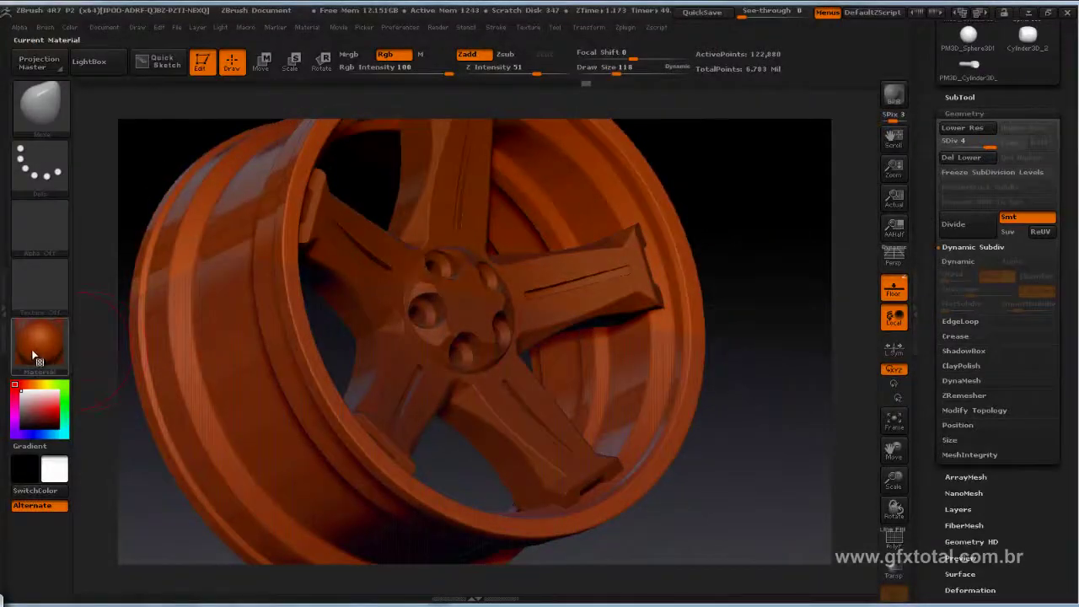
click(40, 352)
click(233, 390)
drag(796, 274, 222, 335)
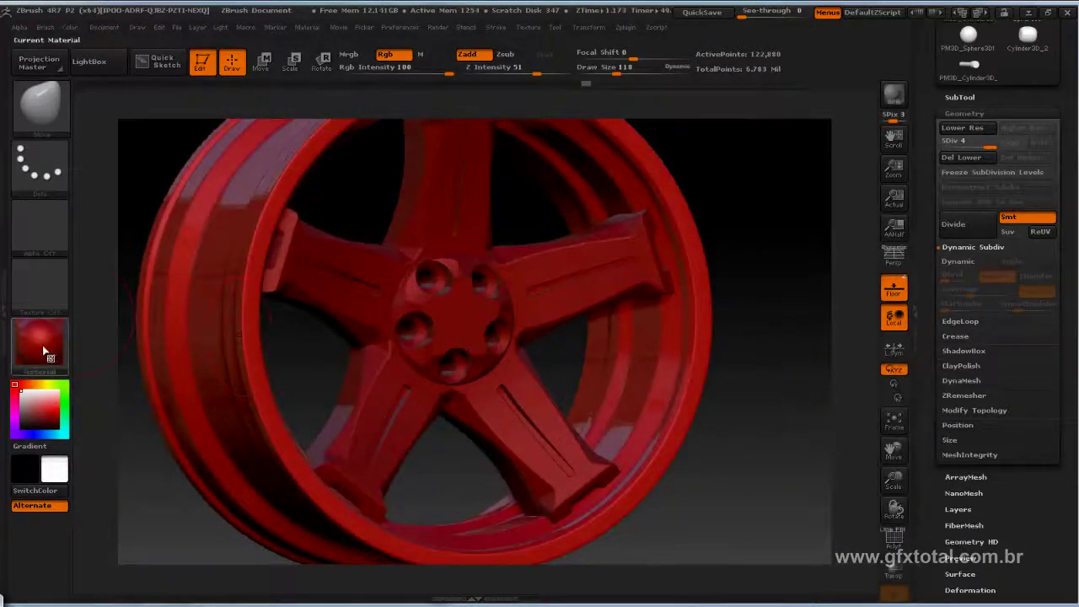
click(44, 347)
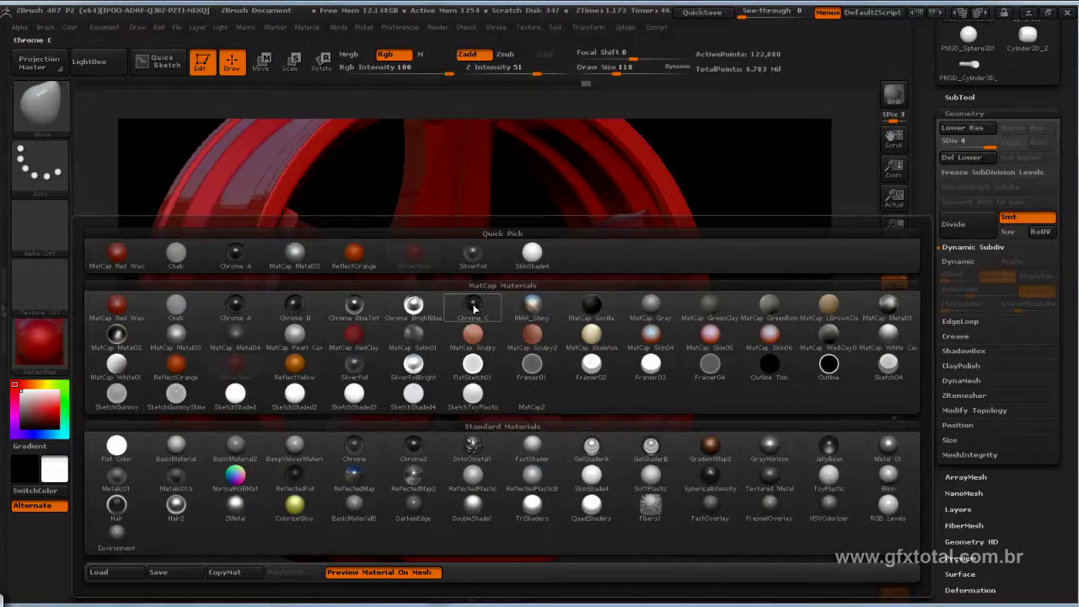
click(473, 309)
drag(843, 255, 135, 318)
Apply MatCap Metal03, then a dark grey metal MatCap, and enable perspective display.
click(40, 346)
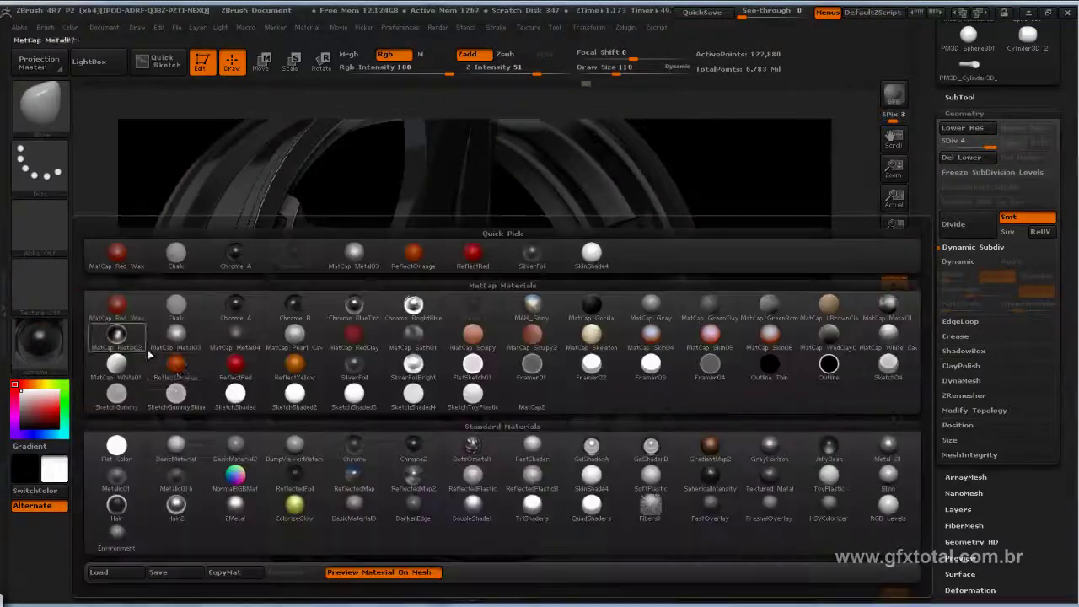
click(173, 342)
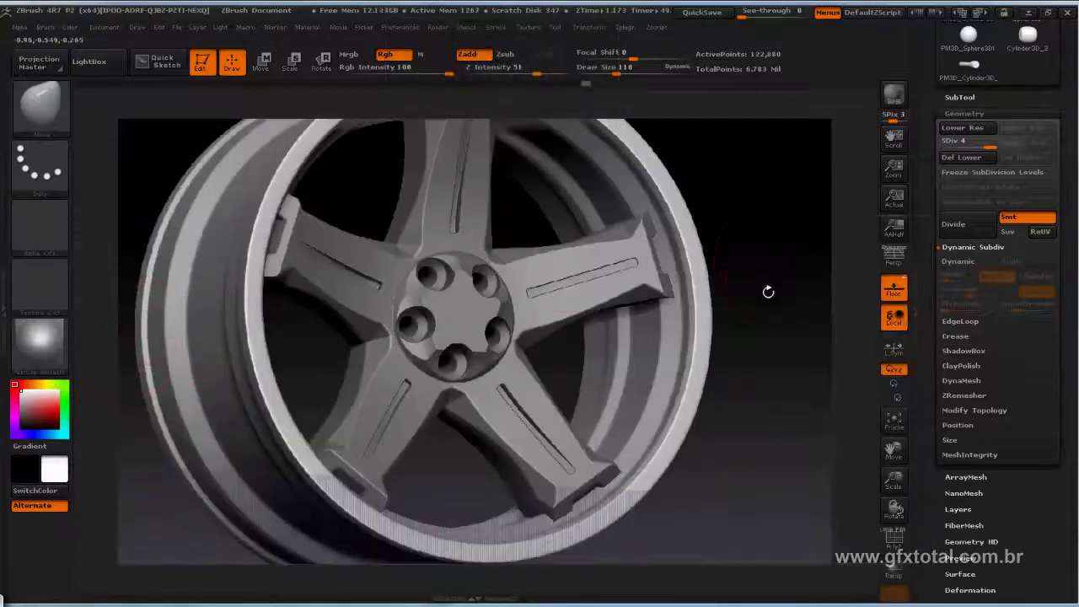
drag(761, 272, 211, 320)
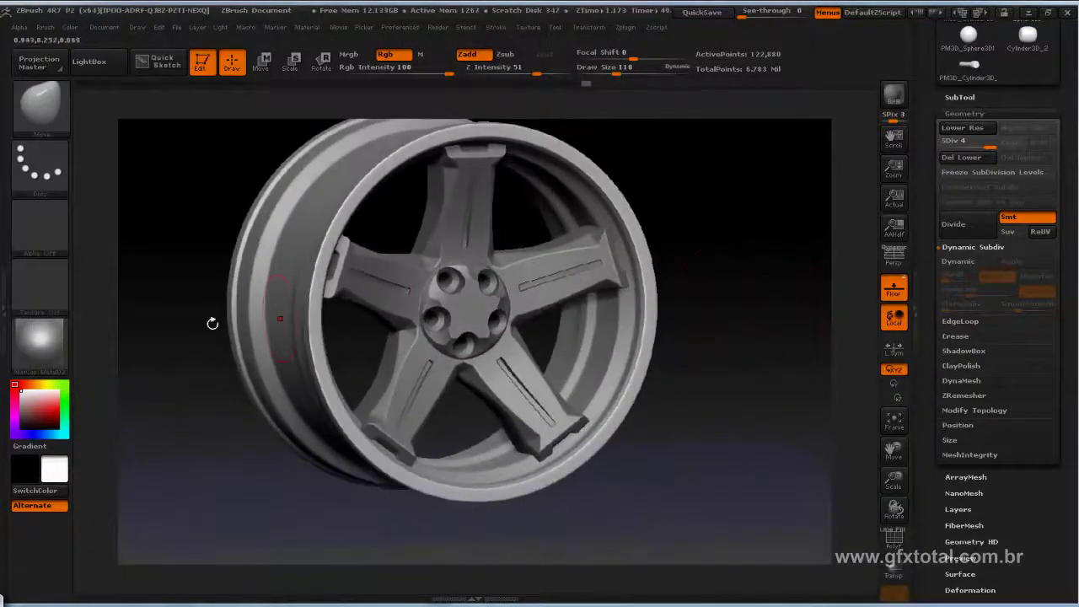
click(52, 347)
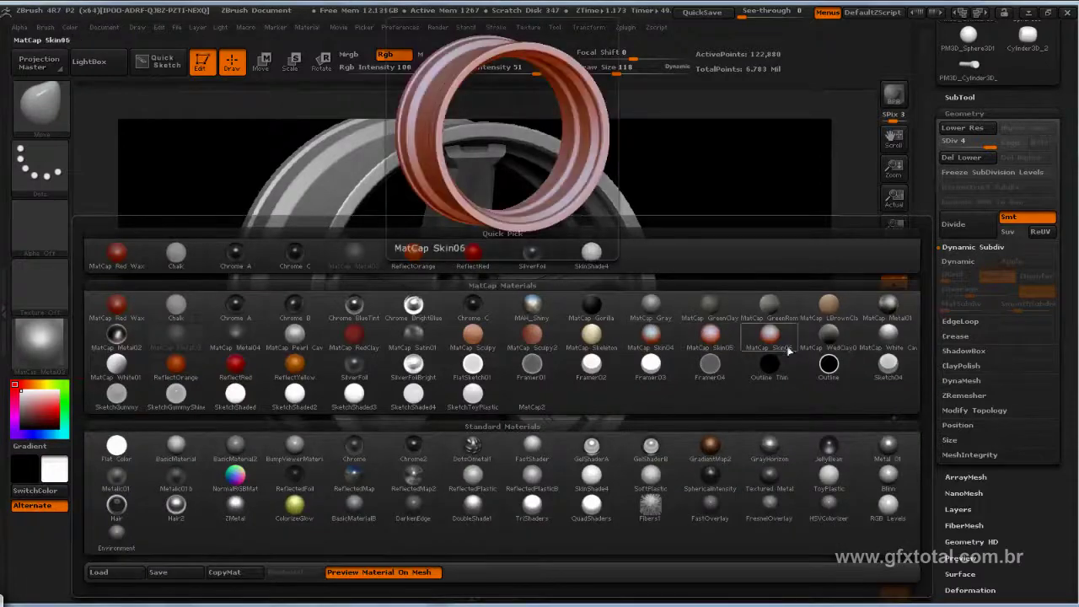
click(888, 303)
mouse_move(742, 286)
mouse_down()
mouse_move(760, 219)
mouse_move(843, 320)
mouse_up()
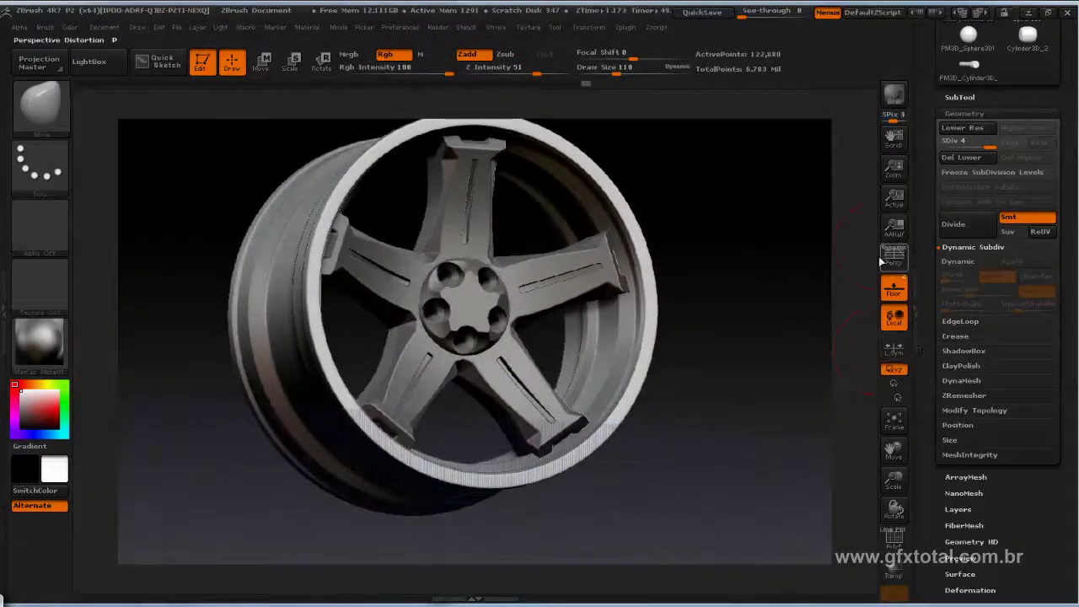
click(885, 259)
drag(822, 282, 795, 313)
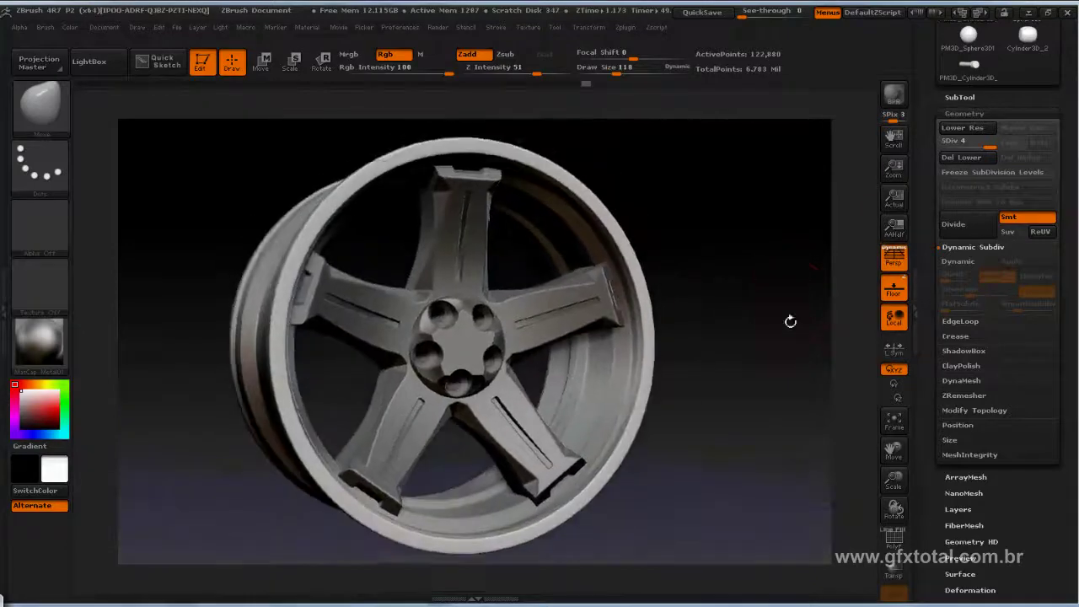
Run a BPR render of the wheel and orbit to inspect the hub's lug holes.
click(895, 96)
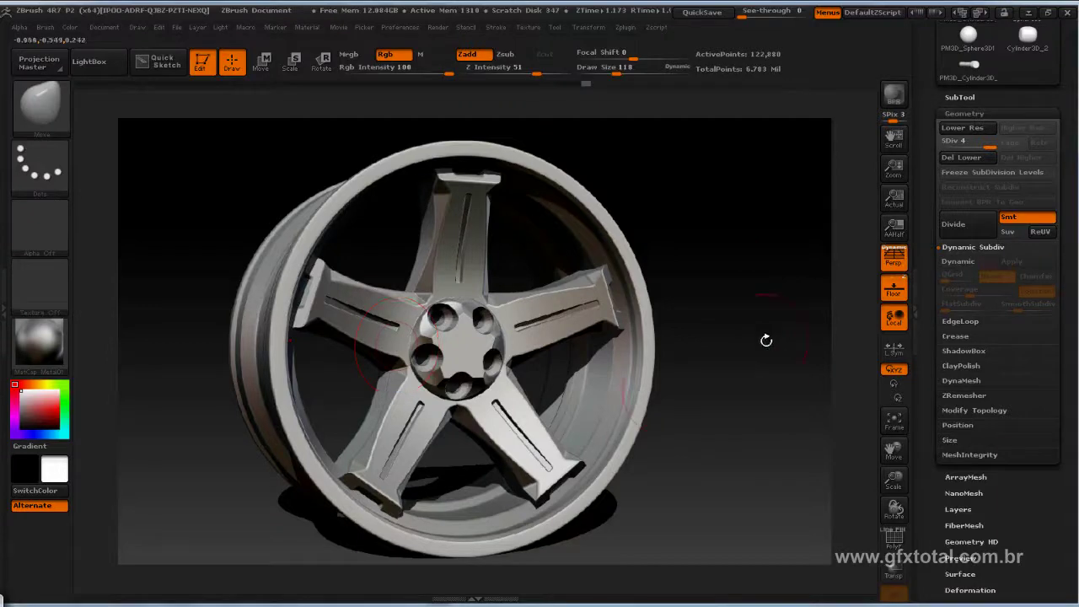
mouse_move(782, 308)
mouse_down()
mouse_move(767, 333)
mouse_move(809, 301)
mouse_move(773, 253)
mouse_up()
mouse_move(809, 333)
mouse_down()
mouse_move(822, 326)
mouse_move(712, 436)
mouse_move(742, 421)
mouse_move(699, 452)
mouse_up()
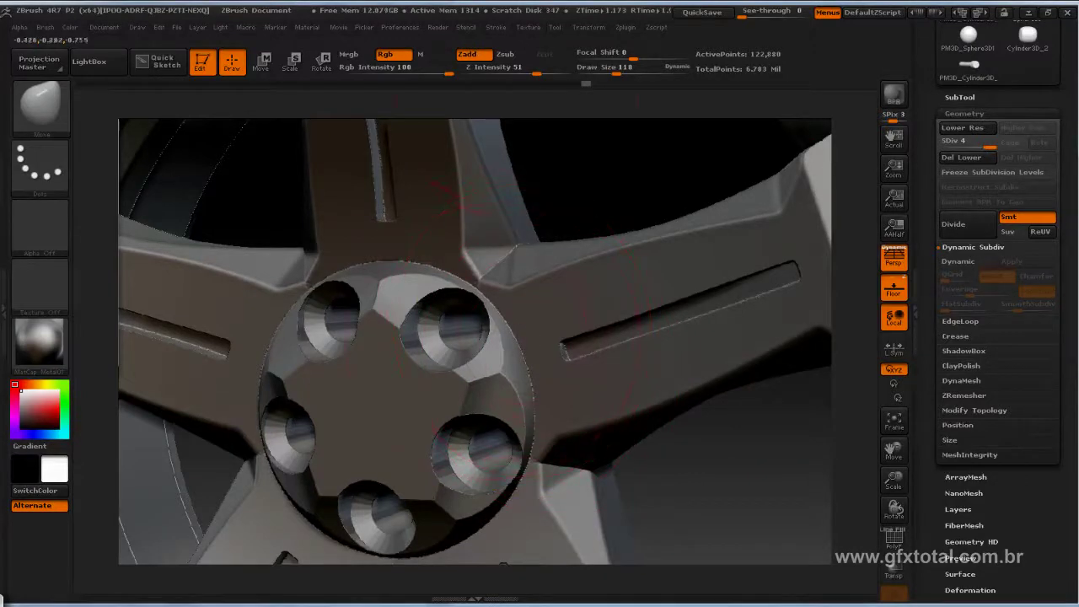
Select PM3D_Sphere3D6, enable radial symmetry, set Draw Size 65 and pick a brush via B-C-L.
click(589, 28)
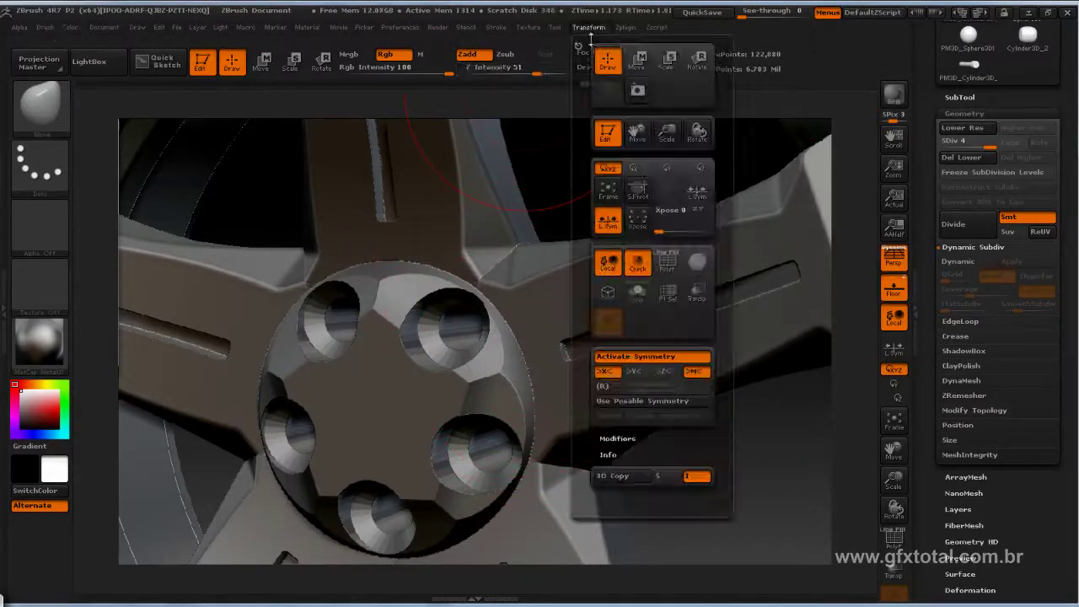
alt+click(419, 277)
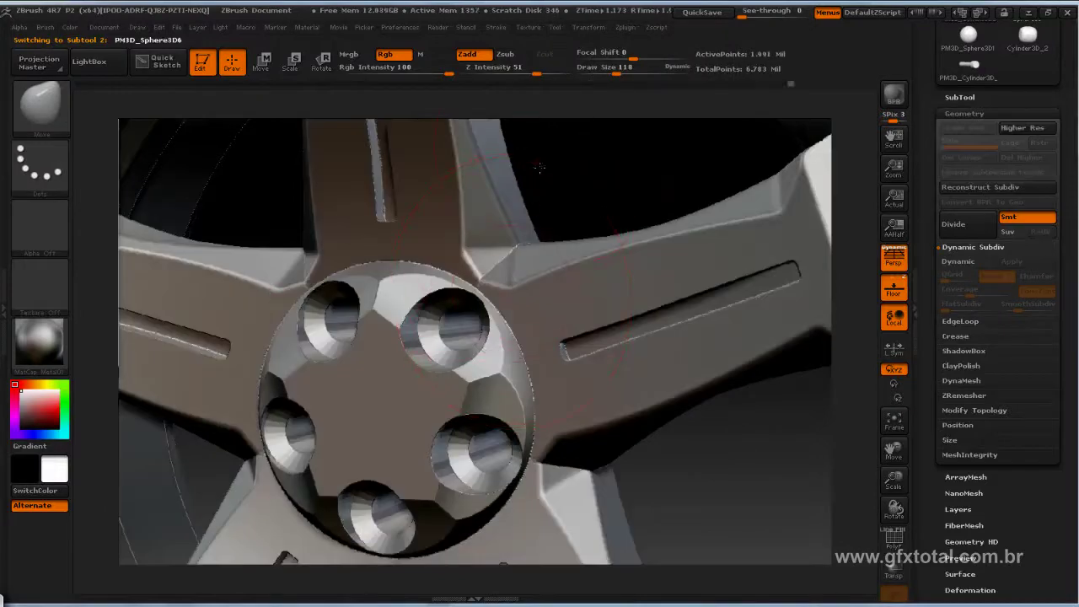
shift+drag(590, 196, 578, 208)
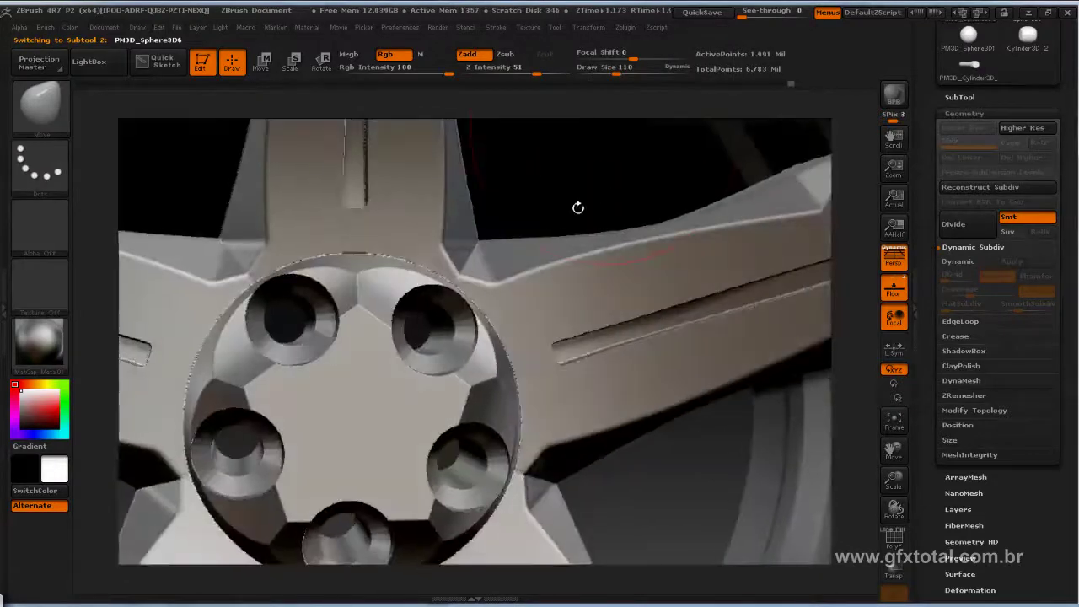
click(589, 27)
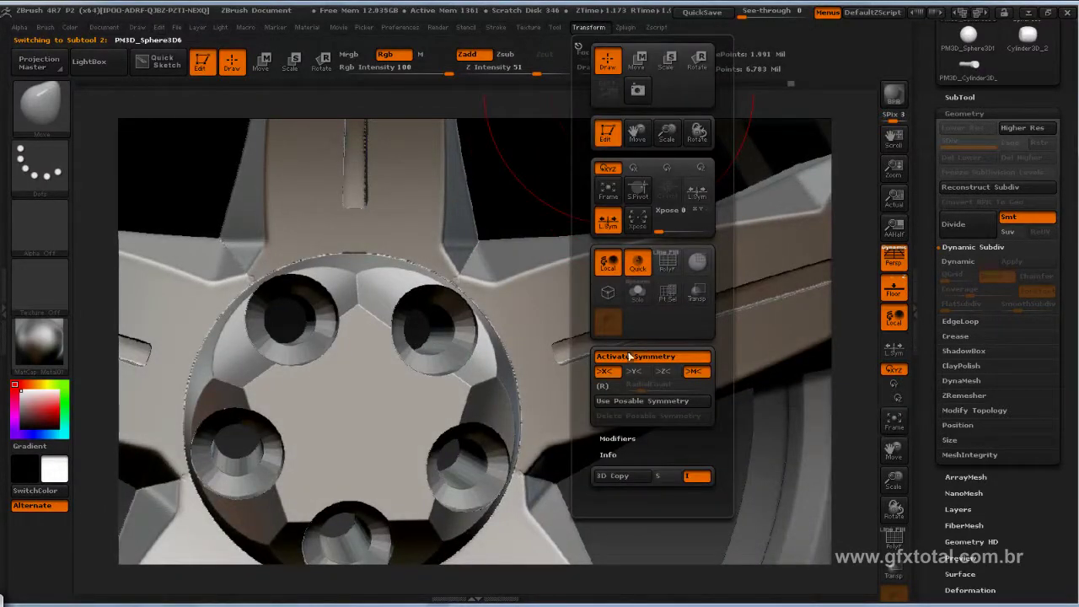
click(602, 385)
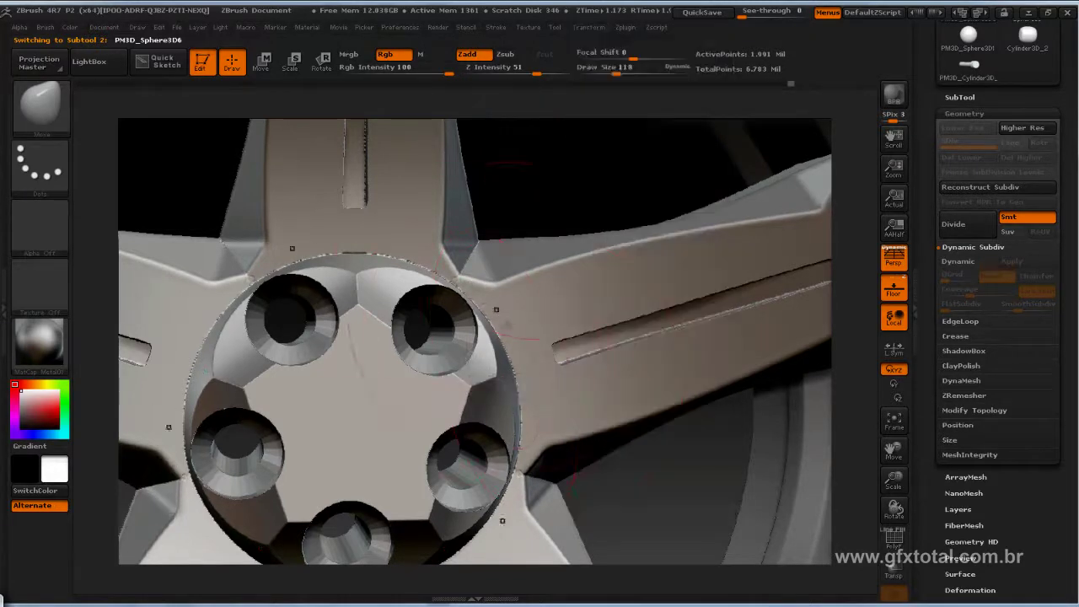
mouse_move(536, 172)
mouse_down()
mouse_move(608, 169)
mouse_move(472, 253)
mouse_move(413, 244)
mouse_up()
right_click(428, 252)
key(b)
key(c)
key(l)
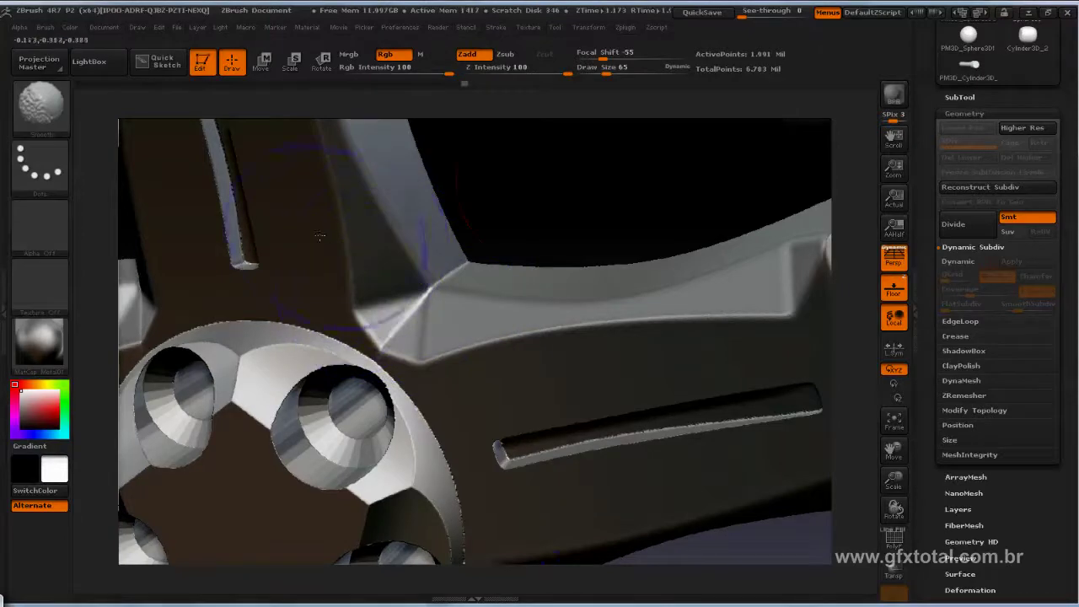
Smooth the spoke edges, hub rim and the area around a lug-nut hole.
mouse_move(576, 144)
mouse_down()
mouse_move(572, 298)
mouse_move(378, 322)
mouse_up()
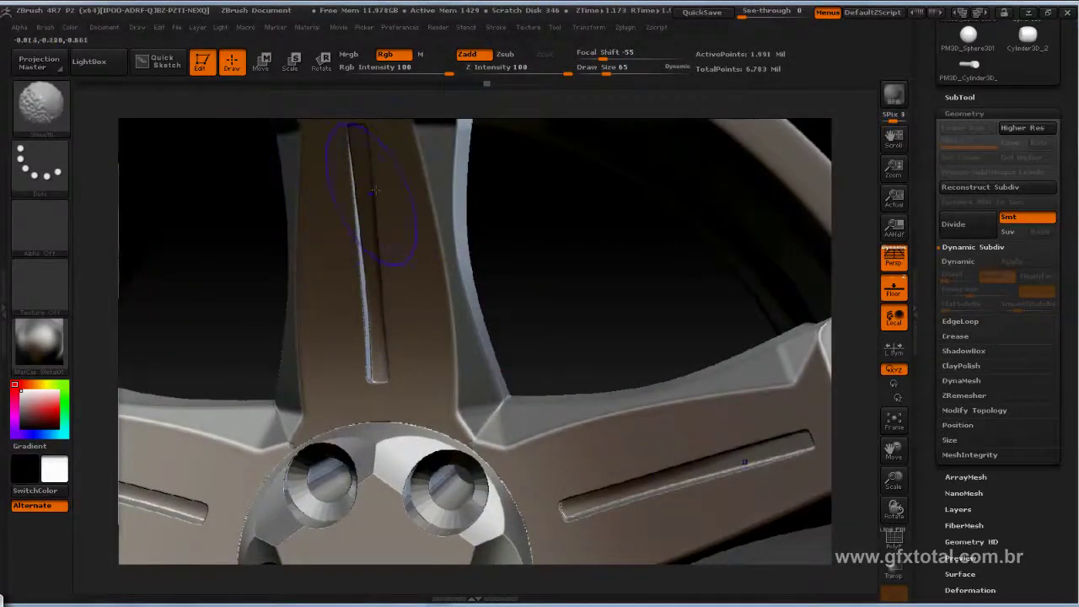
drag(352, 187, 287, 371)
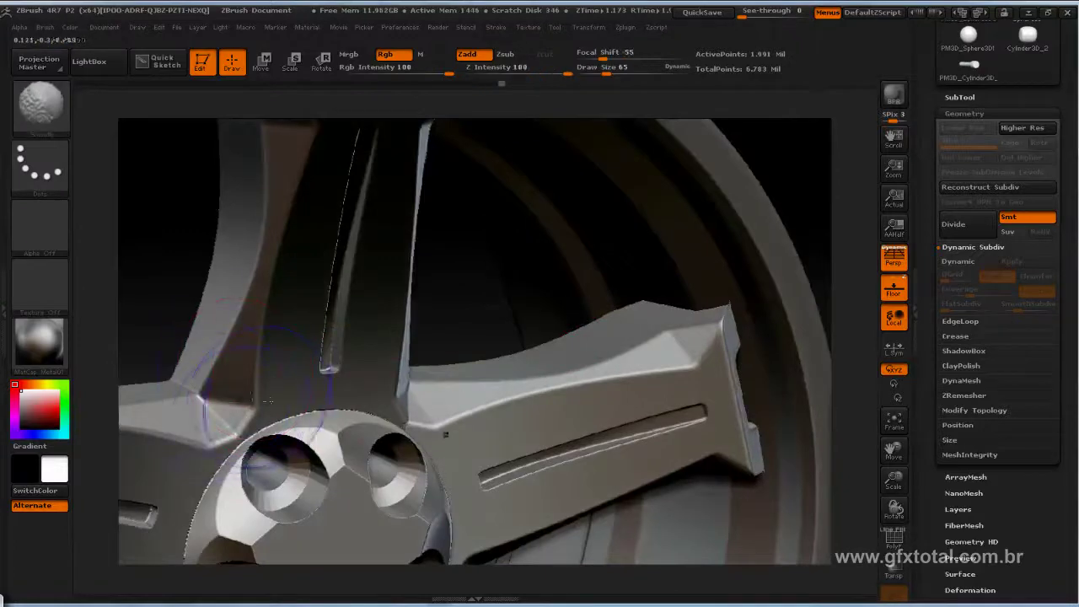
shift+drag(211, 405, 240, 514)
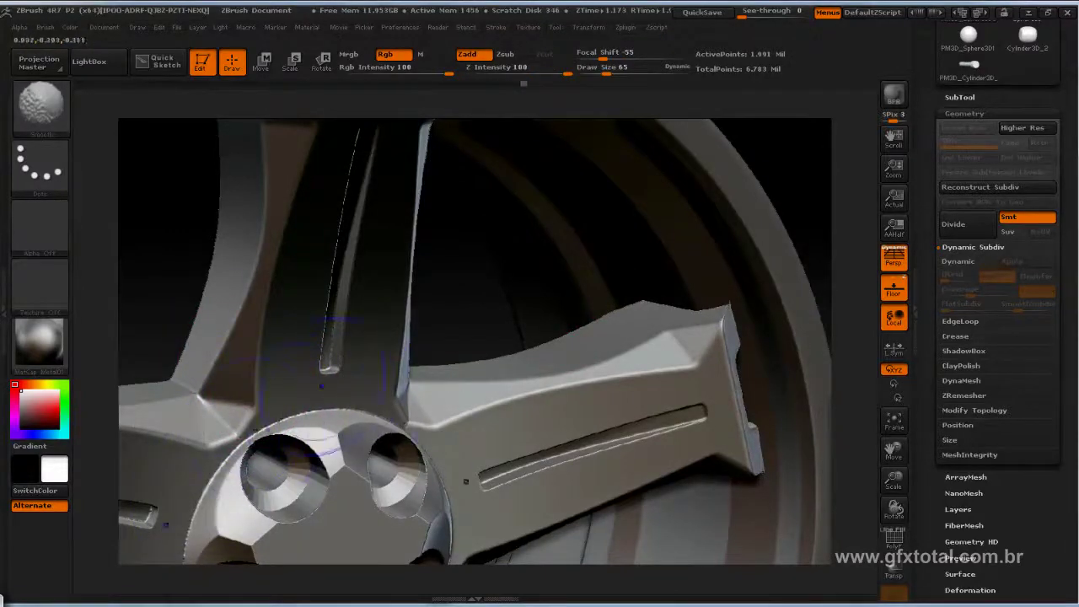
mouse_move(446, 325)
mouse_down()
mouse_move(477, 261)
mouse_move(341, 504)
mouse_up()
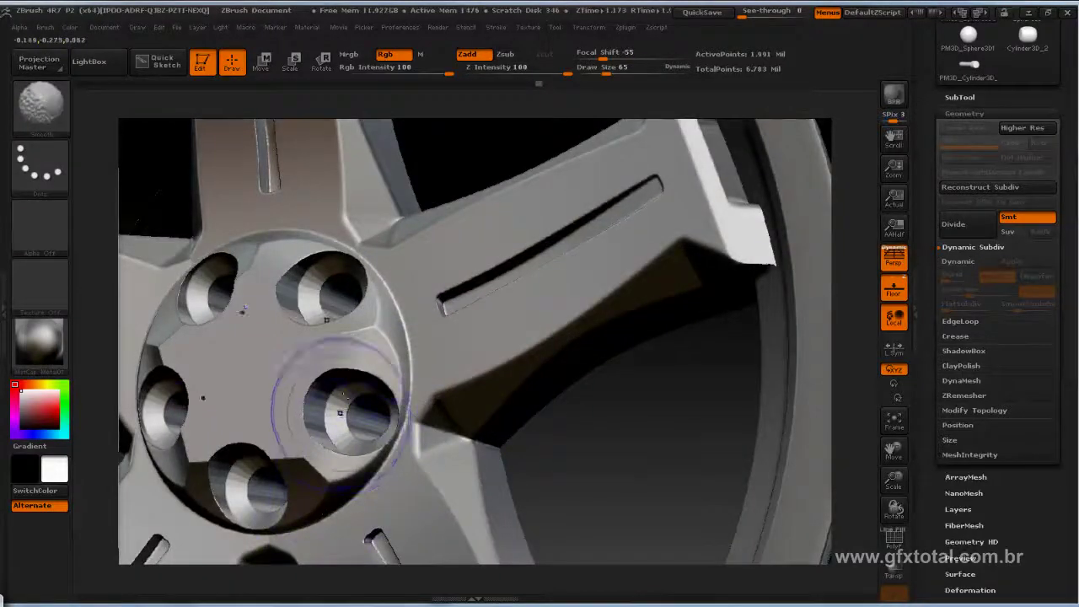
drag(337, 489, 434, 385)
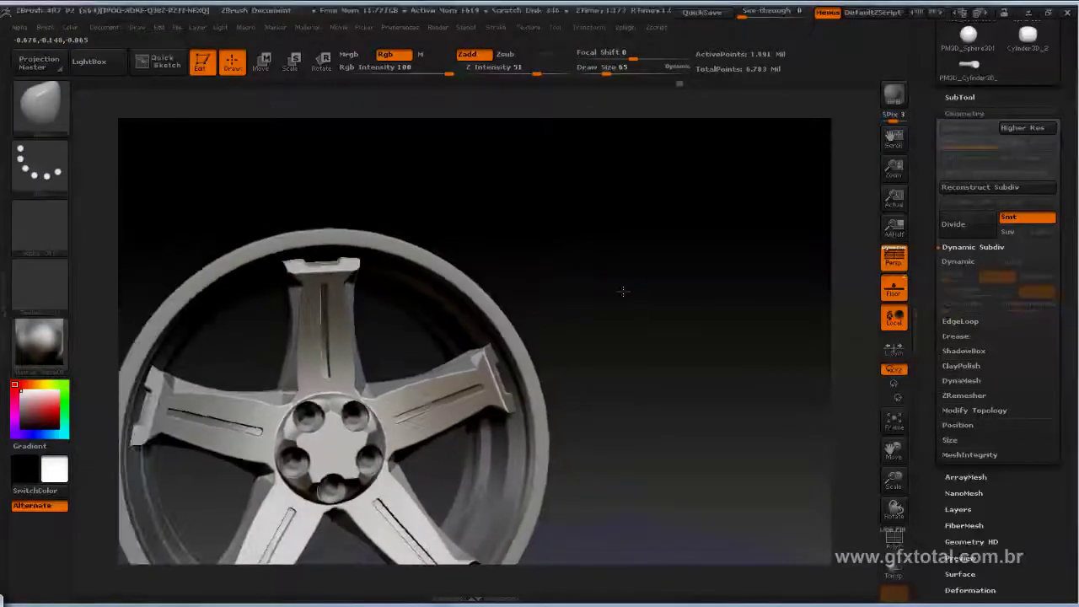
mouse_move(623, 291)
mouse_down()
mouse_move(776, 290)
mouse_move(787, 277)
mouse_move(761, 265)
mouse_up()
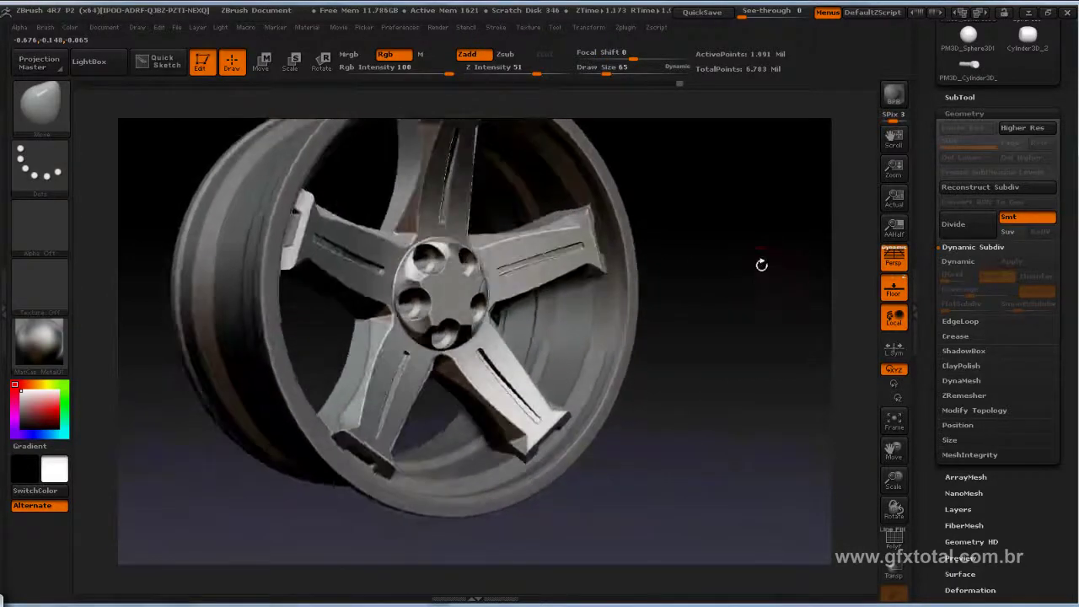
drag(746, 310, 779, 313)
click(779, 313)
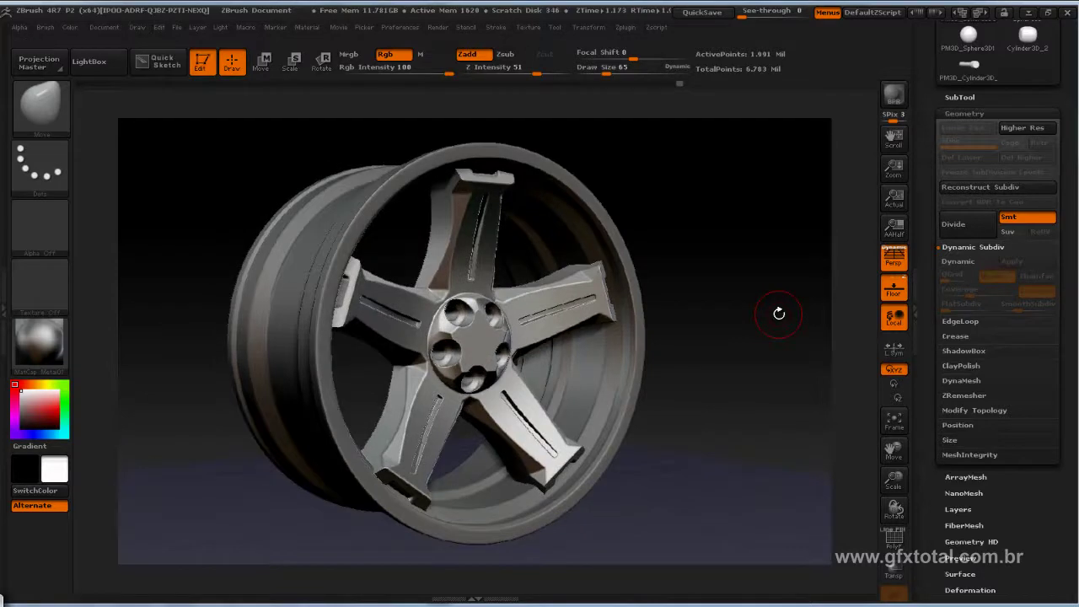